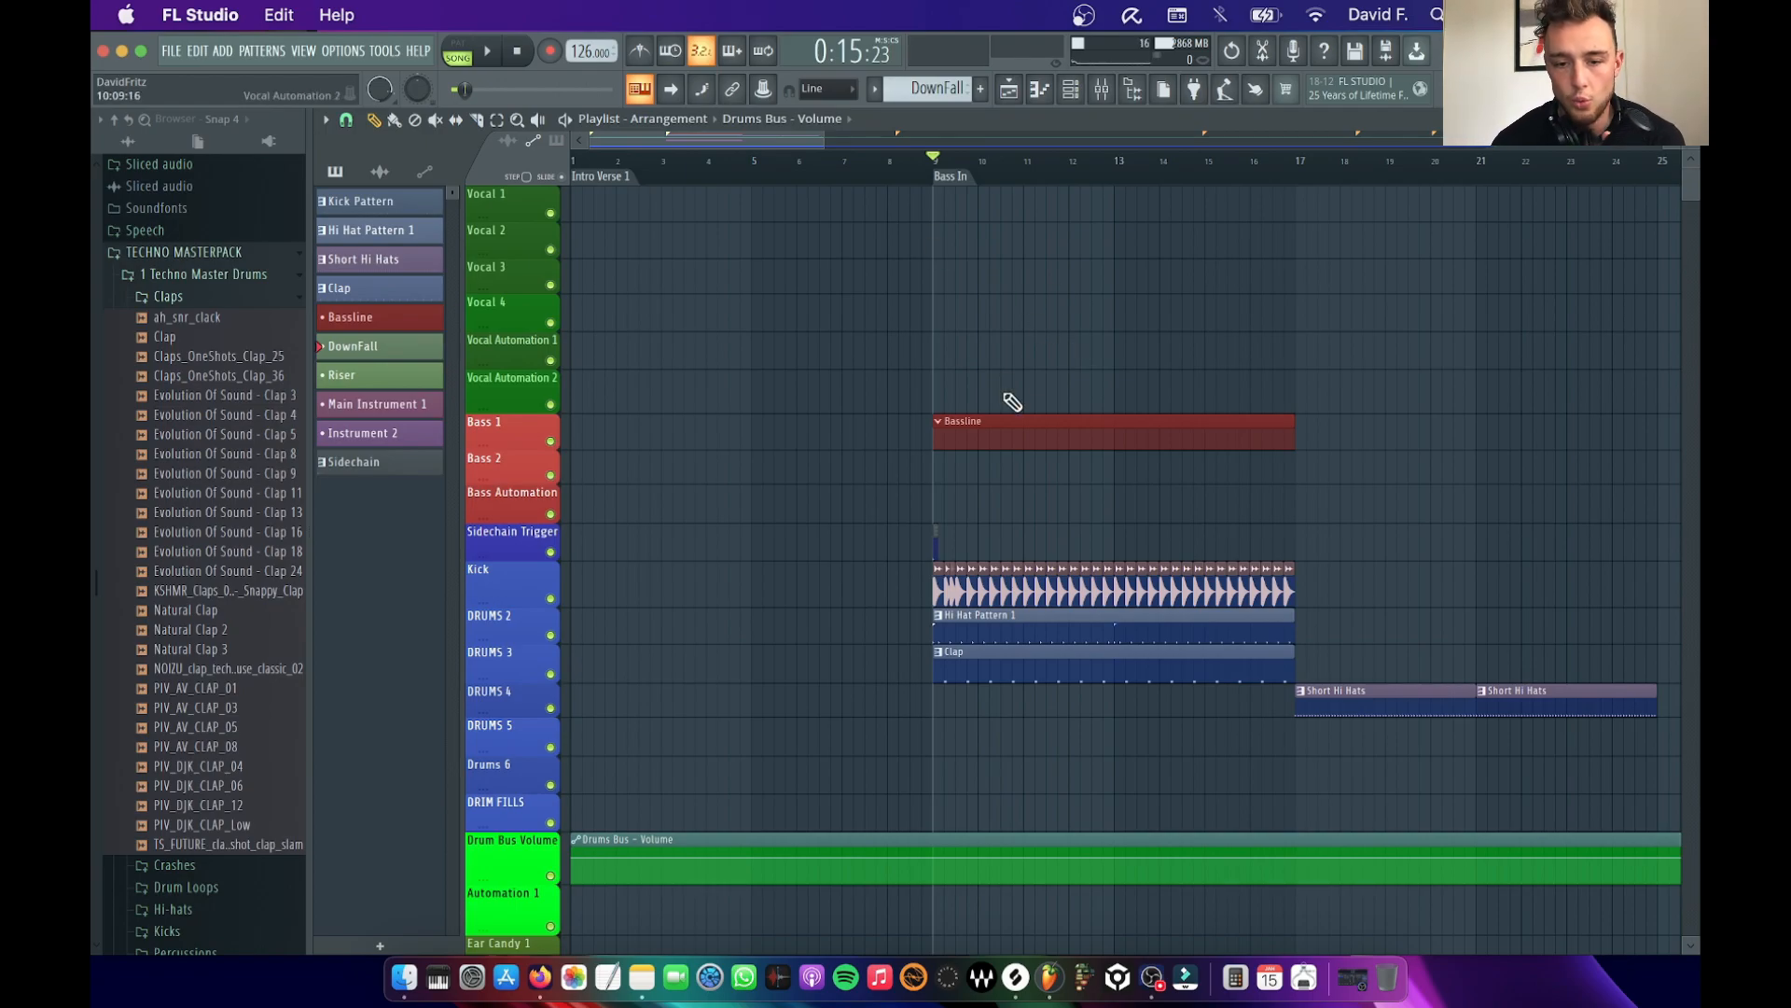
# Collapse the open folders in the browser and play the arrangement from the Bass In marker
pyautogui.hscroll(6, 1011, 229)
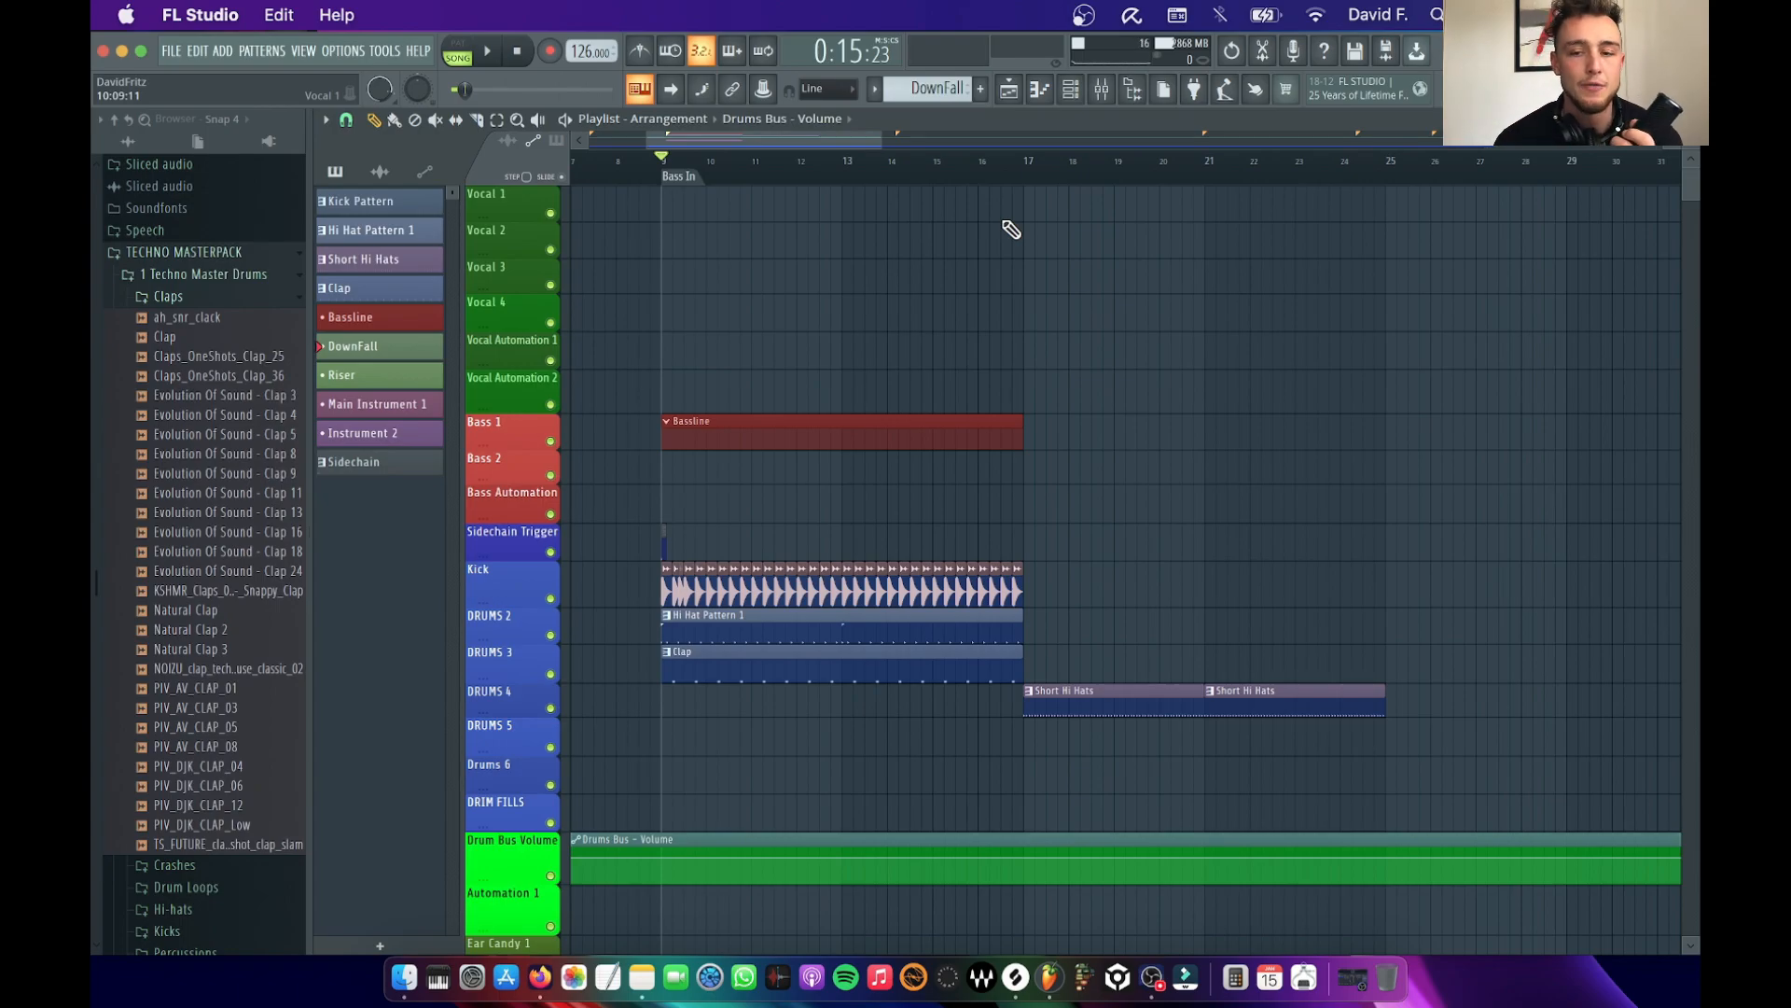
pyautogui.click(114, 119)
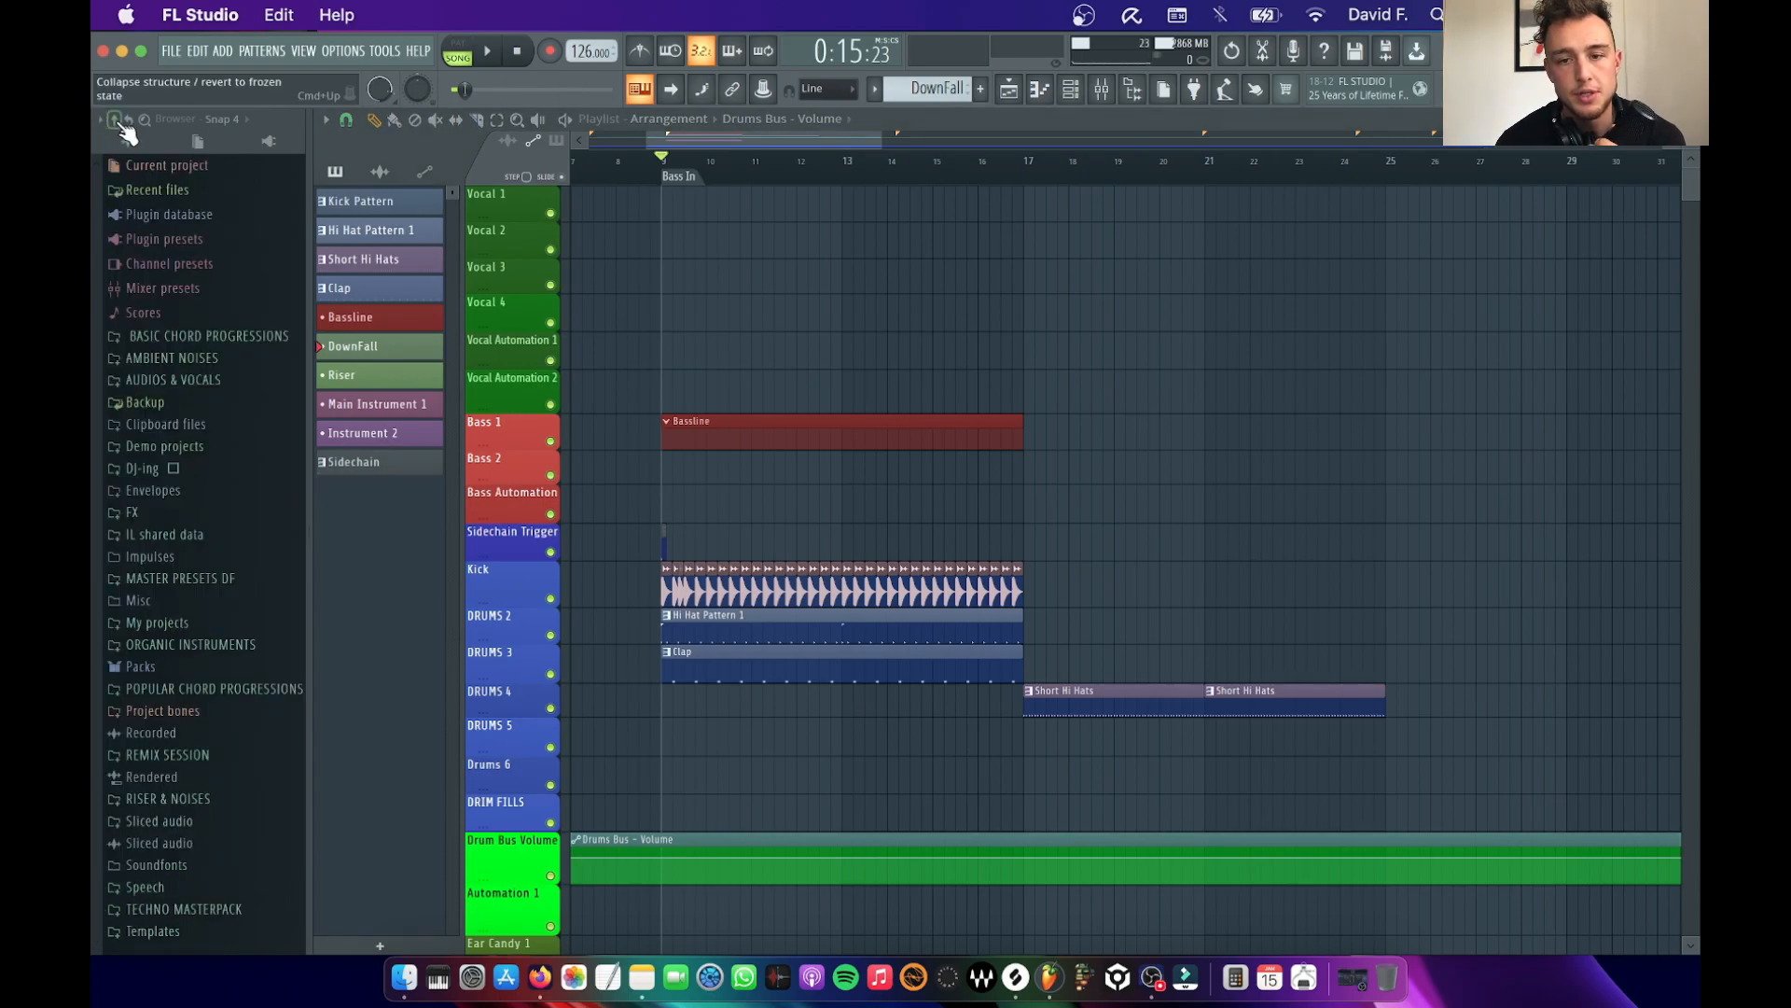
pyautogui.scroll(3, 724, 300)
pyautogui.press('space')
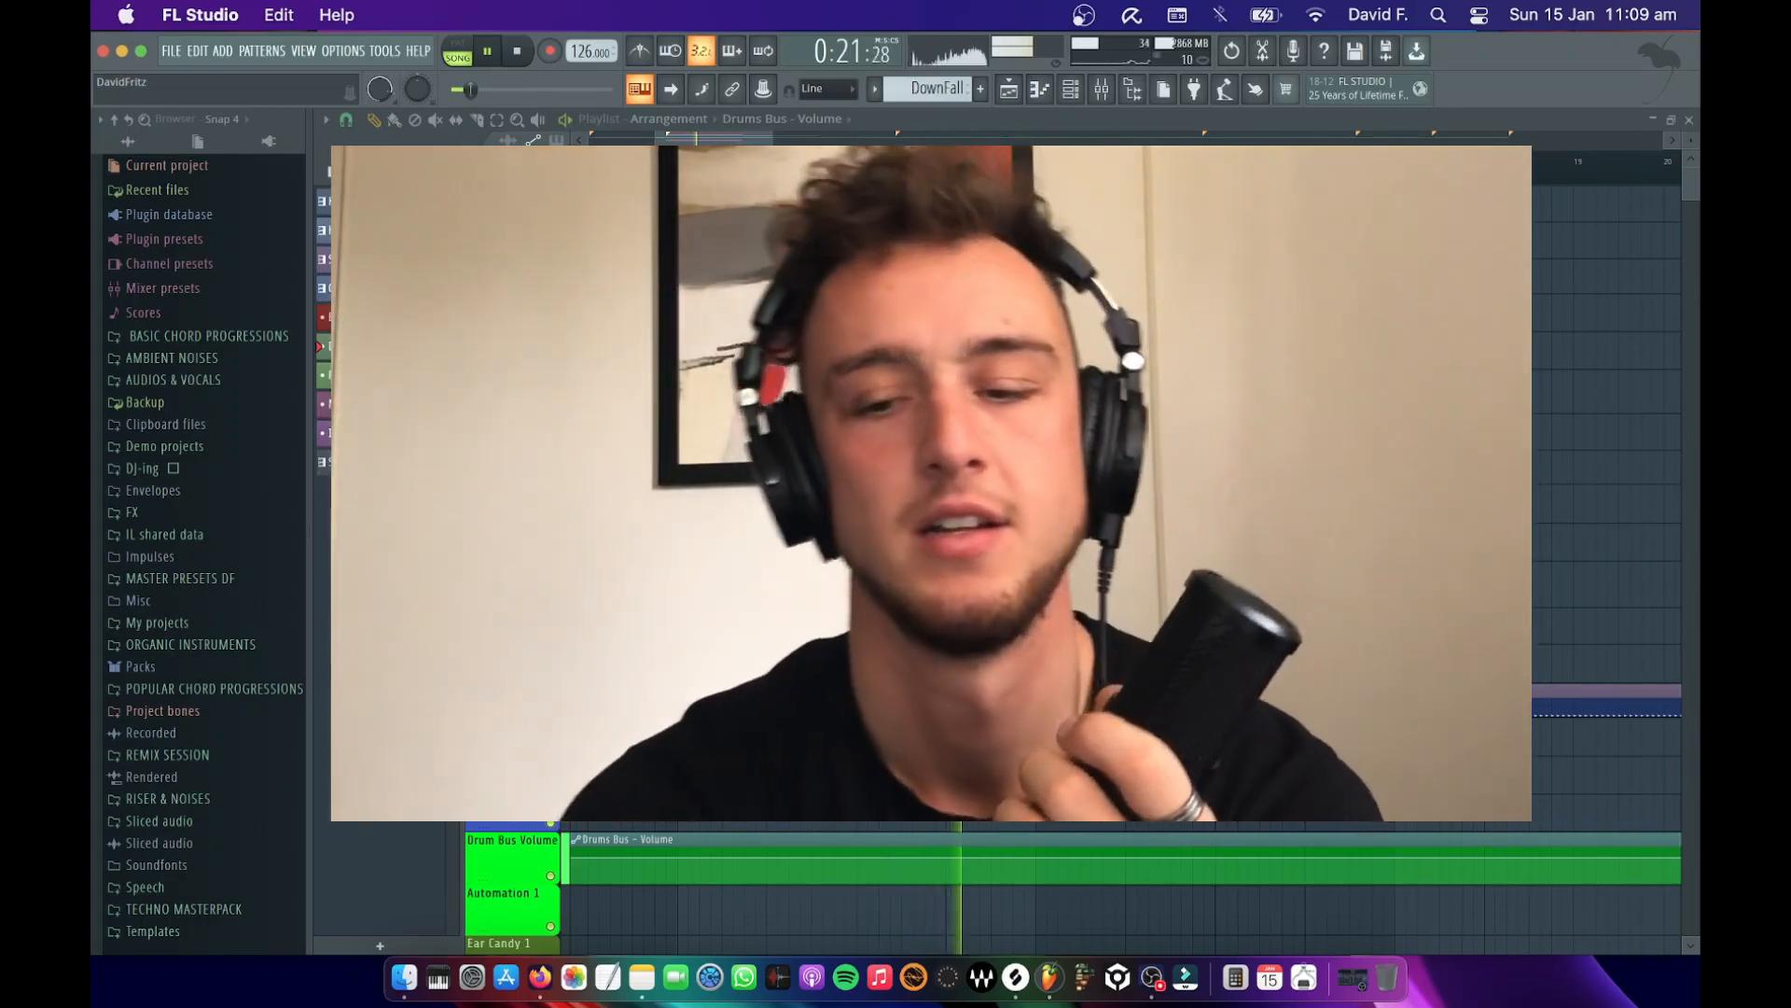
pyautogui.press('space')
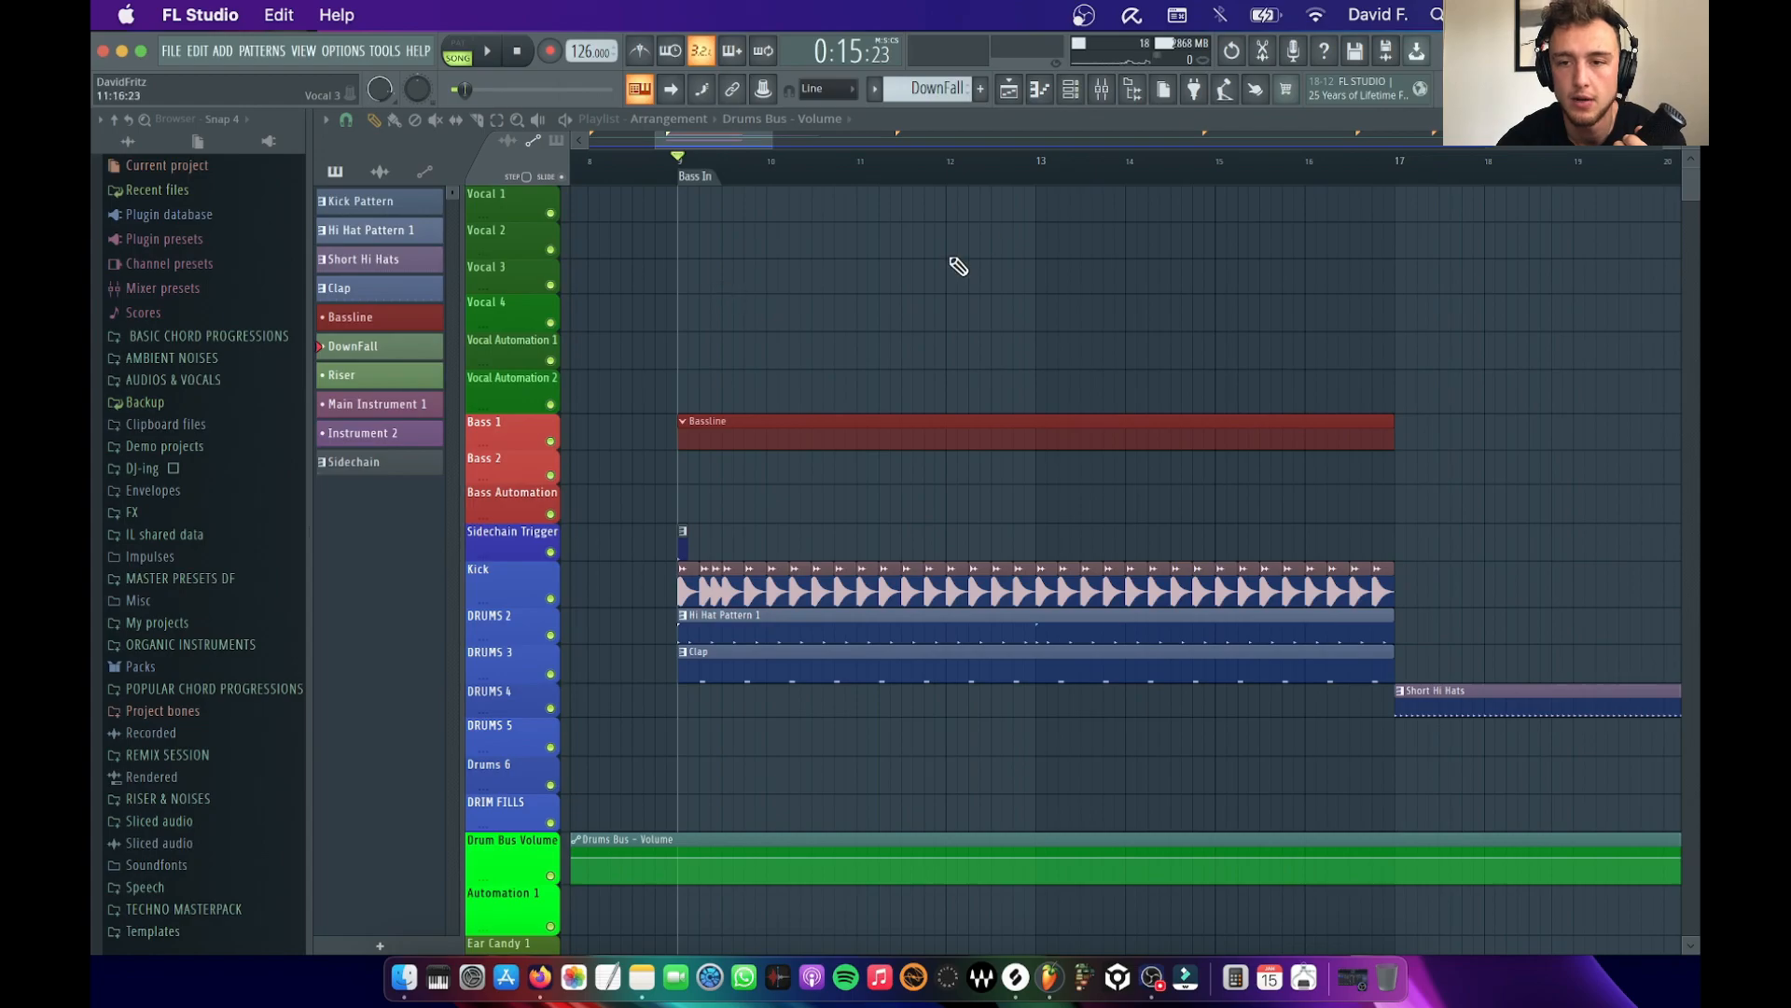
# Open the channel rack and look through its channels, briefly playing back the arrangement
pyautogui.click(1082, 90)
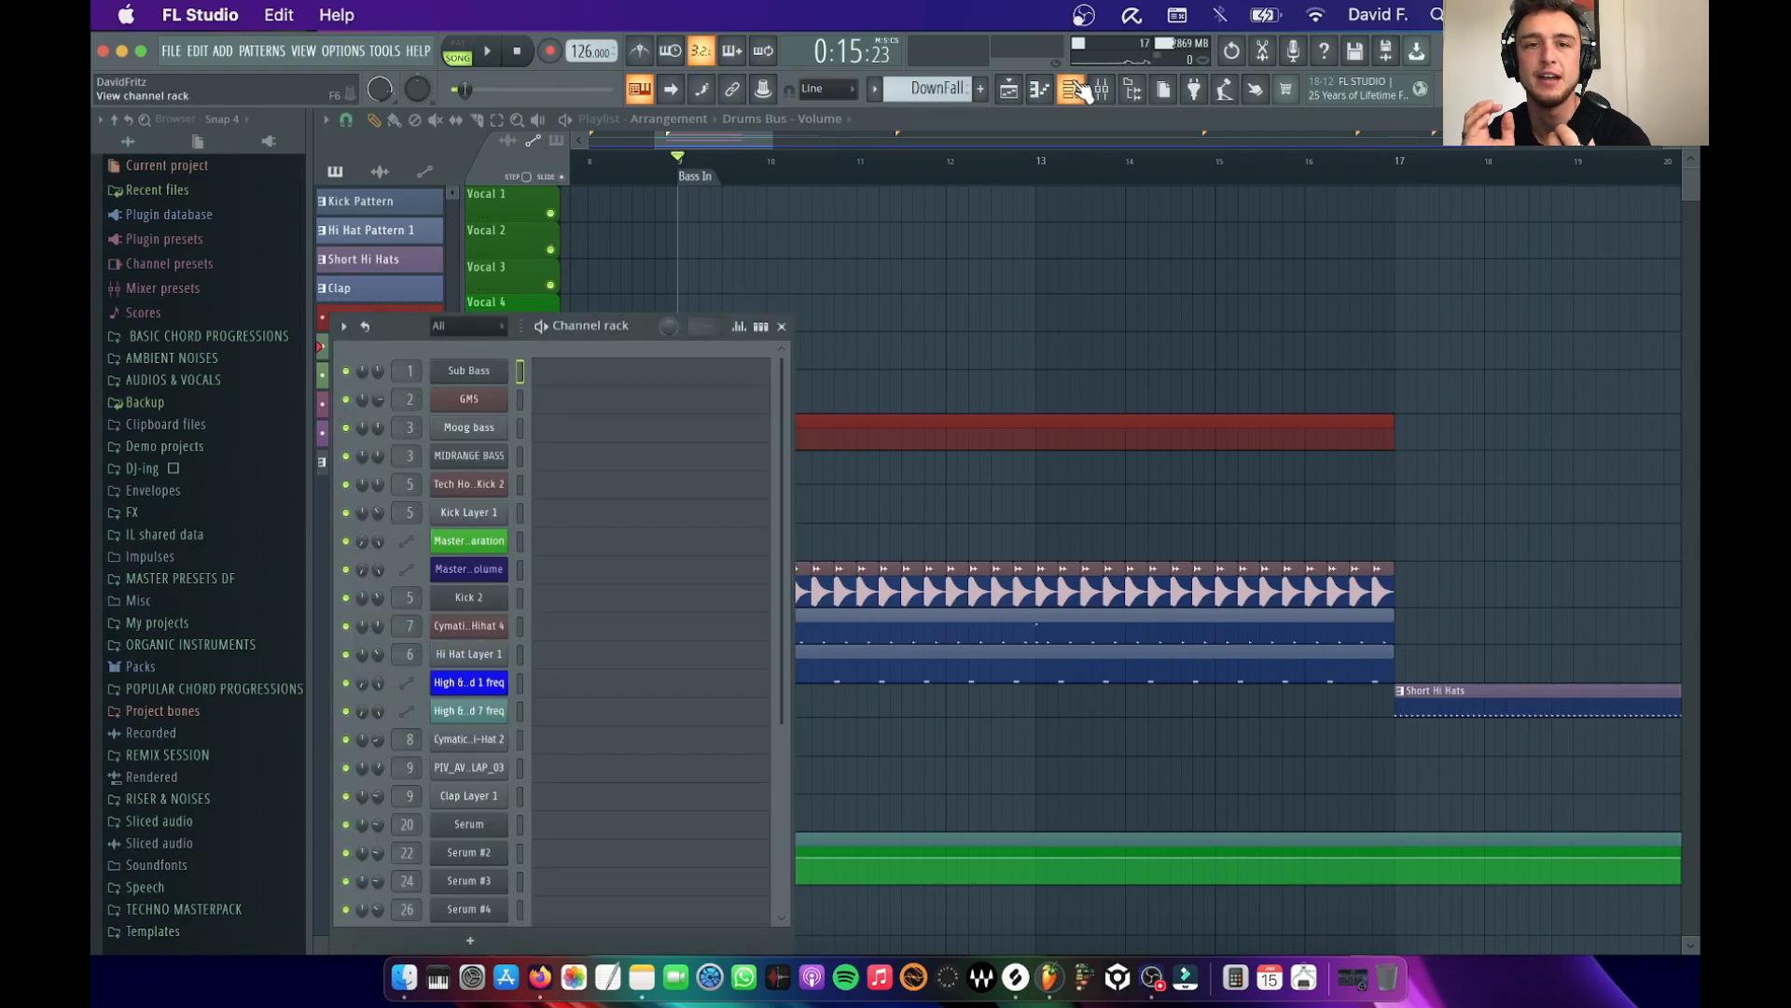
pyautogui.scroll(-5, 713, 653)
pyautogui.scroll(4, 717, 653)
pyautogui.scroll(-3, 716, 653)
pyautogui.press('space')
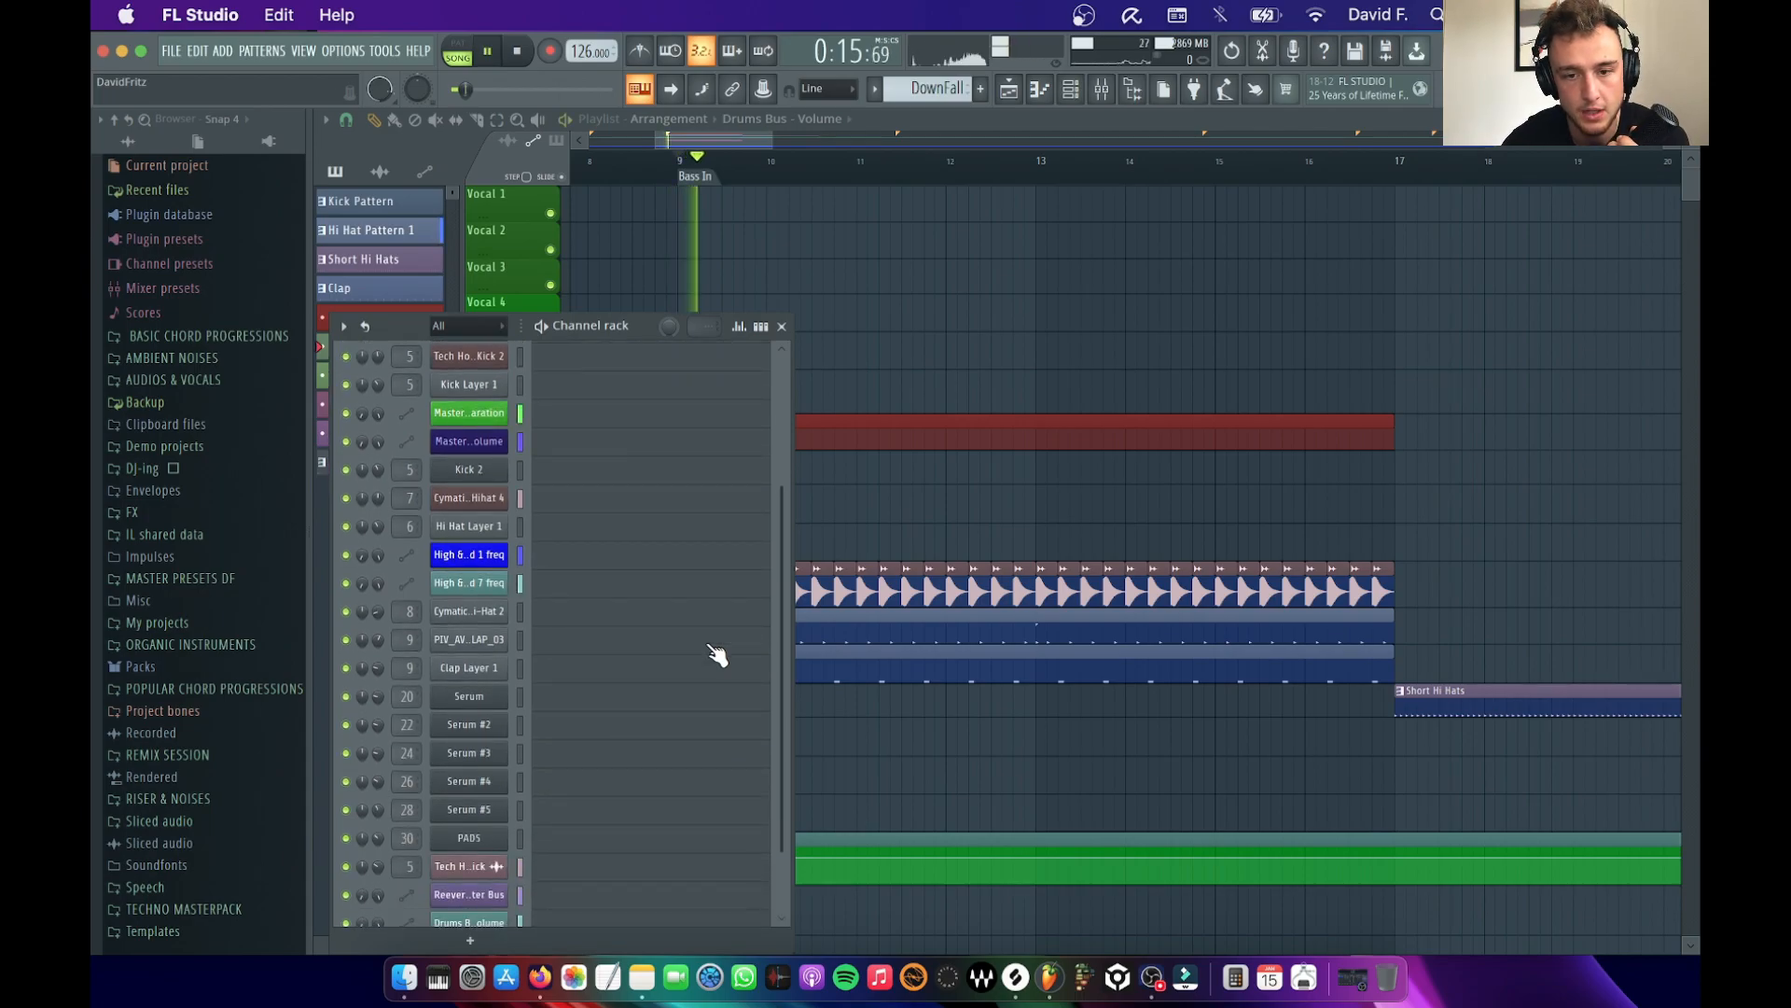
pyautogui.press('space')
pyautogui.scroll(2, 570, 513)
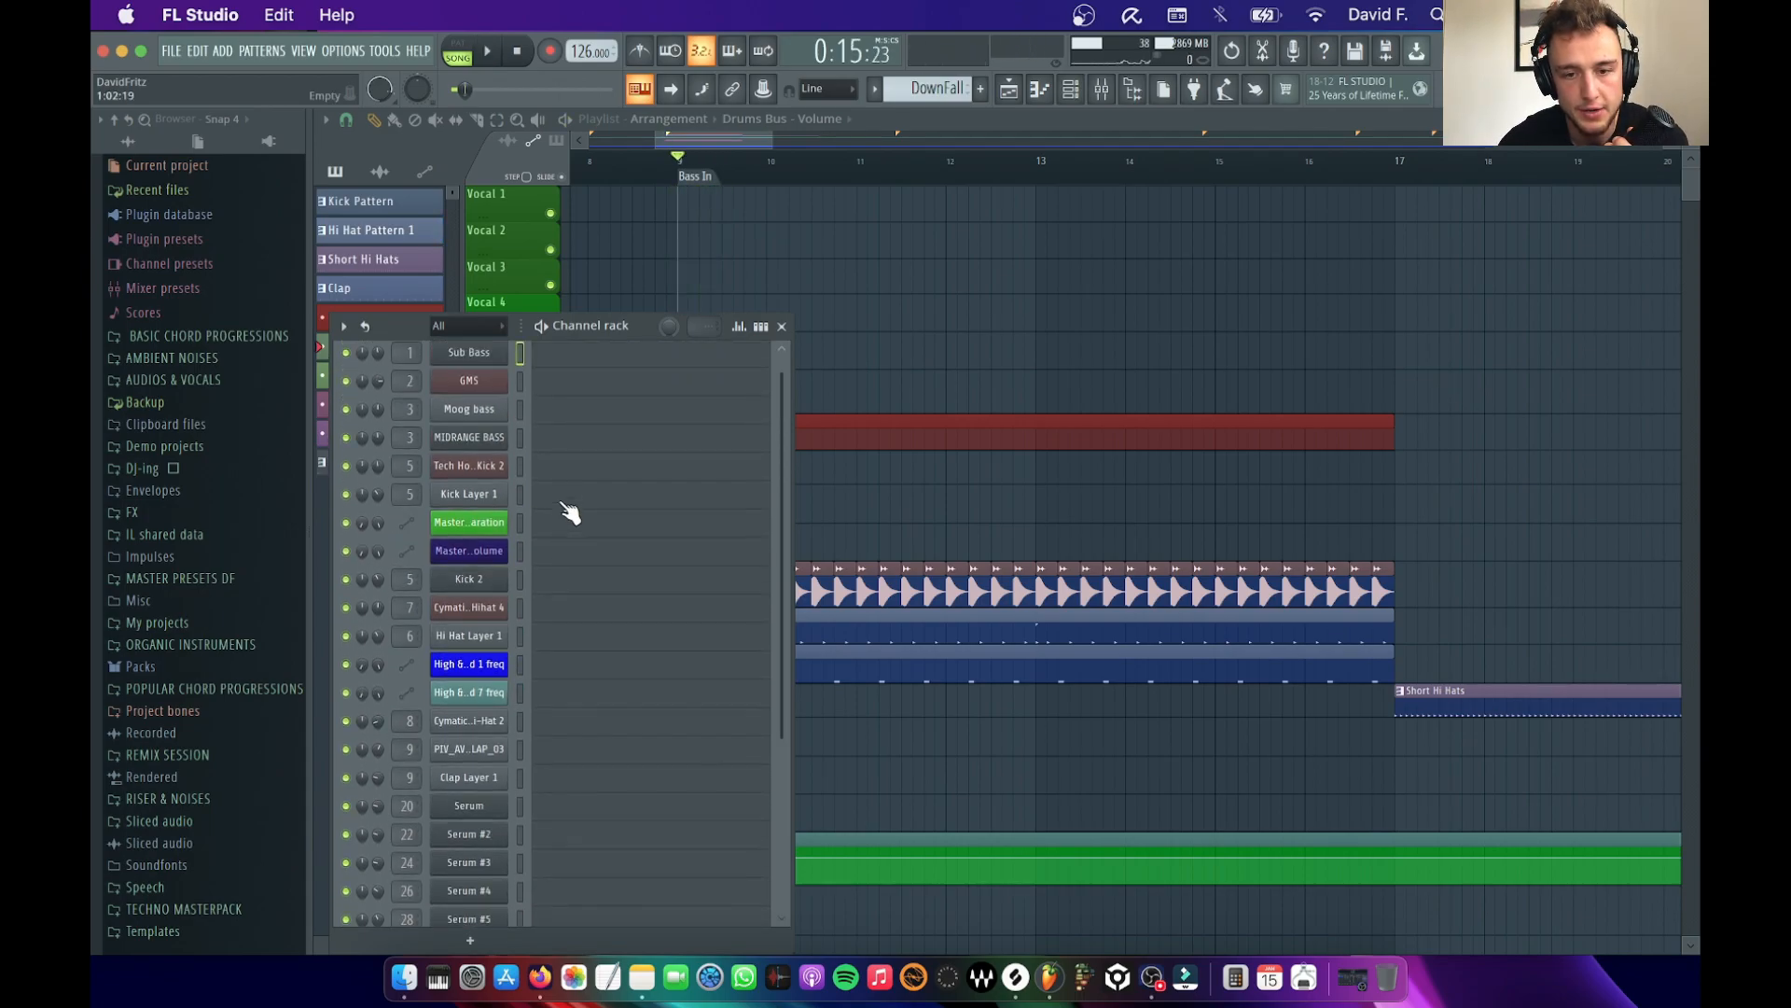
pyautogui.press('space')
pyautogui.press('space')
# Examine the Cymatics Odyssey Open Hihat 4 sampler settings with a short playback, then close them and the channel rack
pyautogui.click(485, 555)
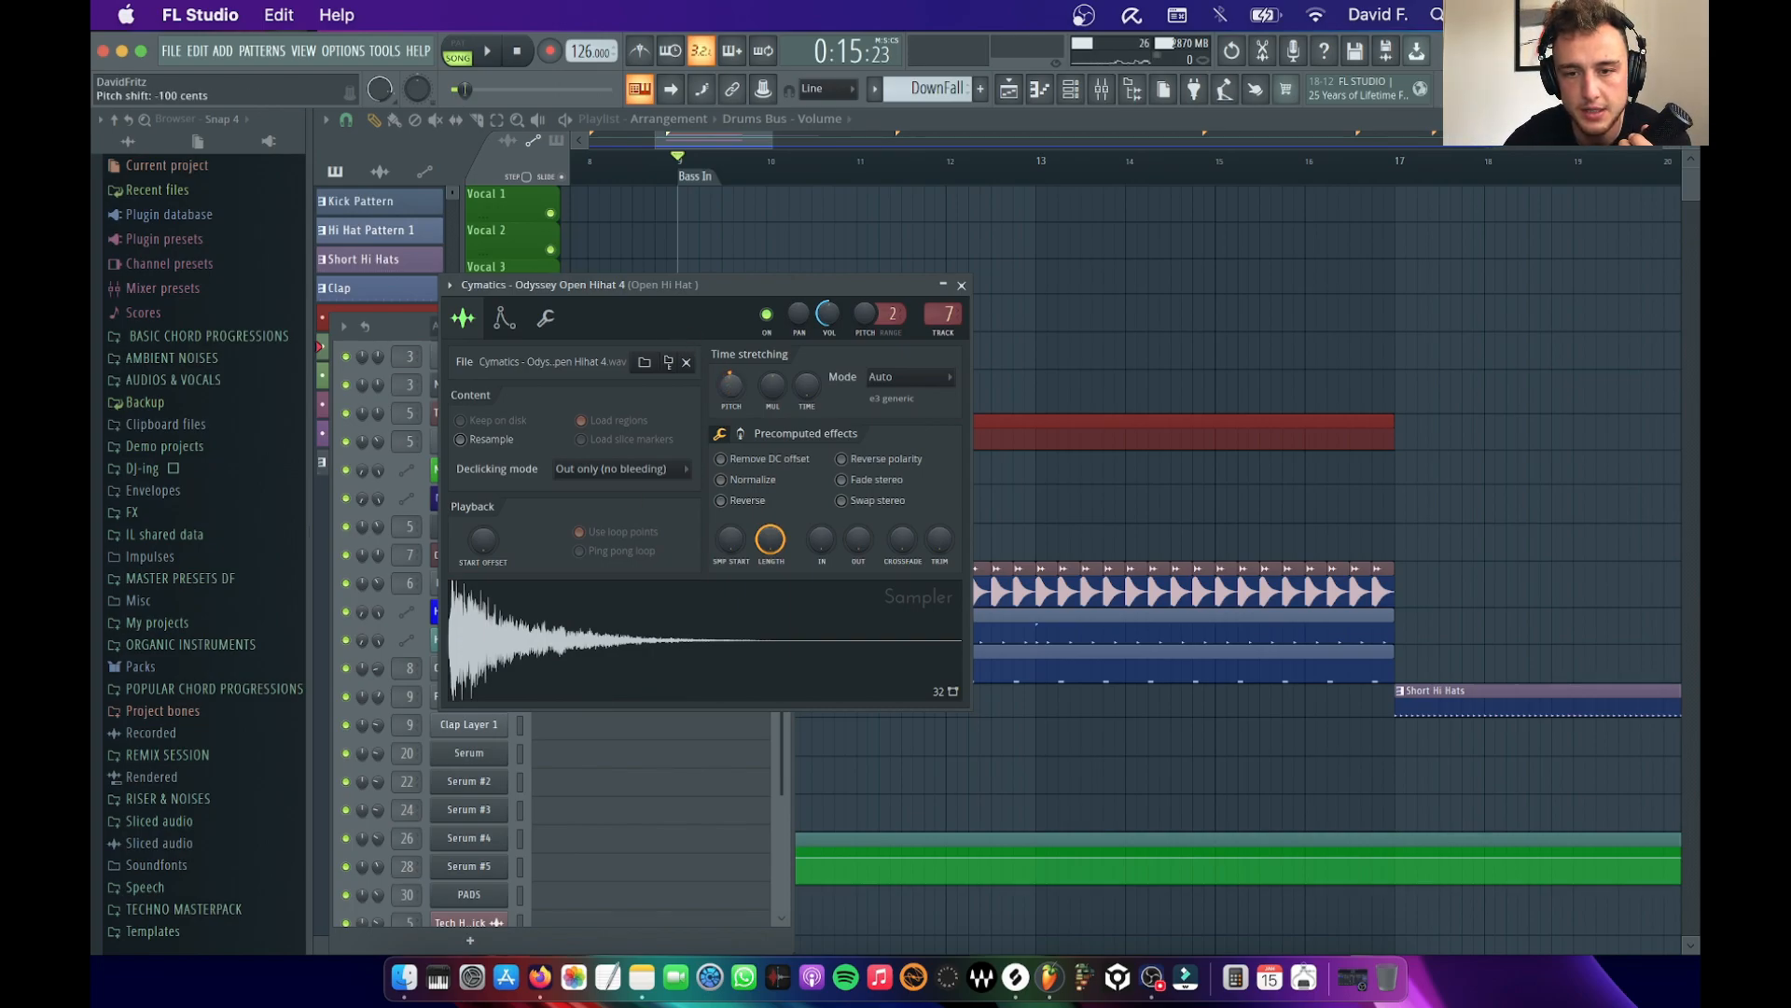
pyautogui.press('space')
pyautogui.press('space')
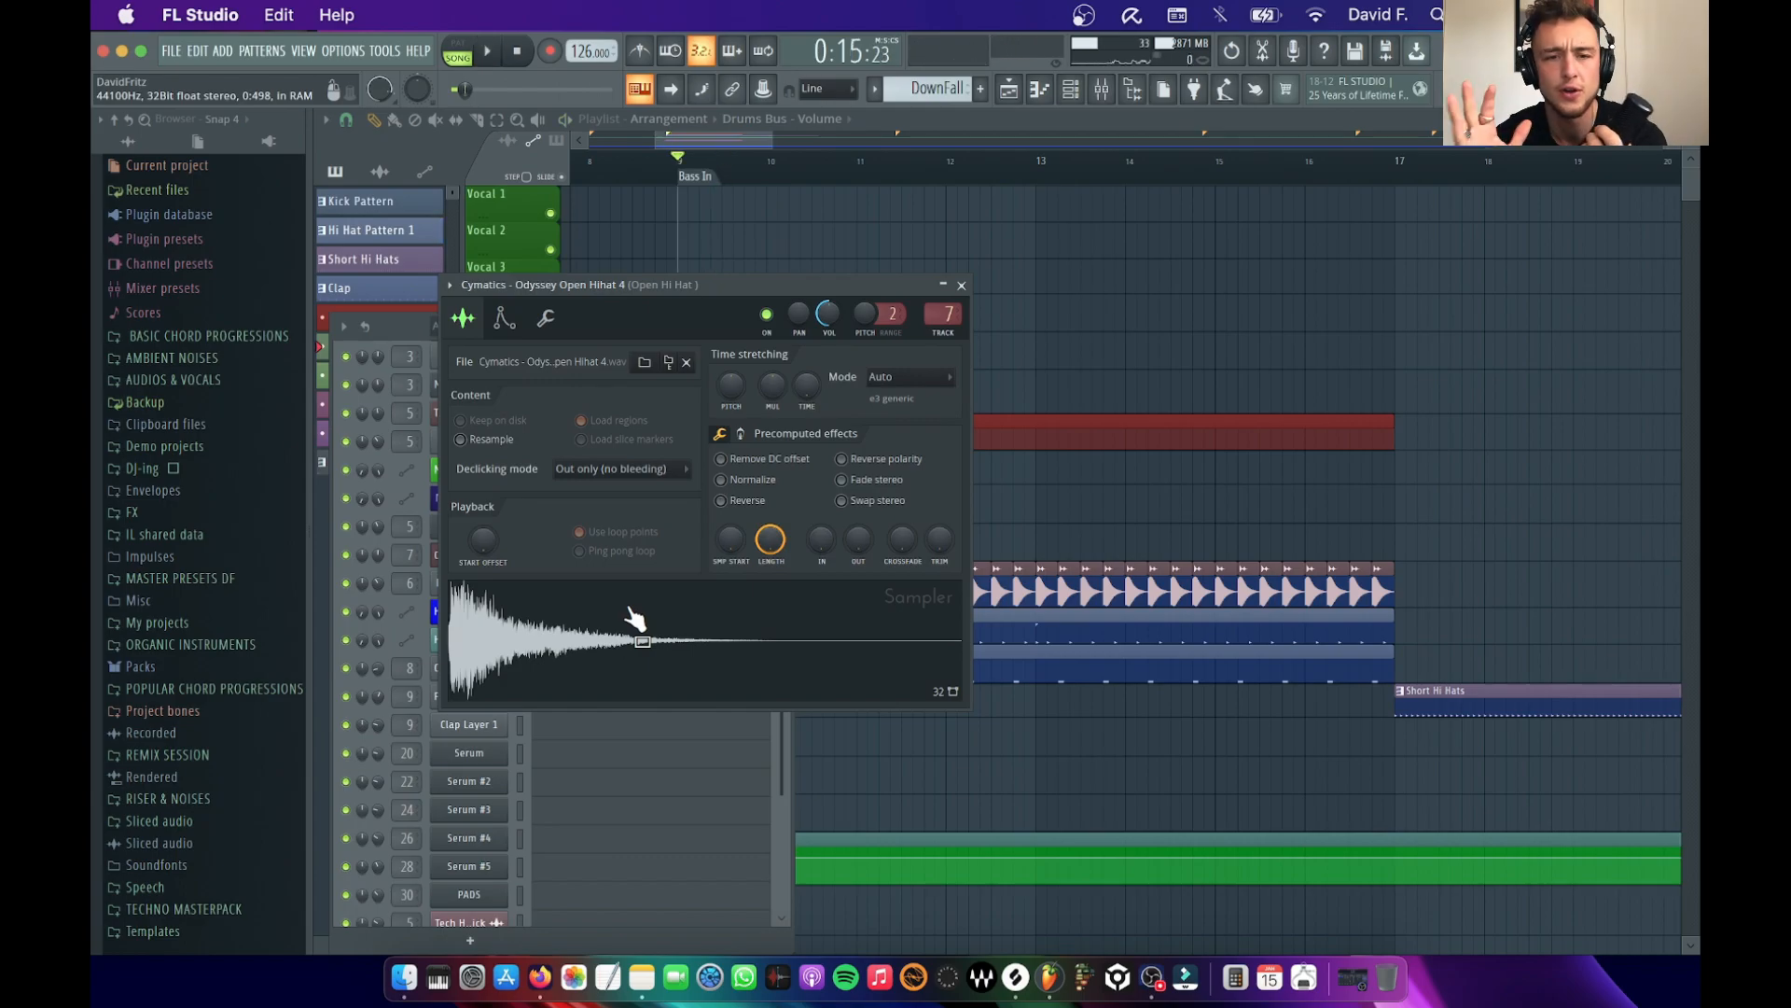
pyautogui.click(964, 284)
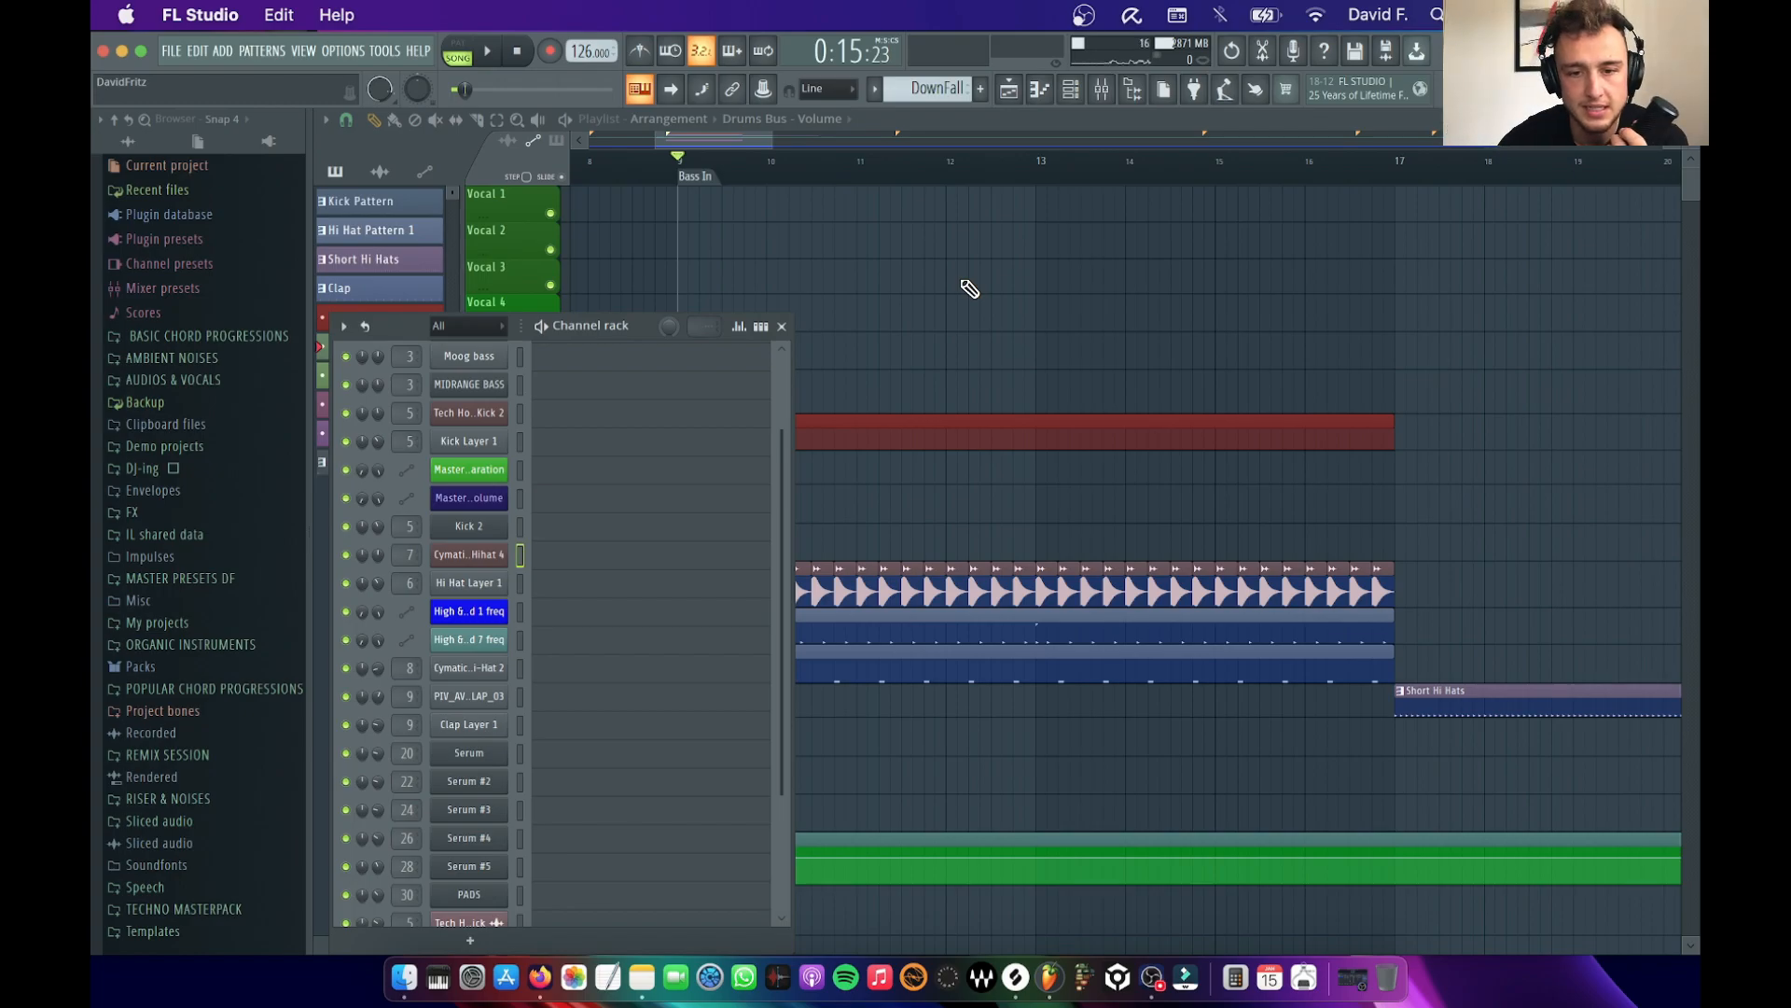
pyautogui.click(457, 555)
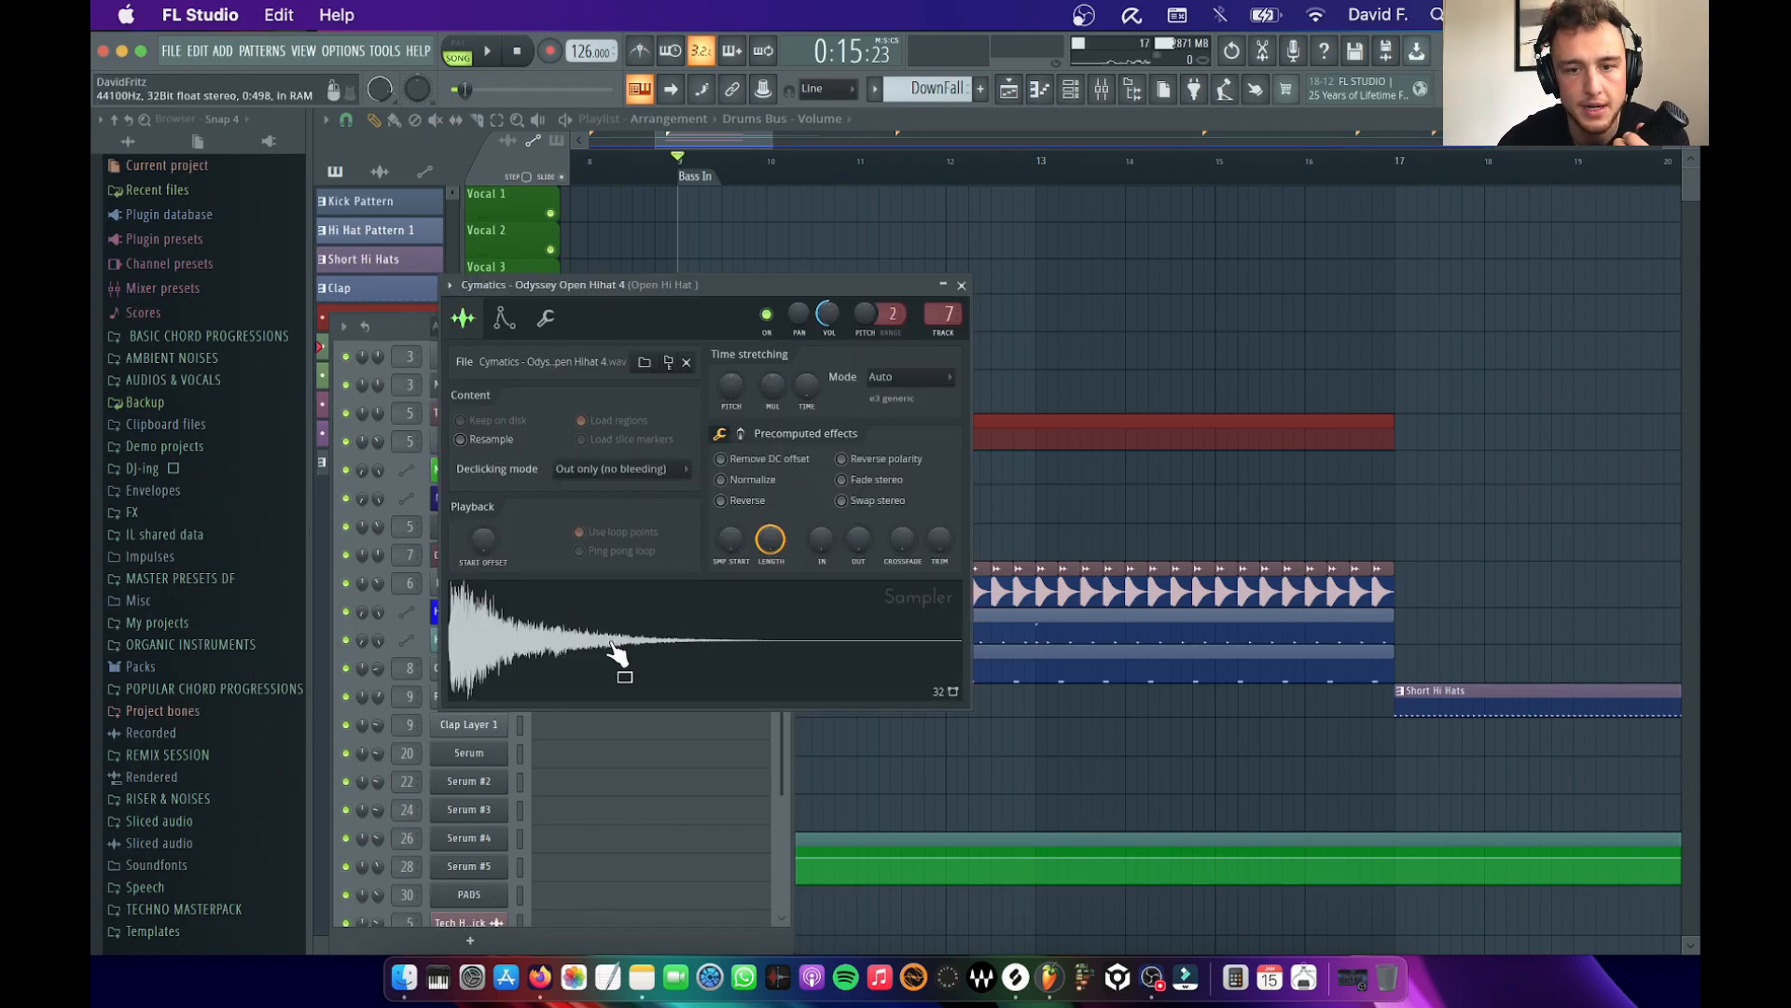
pyautogui.click(961, 285)
pyautogui.click(782, 327)
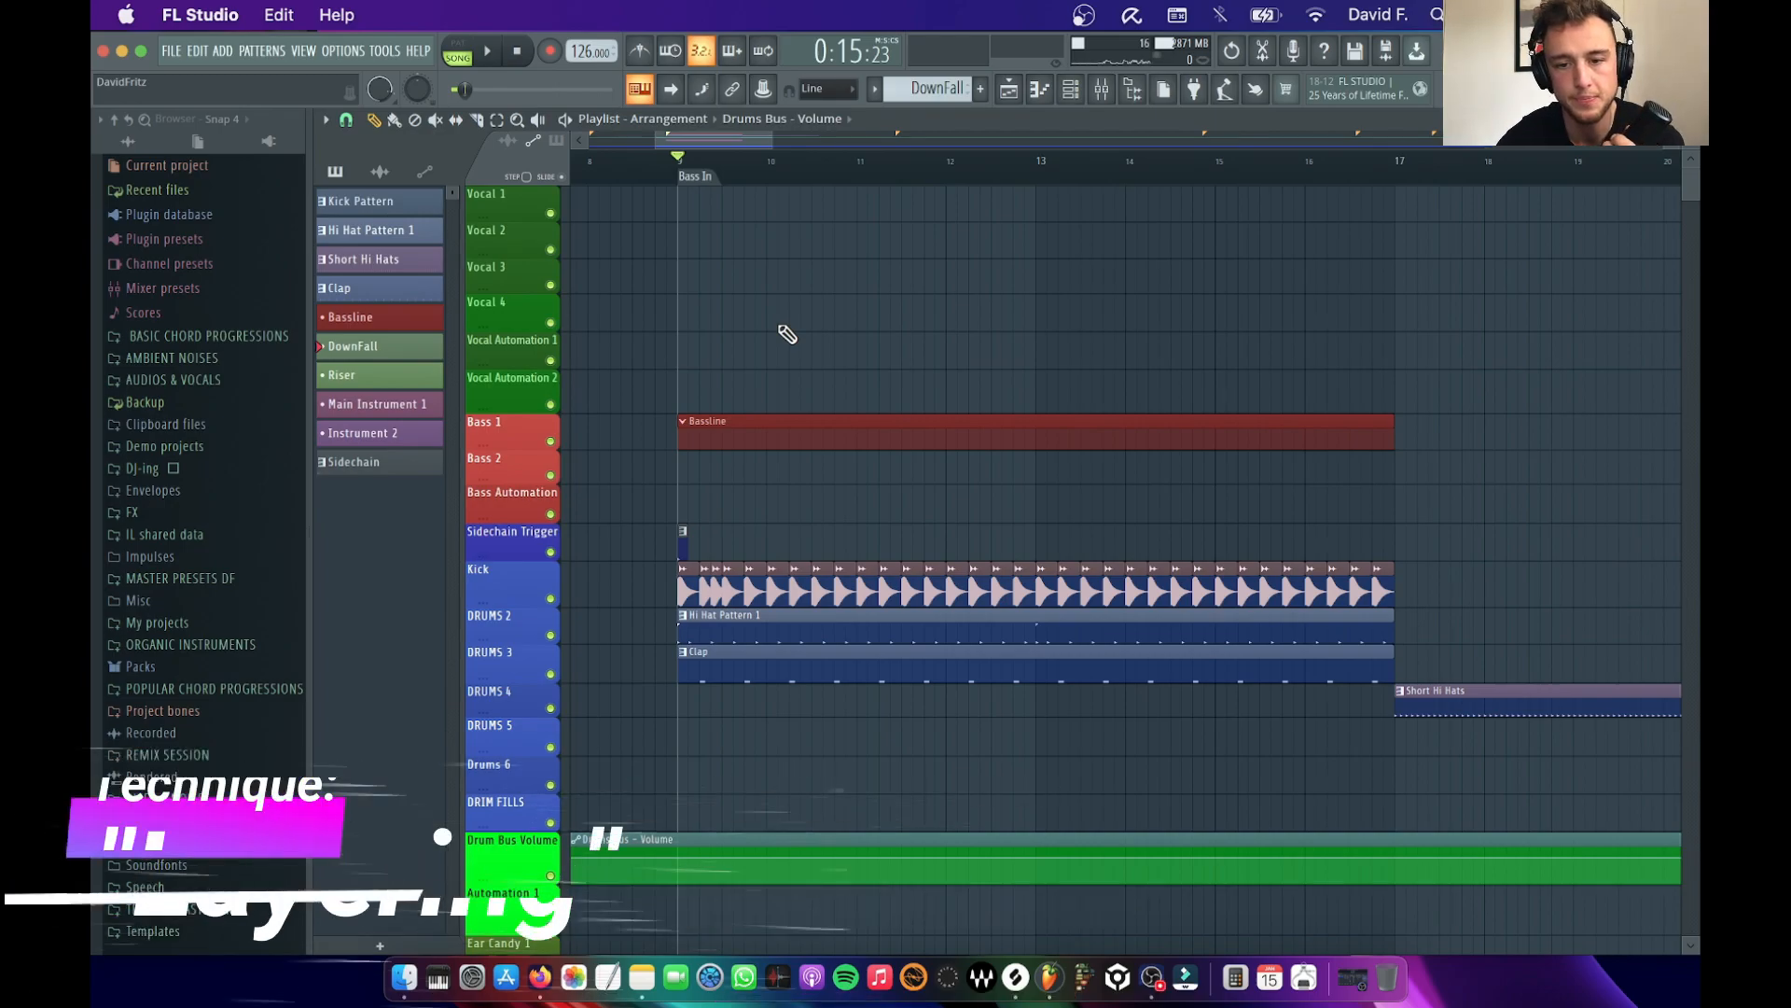
# Open Hi Hat Pattern 1 in the piano roll and copy all of its Open Hihat 4 notes
pyautogui.scroll(-5, 808, 440)
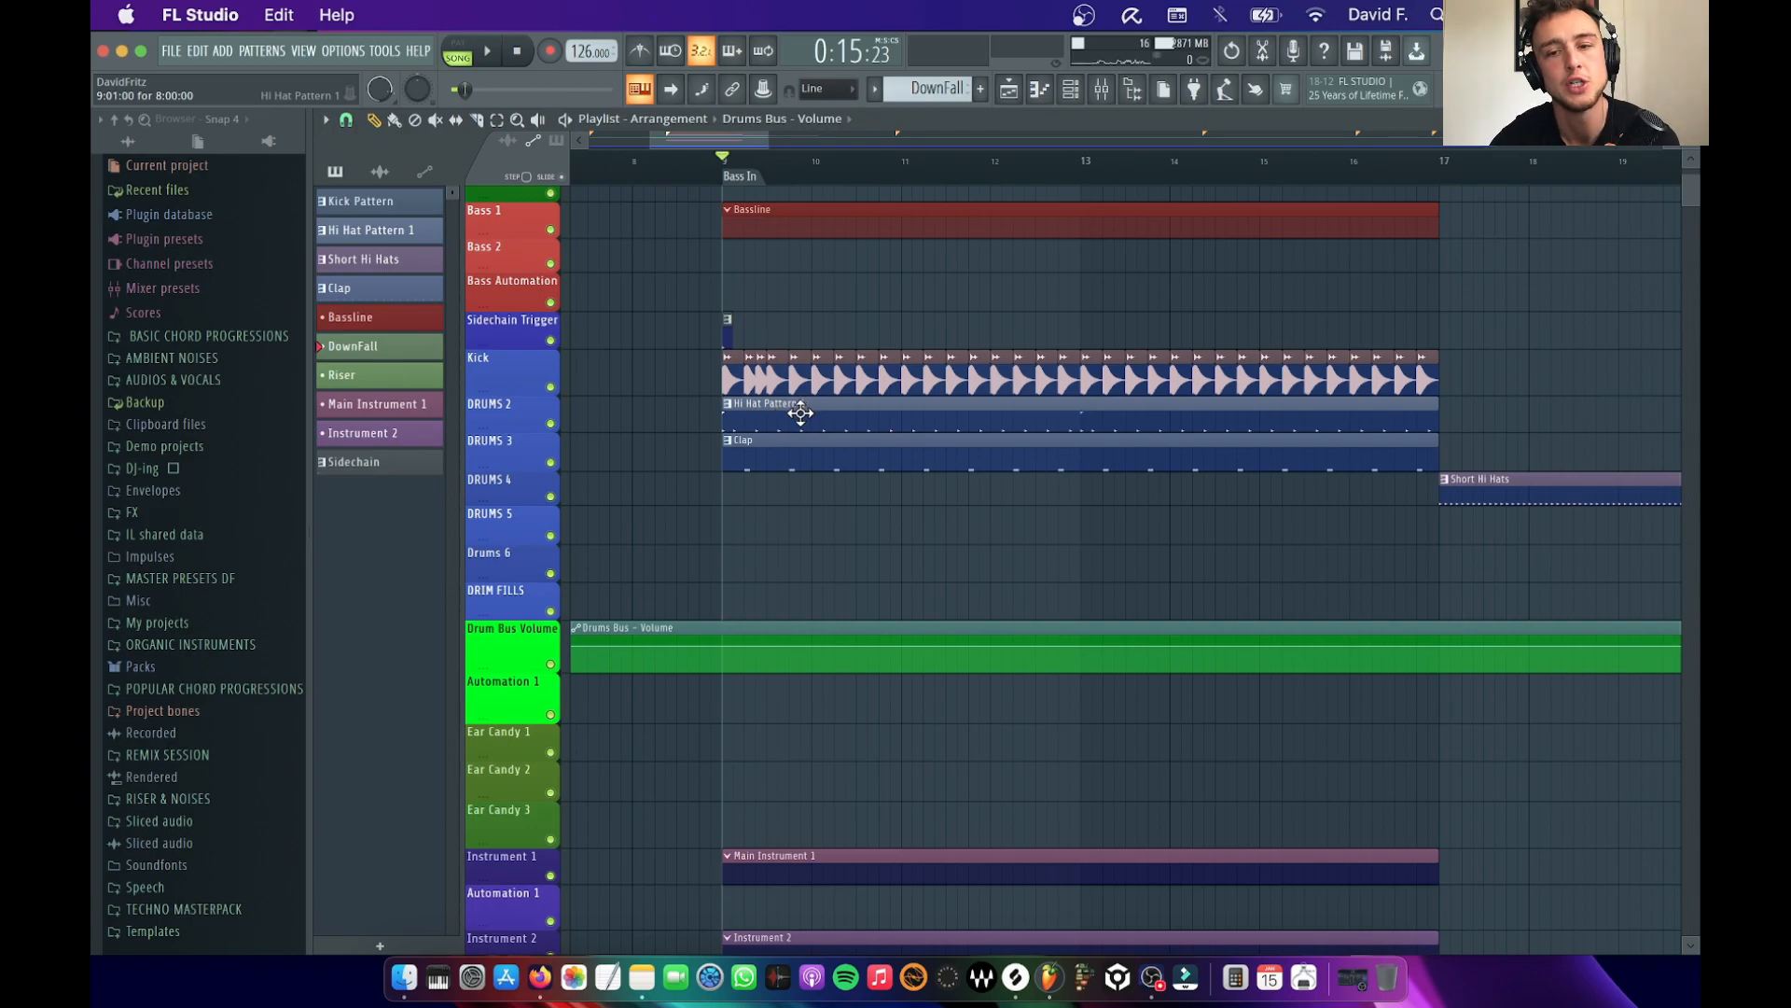
pyautogui.doubleClick(800, 413)
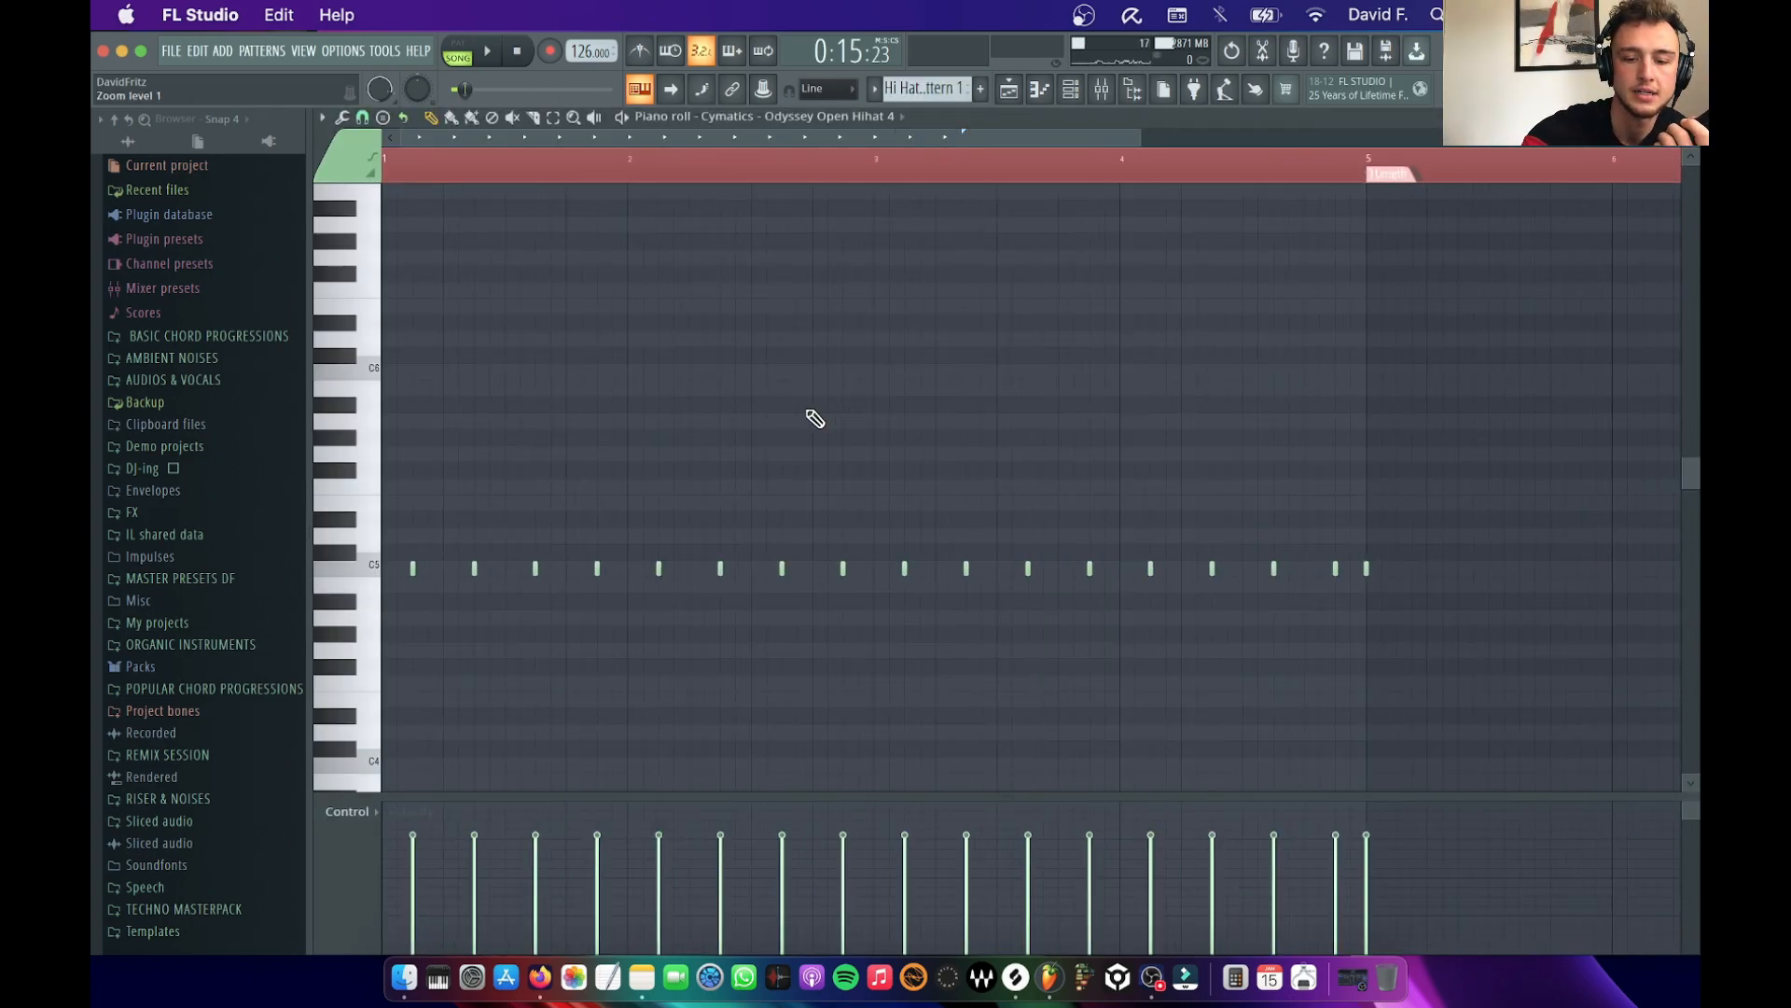
pyautogui.press('super+a')
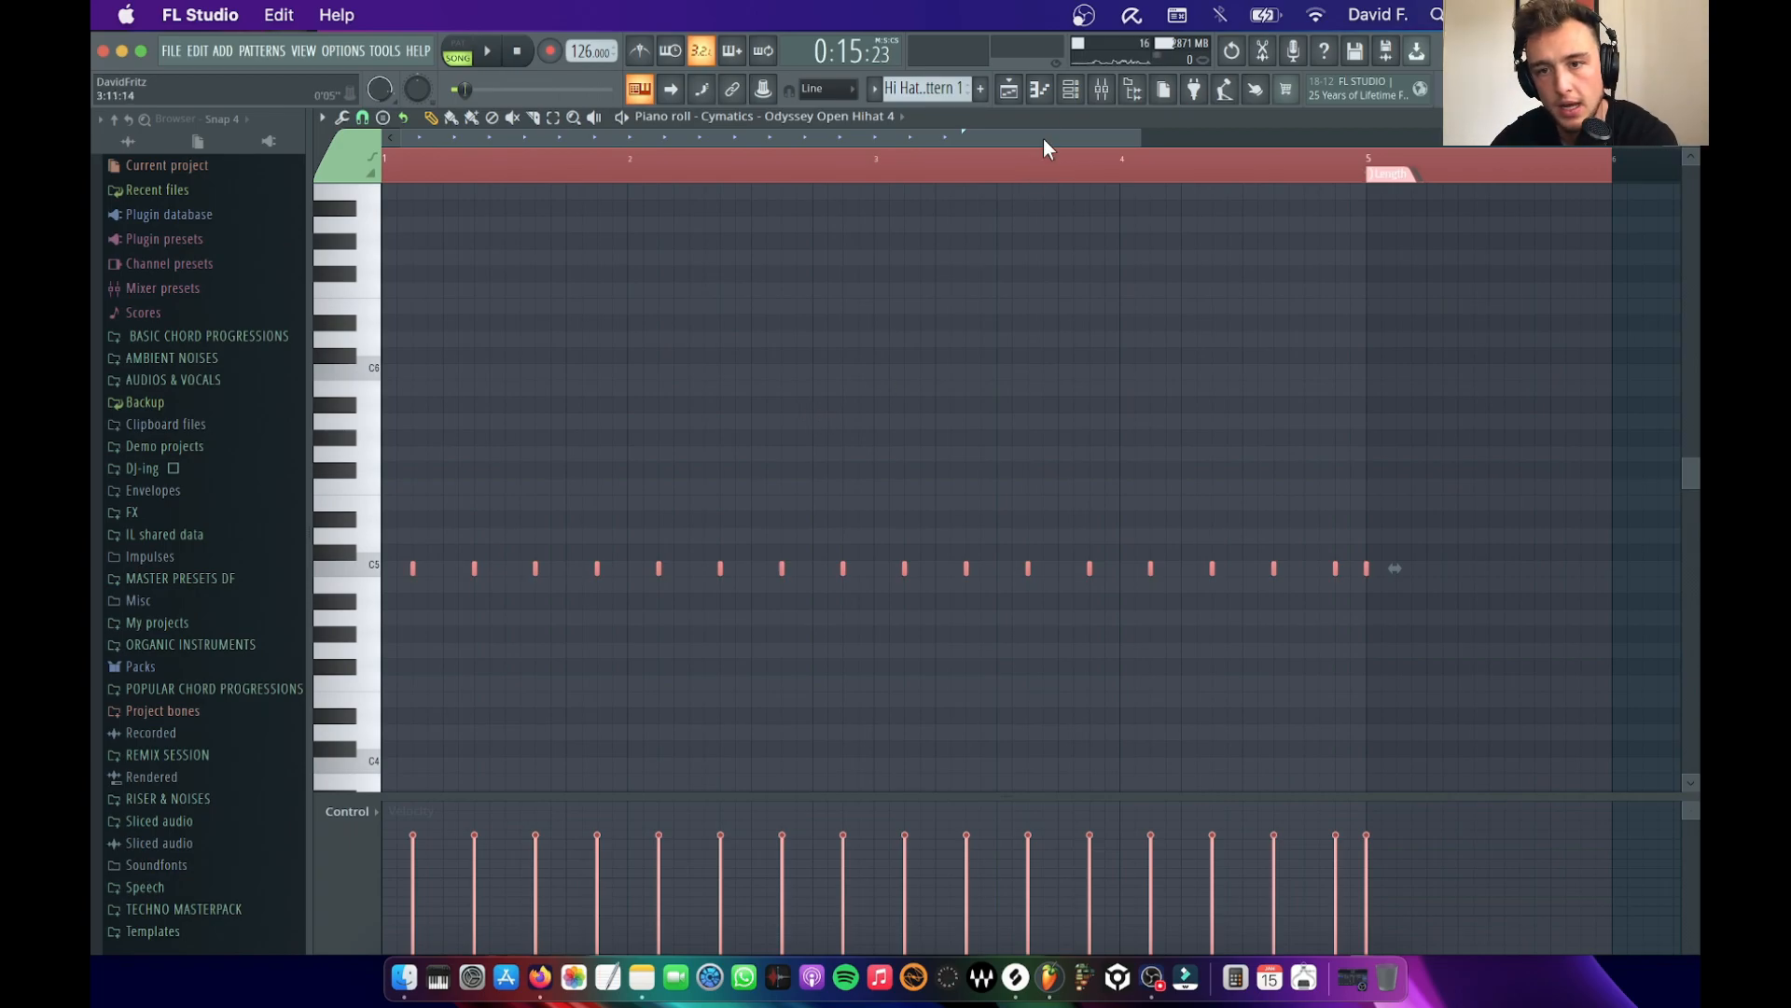
# Show the channel rack beside the browser and open the Hi-hats folder under TECHNO MASTERPACK, 1 Techno Master Drums
pyautogui.click(1073, 90)
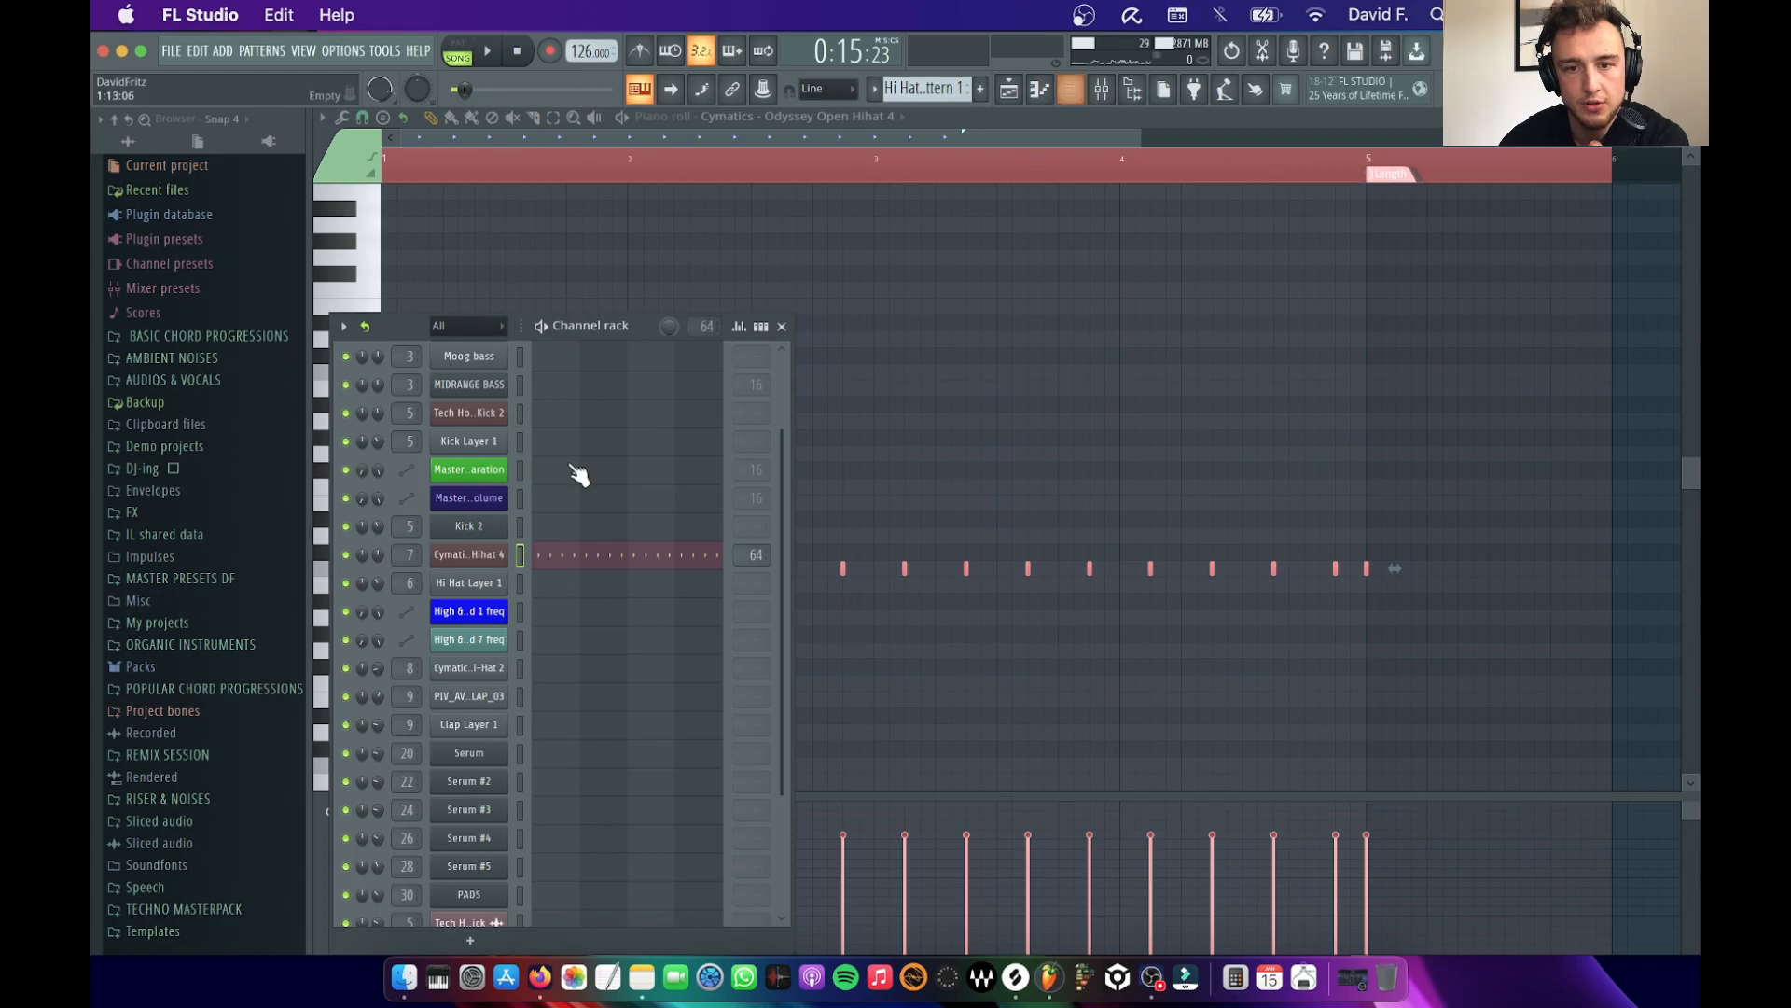
pyautogui.moveTo(595, 326); pyautogui.dragTo(768, 199)
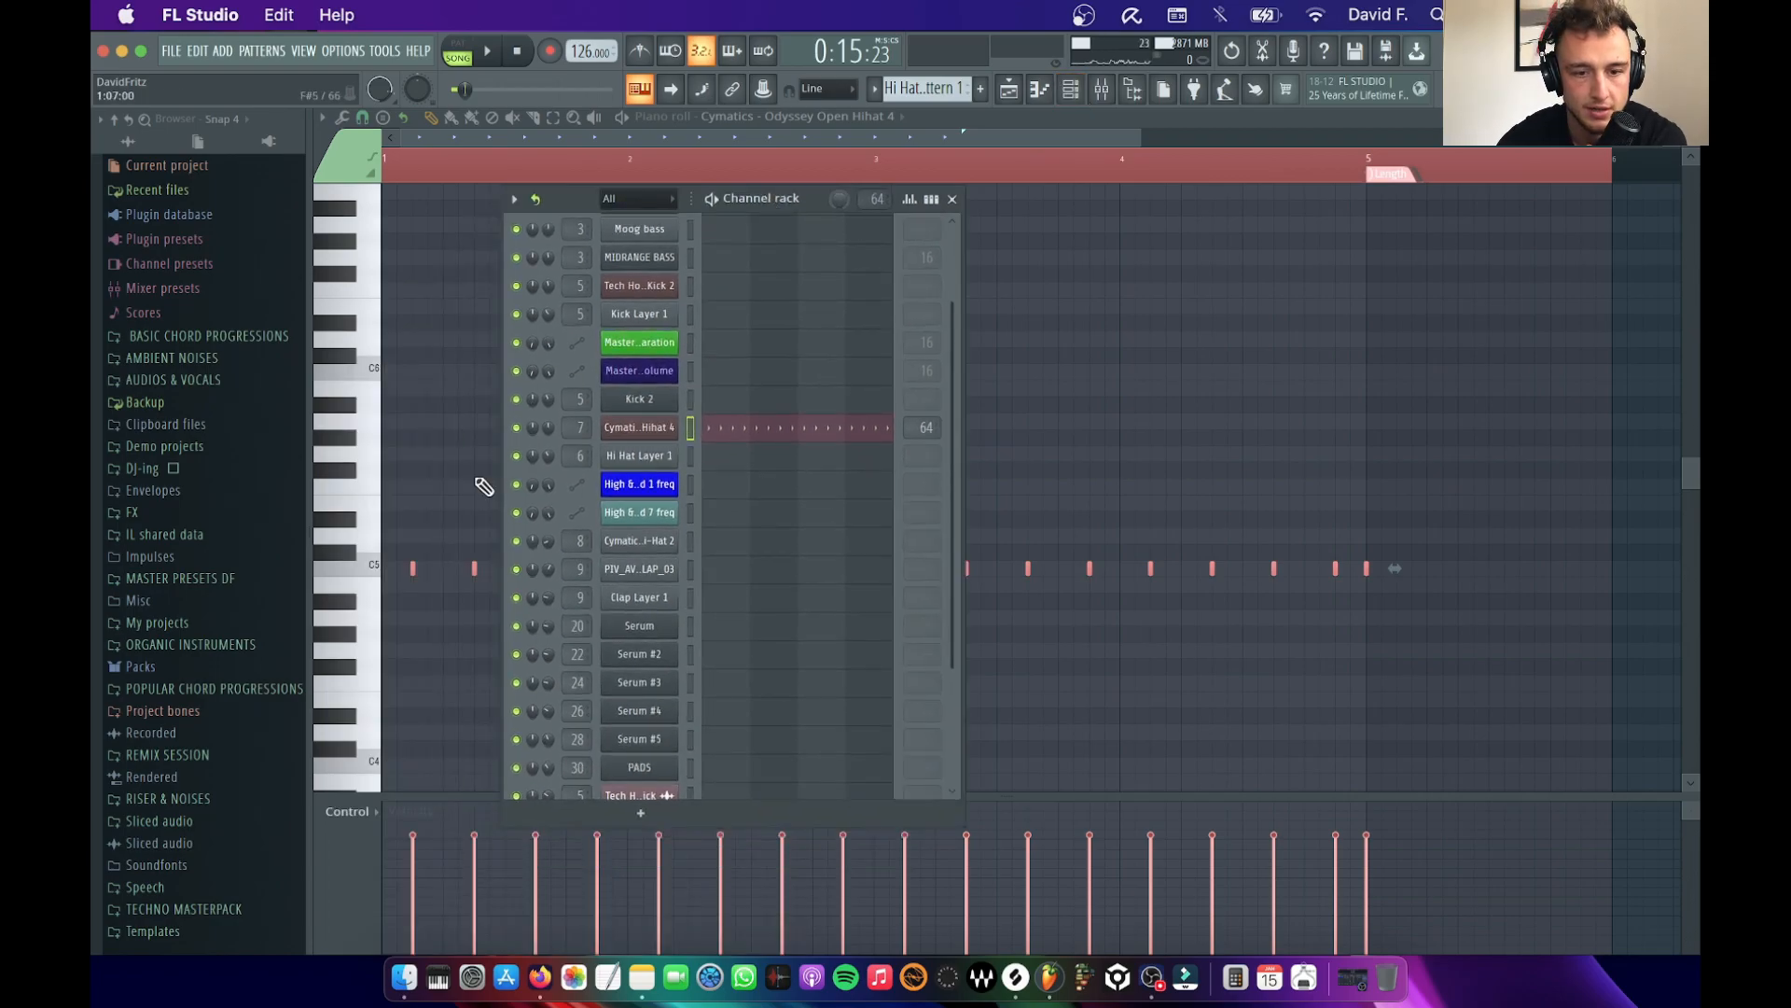
pyautogui.click(173, 909)
pyautogui.click(234, 461)
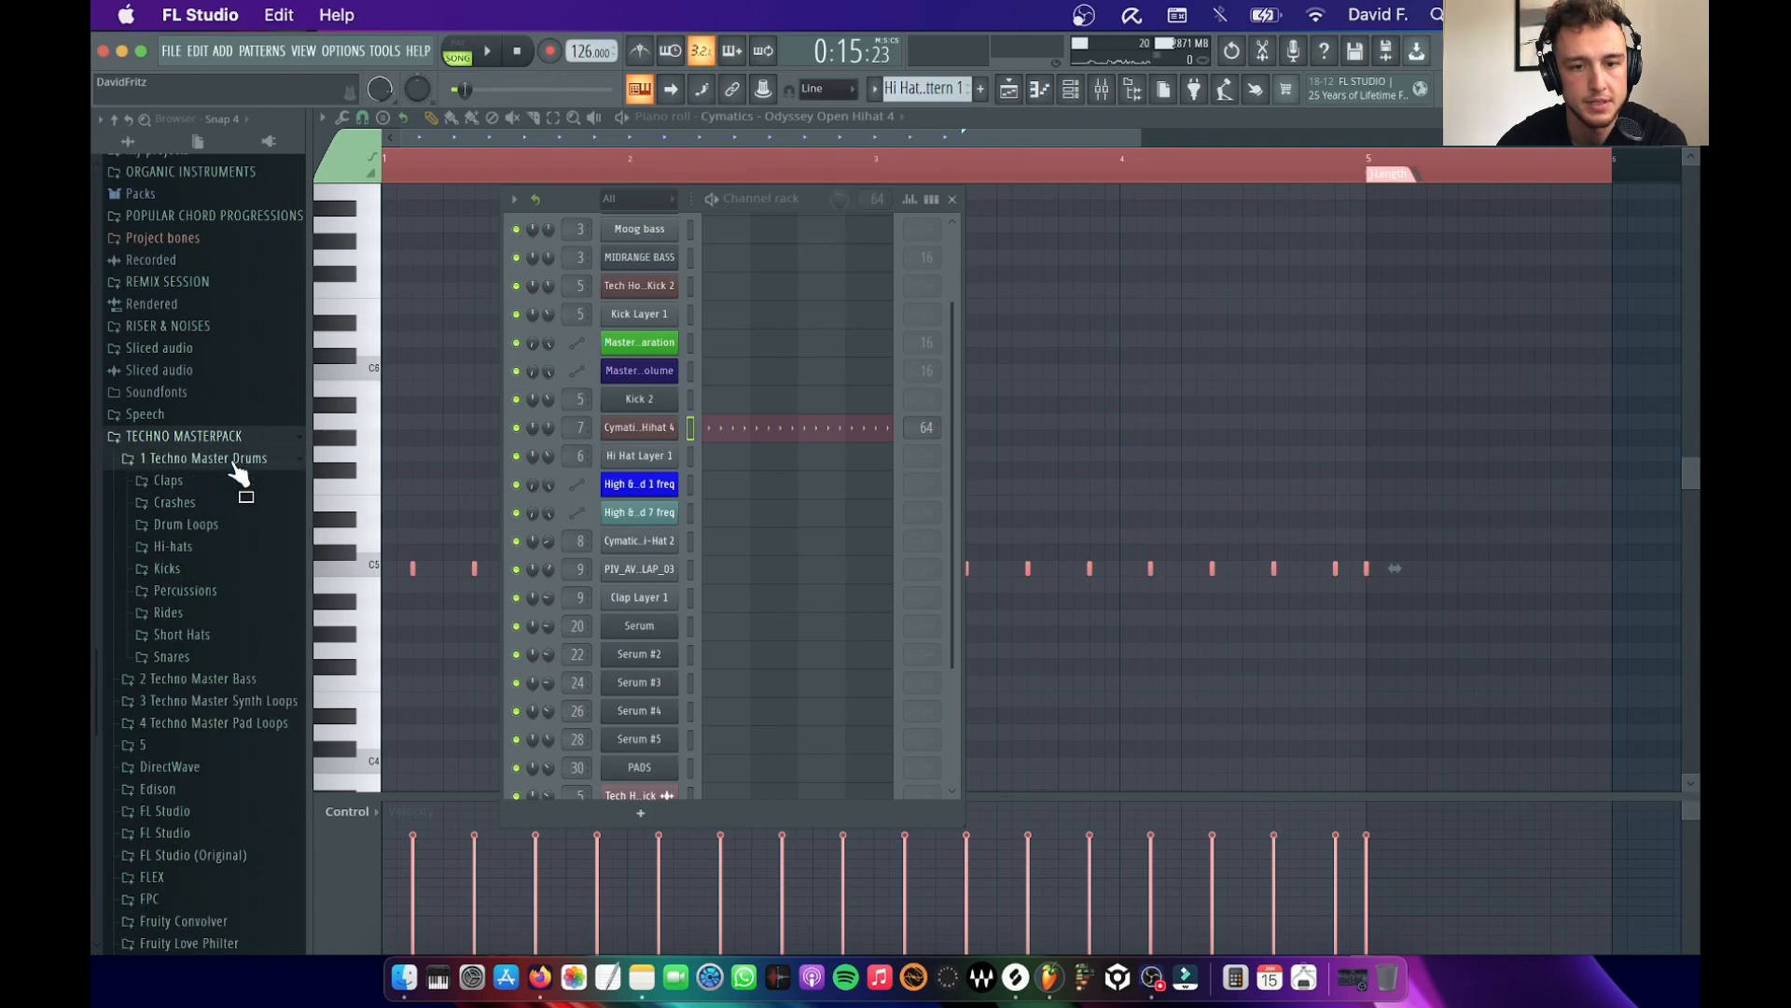
pyautogui.click(187, 435)
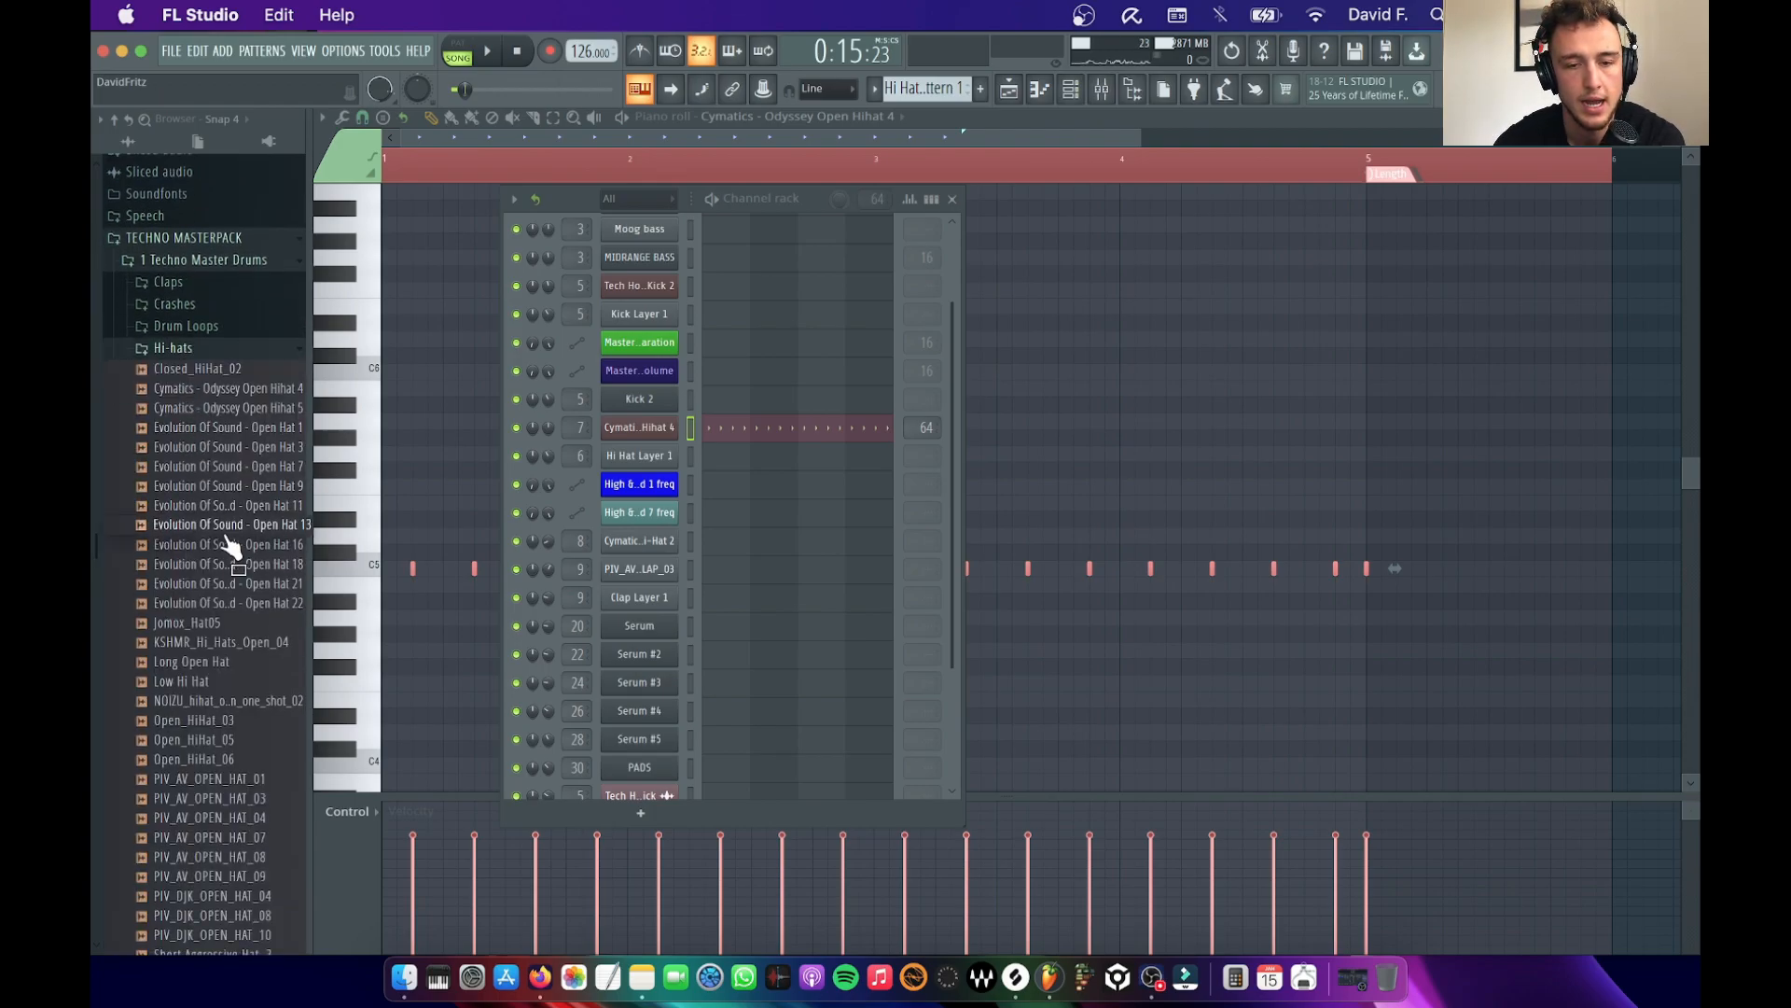
pyautogui.scroll(-10, 224, 523)
pyautogui.scroll(6, 219, 429)
pyautogui.scroll(5, 184, 487)
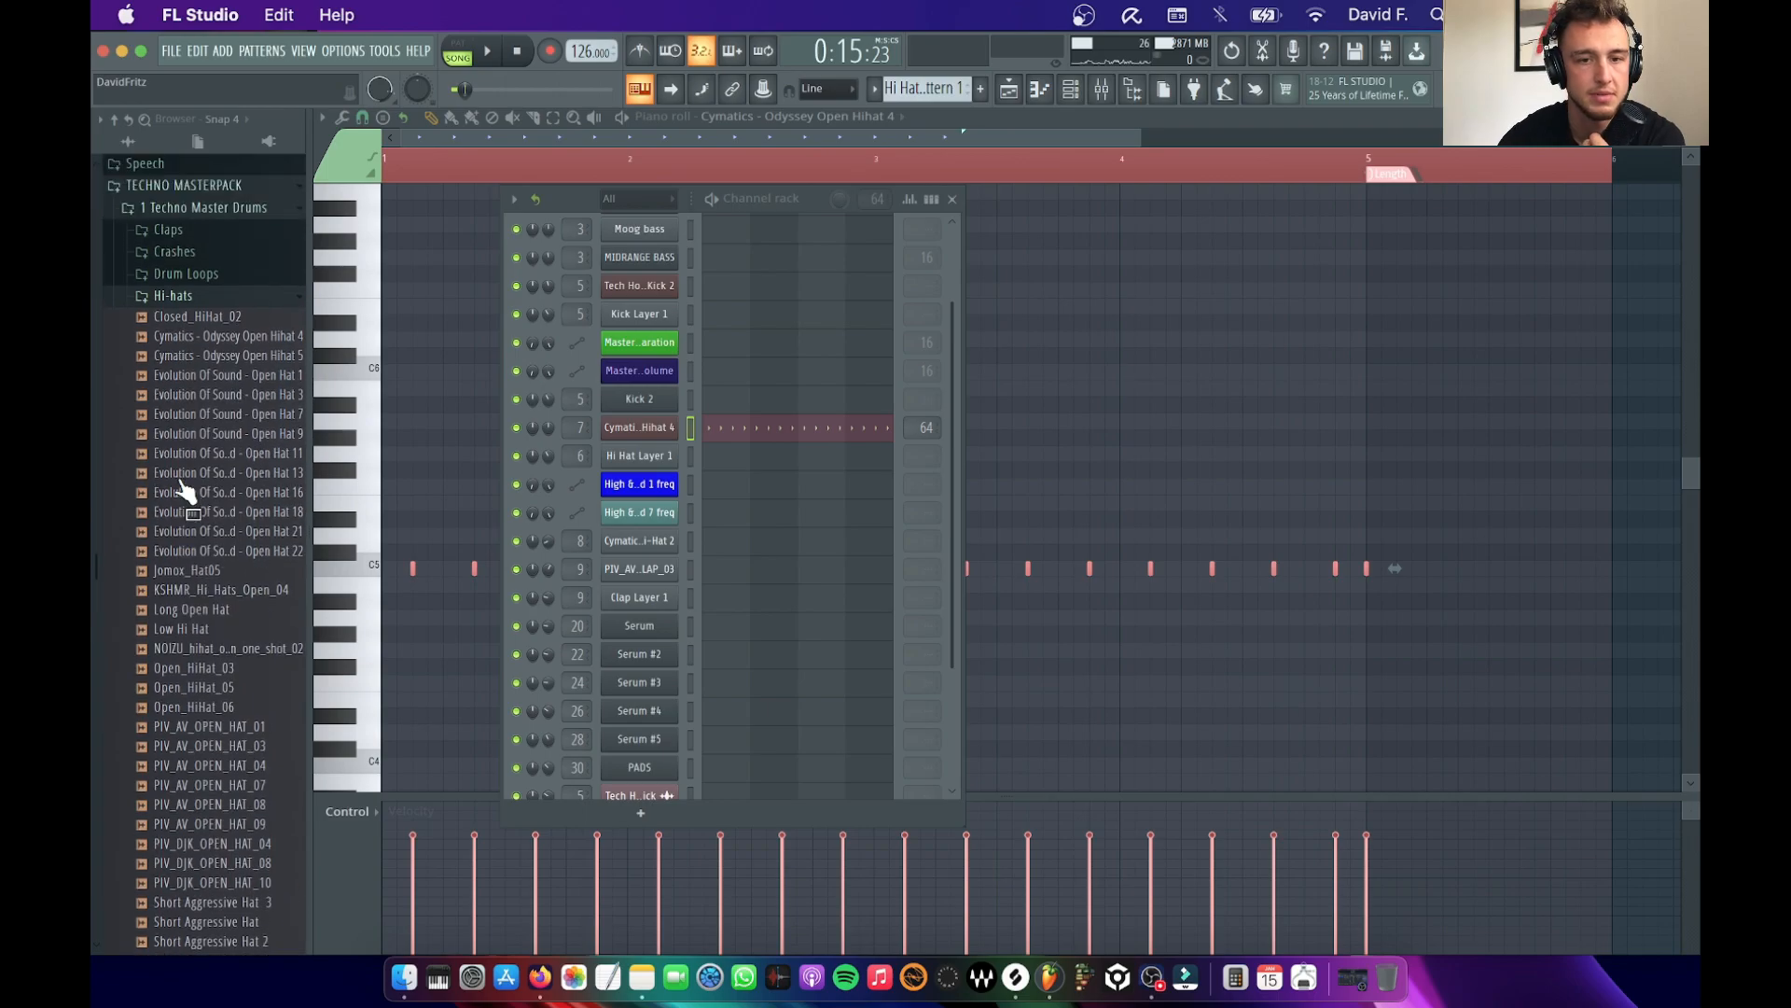
pyautogui.scroll(-3, 184, 487)
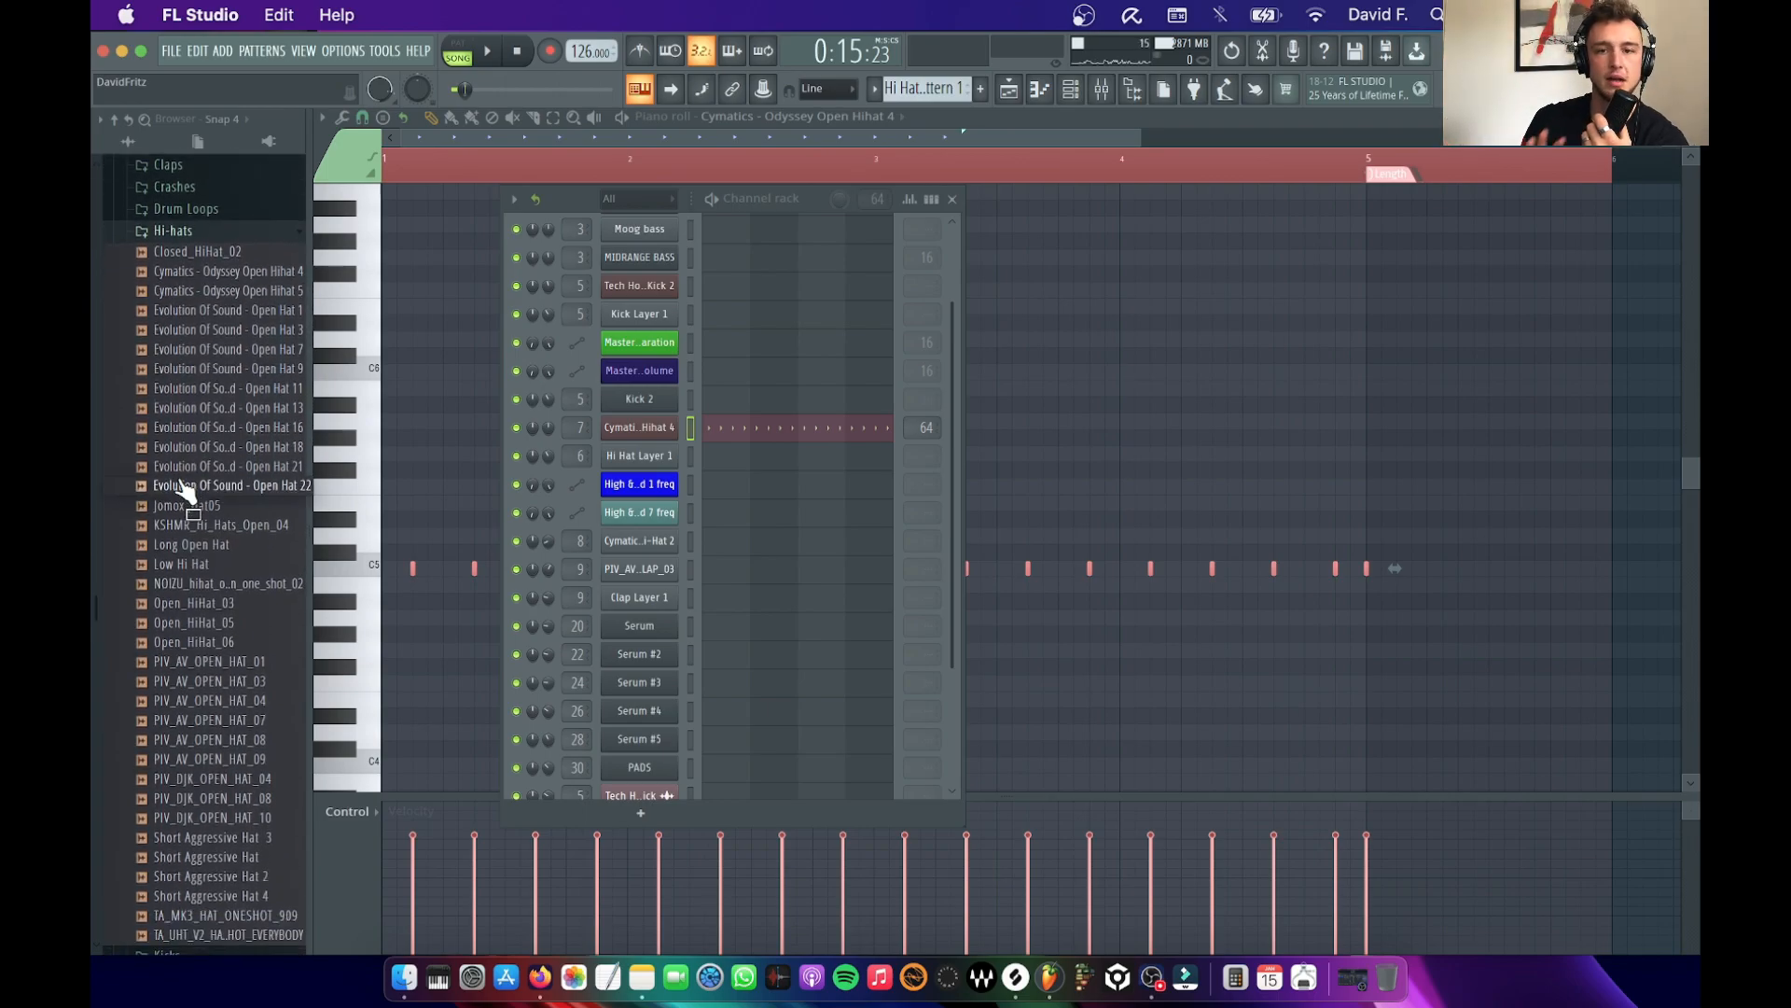
# Audition hi-hat samples starting from Closed_HiHat_02 and add Evolution Of Sound - Open Hat 9 as a channel below Open Hihat 4
pyautogui.click(184, 486)
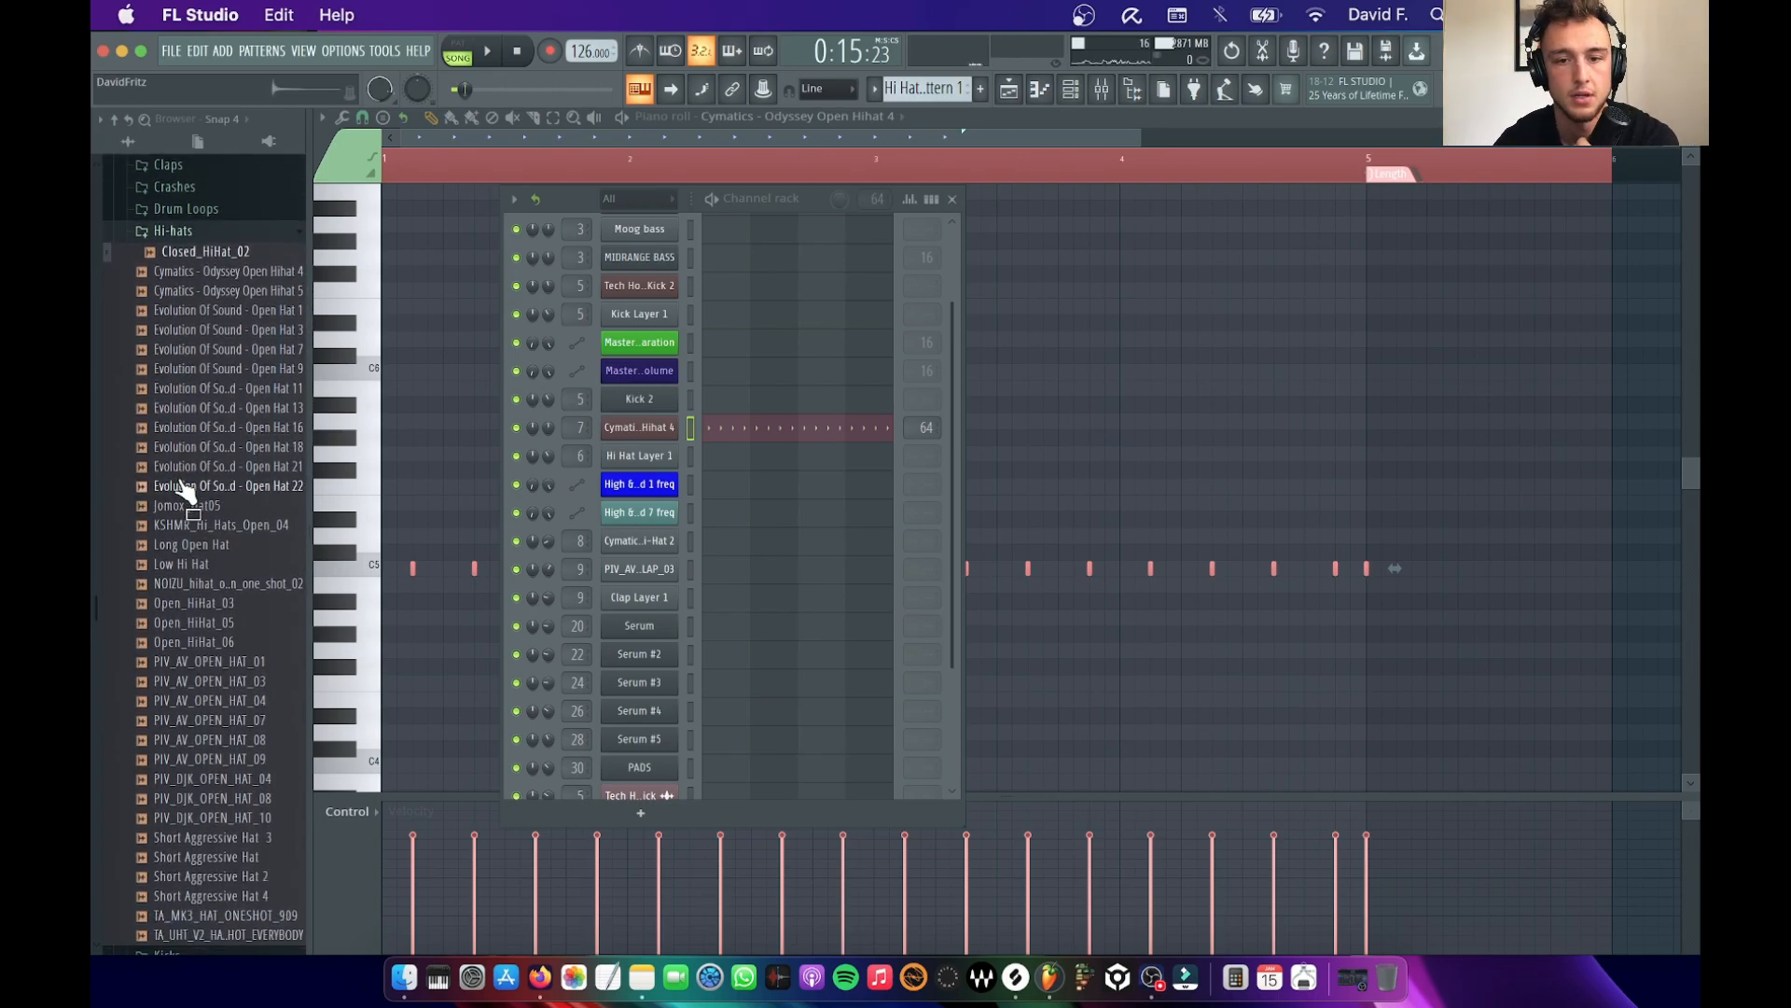
pyautogui.press('space')
pyautogui.press('space')
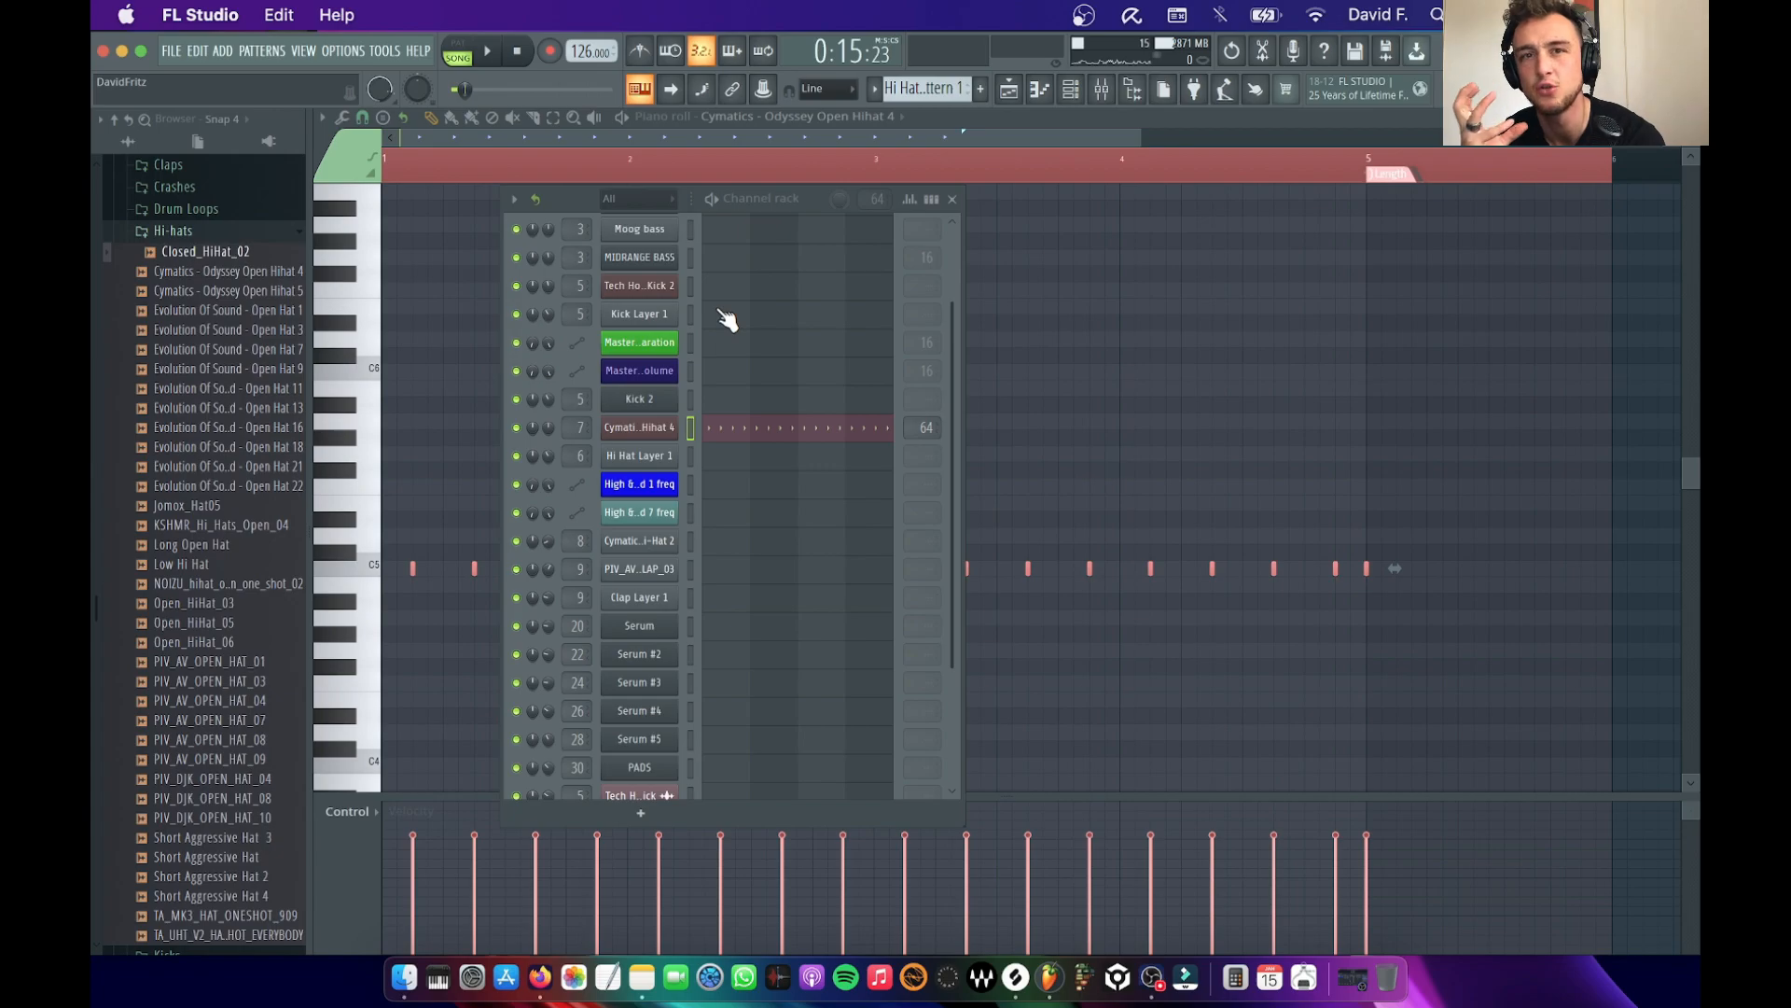
pyautogui.press('Down')
pyautogui.press('Down')
pyautogui.press('Down')
pyautogui.press('Down')
pyautogui.press('Down')
pyautogui.press('Down')
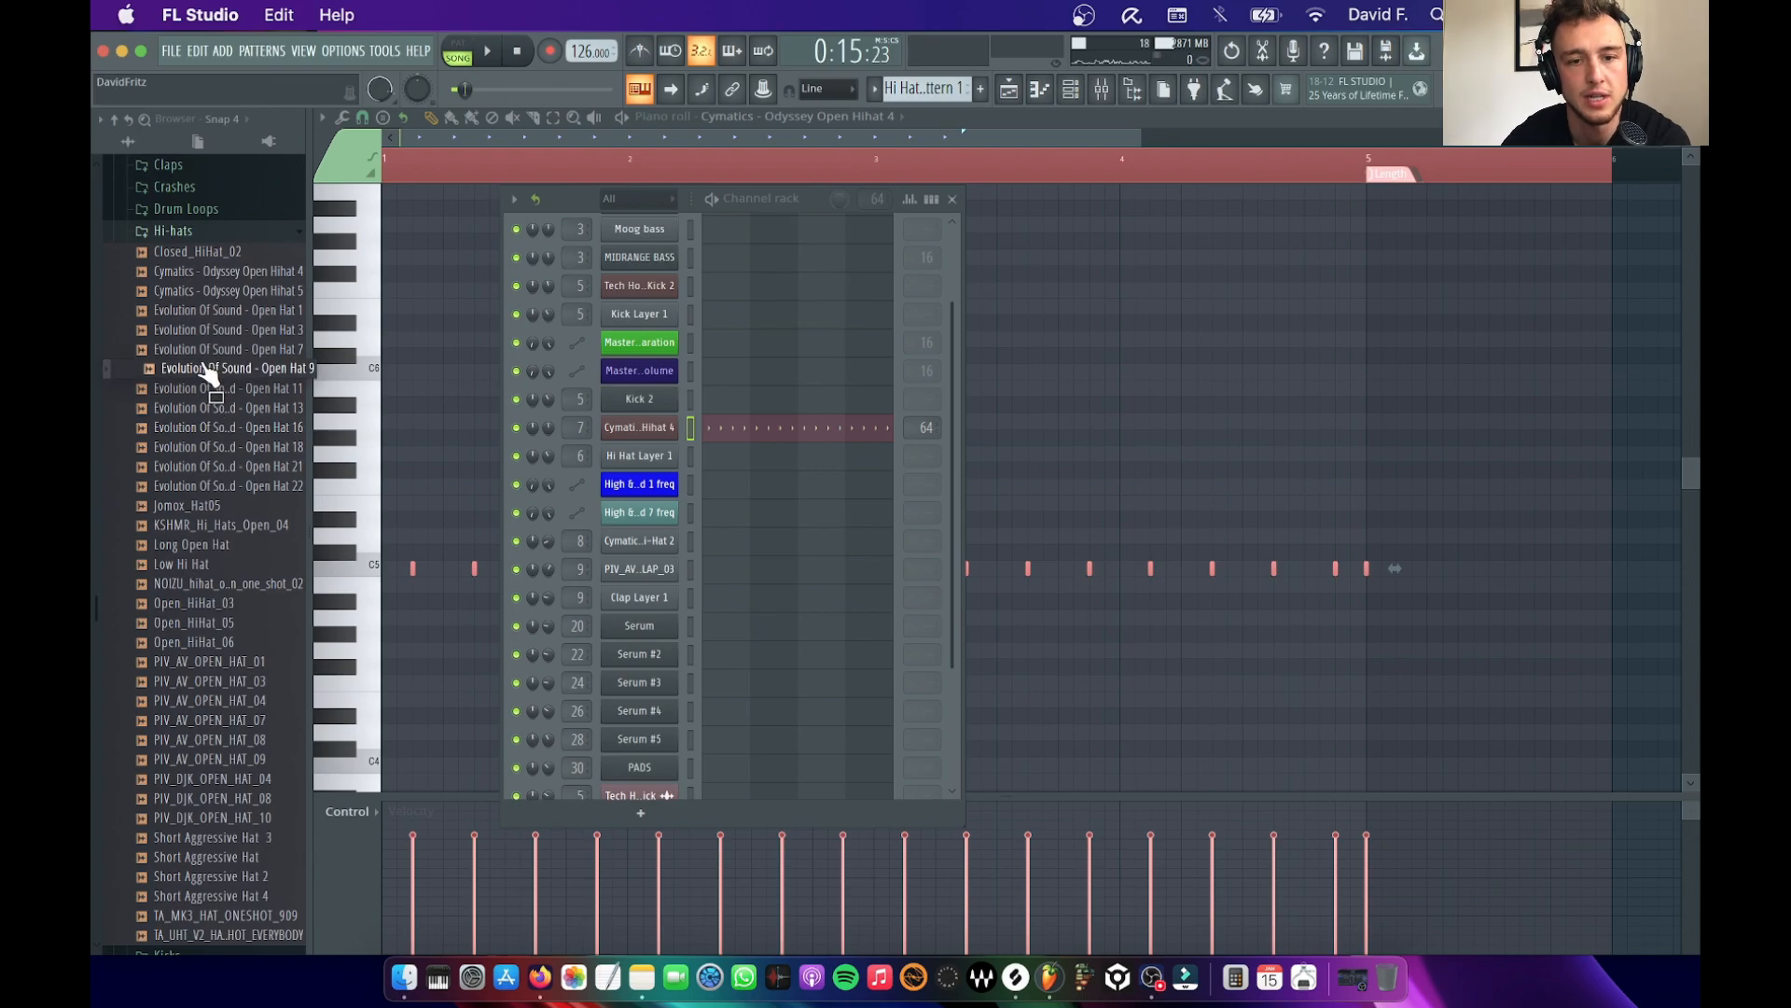
pyautogui.moveTo(207, 369); pyautogui.dragTo(576, 439)
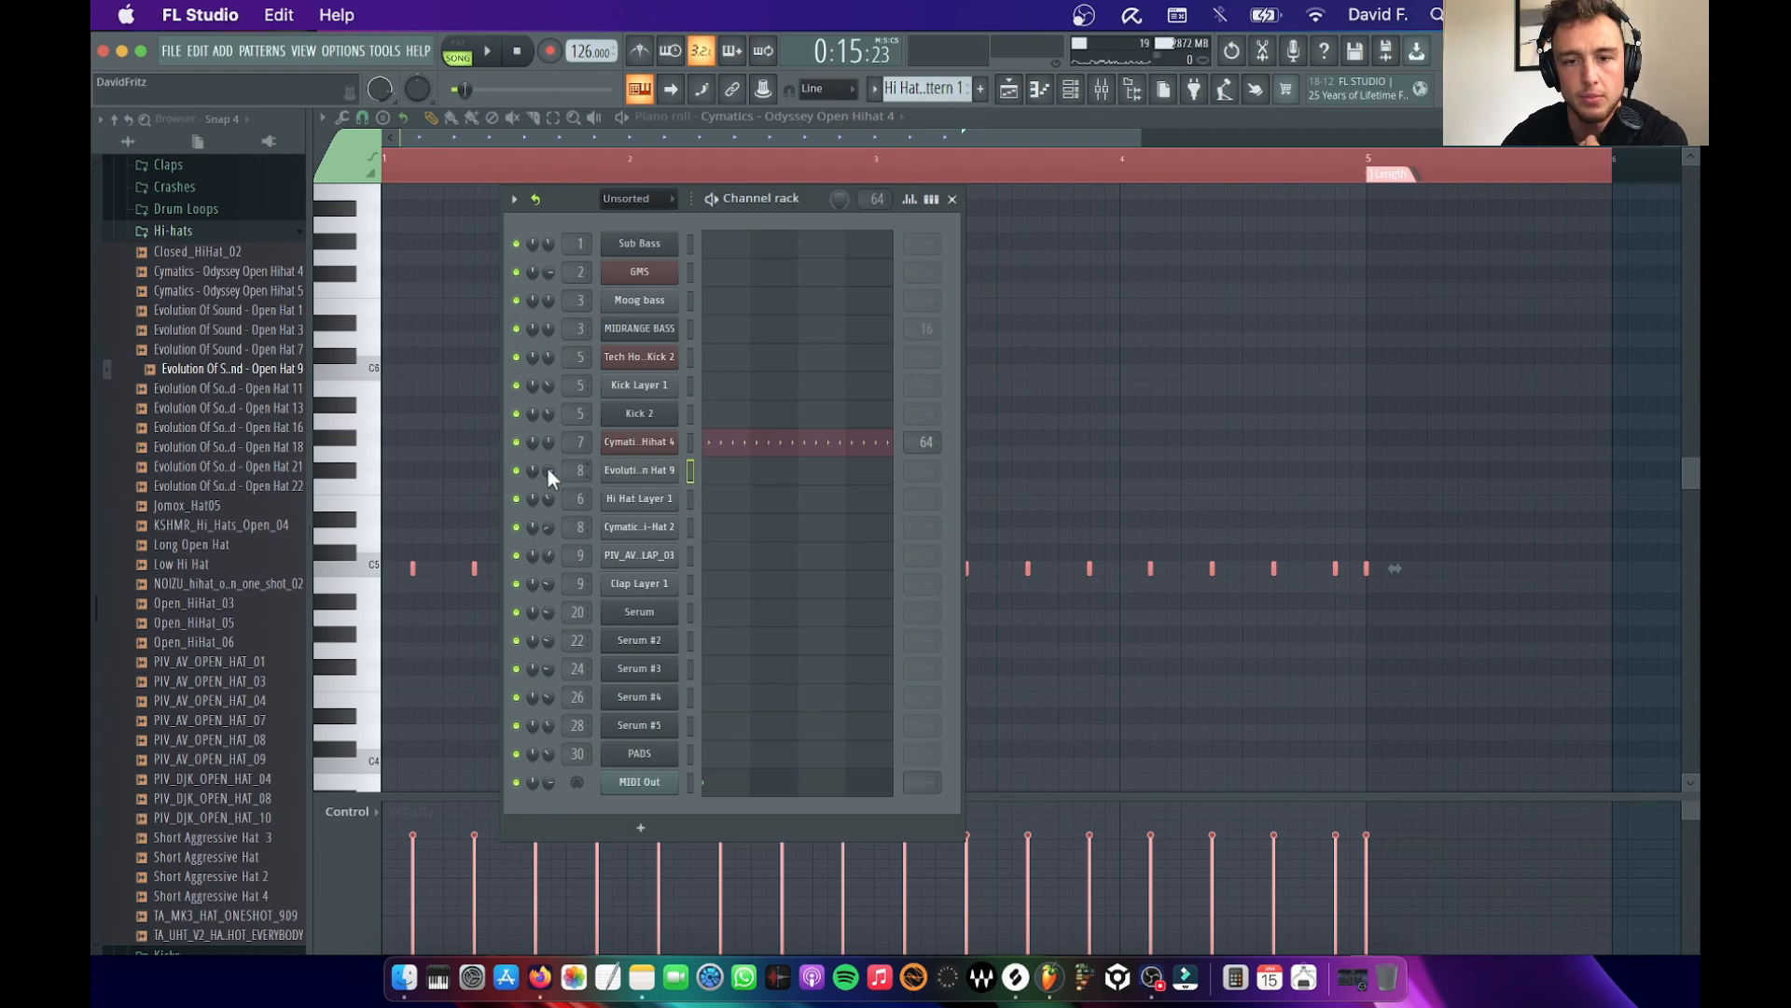
# Paste the copied hi-hat notes into the Open Hat 9 channel's piano roll and play them back
pyautogui.rightClick(661, 475)
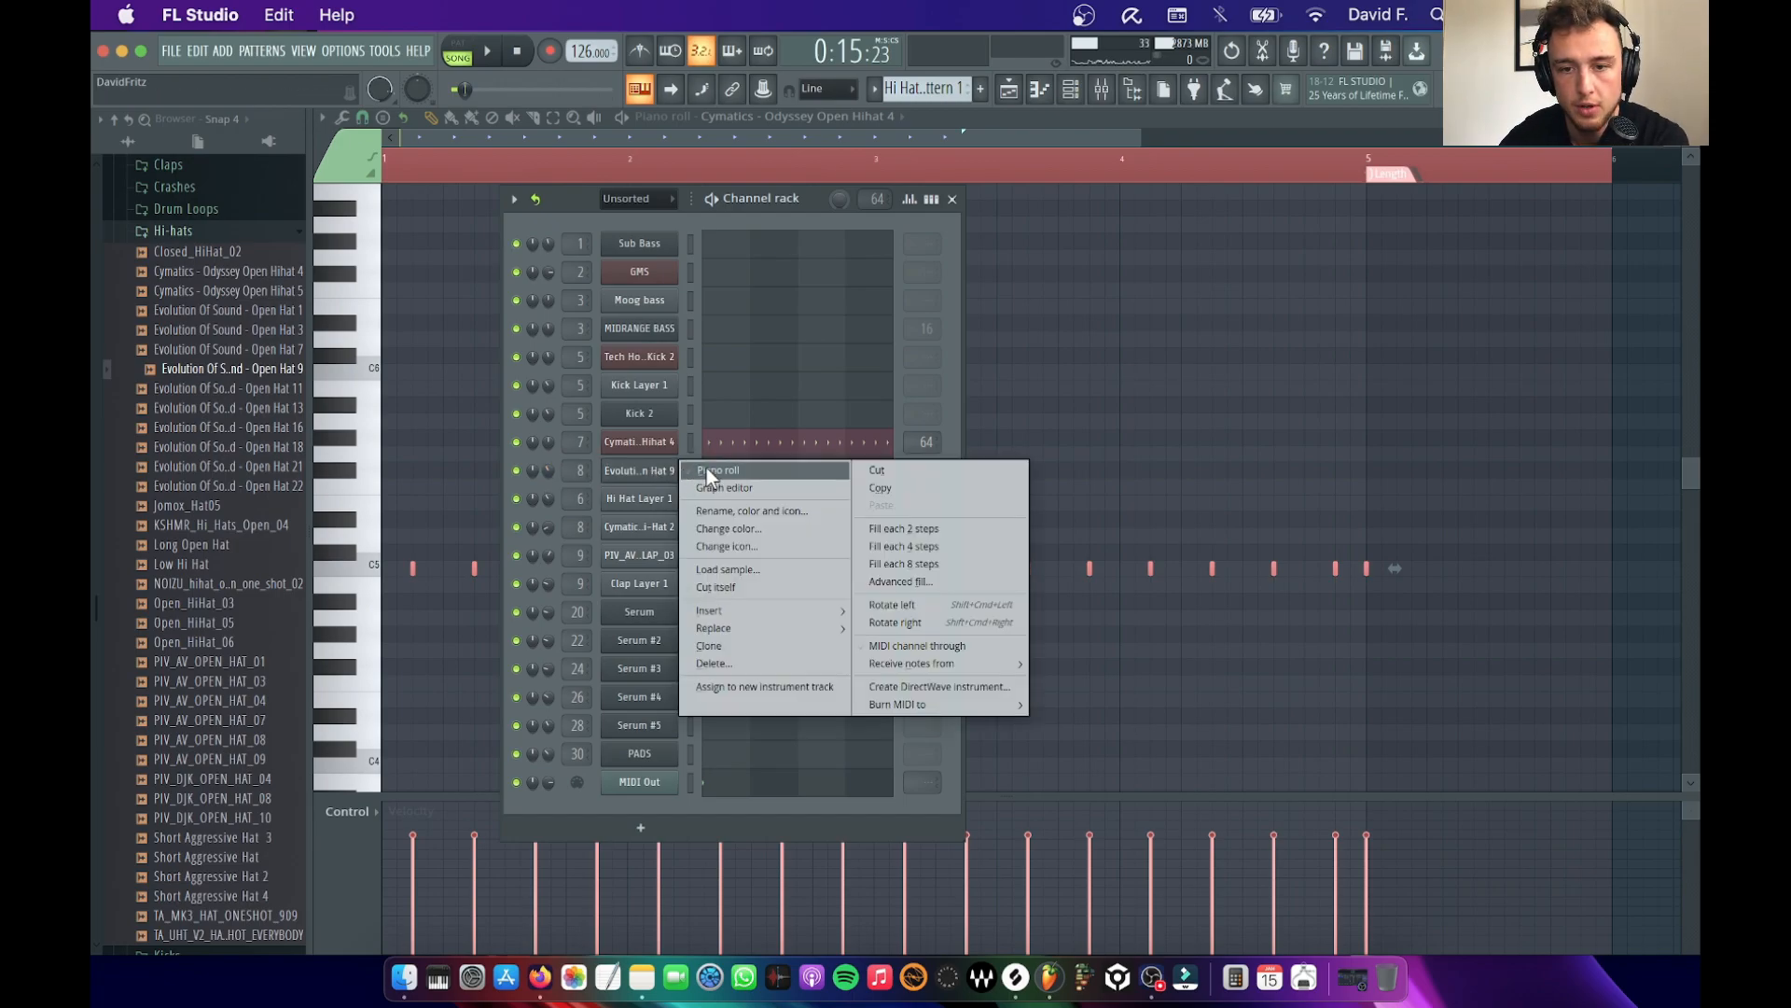
pyautogui.click(706, 468)
pyautogui.press('super+v')
pyautogui.press('space')
pyautogui.press('space')
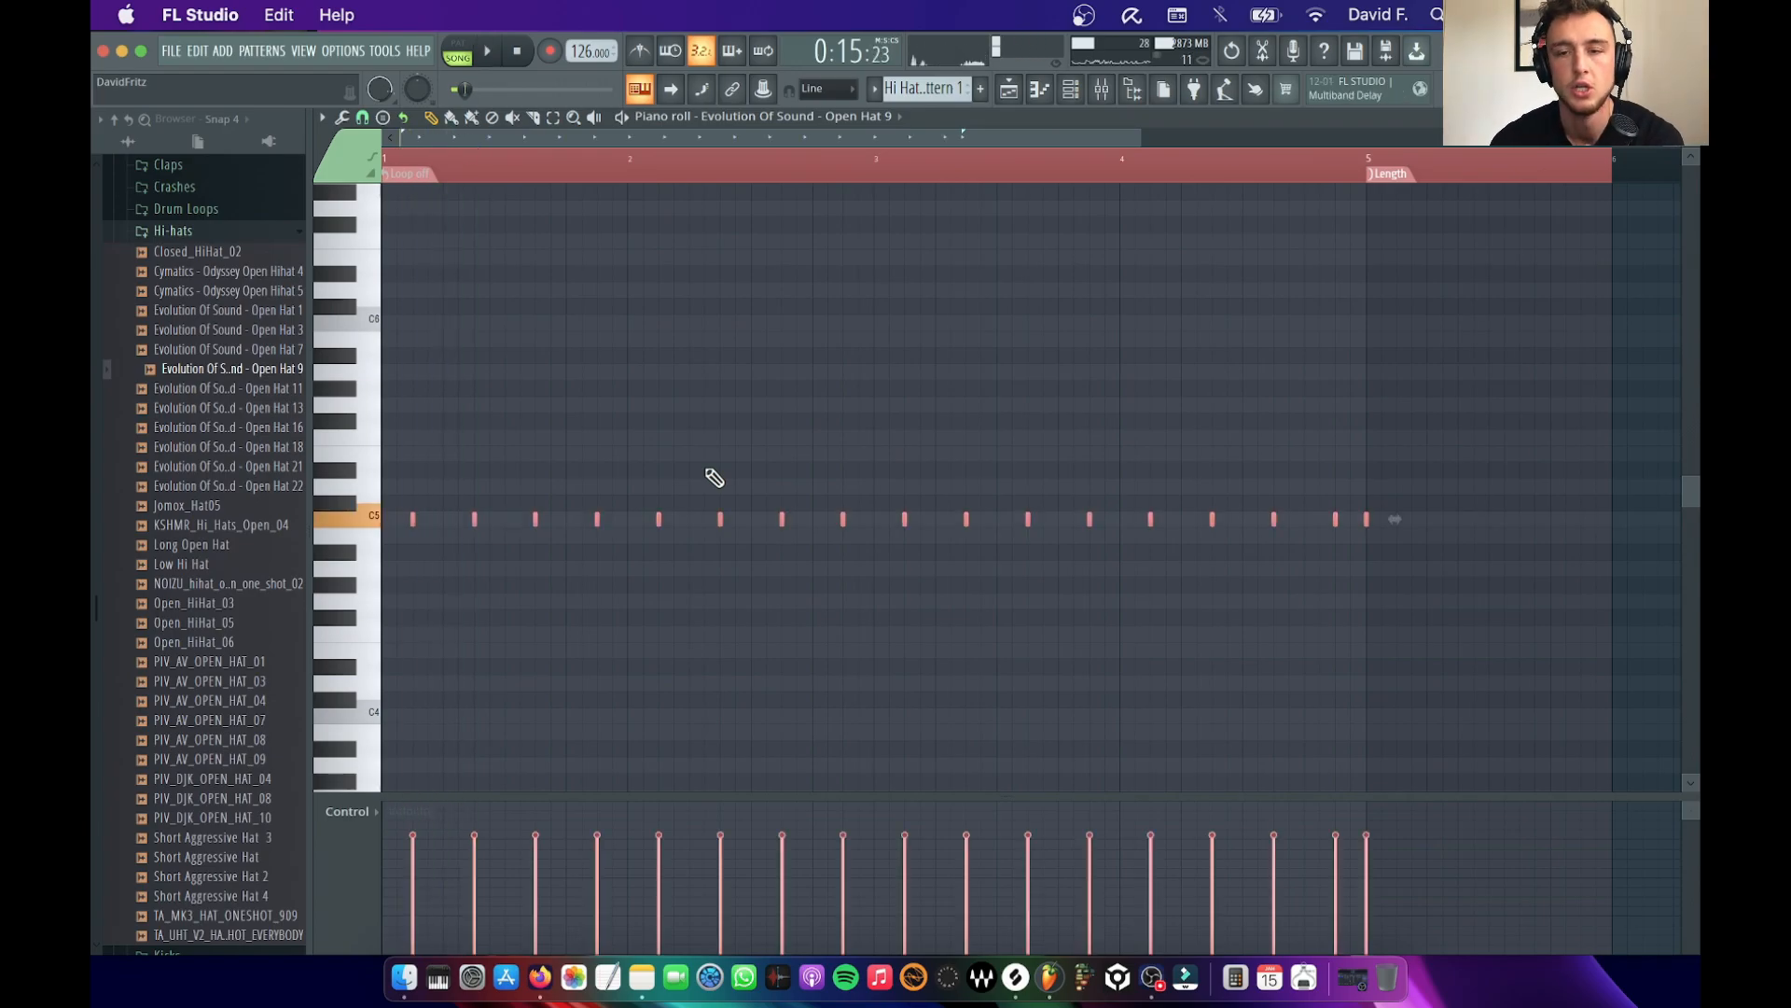
# Compare the groove with the Open Hat 9 layer muted and unmuted in the channel rack
pyautogui.click(1073, 90)
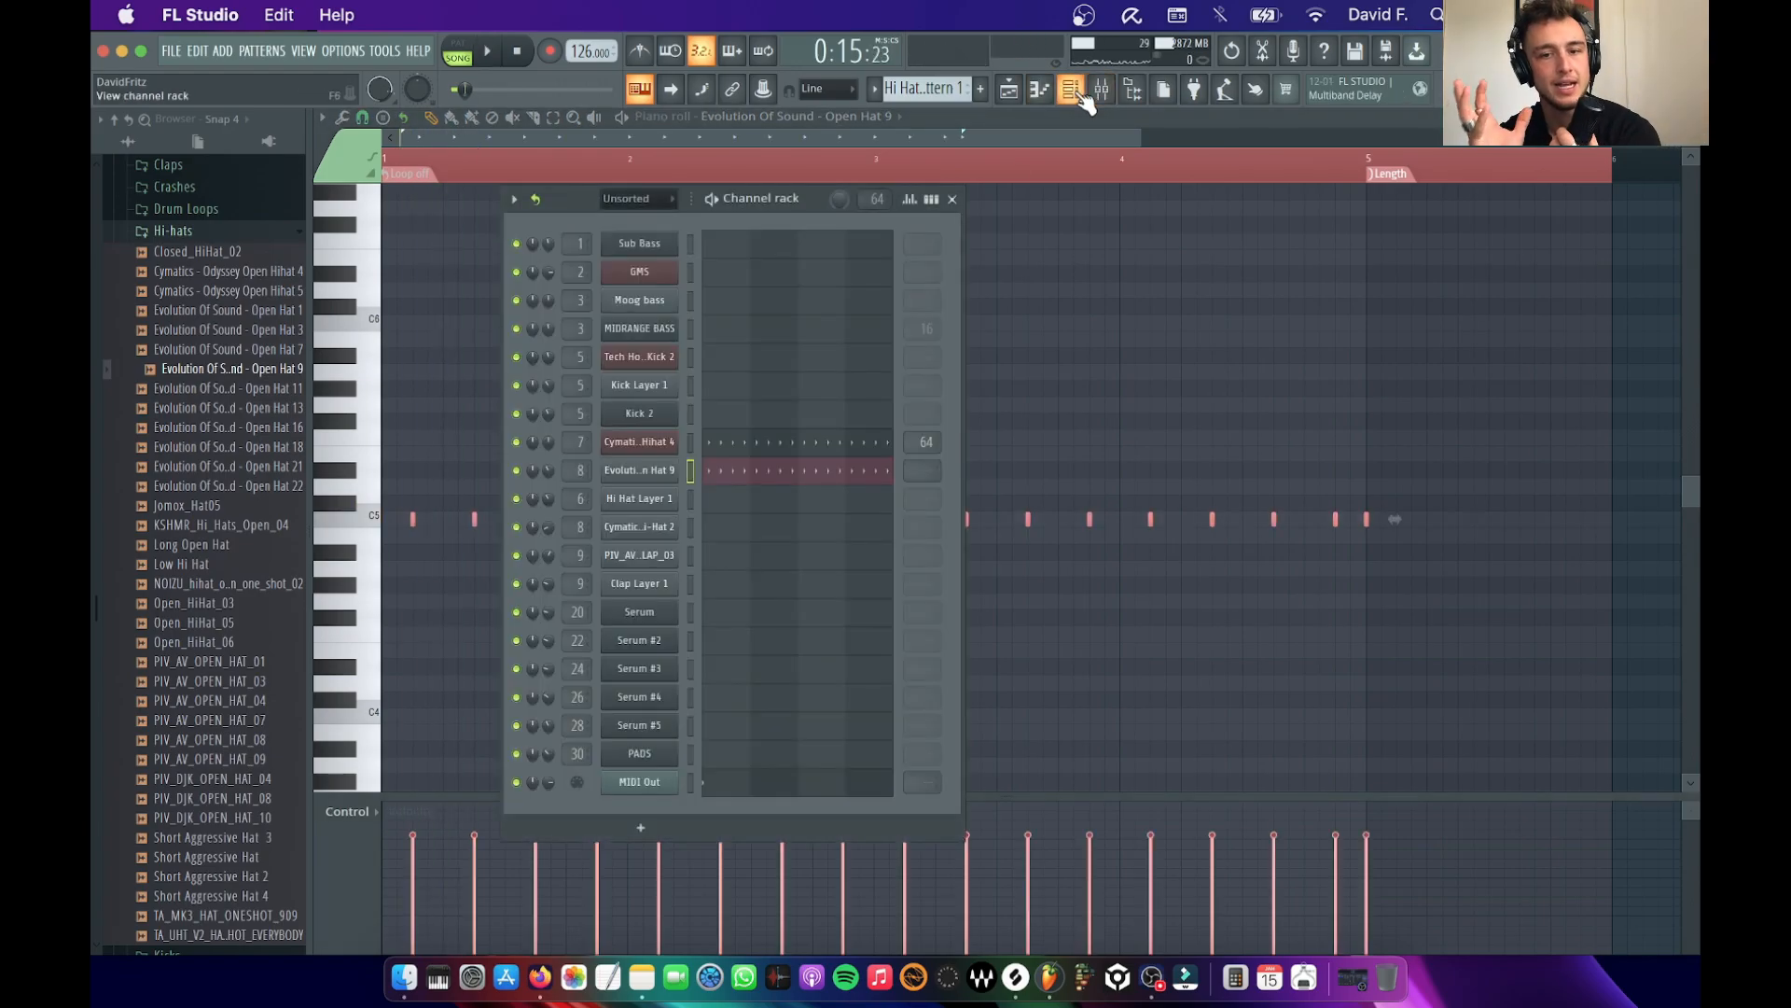
pyautogui.click(518, 474)
pyautogui.press('space')
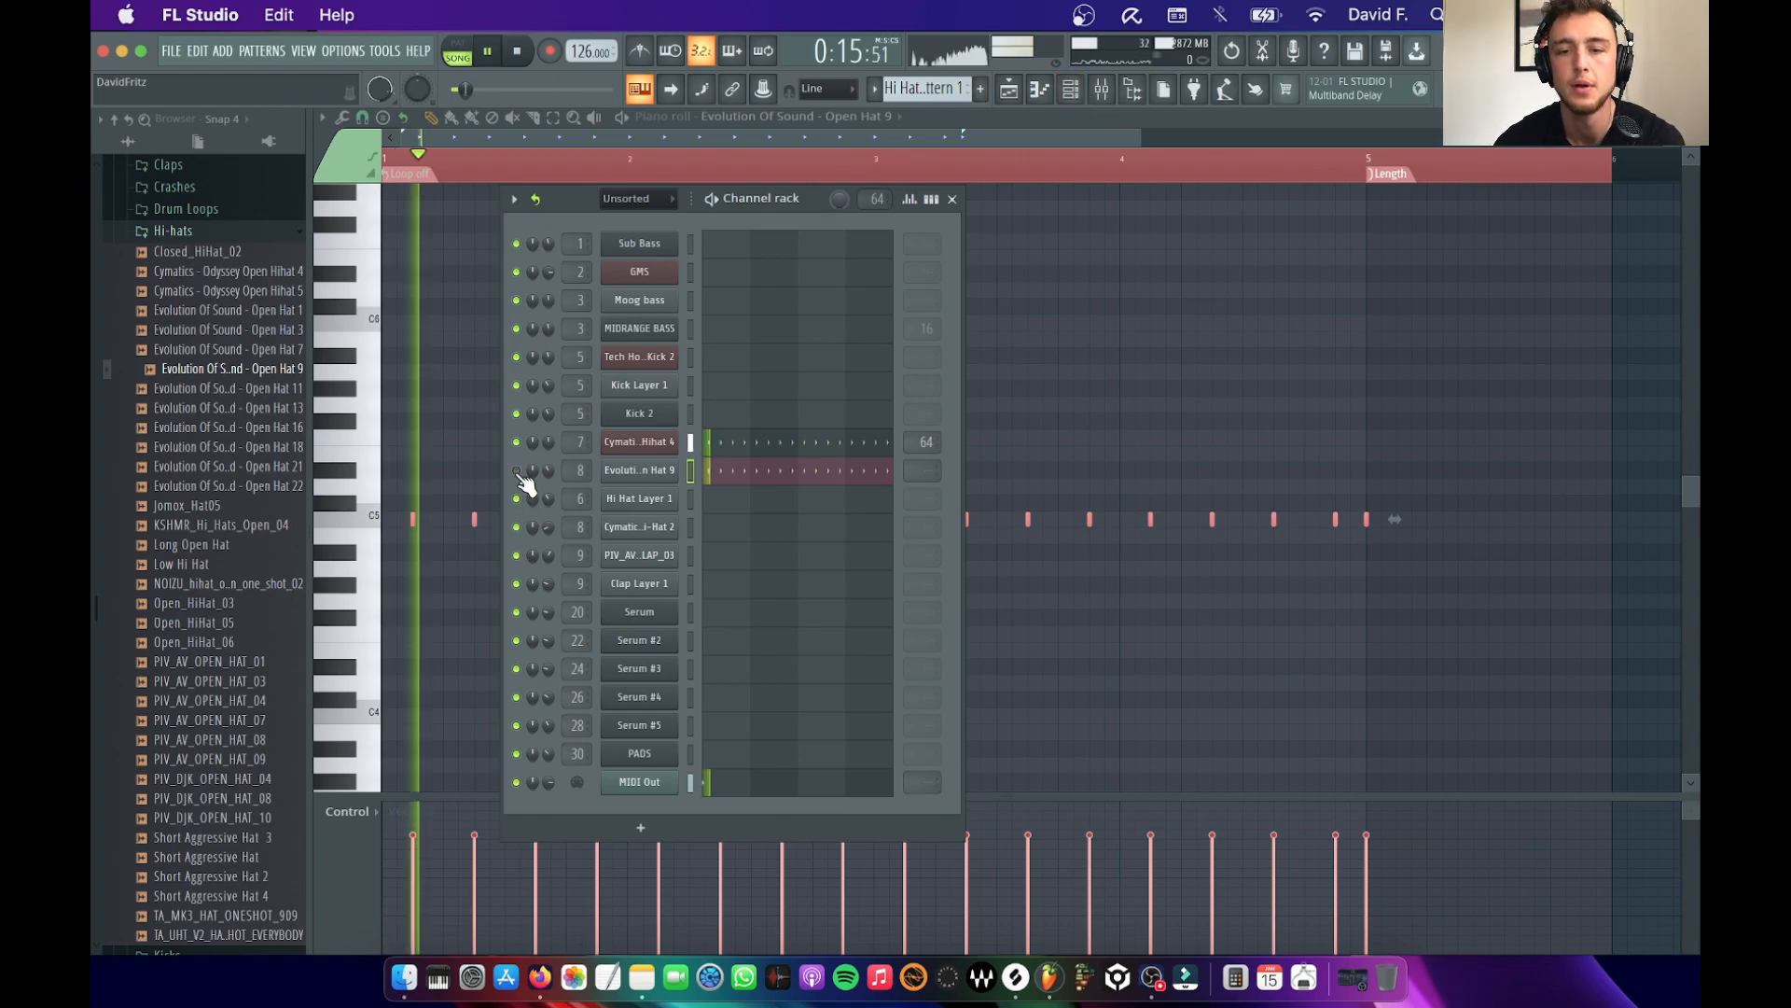
pyautogui.press('space')
pyautogui.click(518, 474)
pyautogui.press('space')
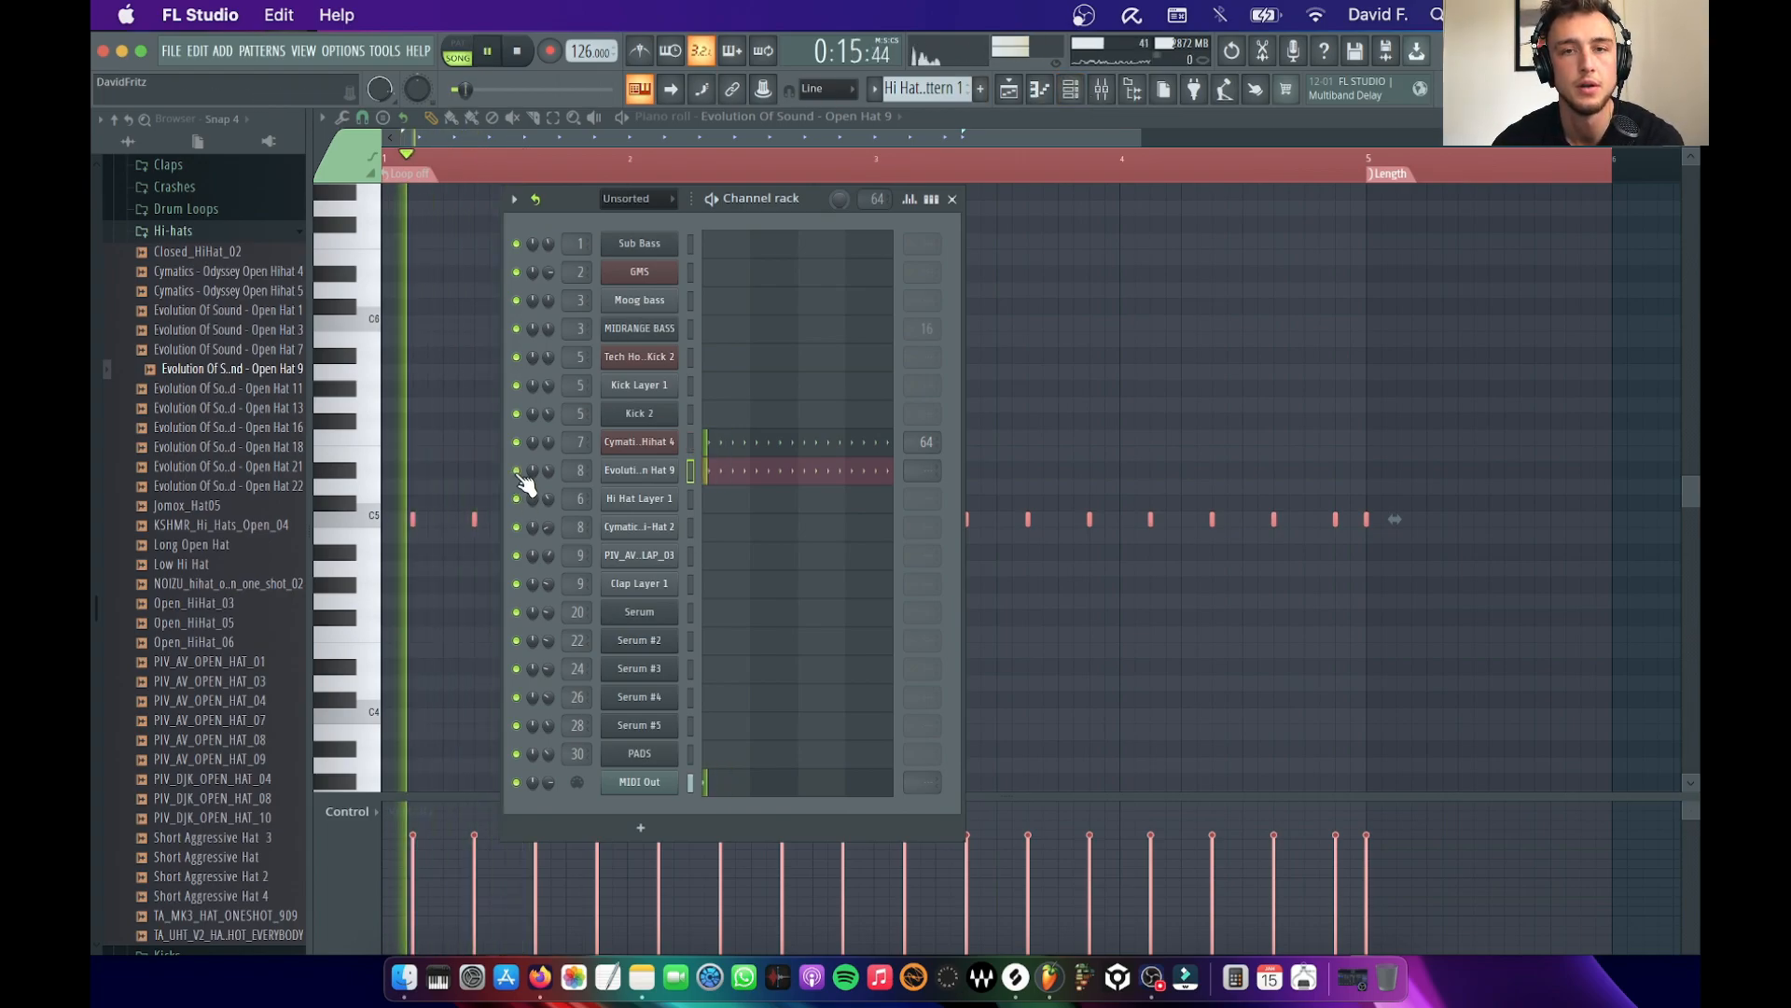
pyautogui.press('space')
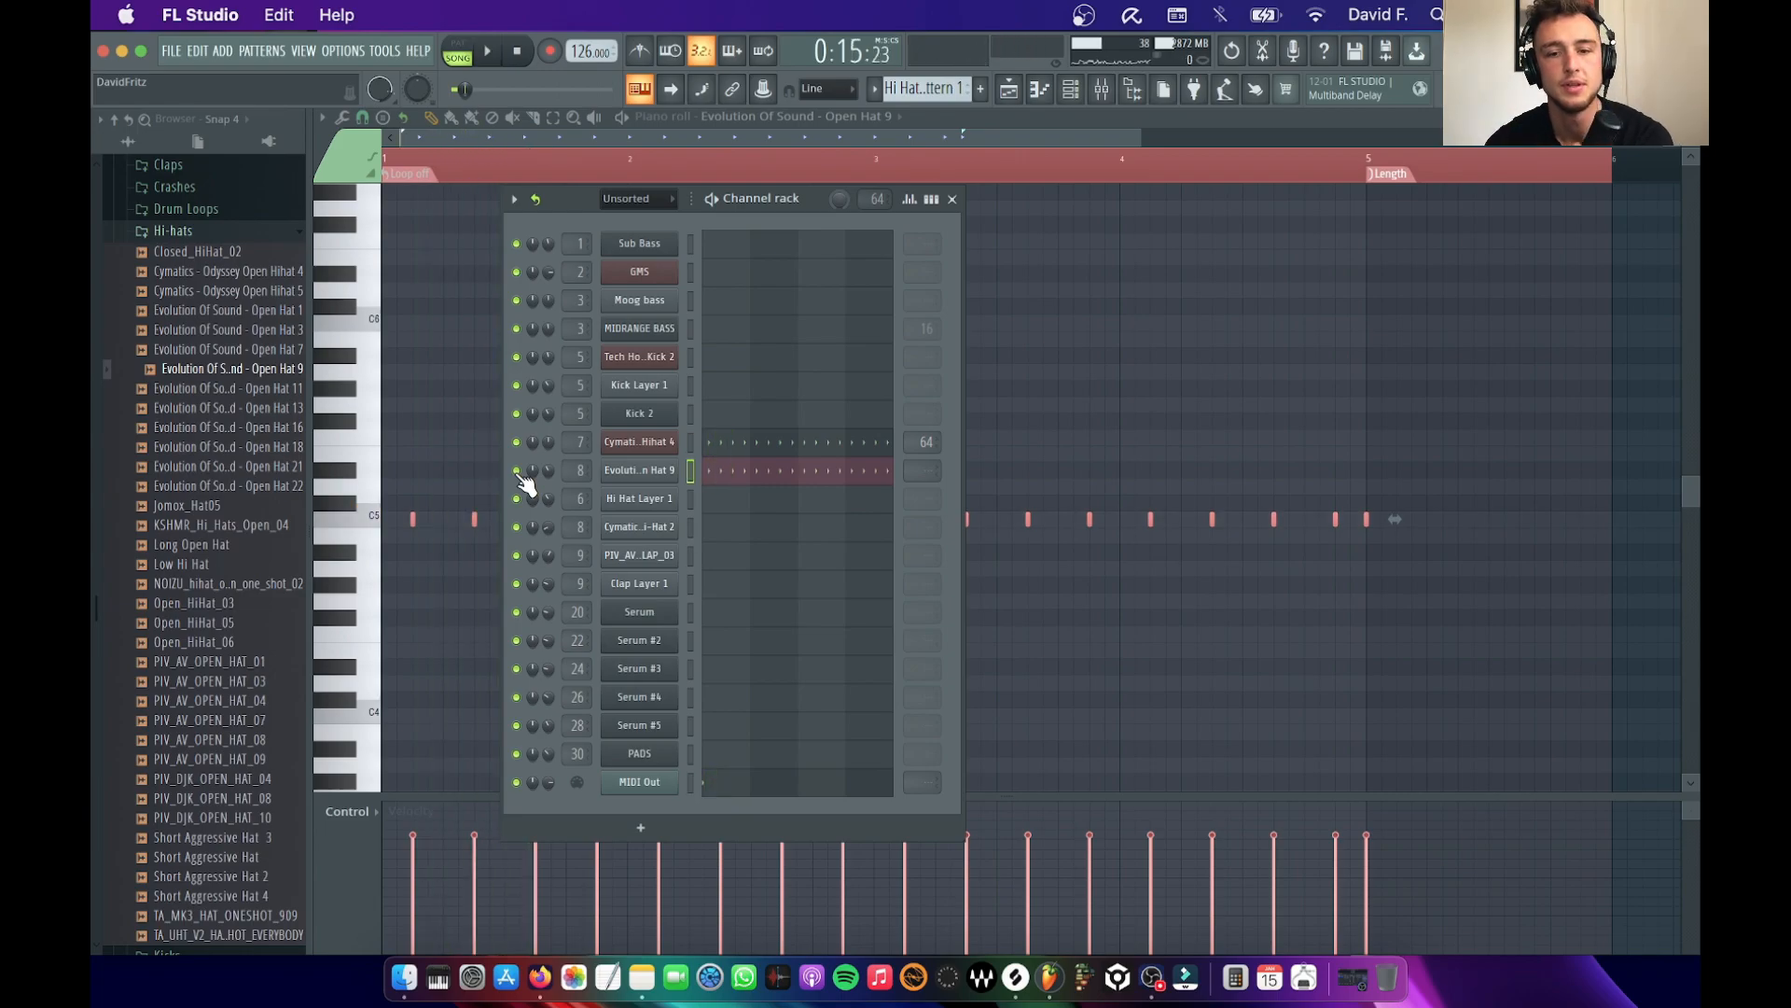
# Listen to both hi-hat layers together, then with the Cymatics Open Hihat 4 channel muted, and unmute it
pyautogui.press('space')
pyautogui.press('space')
pyautogui.click(516, 441)
pyautogui.press('space')
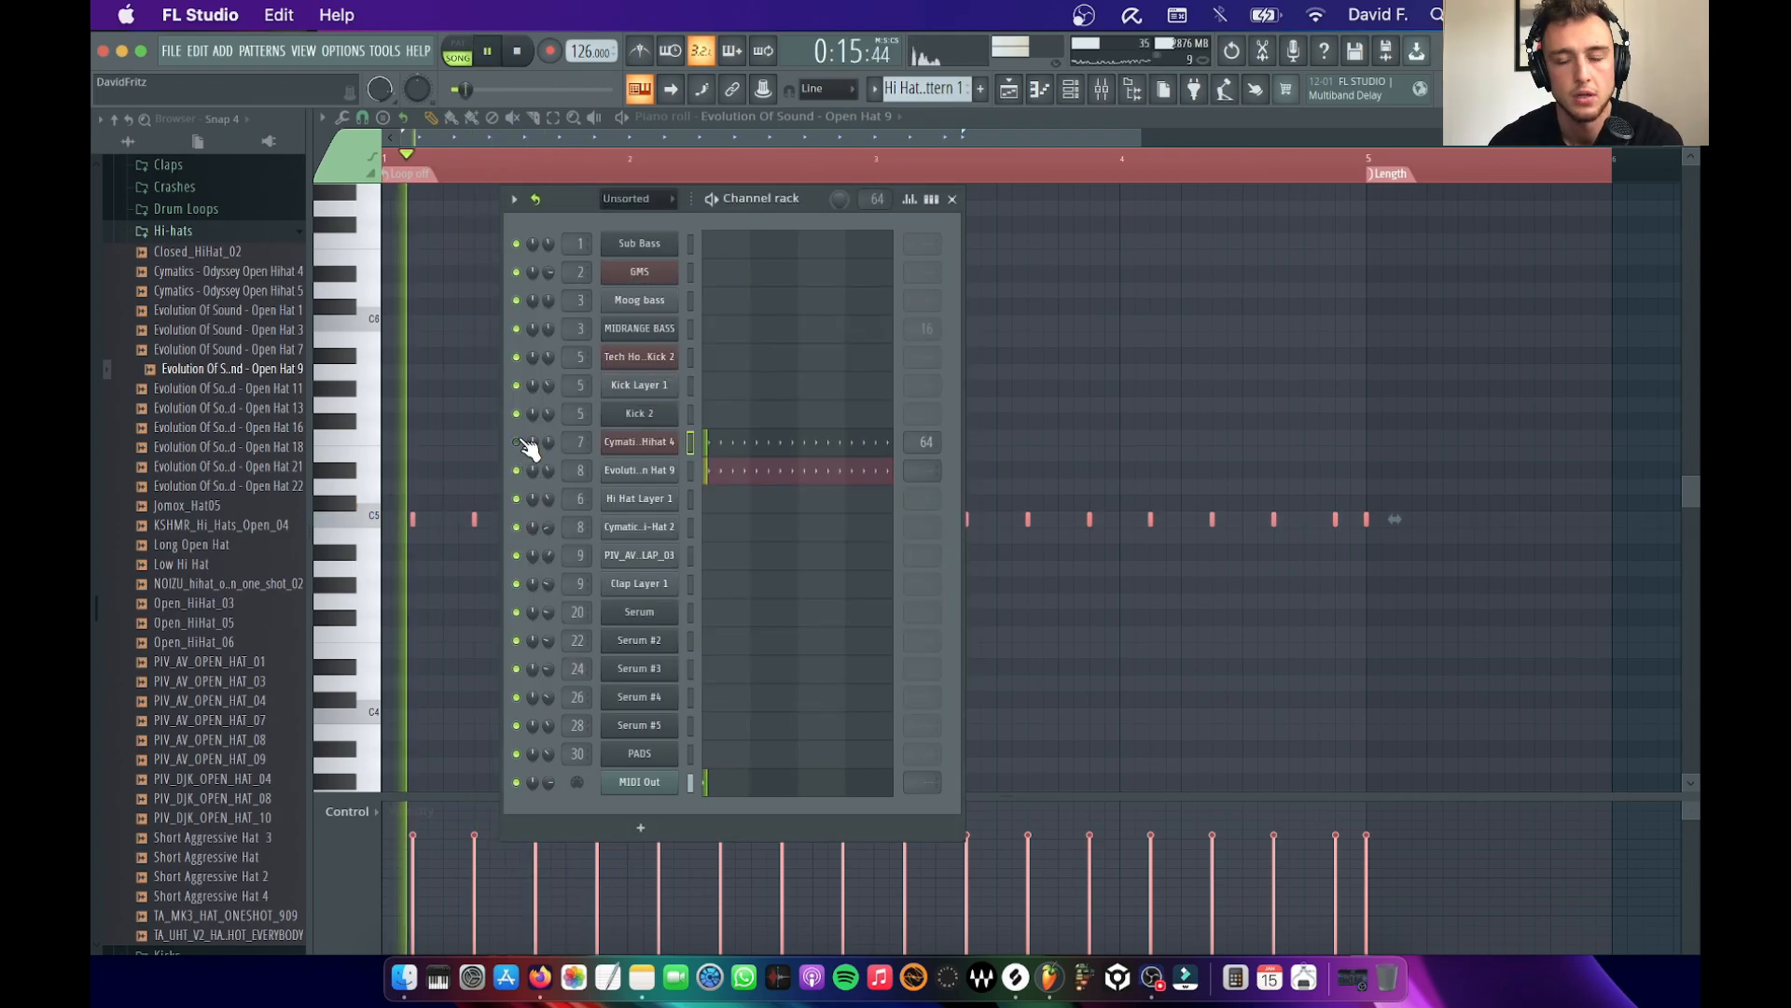
pyautogui.press('space')
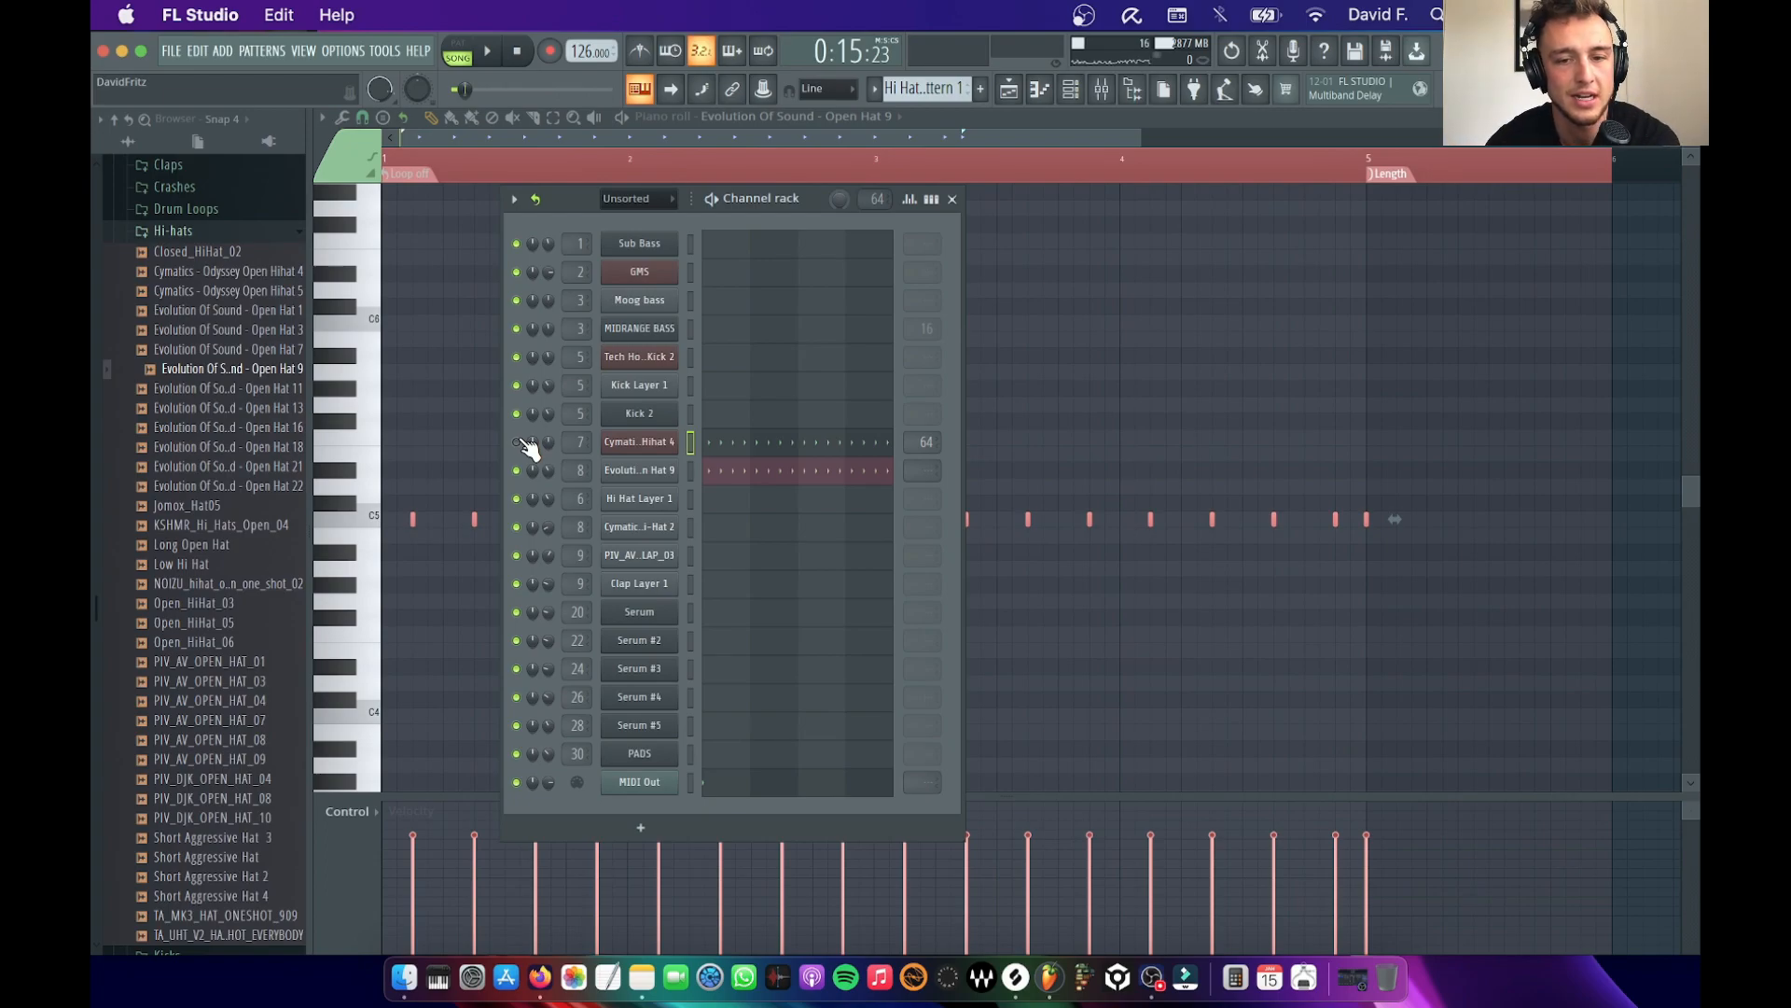
pyautogui.press('space')
pyautogui.press('space')
pyautogui.click(520, 441)
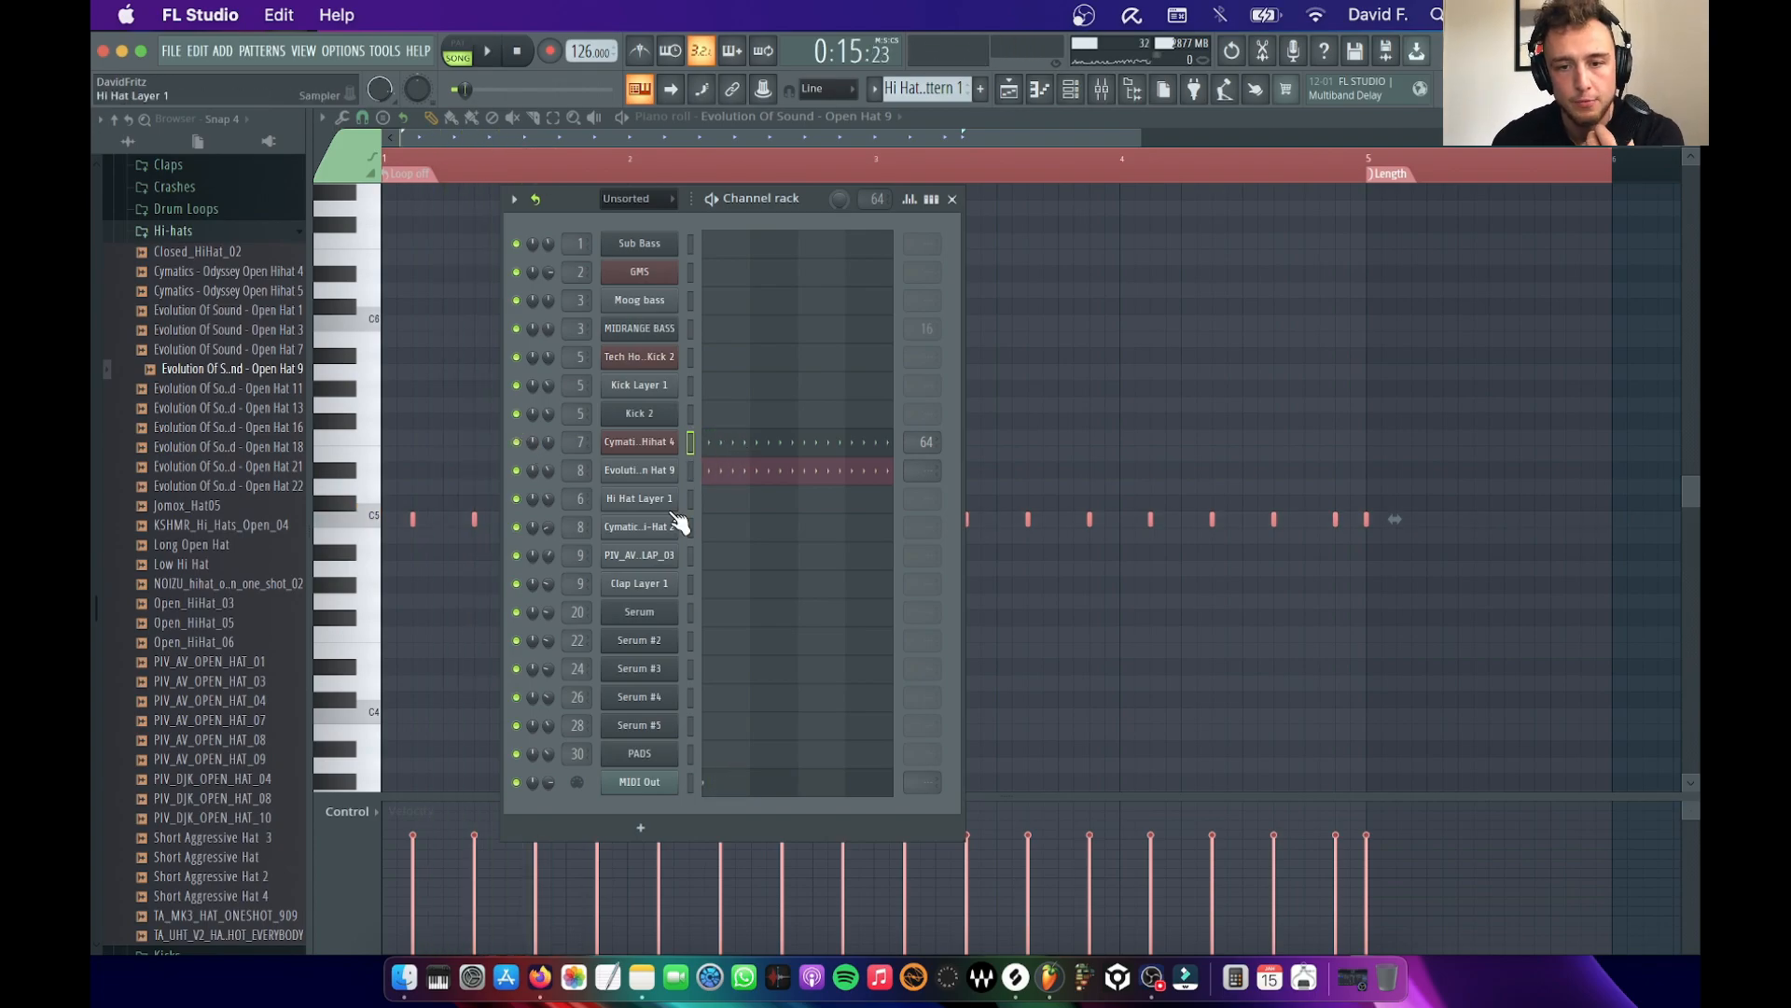
# Open the PIV_AV_CLAP_03 channel's sampler and listen to the current clap
pyautogui.click(674, 558)
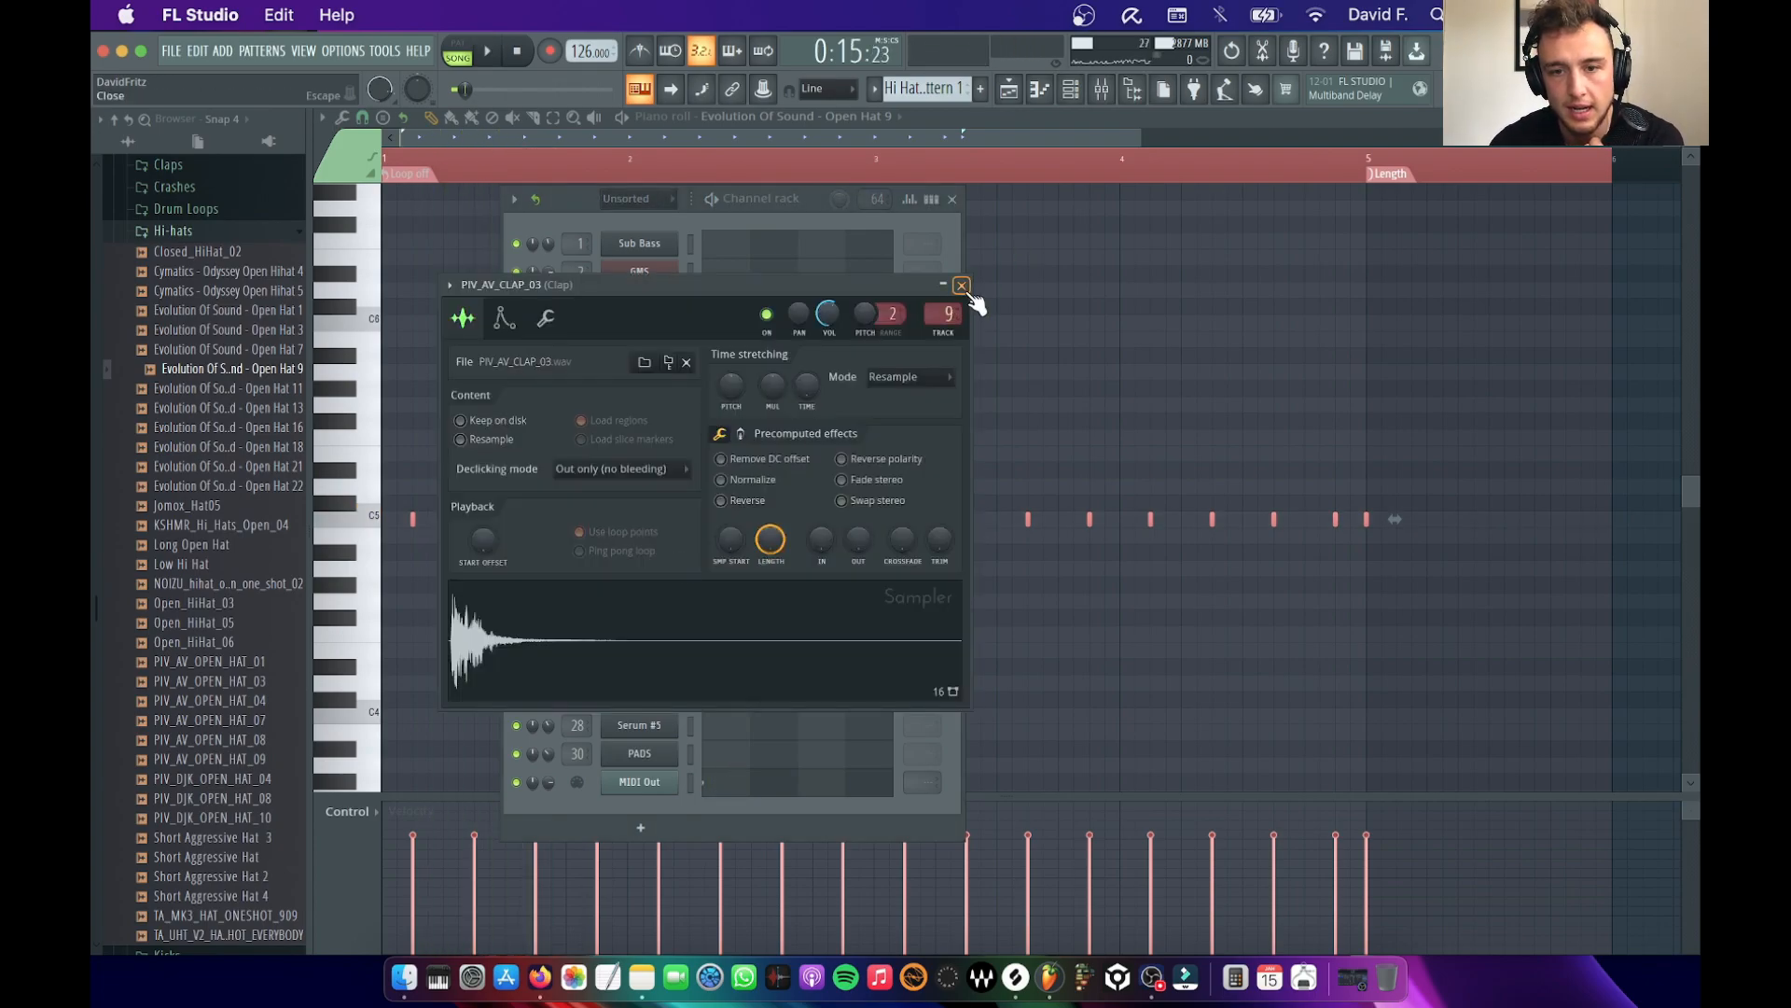
pyautogui.press('space')
pyautogui.press('space')
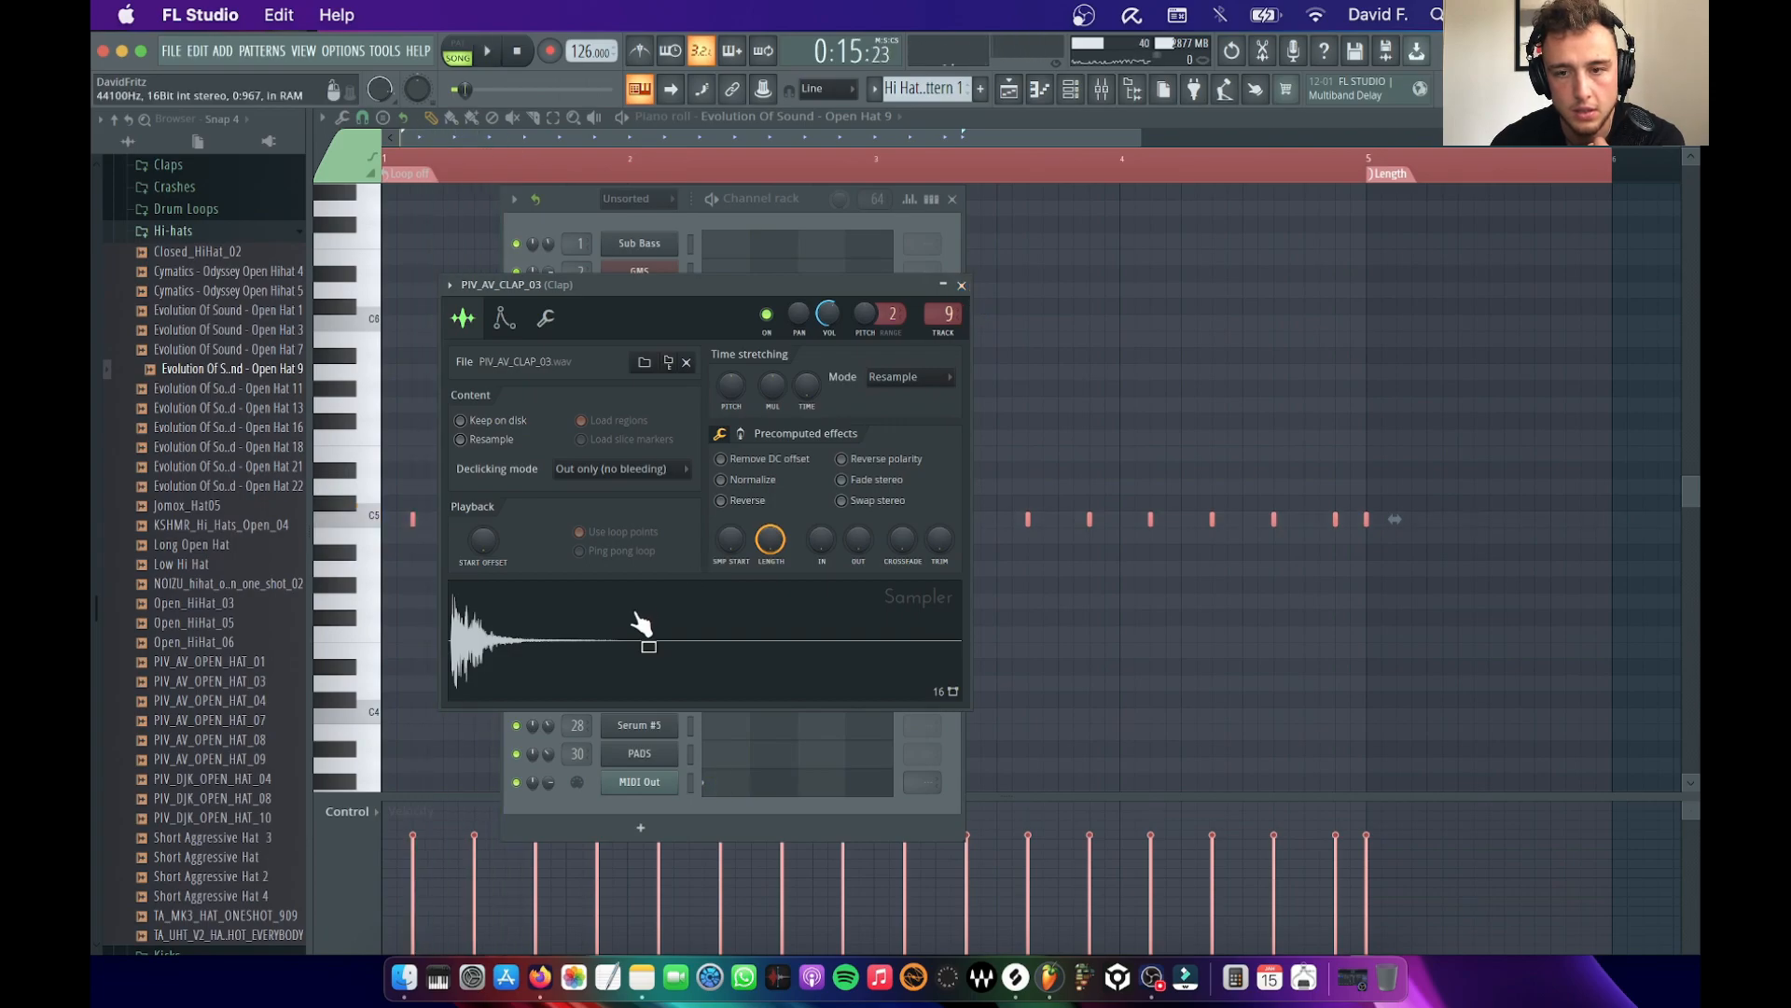
# Audition samples in the TECHNO MASTERPACK Claps folder, including Evolution Of Sound - Clap 9 and Clap 11, against the PIV_AV_CLAP_03 sample
pyautogui.click(177, 231)
pyautogui.scroll(5, 177, 373)
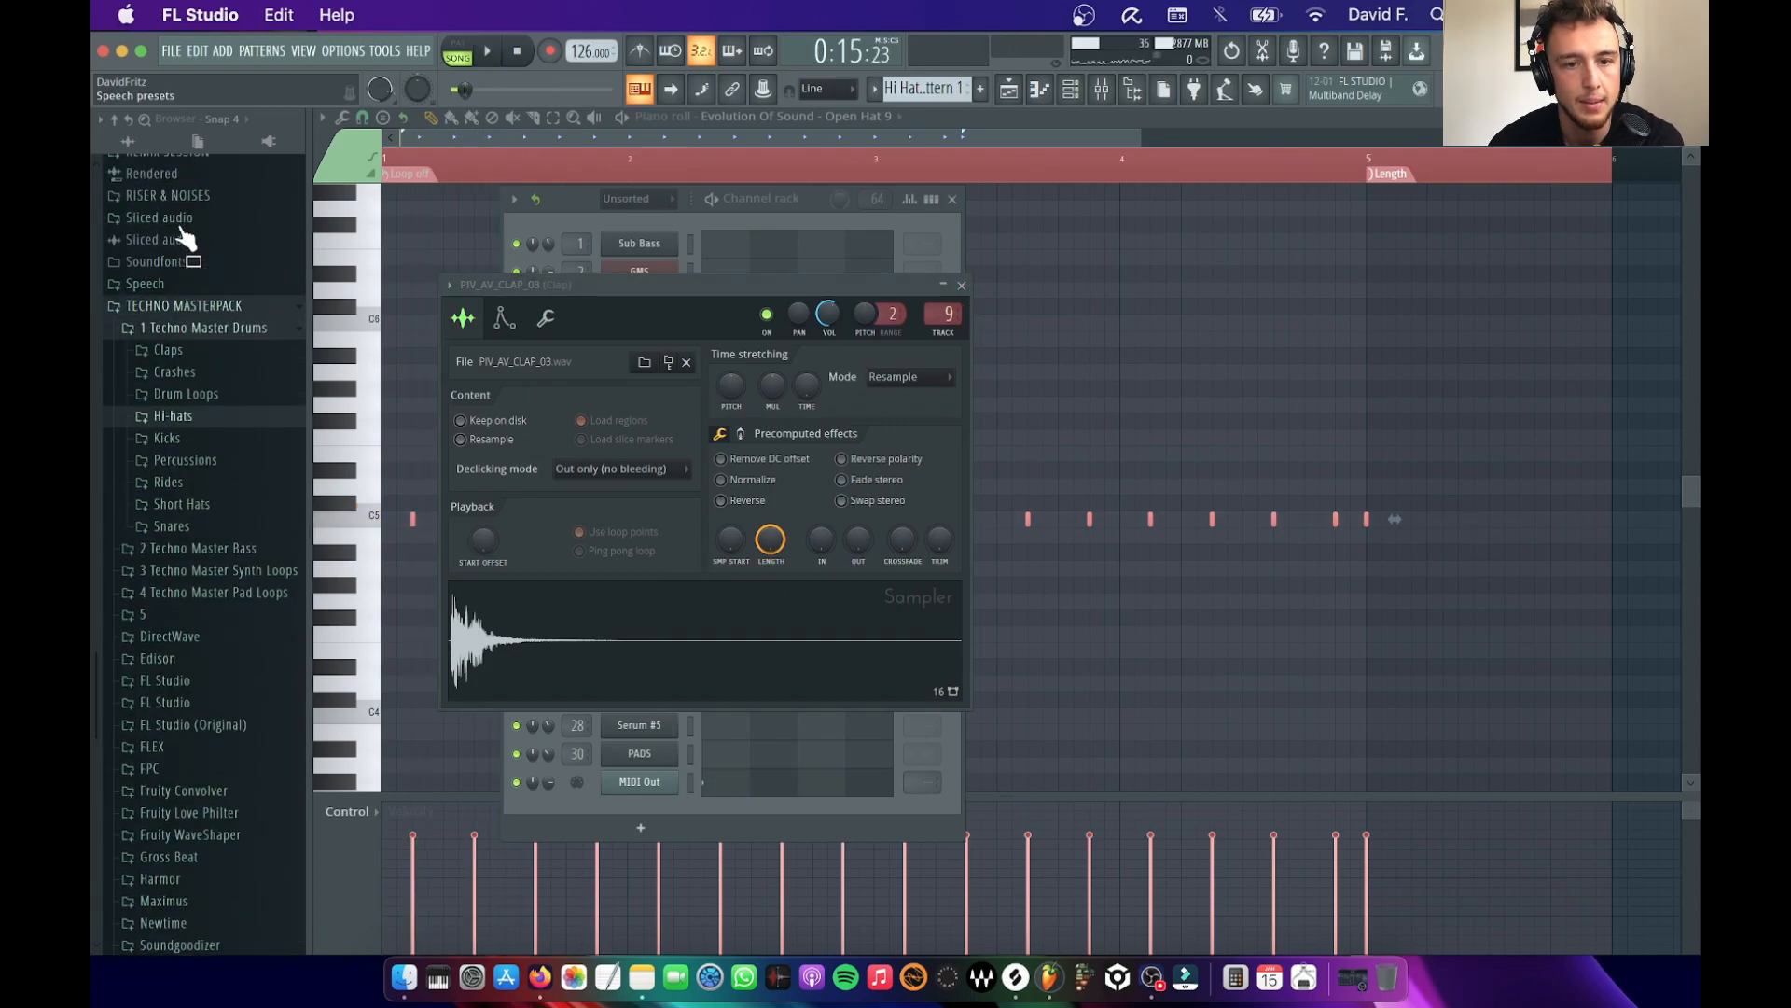
pyautogui.click(170, 516)
pyautogui.click(198, 573)
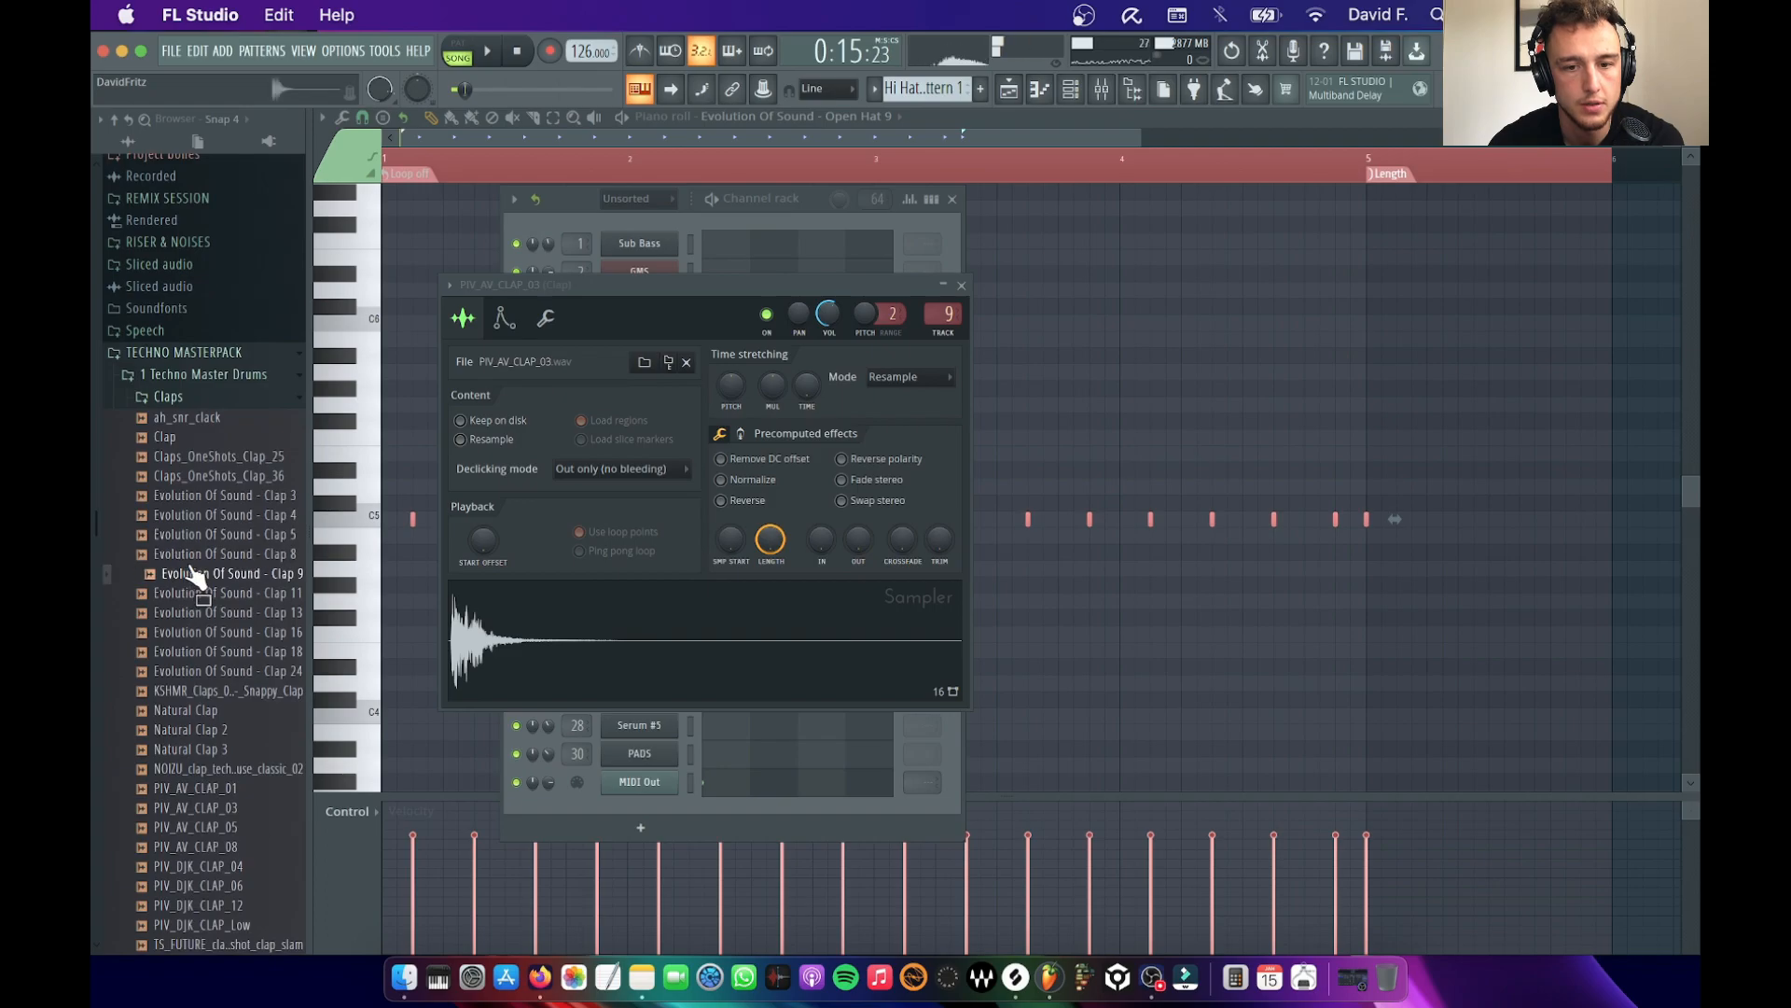
pyautogui.press('space')
pyautogui.press('space')
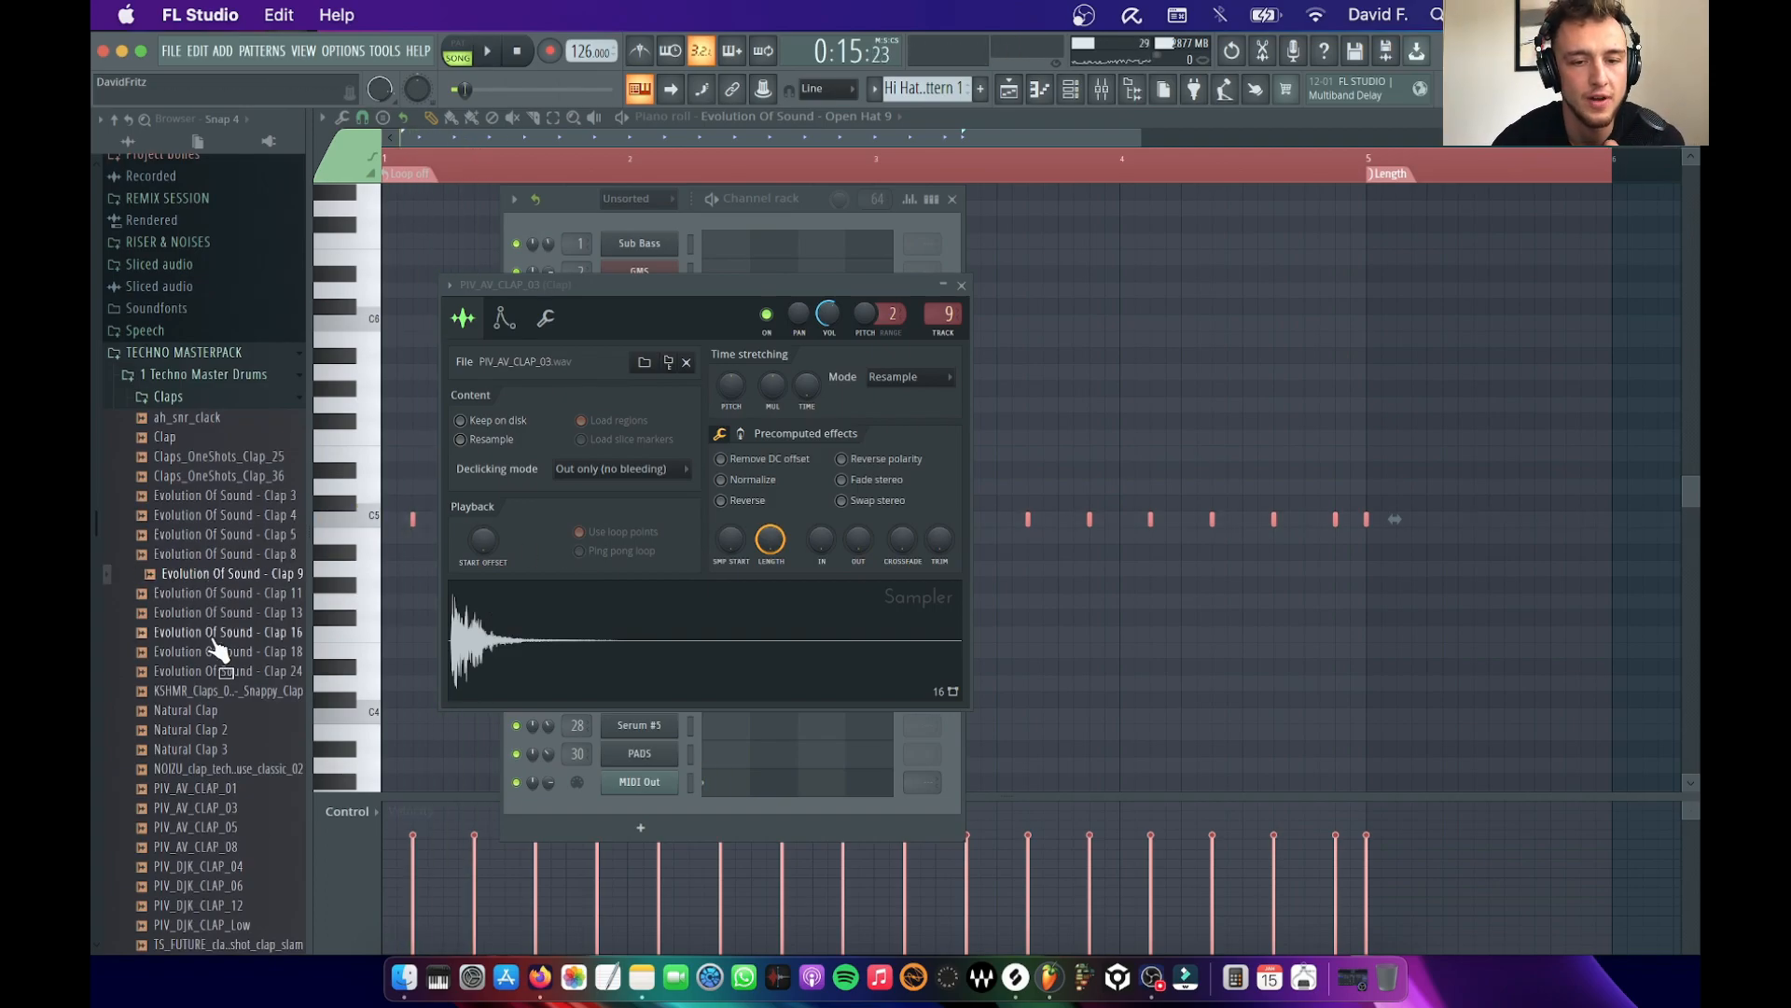
pyautogui.scroll(-5, 220, 640)
pyautogui.click(230, 399)
pyautogui.click(228, 360)
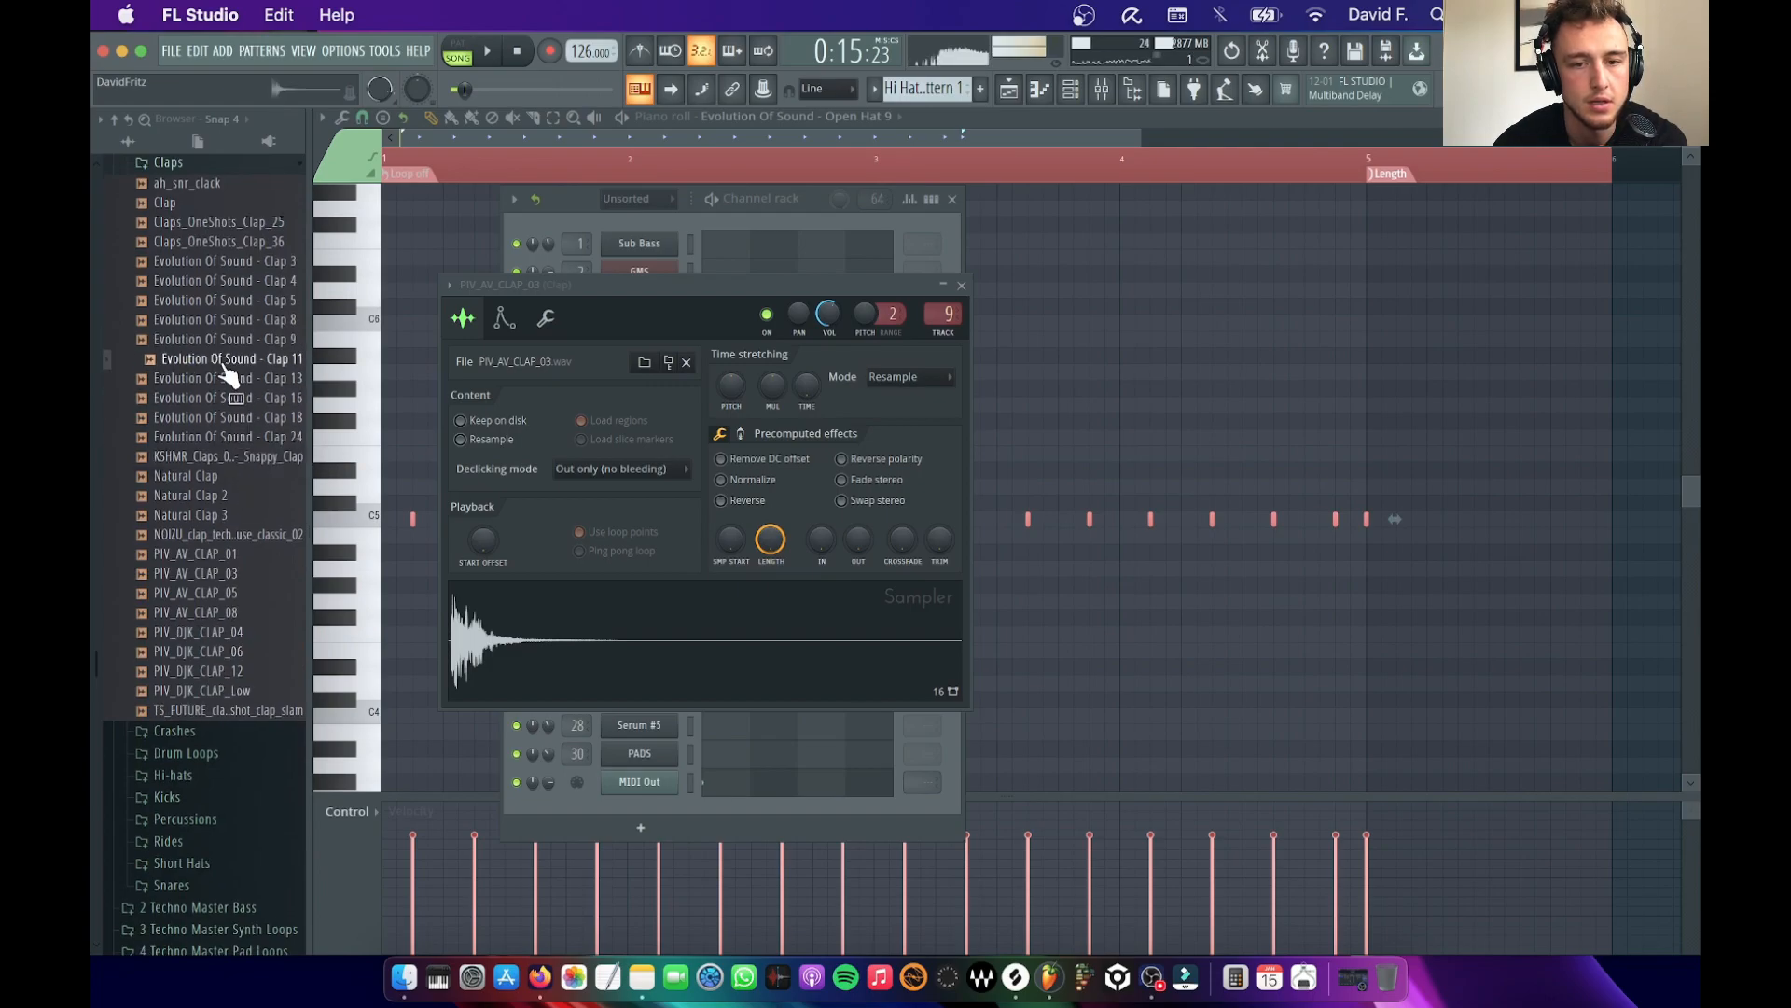
pyautogui.click(668, 642)
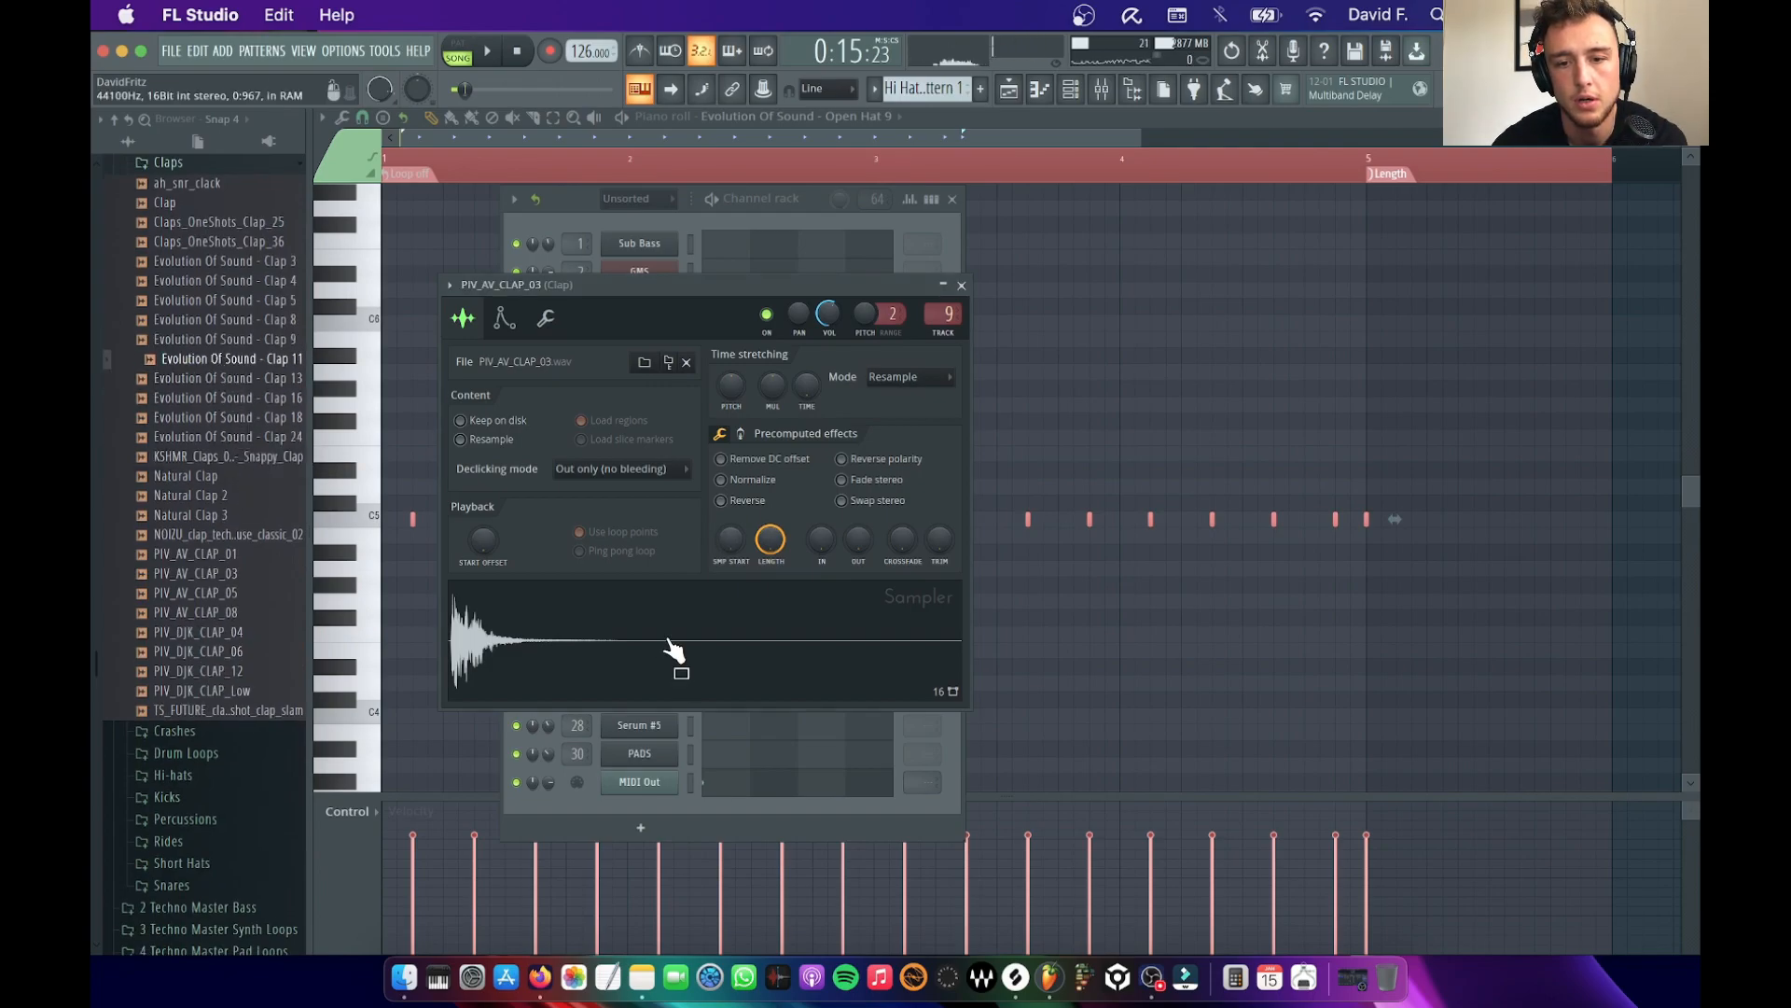
# Close the sampler and channel rack, open the Clap pattern's piano roll from the playlist and copy all its notes
pyautogui.click(962, 286)
pyautogui.click(952, 199)
pyautogui.click(1012, 88)
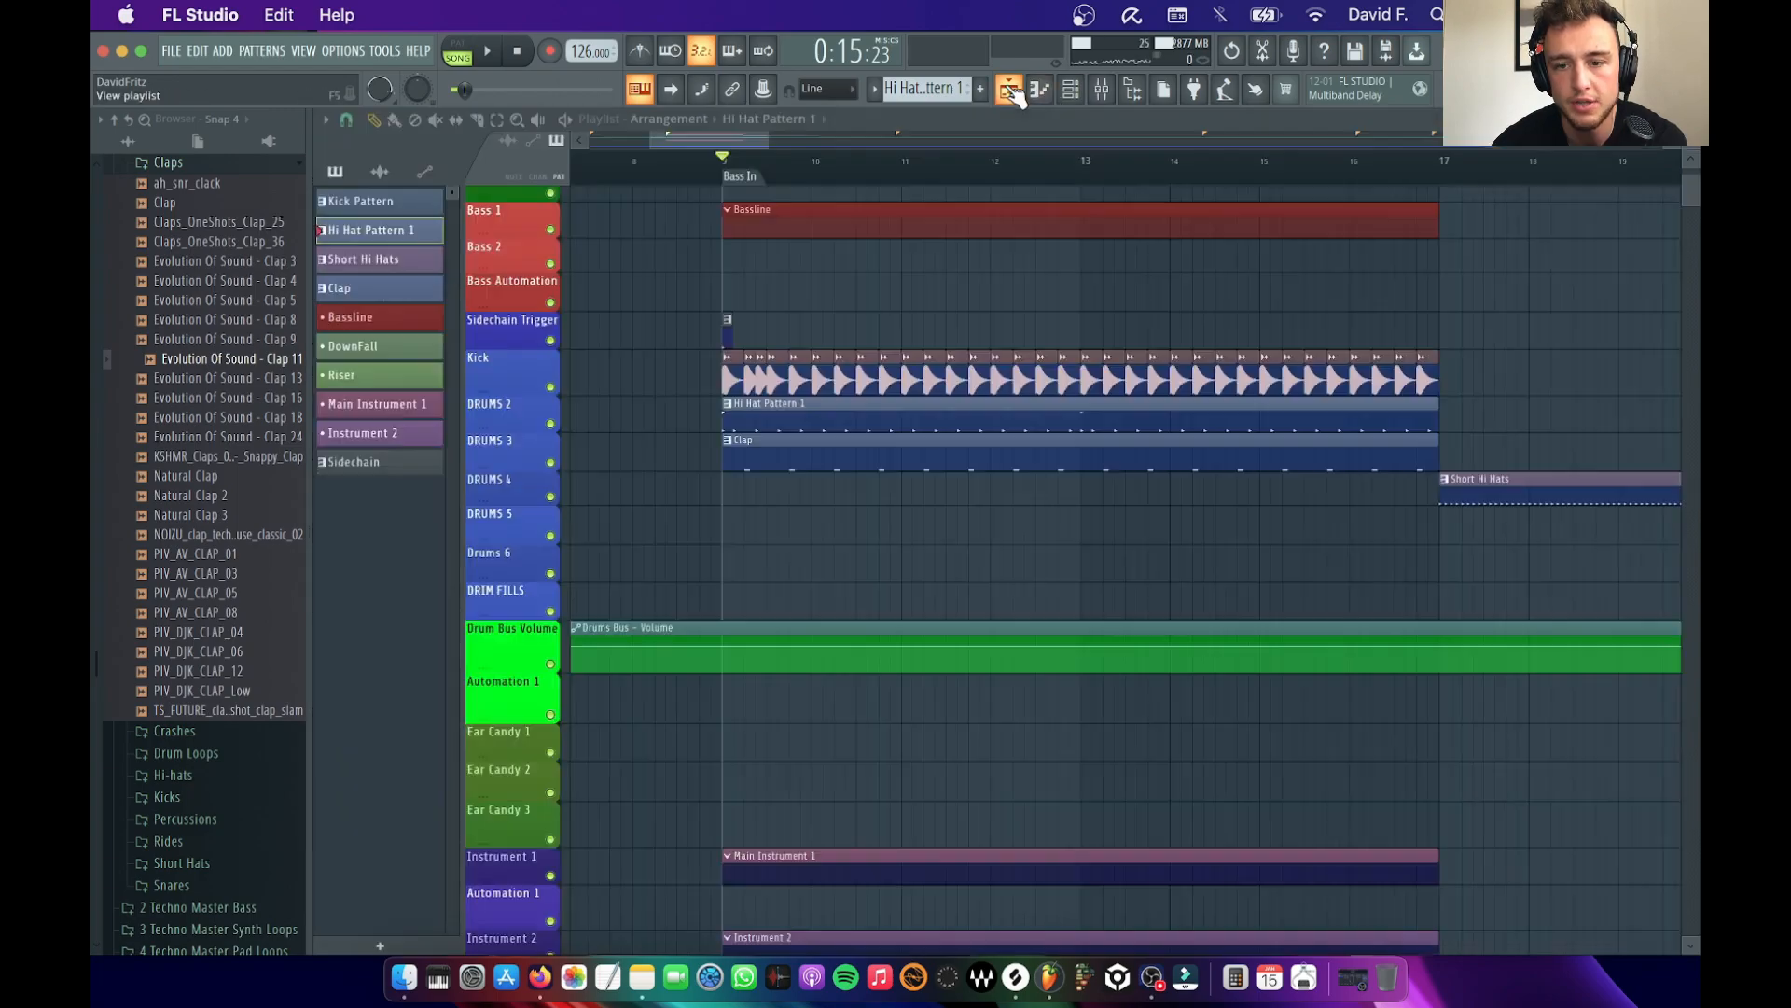
pyautogui.doubleClick(780, 447)
pyautogui.press('super+a')
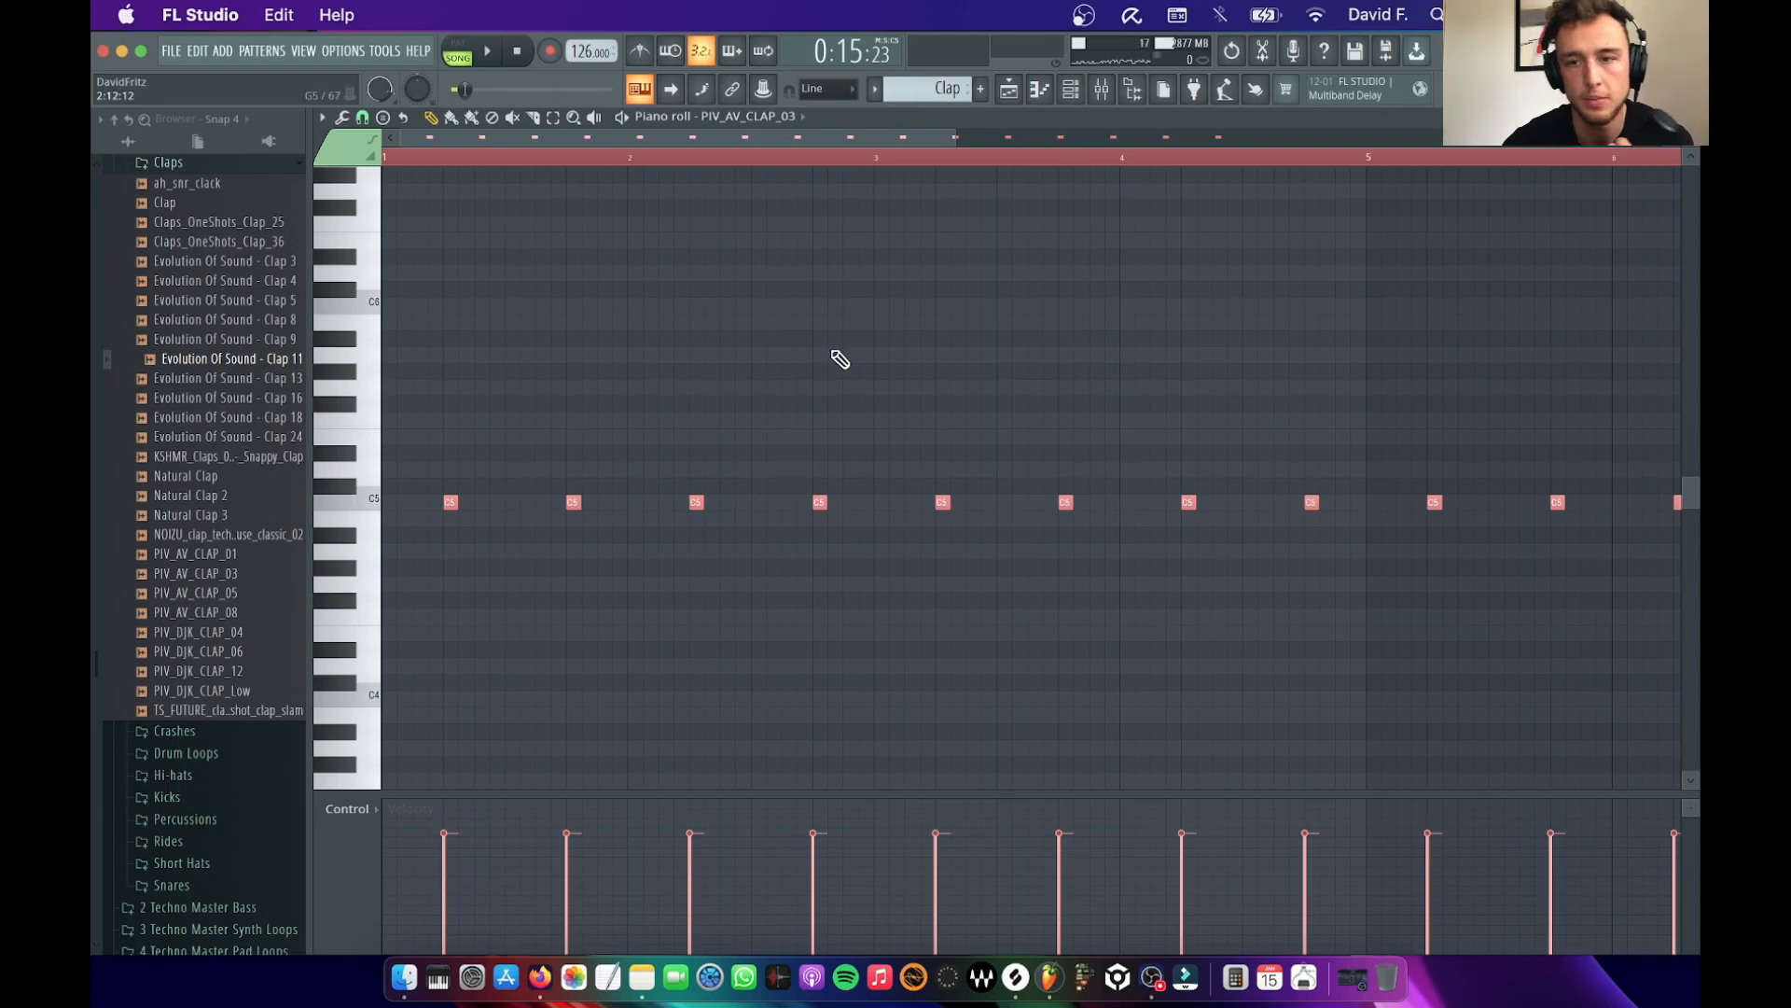
# Load Evolution Of Sound - Clap 11 into the empty Clap Layer 1 channel
pyautogui.click(1071, 89)
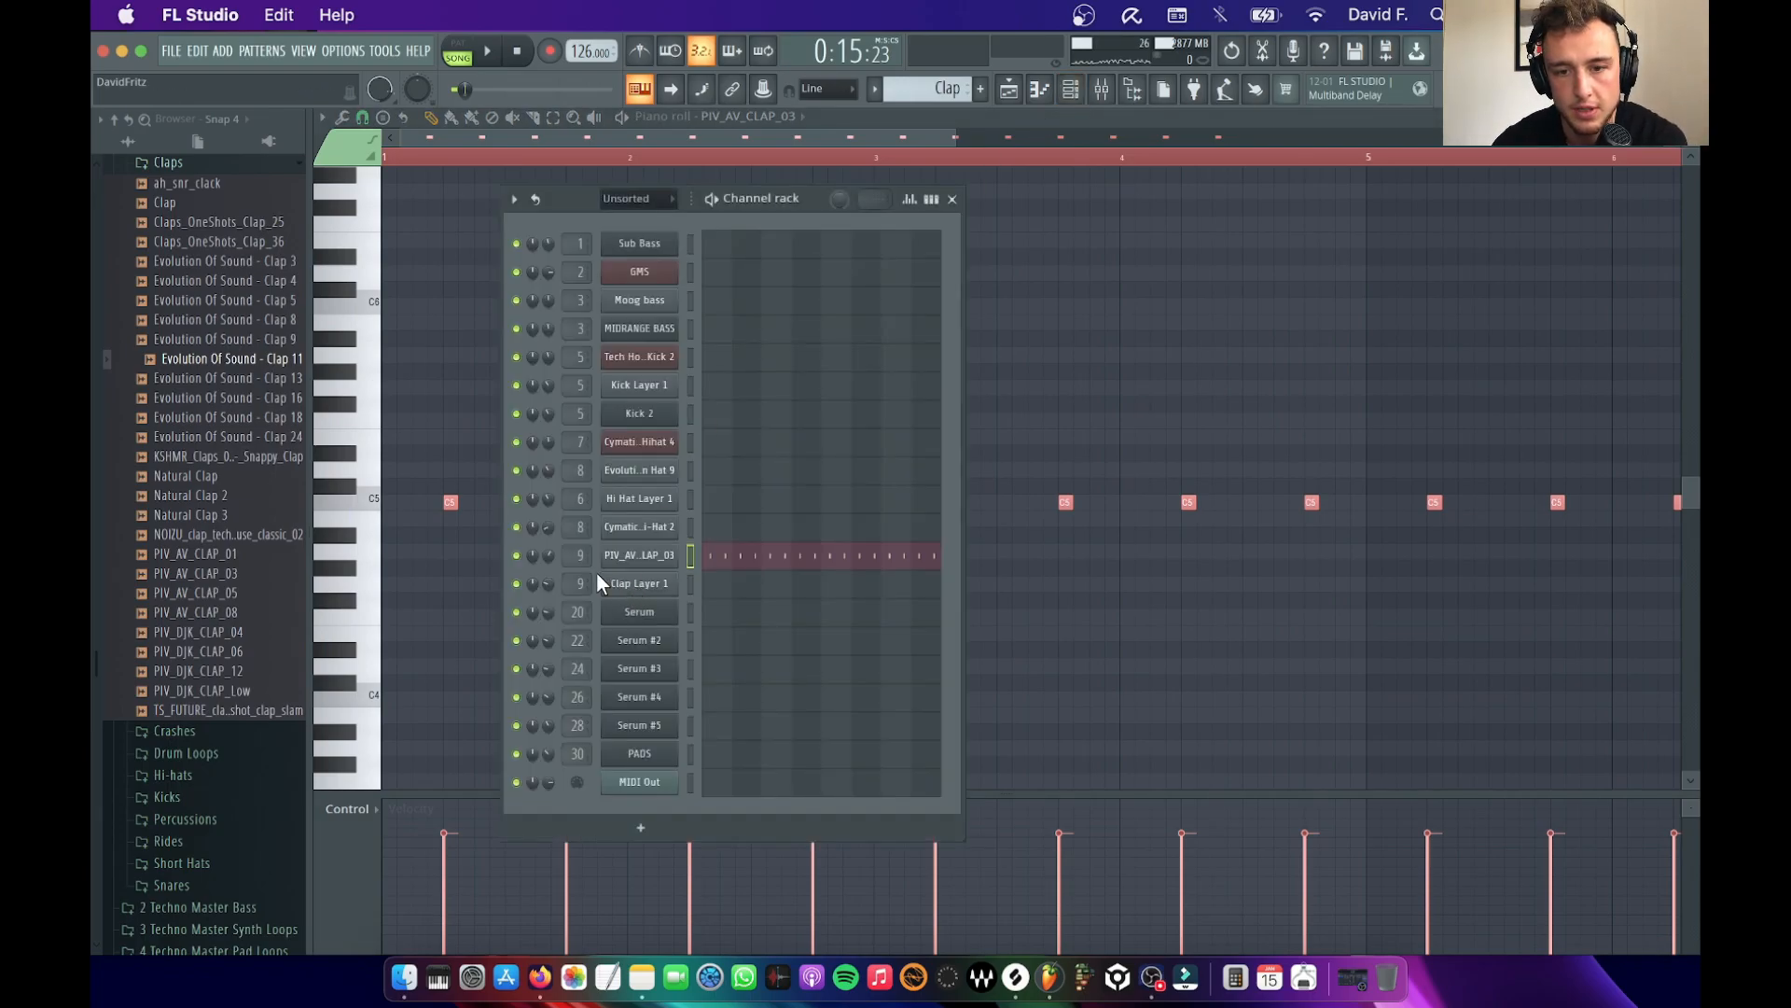
pyautogui.click(634, 583)
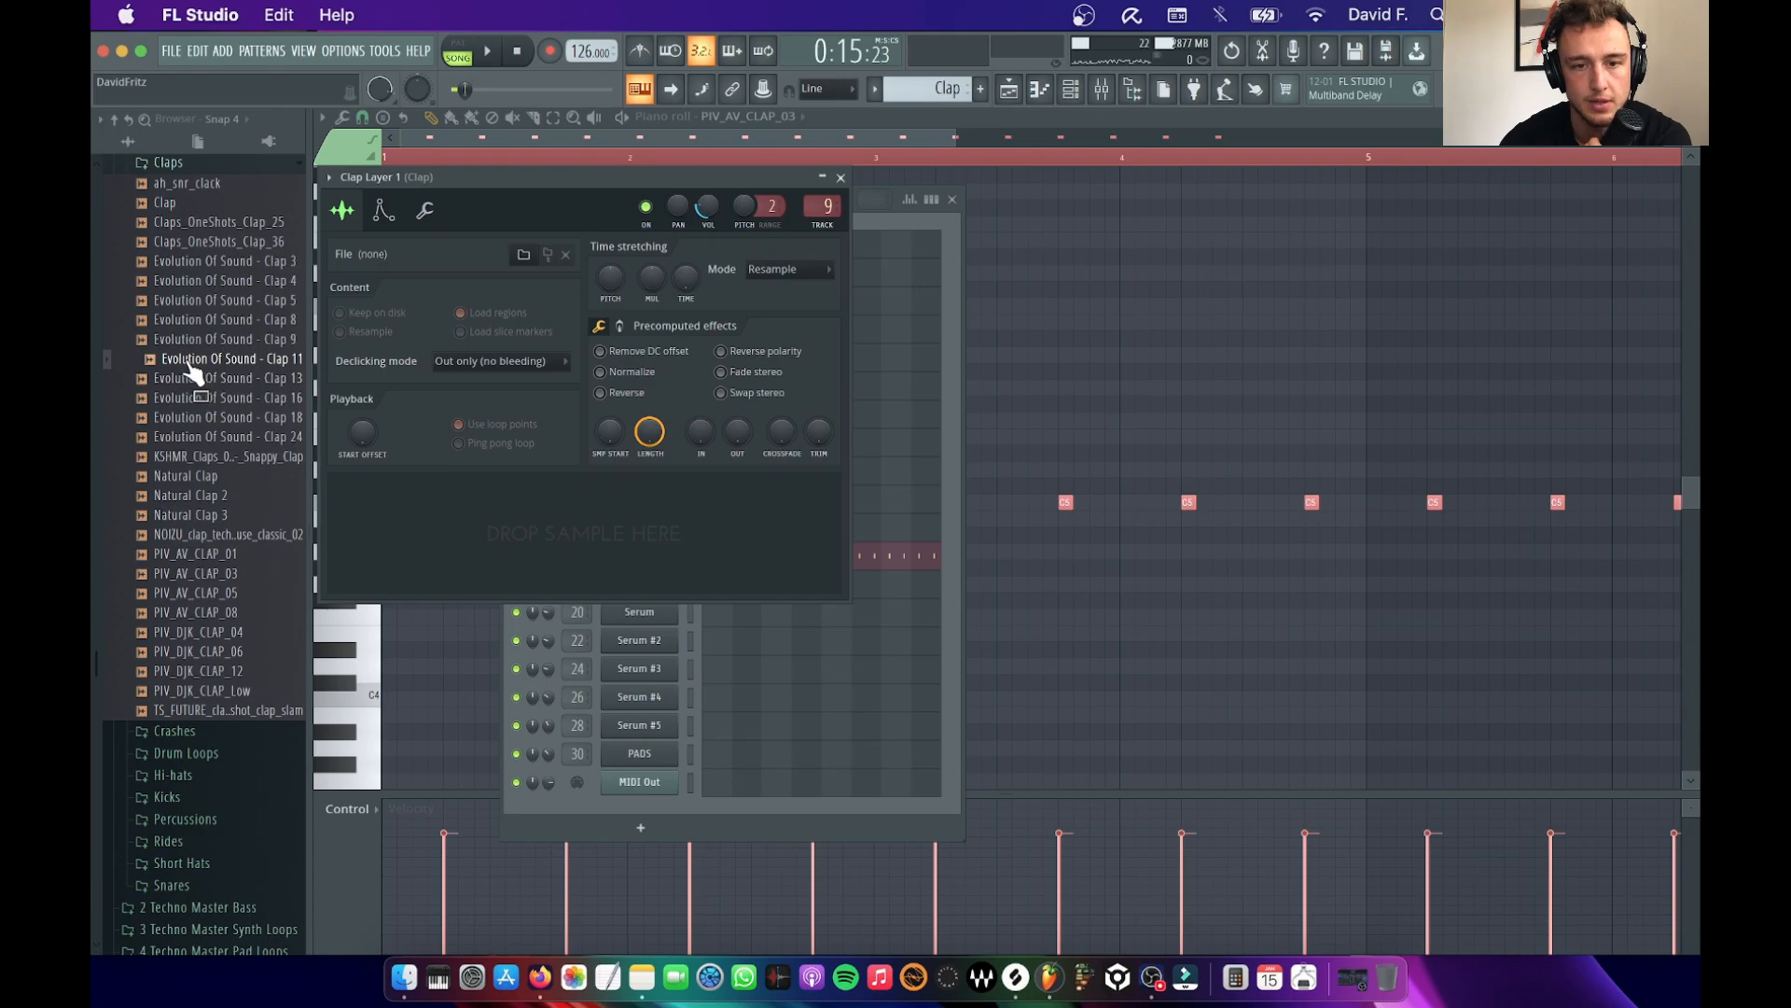
pyautogui.moveTo(201, 371); pyautogui.dragTo(480, 574)
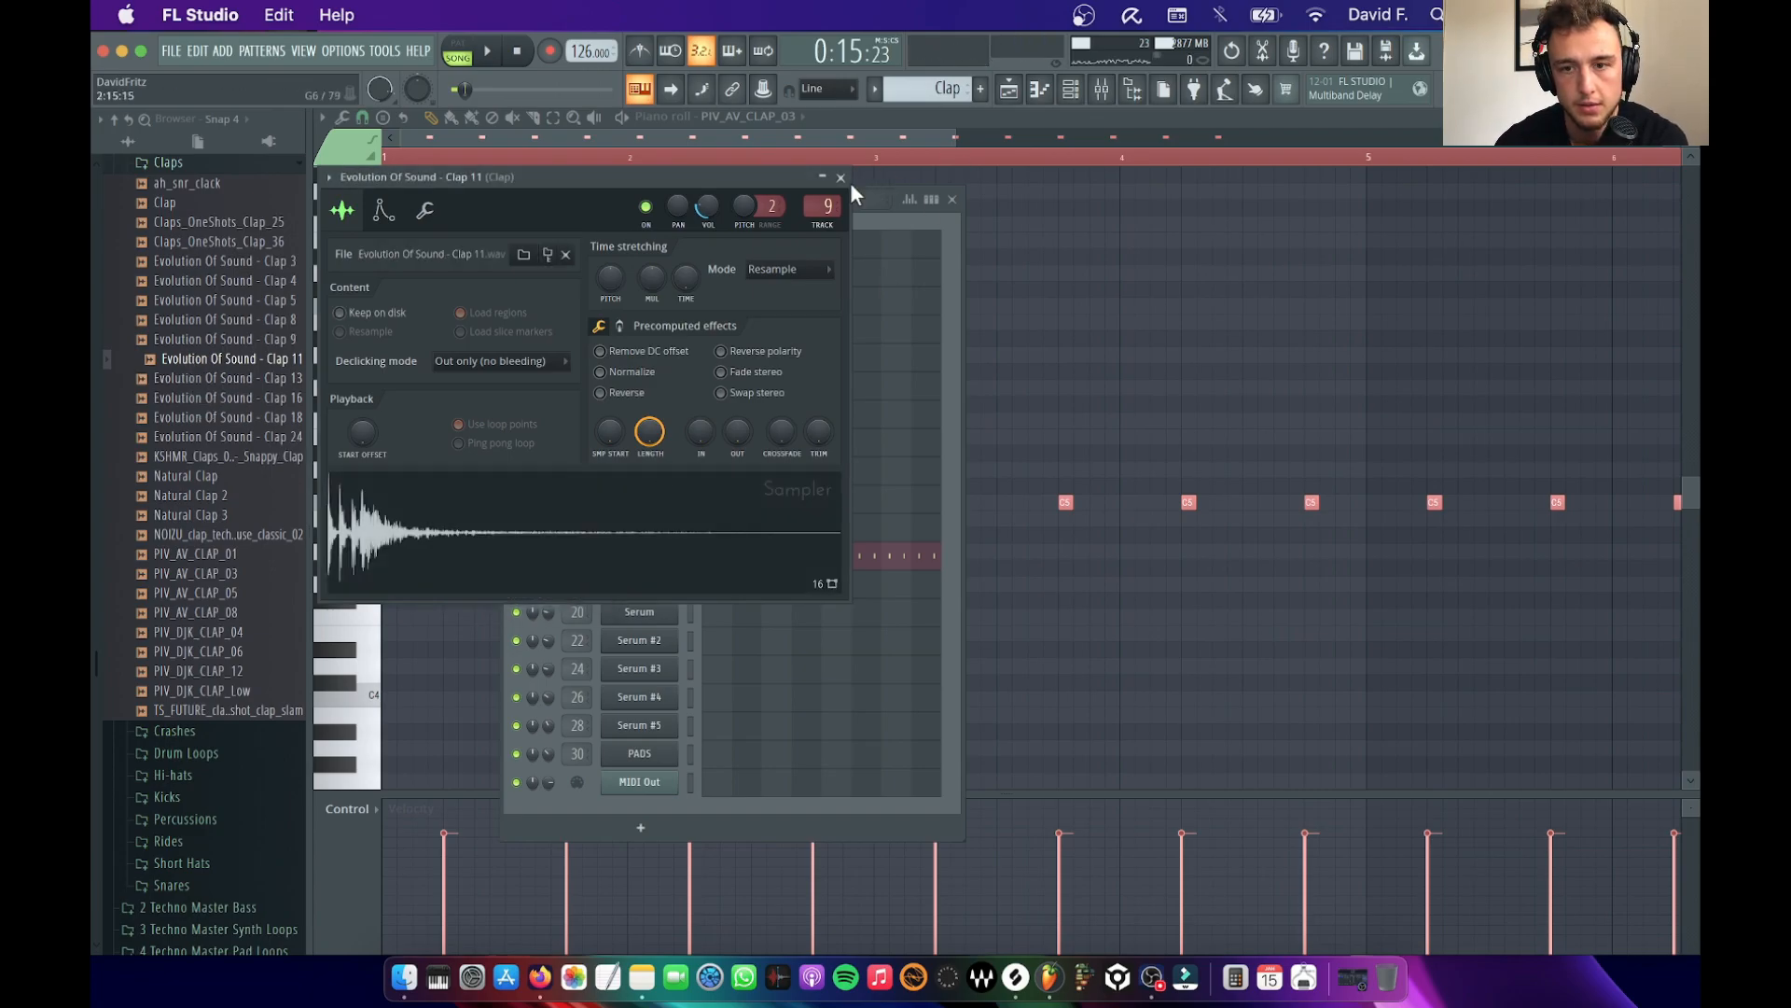
pyautogui.click(841, 178)
# Paste the copied clap notes into the Clap 11 channel's piano roll and play the song
pyautogui.rightClick(634, 584)
pyautogui.click(737, 584)
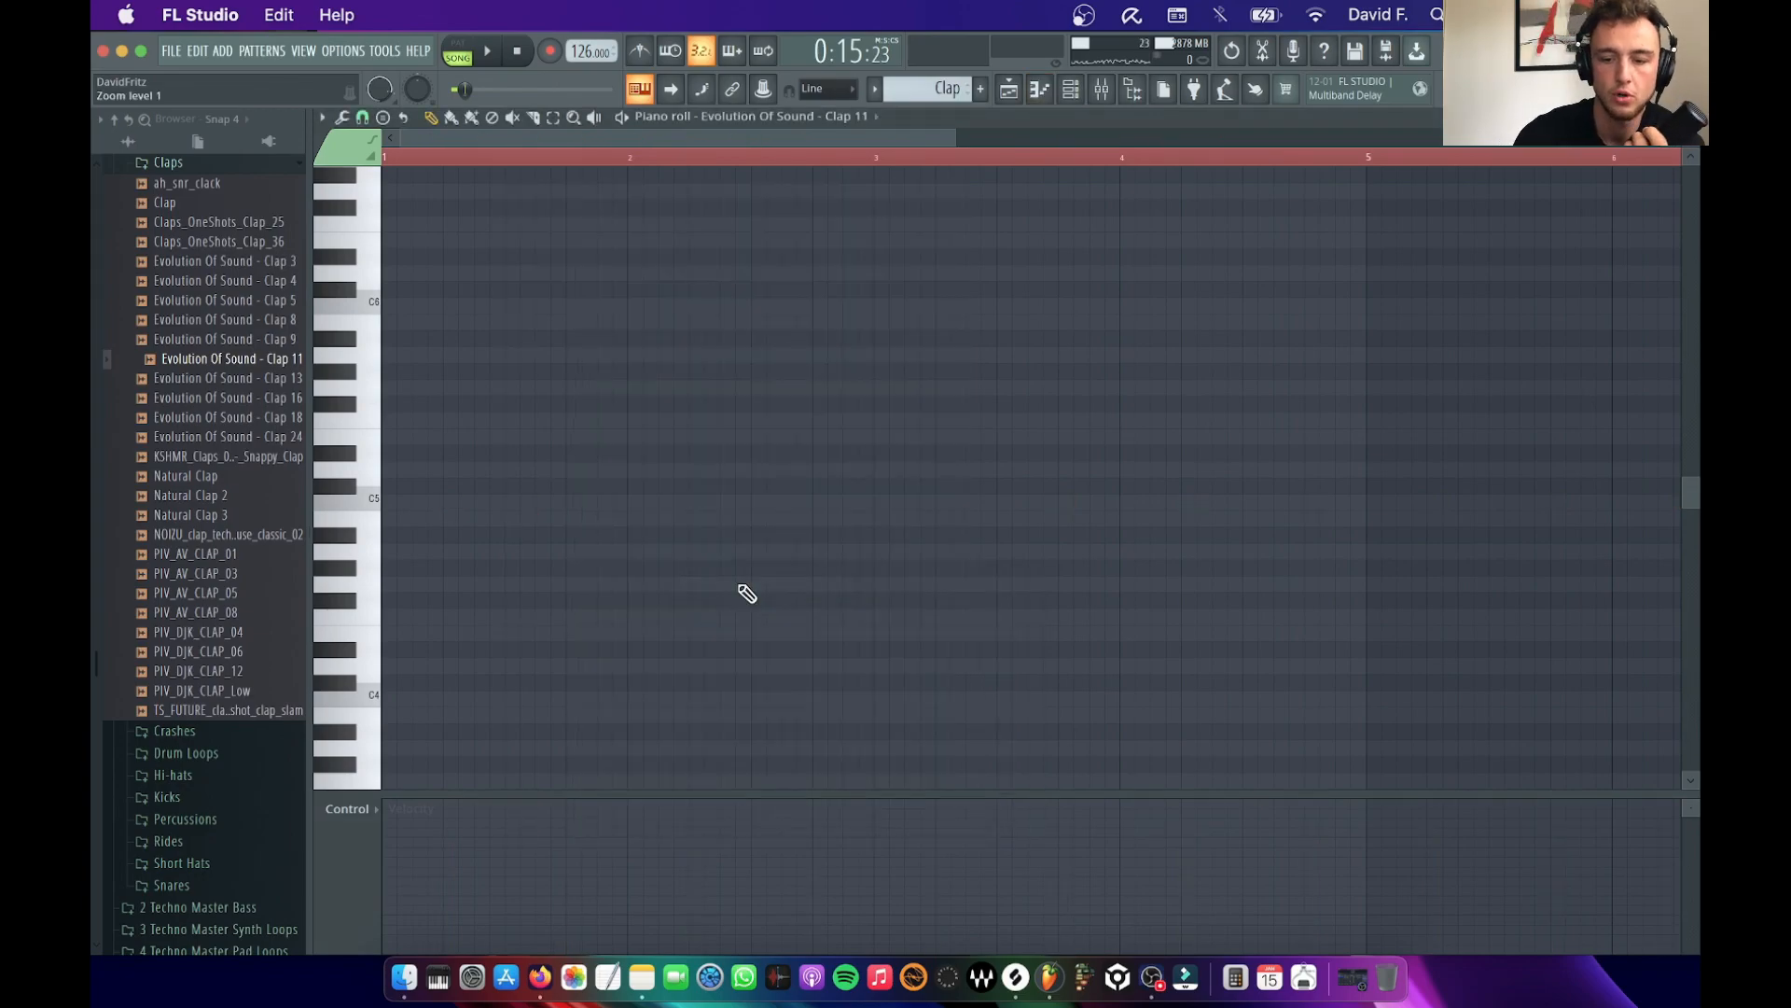
pyautogui.press('space')
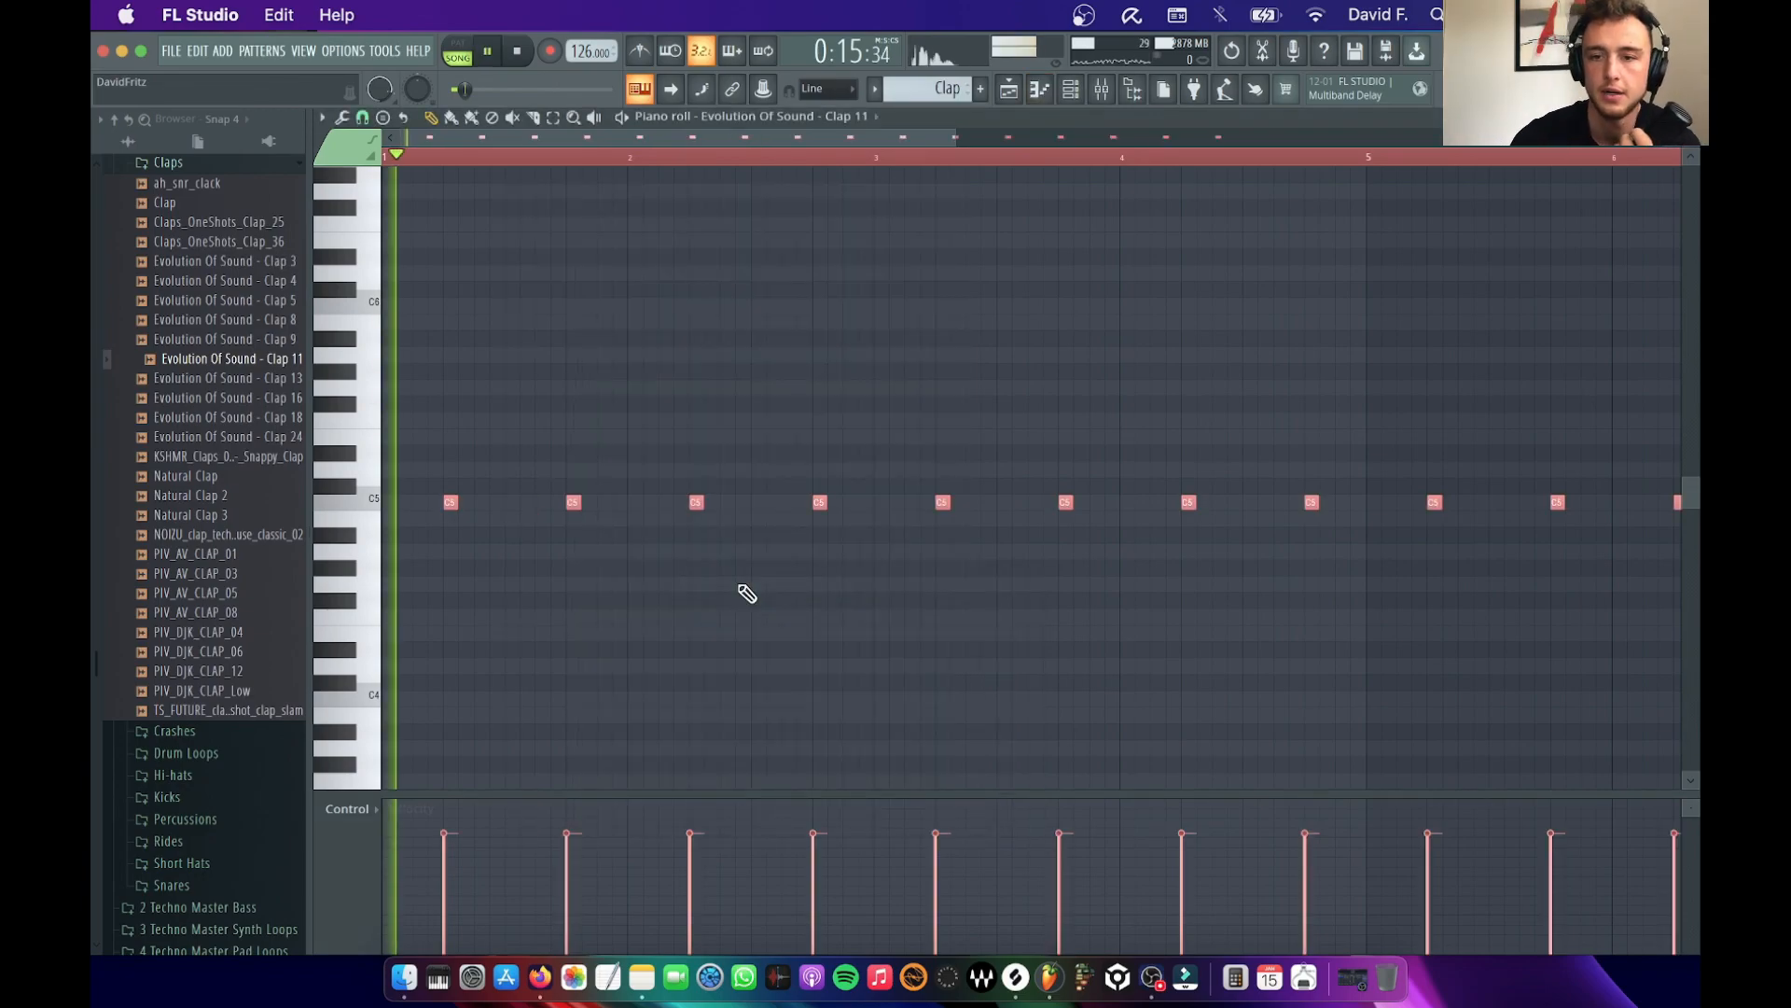
# Adjust the Clap 11 channel's volume to about 55% in the channel rack while listening to the layered claps
pyautogui.click(1009, 89)
pyautogui.click(1072, 91)
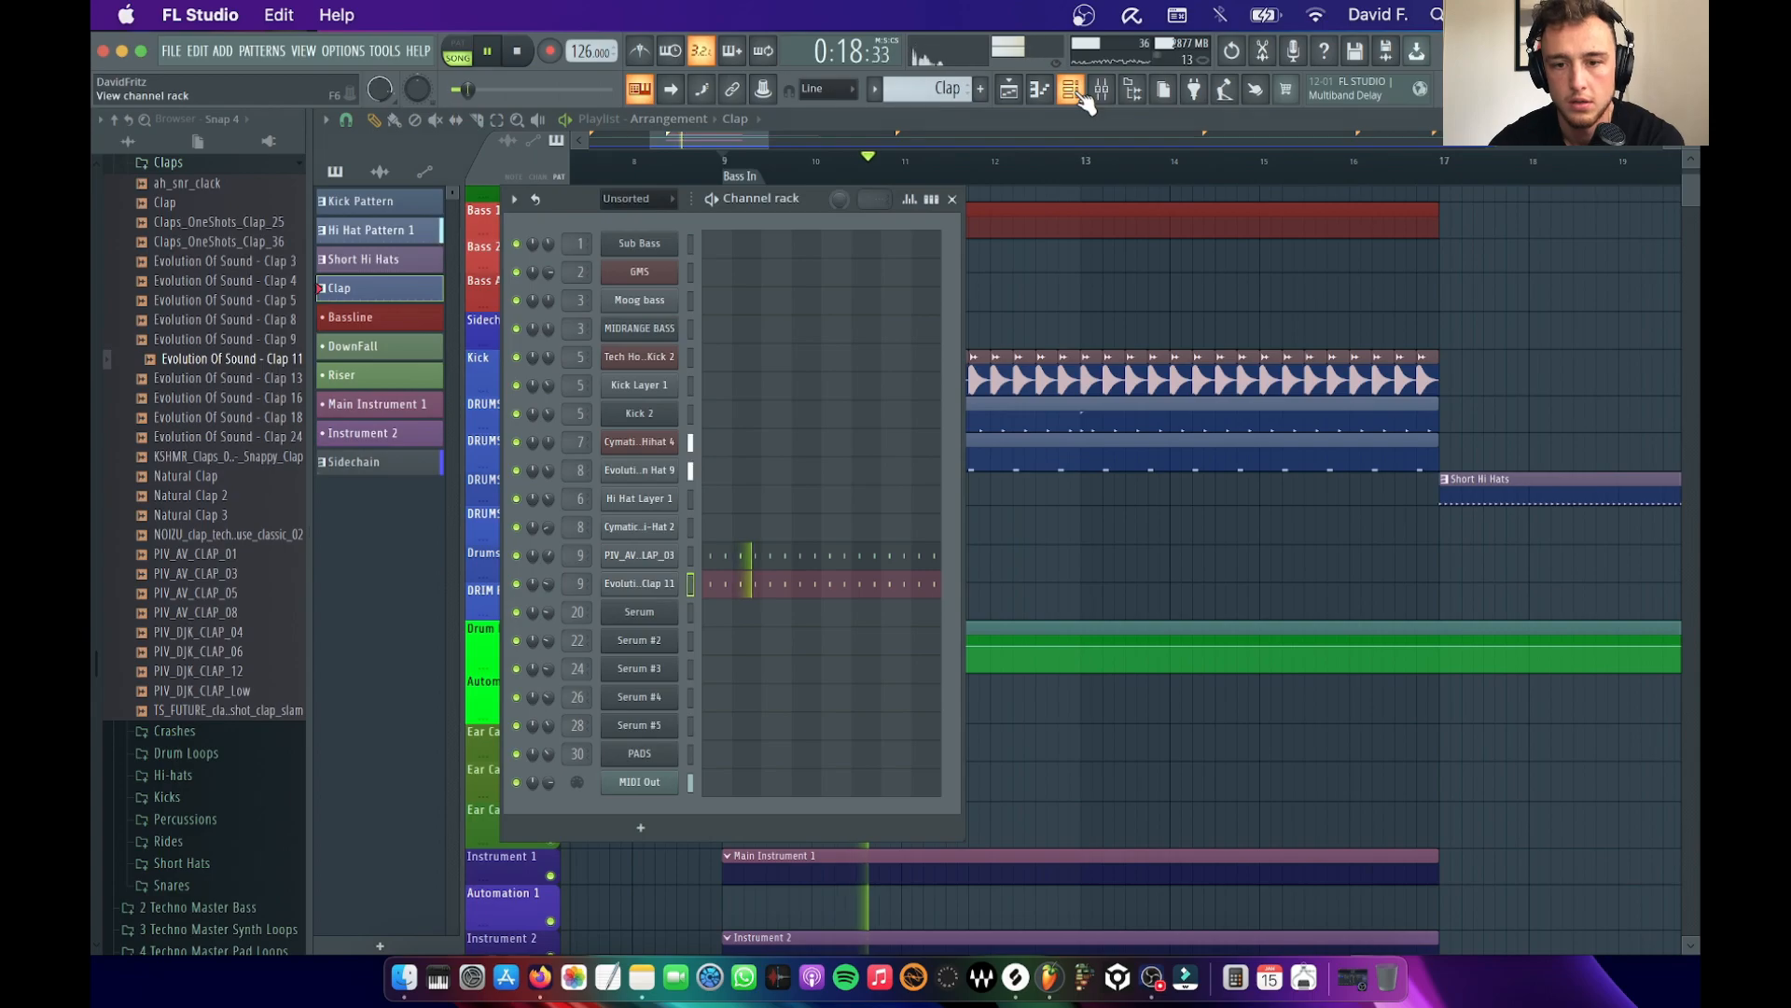
pyautogui.moveTo(548, 584); pyautogui.dragTo(547, 567)
pyautogui.press('space')
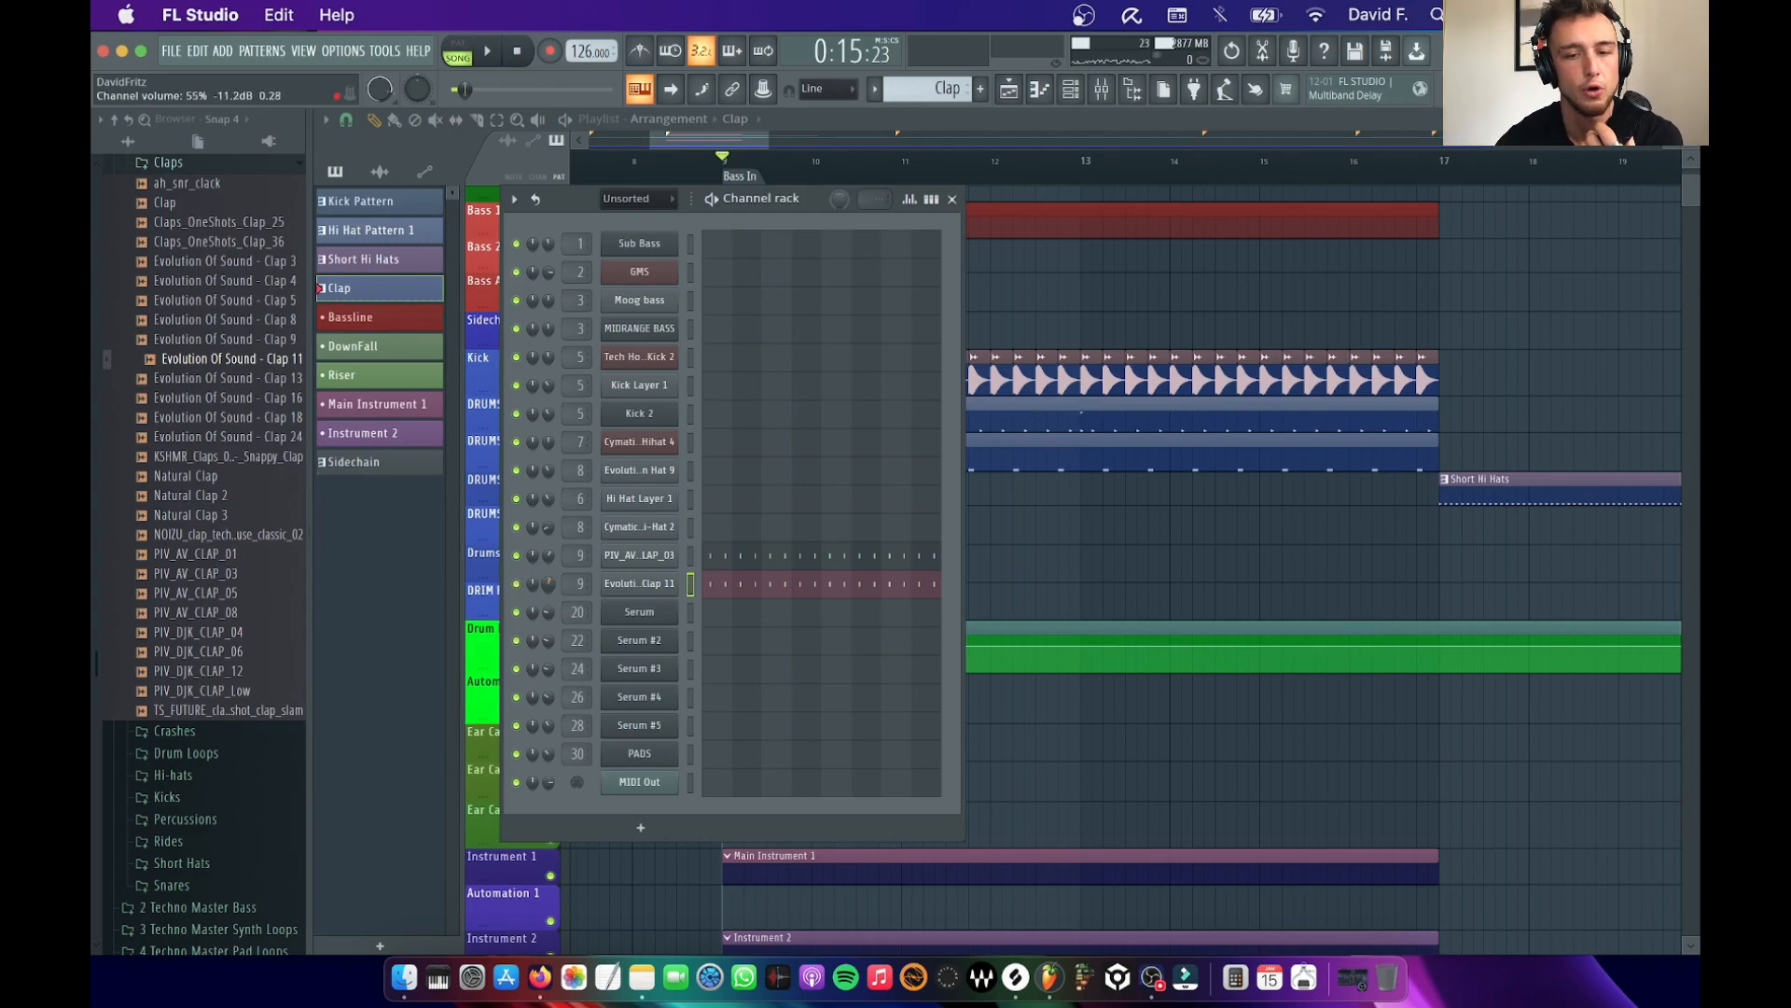
pyautogui.moveTo(548, 584); pyautogui.dragTo(548, 585)
# Compare the groove with the Clap 11 layer muted and unmuted, and close the channel rack
pyautogui.press('space')
pyautogui.press('space')
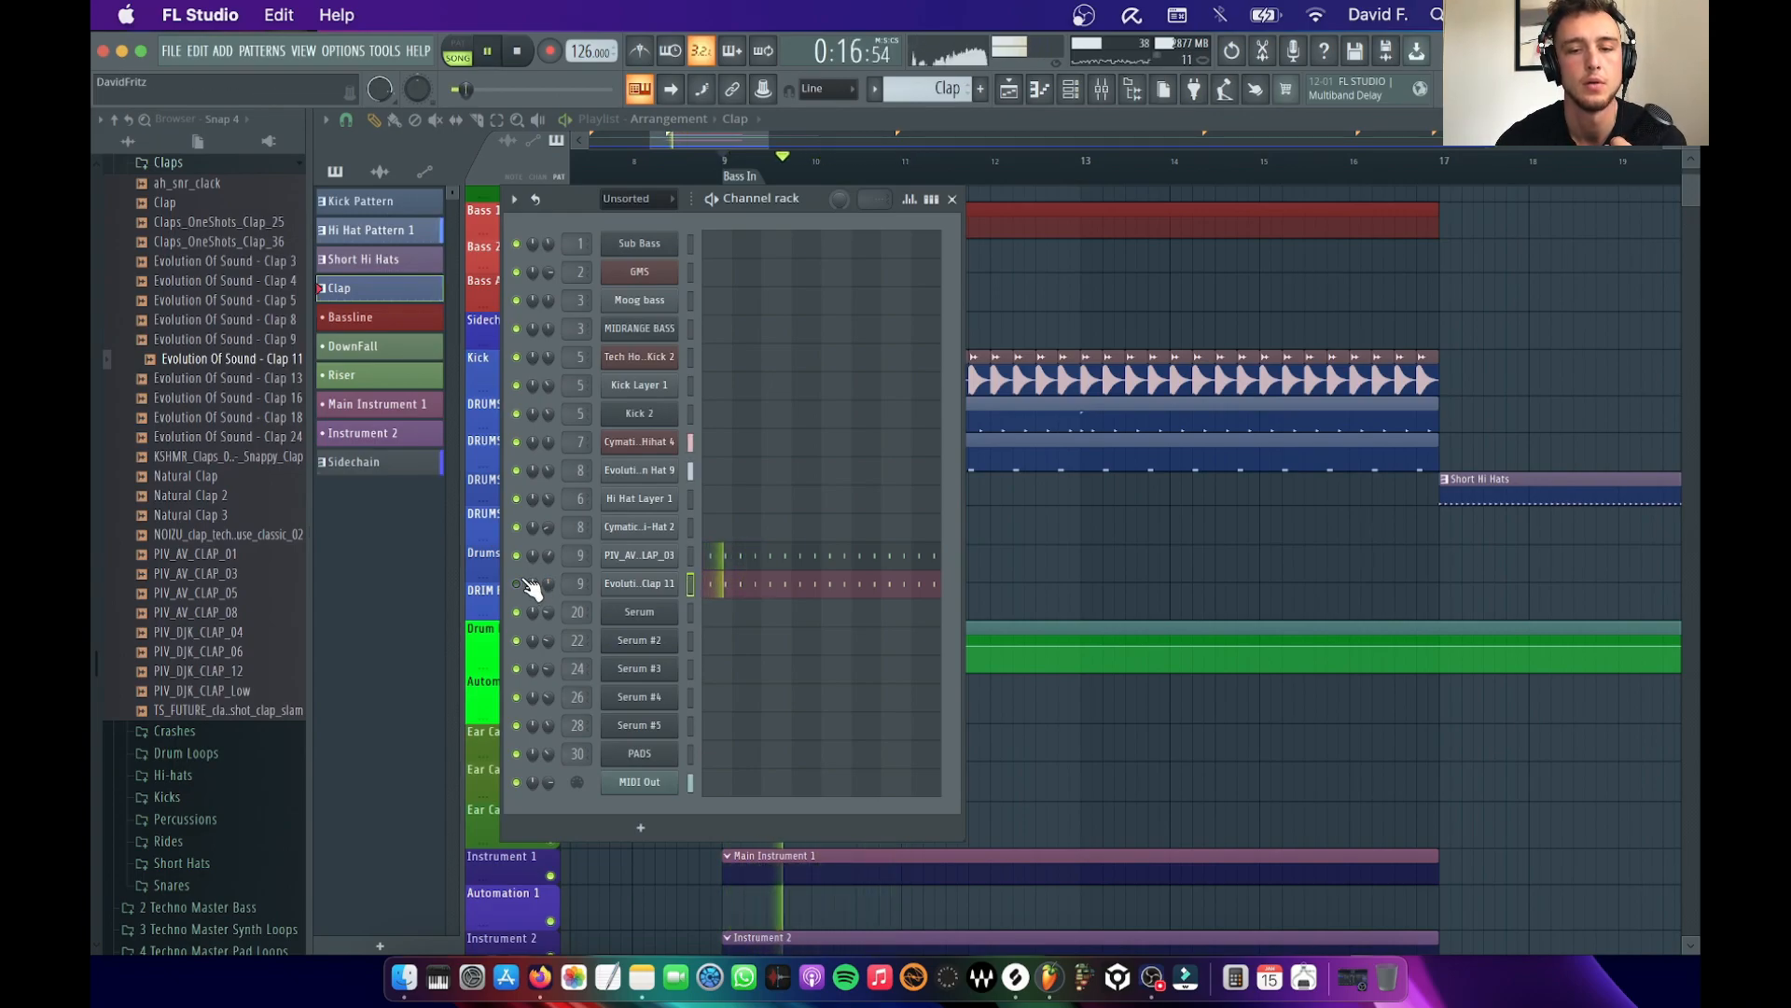
pyautogui.press('space')
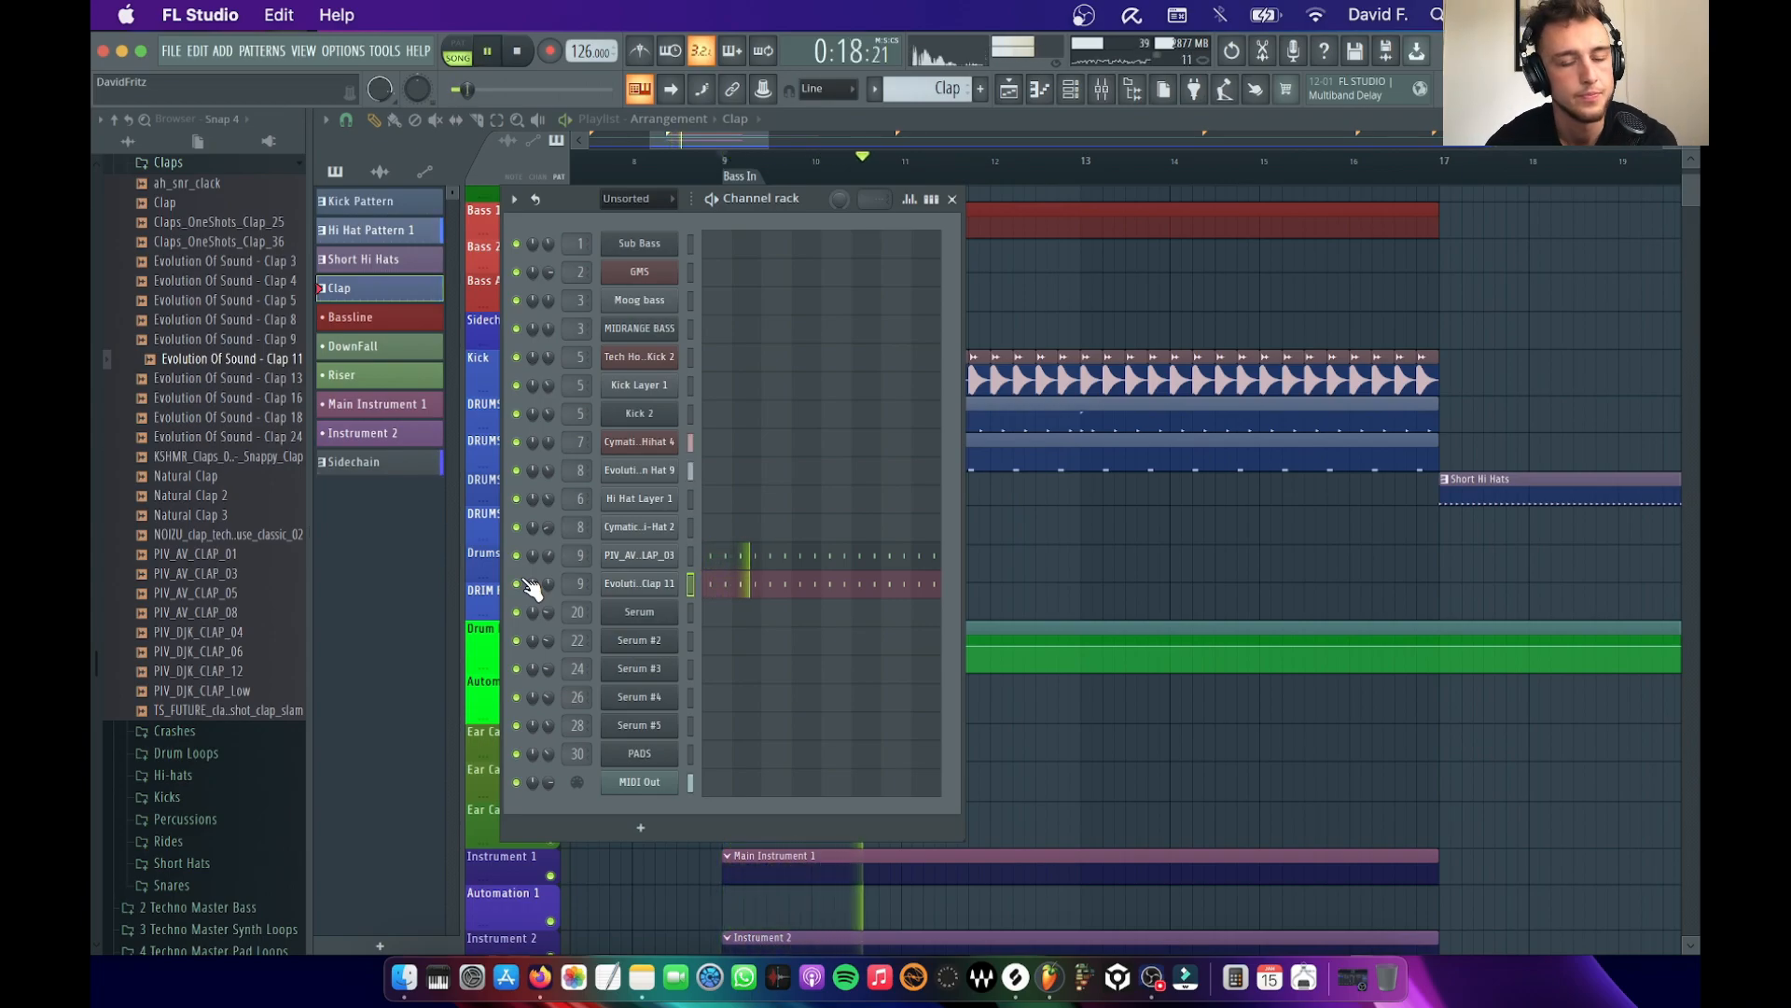
pyautogui.press('space')
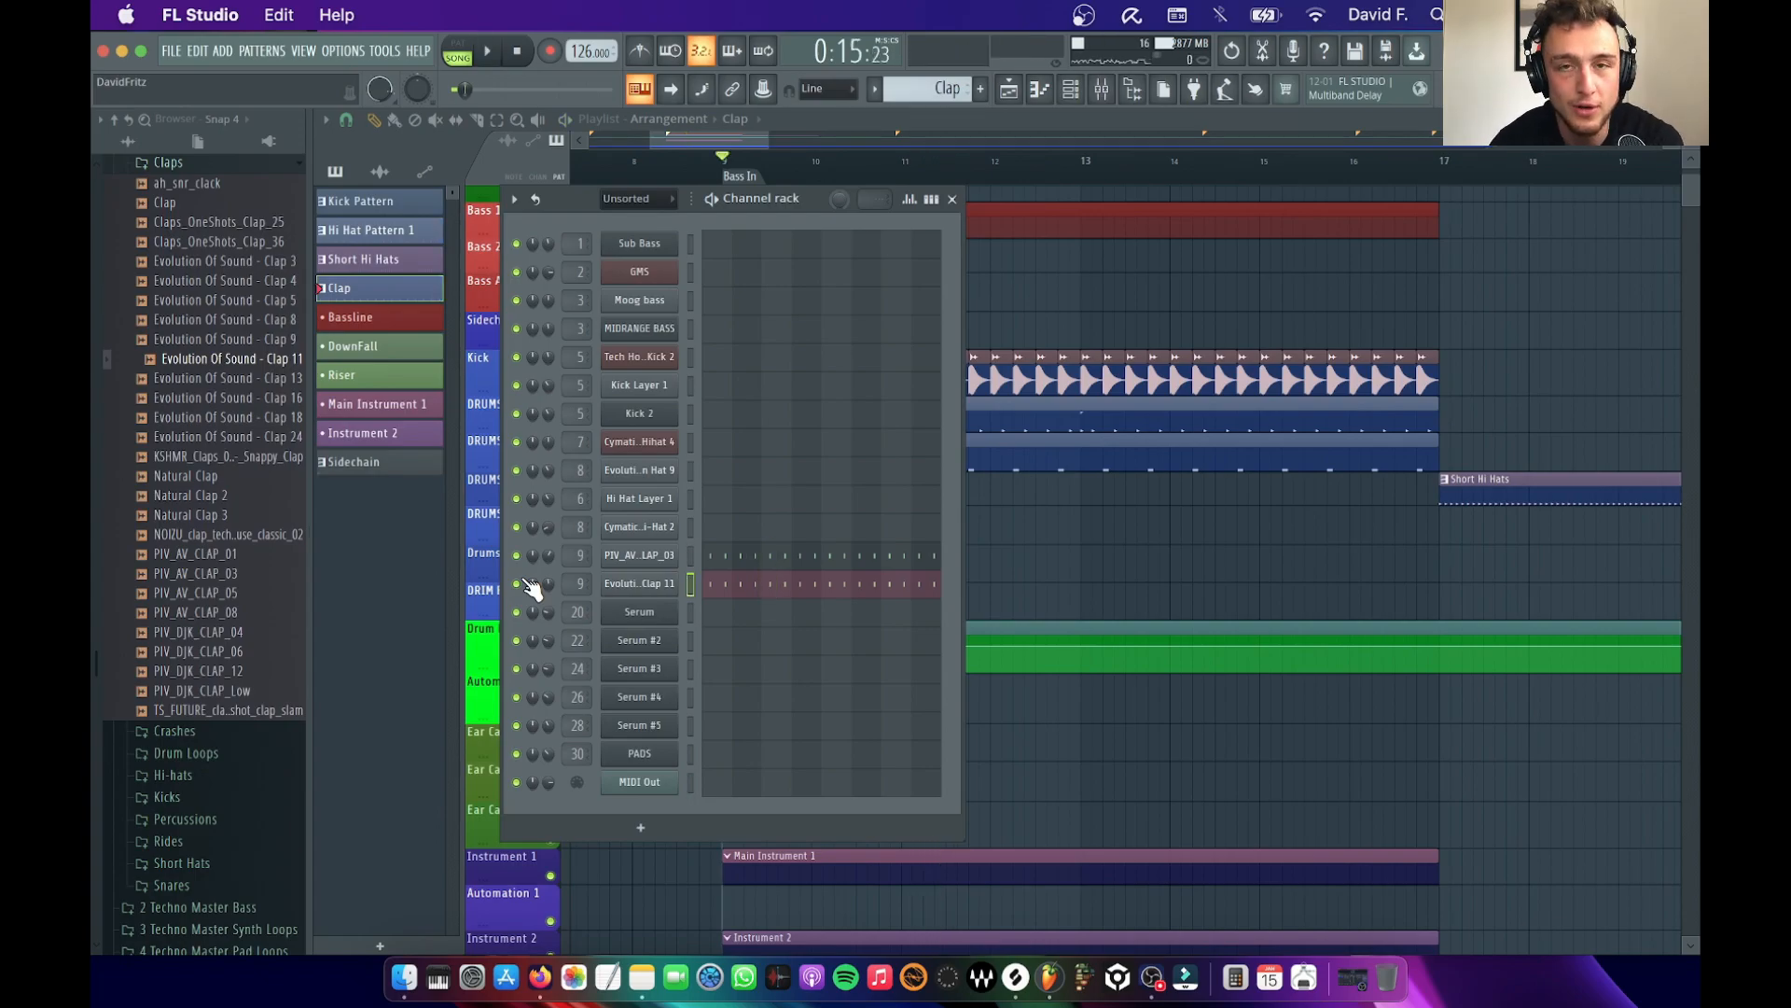
pyautogui.press('space')
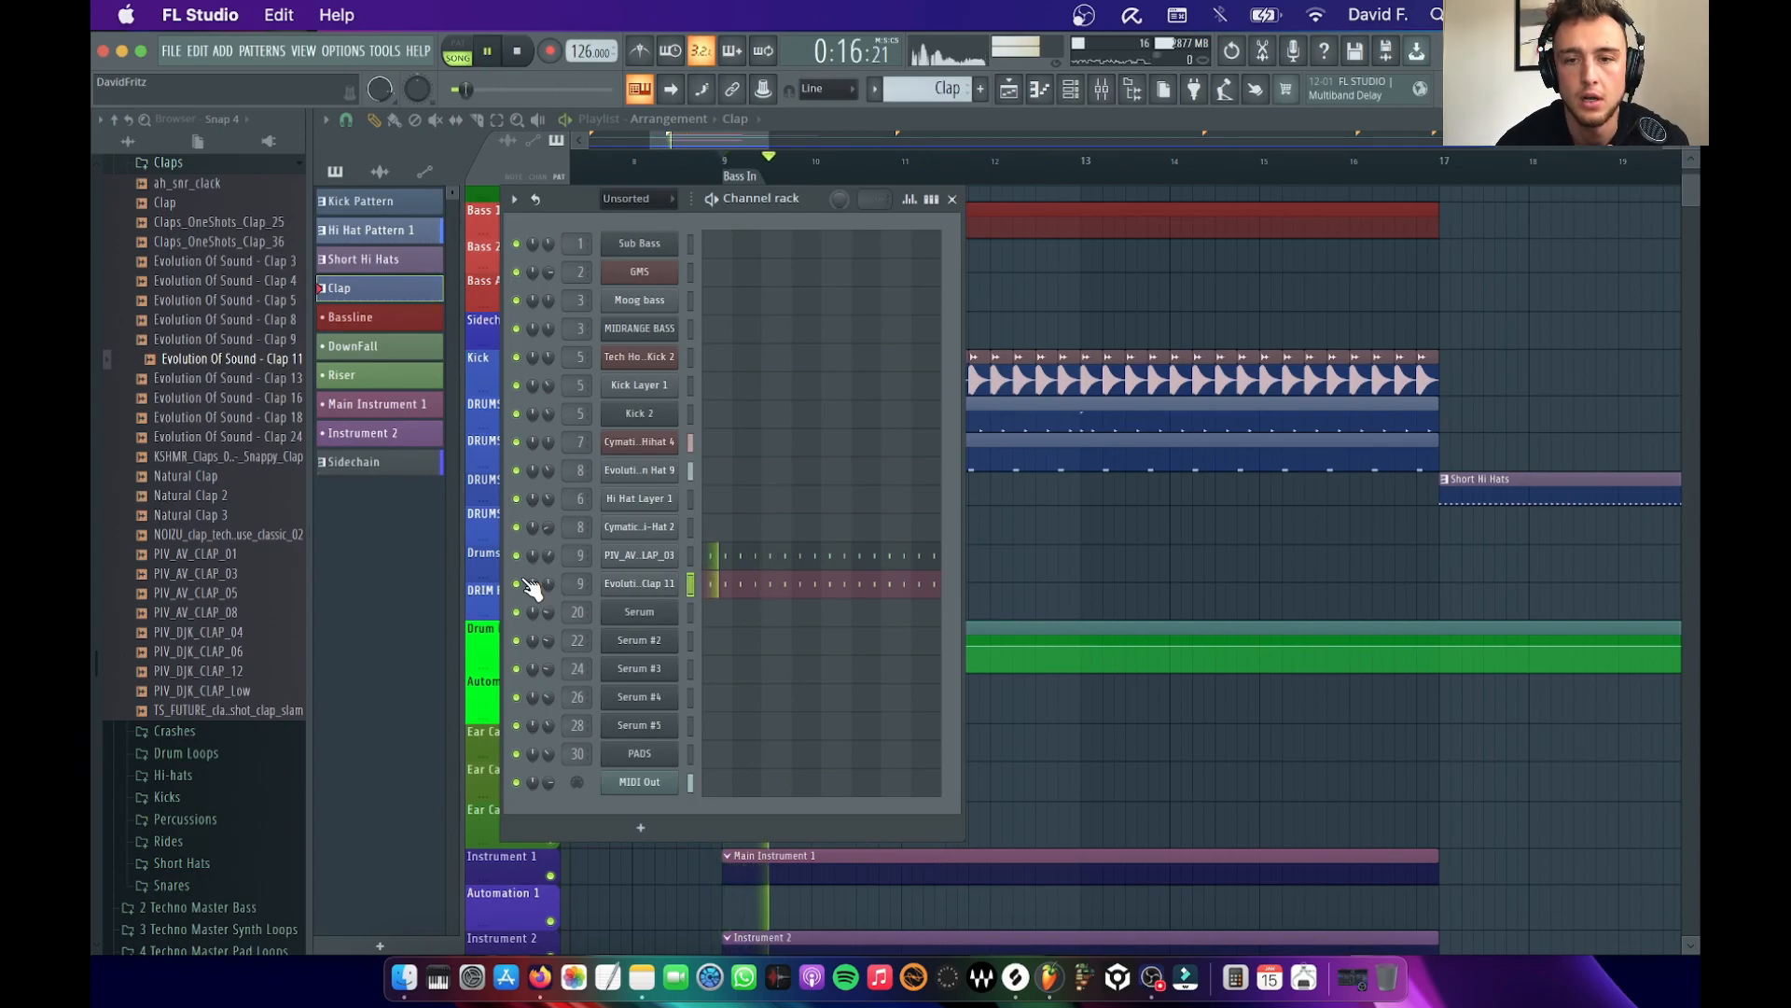
pyautogui.press('space')
pyautogui.click(952, 198)
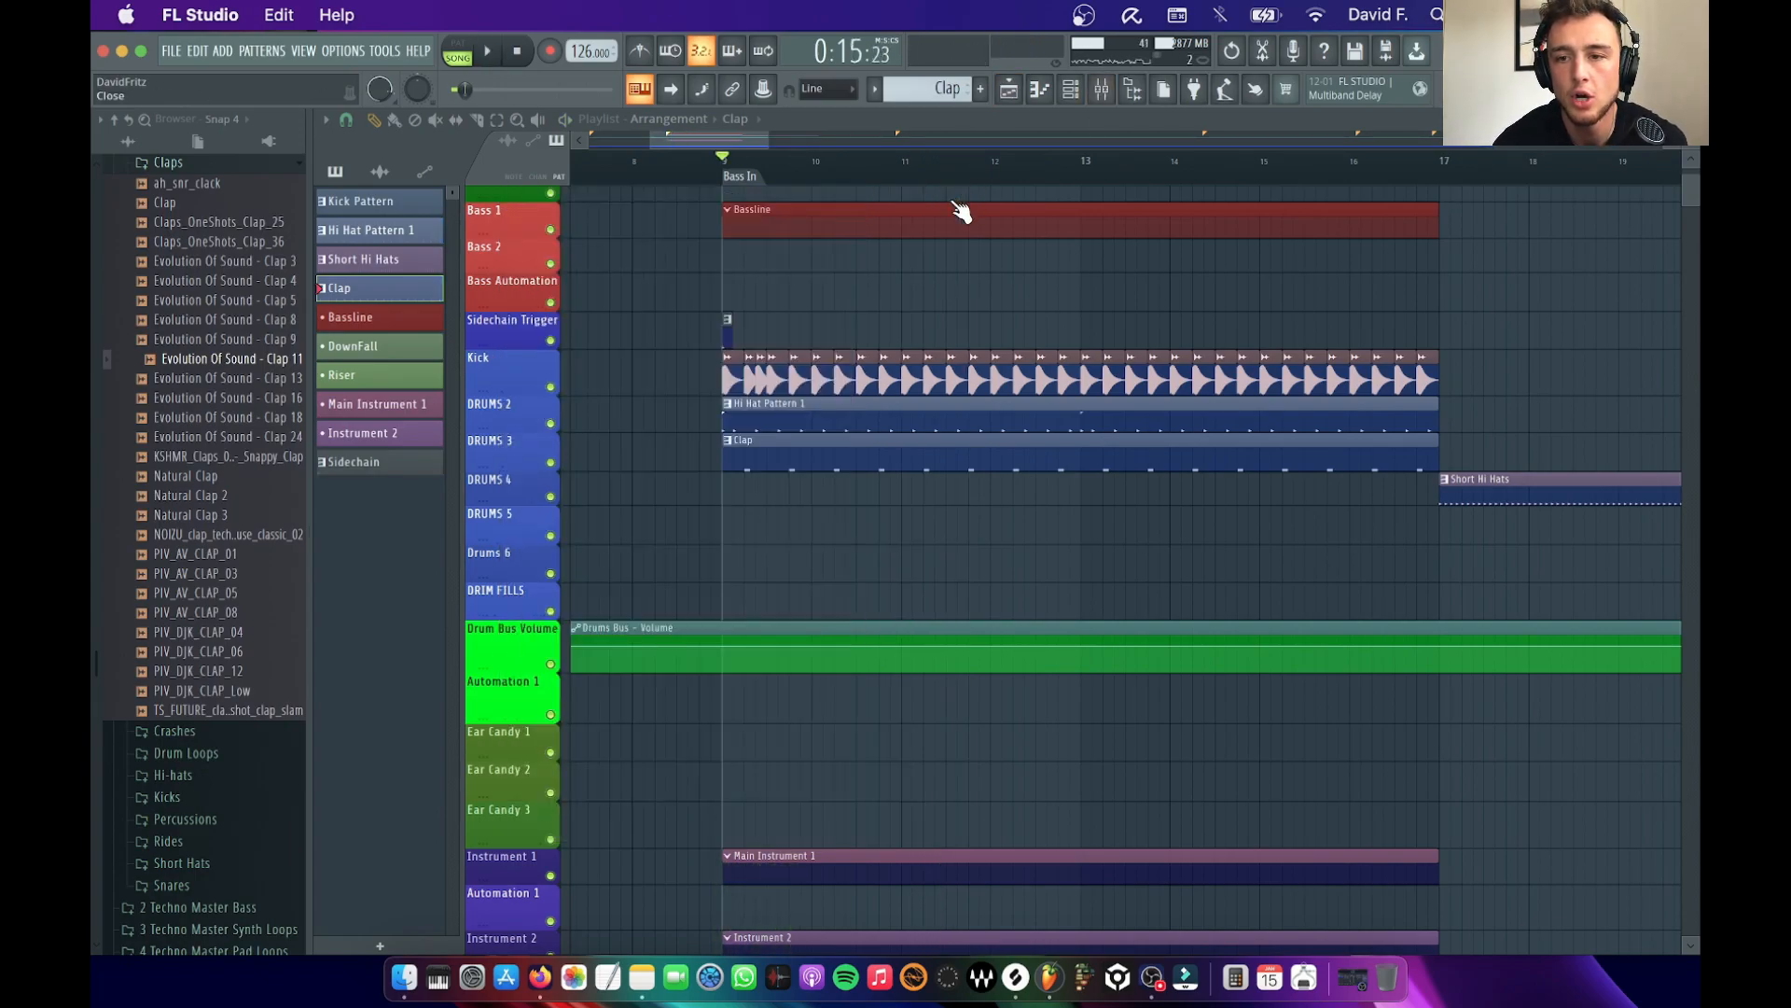
# Open the Edison recorder on the mixer's Master track and move its window aside
pyautogui.click(1101, 89)
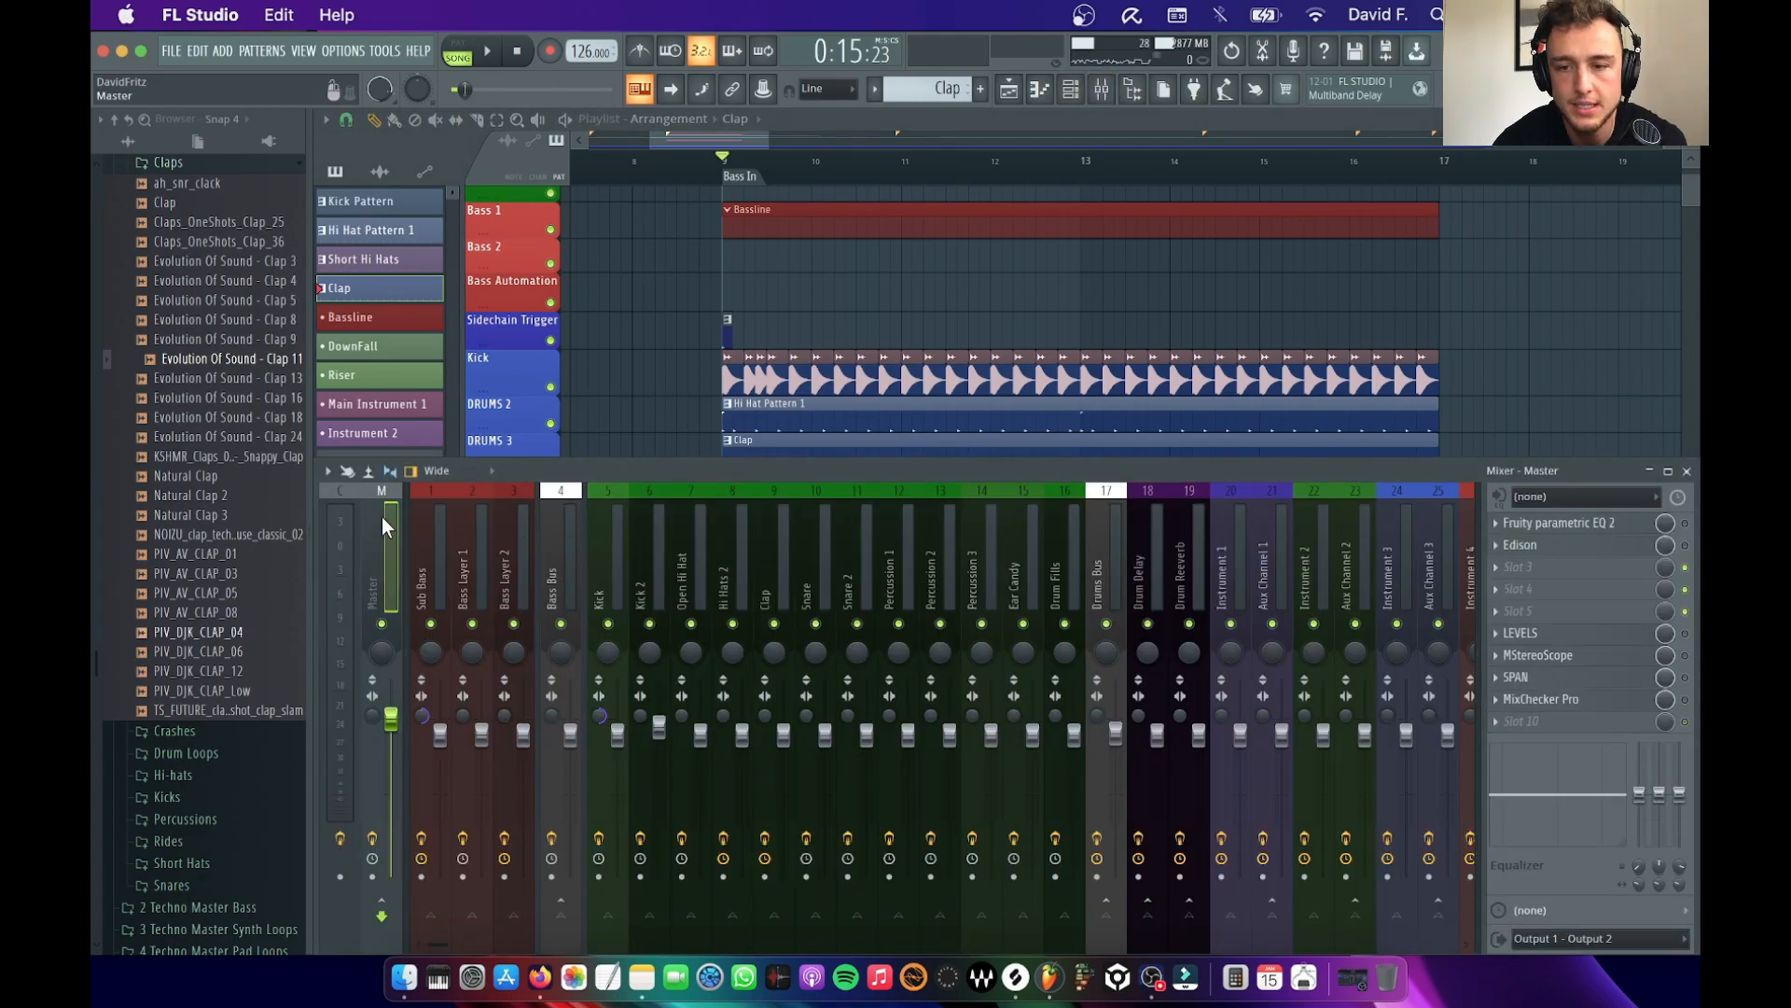
pyautogui.click(1551, 550)
pyautogui.moveTo(798, 285); pyautogui.dragTo(266, 289)
# Mute the Kick and DRUMS 2 playlist tracks and play the layered clap without them
pyautogui.click(551, 387)
pyautogui.scroll(-4, 655, 384)
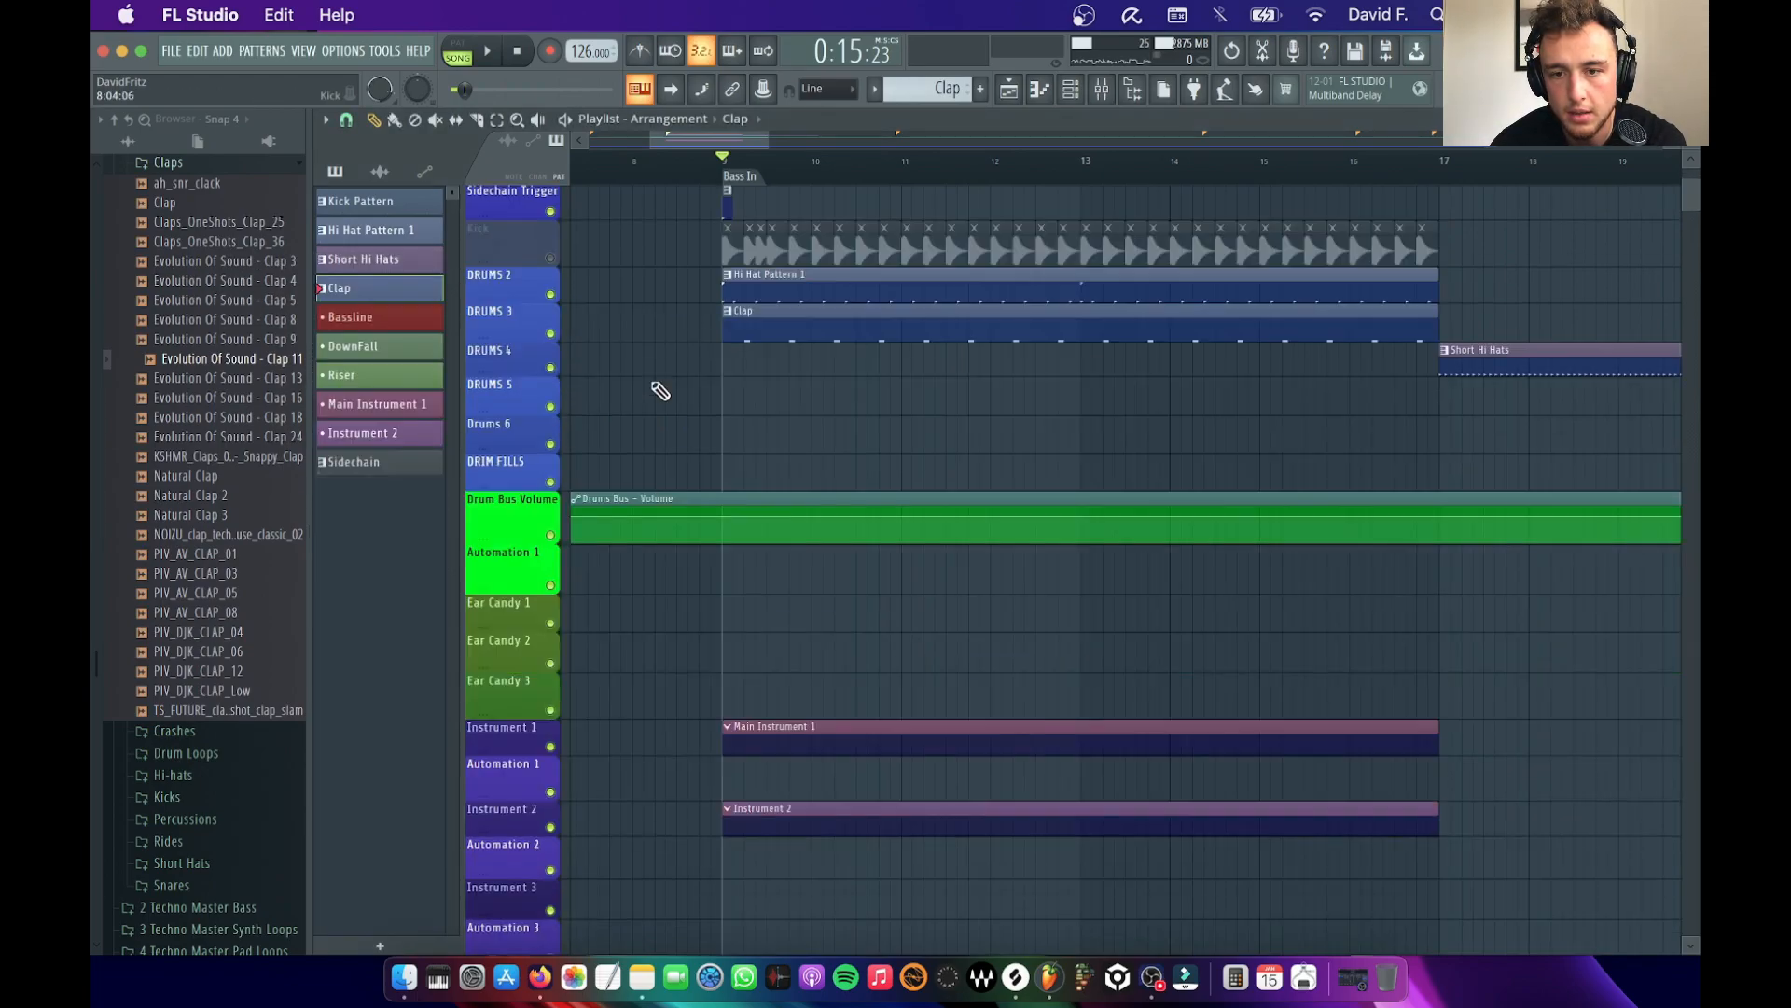
pyautogui.click(550, 265)
pyautogui.press('space')
pyautogui.press('space')
# Record the layered clap from the Master track into Edison during song playback
pyautogui.click(1101, 88)
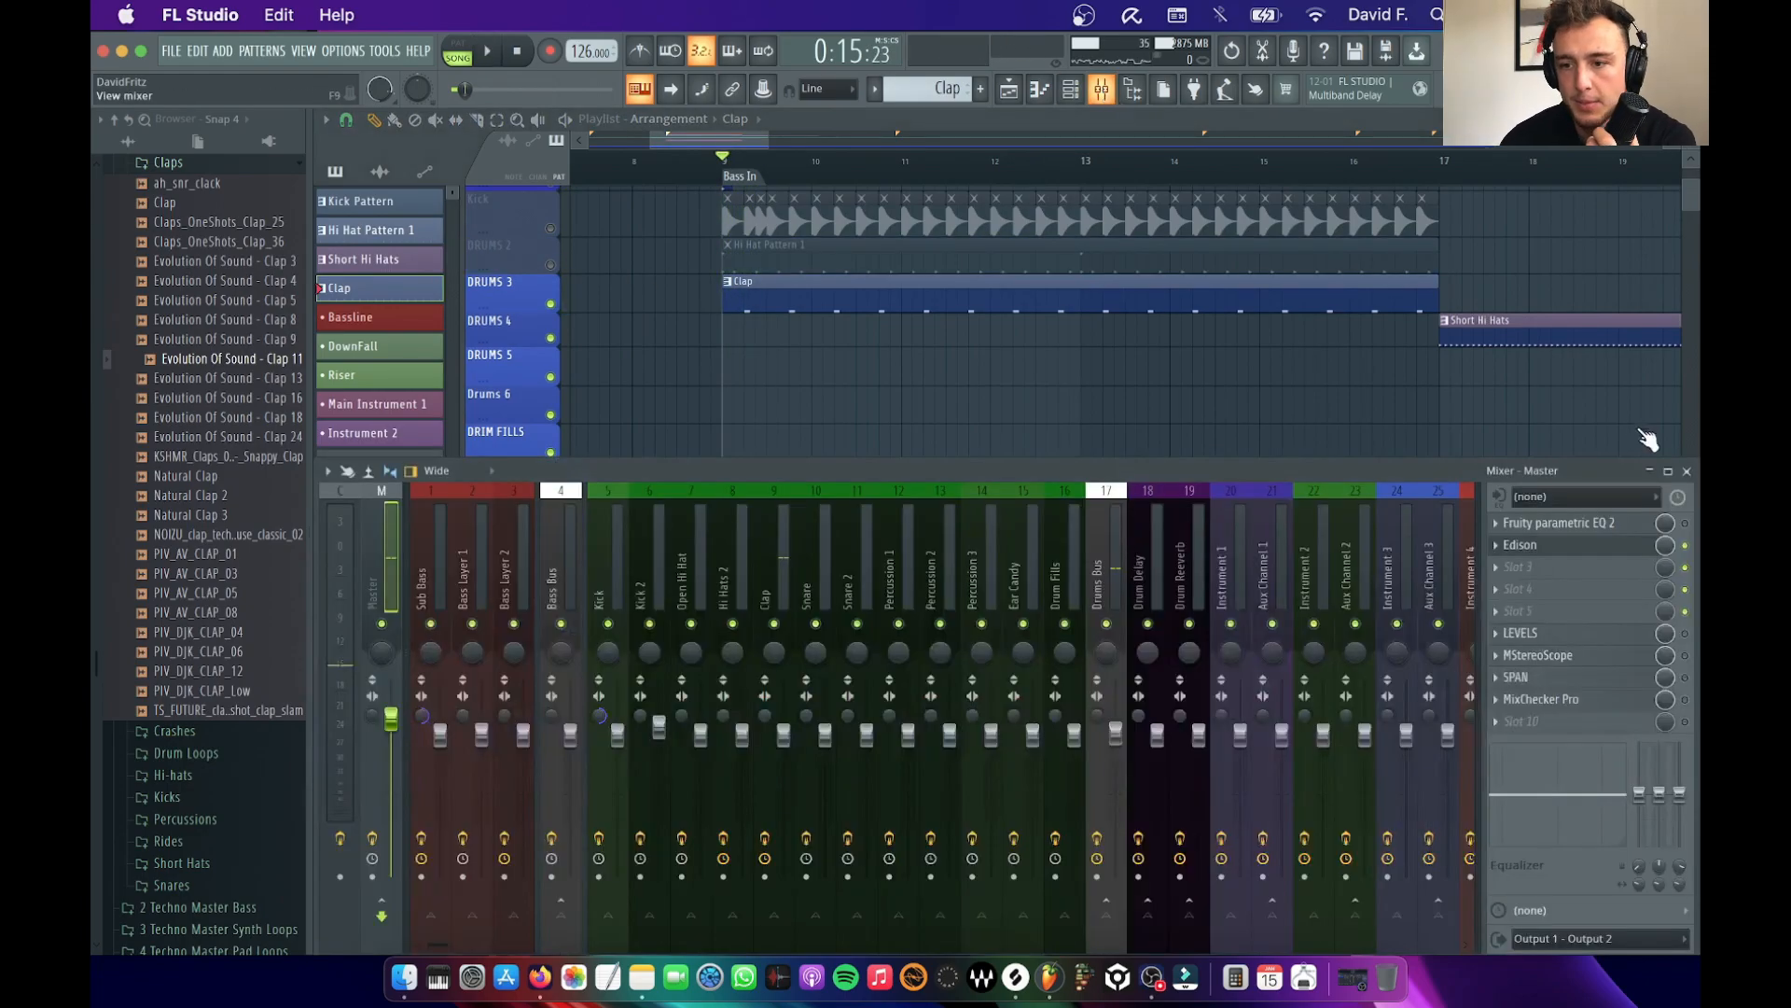
pyautogui.click(1581, 552)
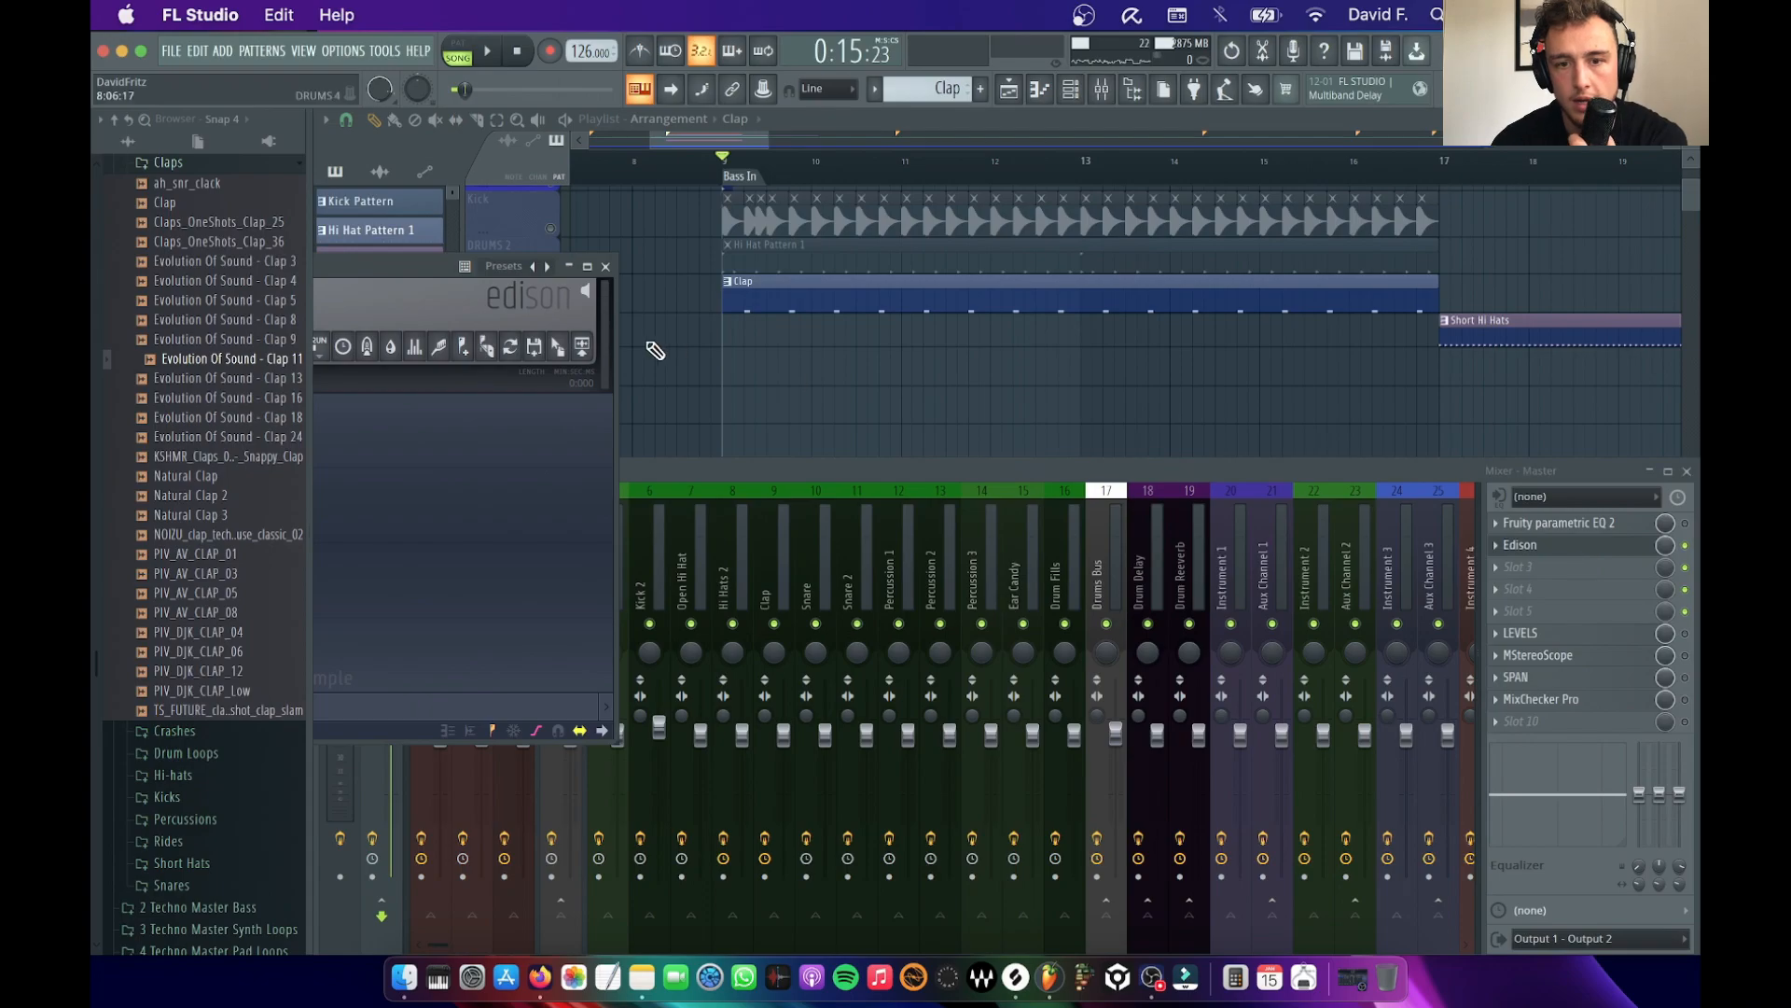
pyautogui.click(461, 317)
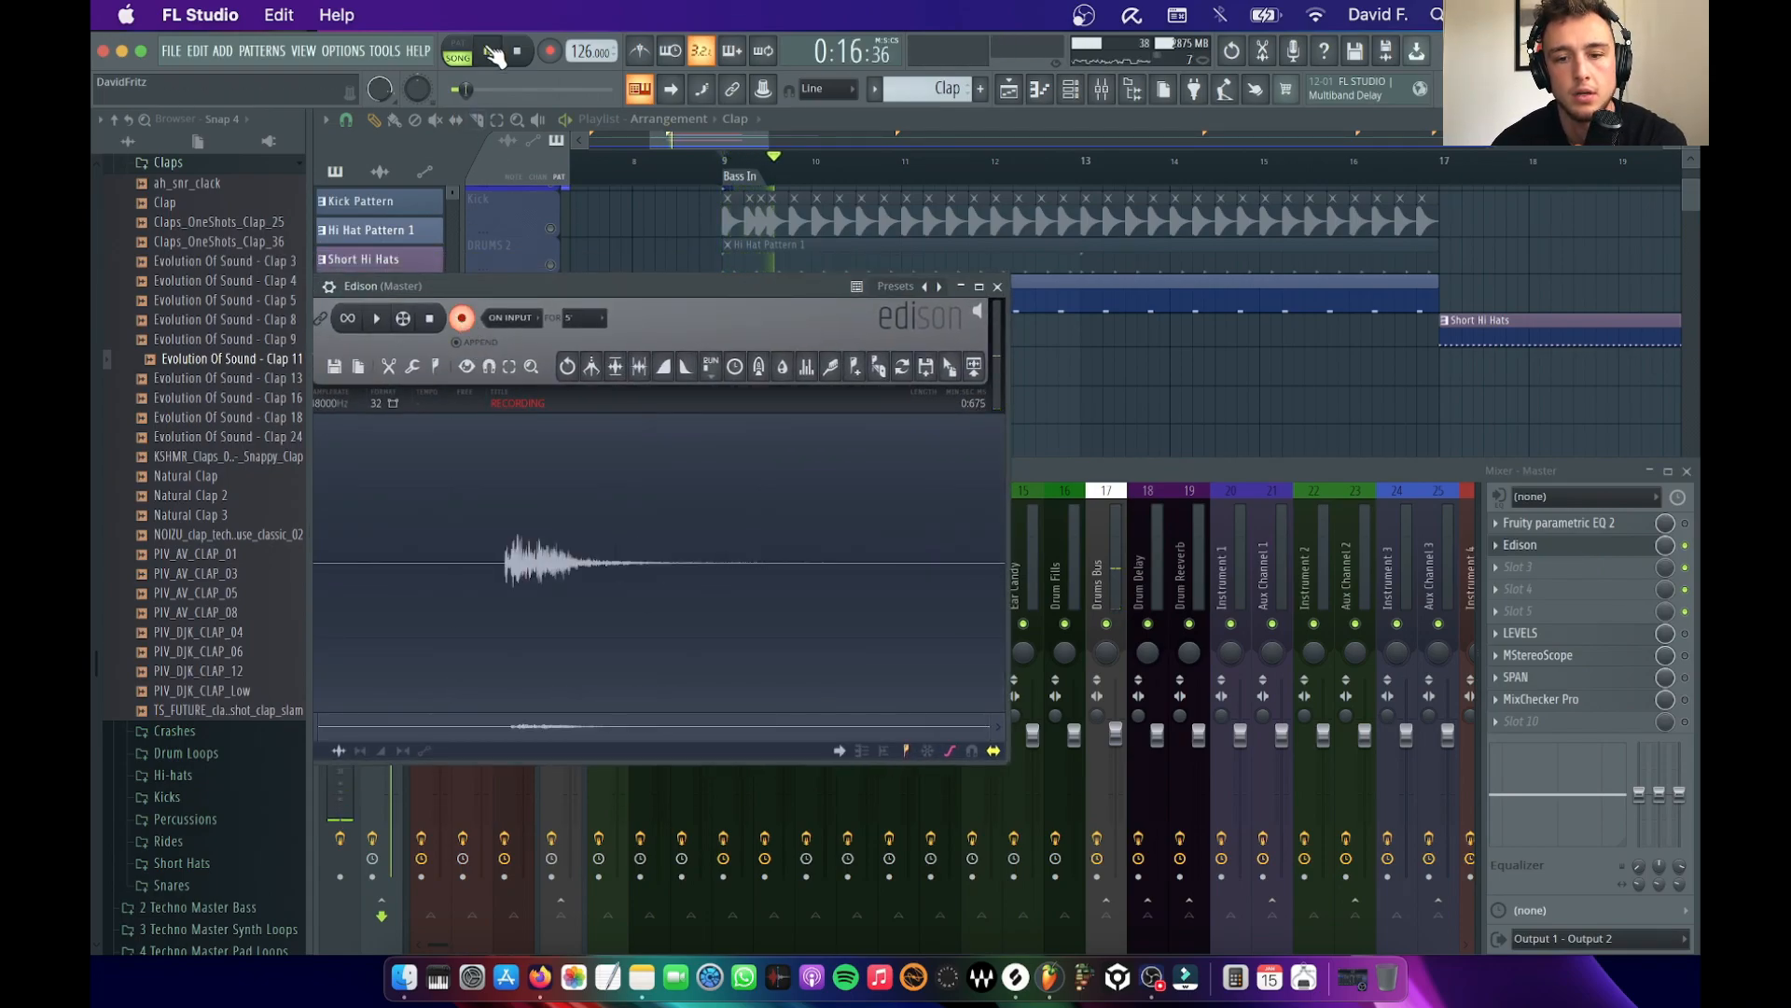
pyautogui.click(492, 54)
pyautogui.click(461, 317)
# Trim the Edison recording to the first clap hit by deleting the second hit and the leading silence, and play it back
pyautogui.click(429, 576)
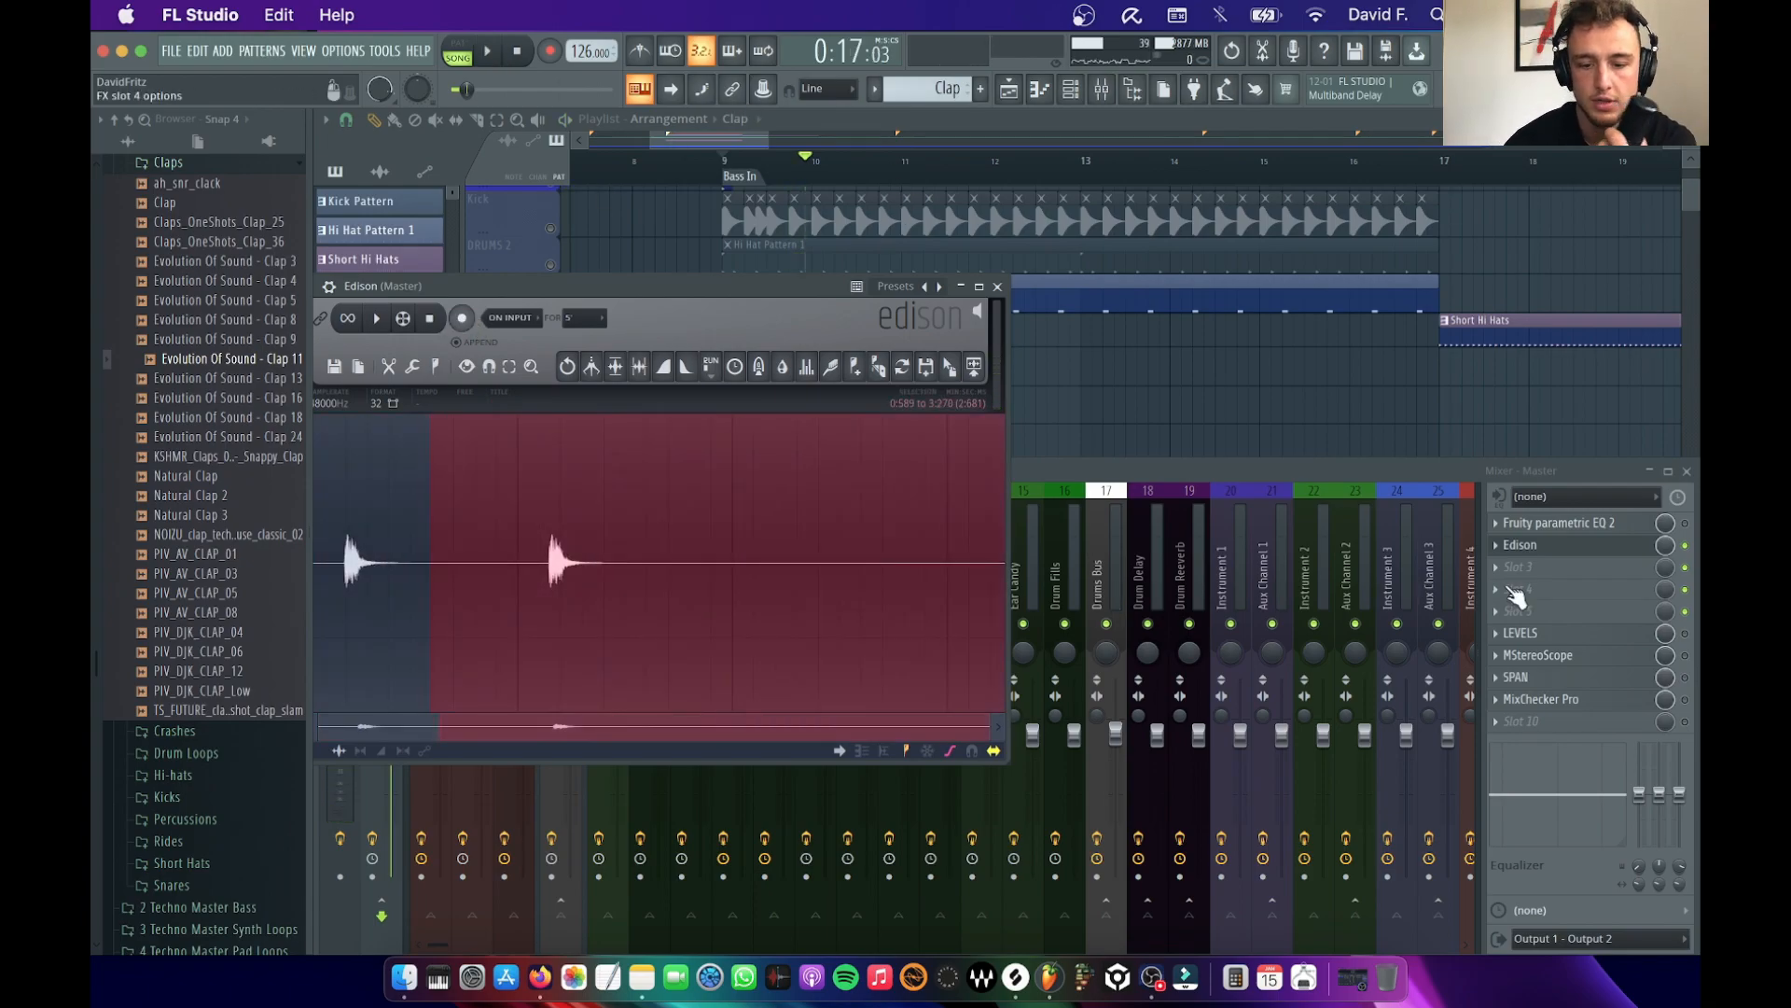
pyautogui.press('Delete')
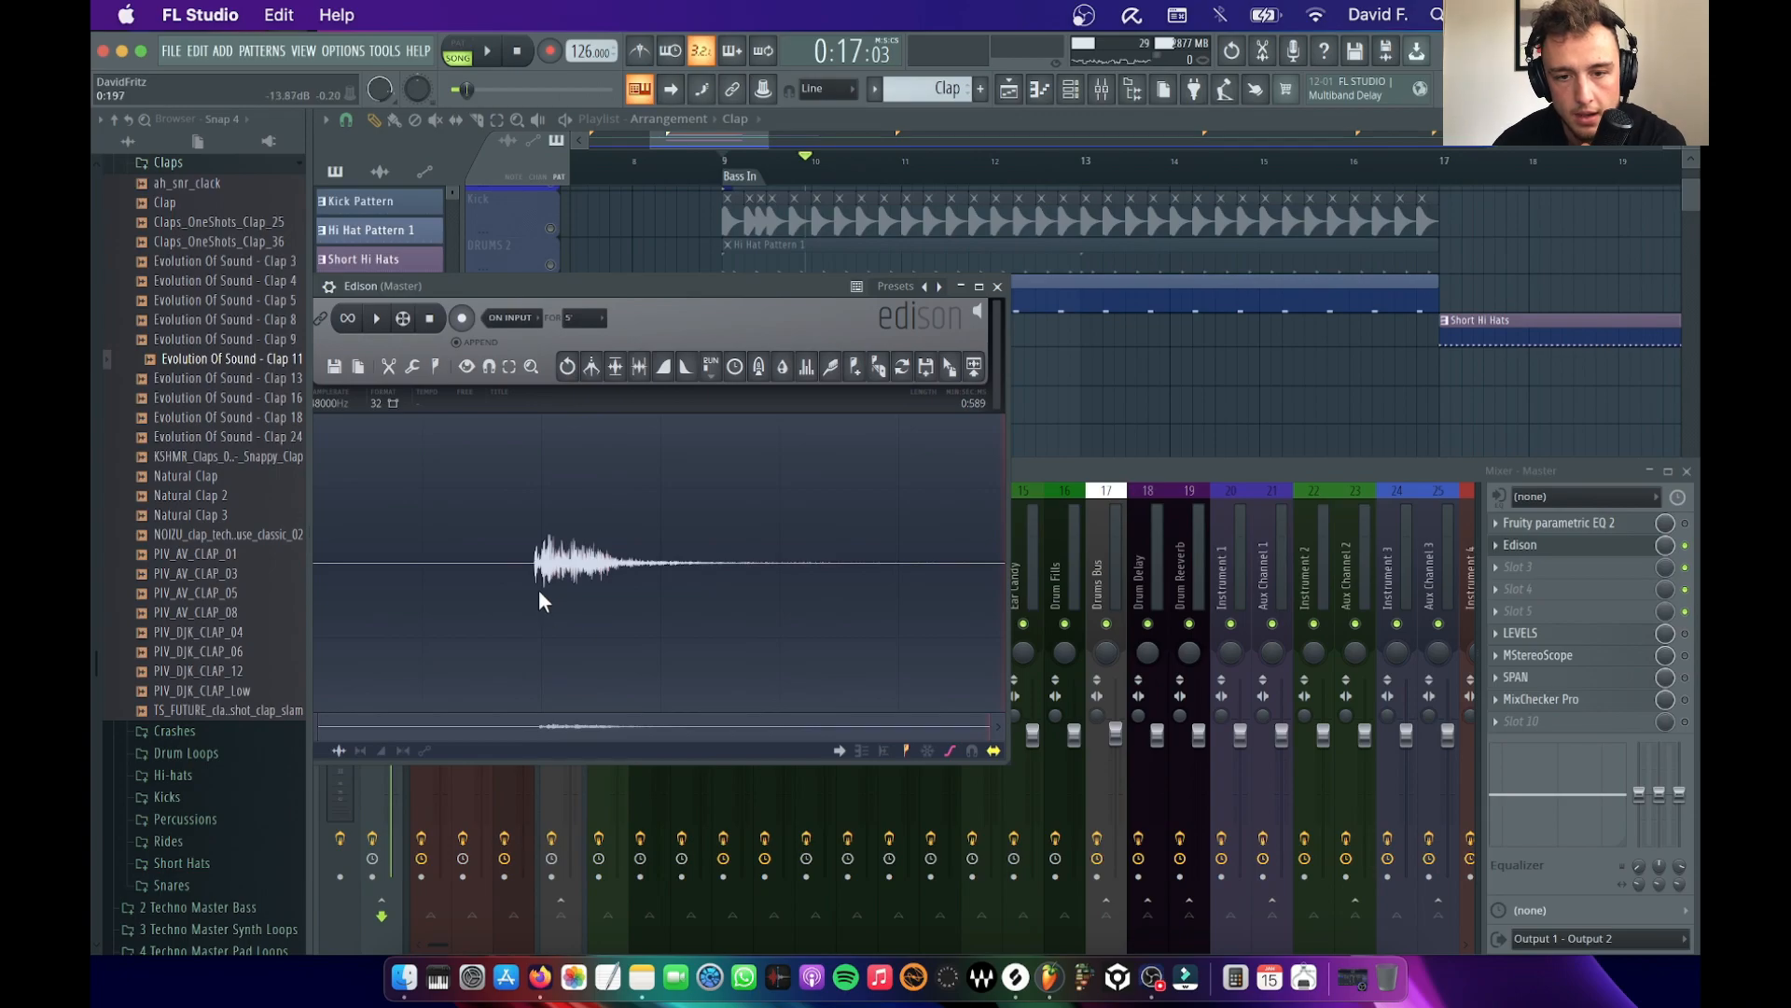
pyautogui.press('Delete')
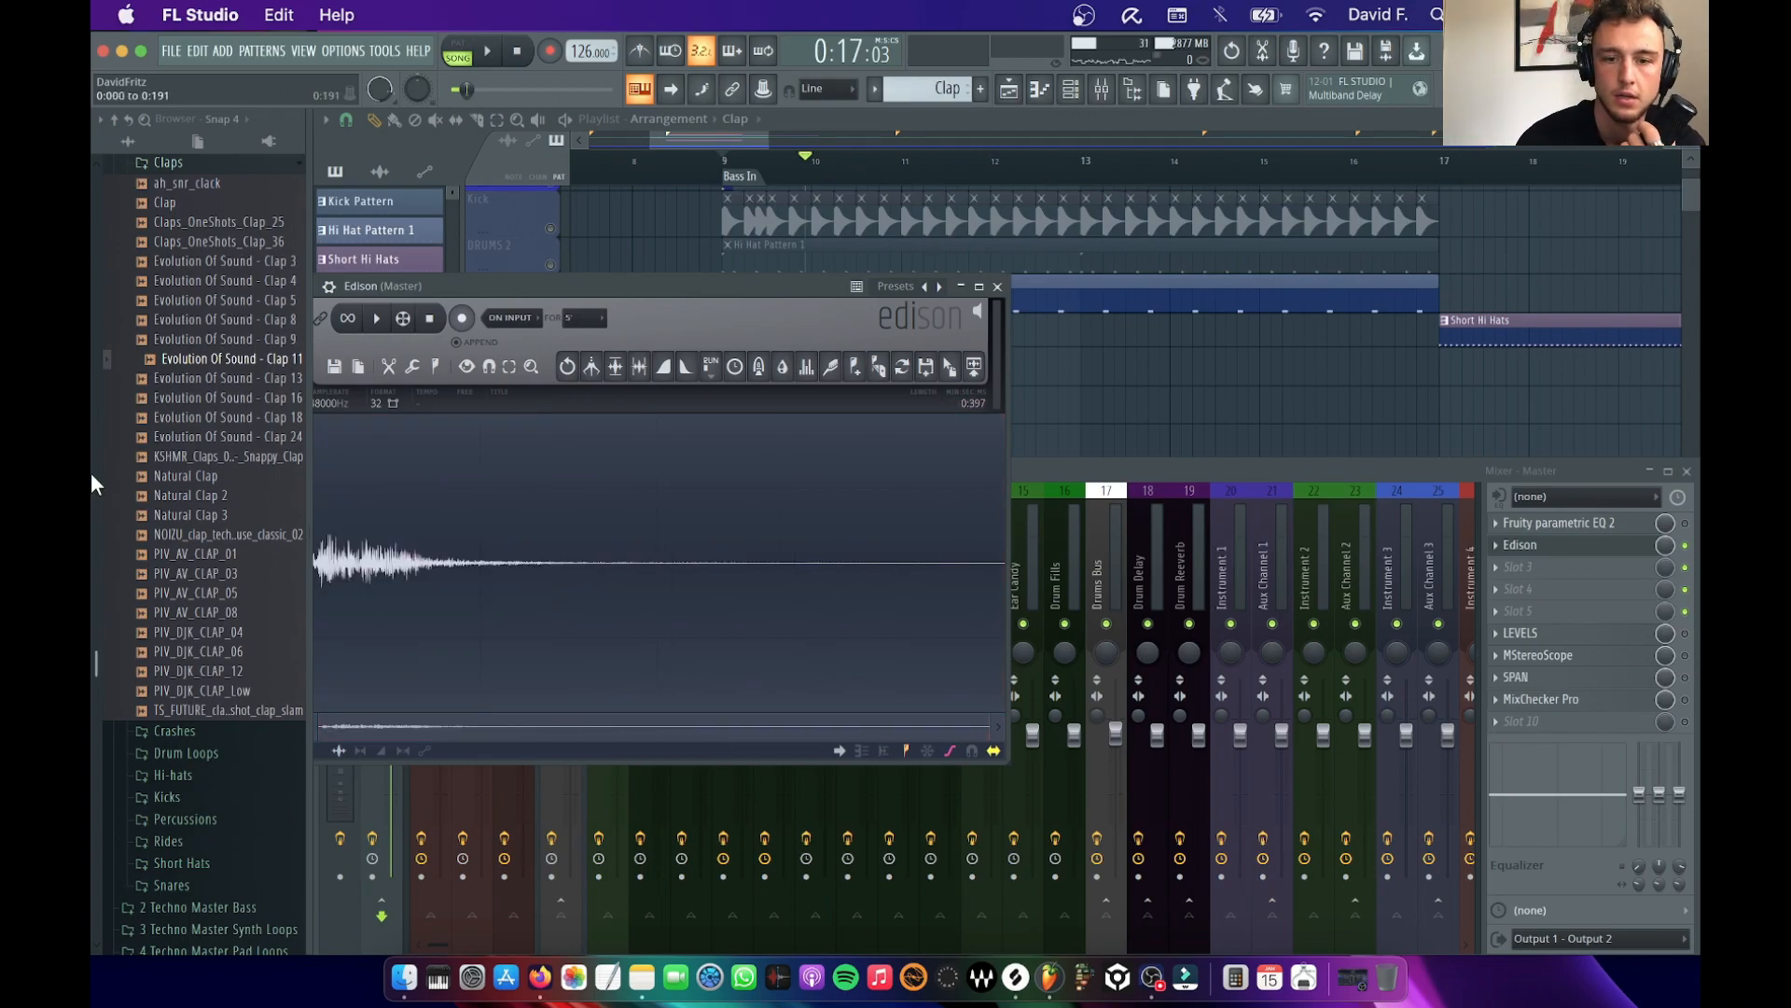
pyautogui.press('space')
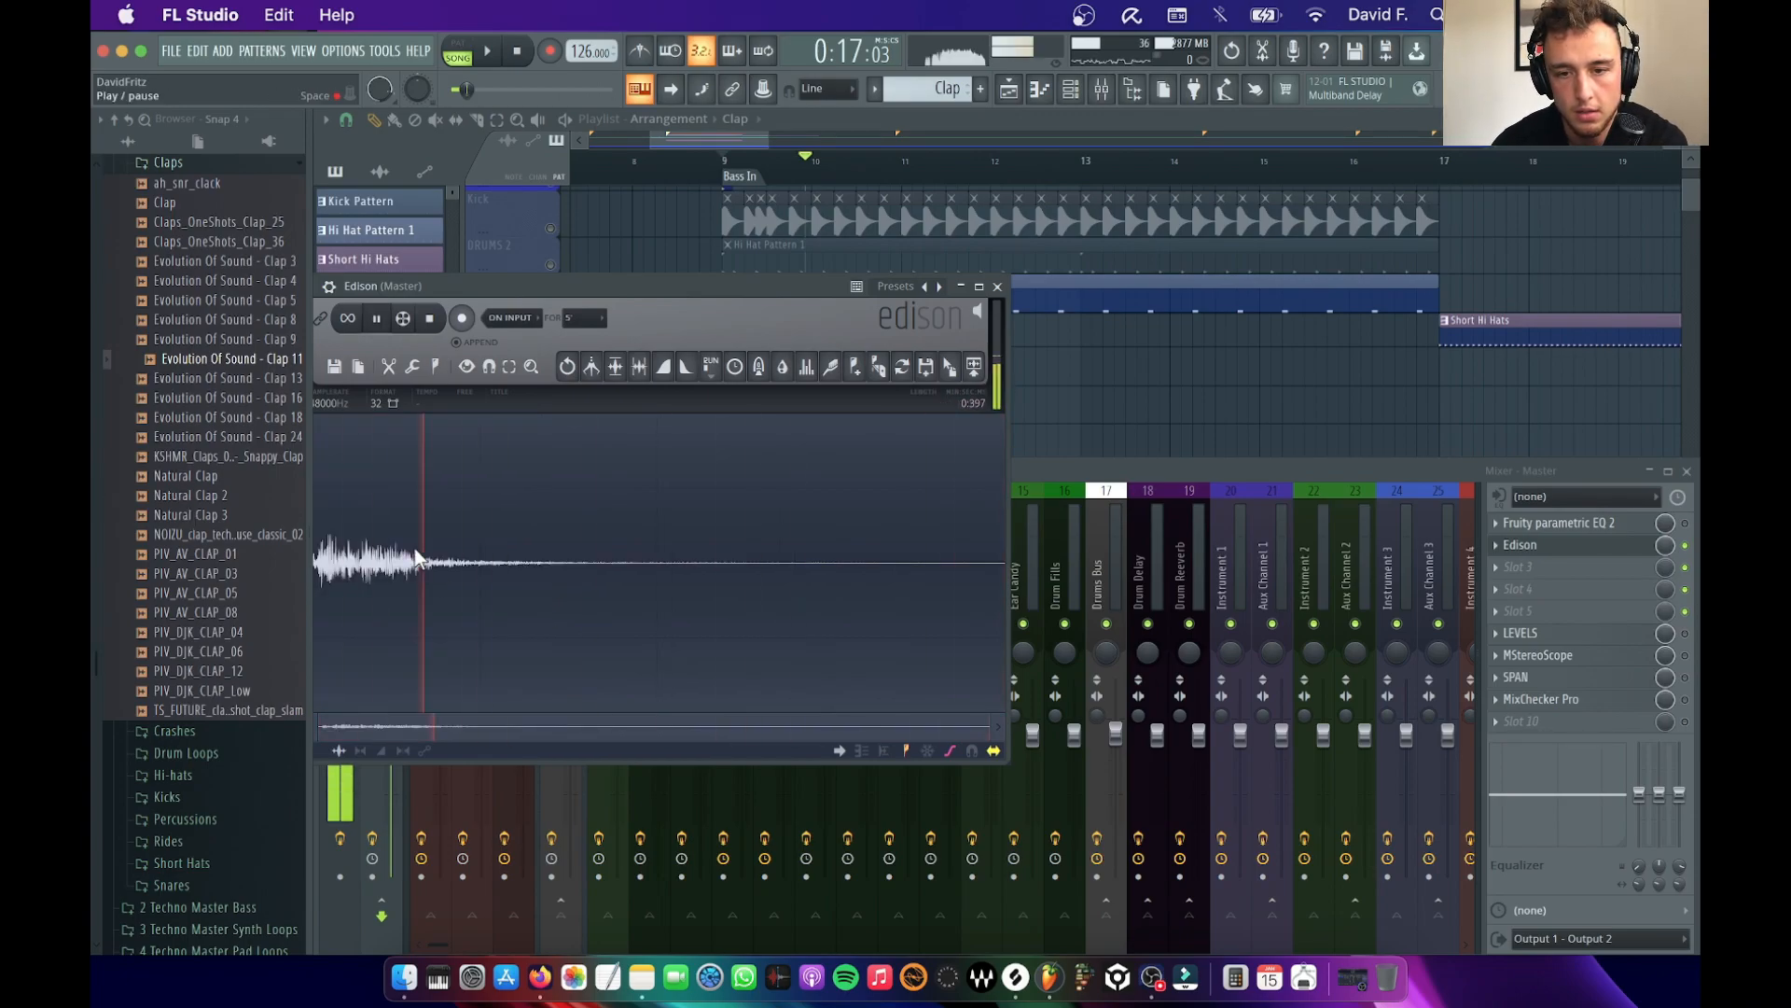
# Select the clap recording's silent tail in Edison and place the recorded clip on the DRUMS 4 track at bar 9
pyautogui.moveTo(668, 572); pyautogui.dragTo(1081, 609)
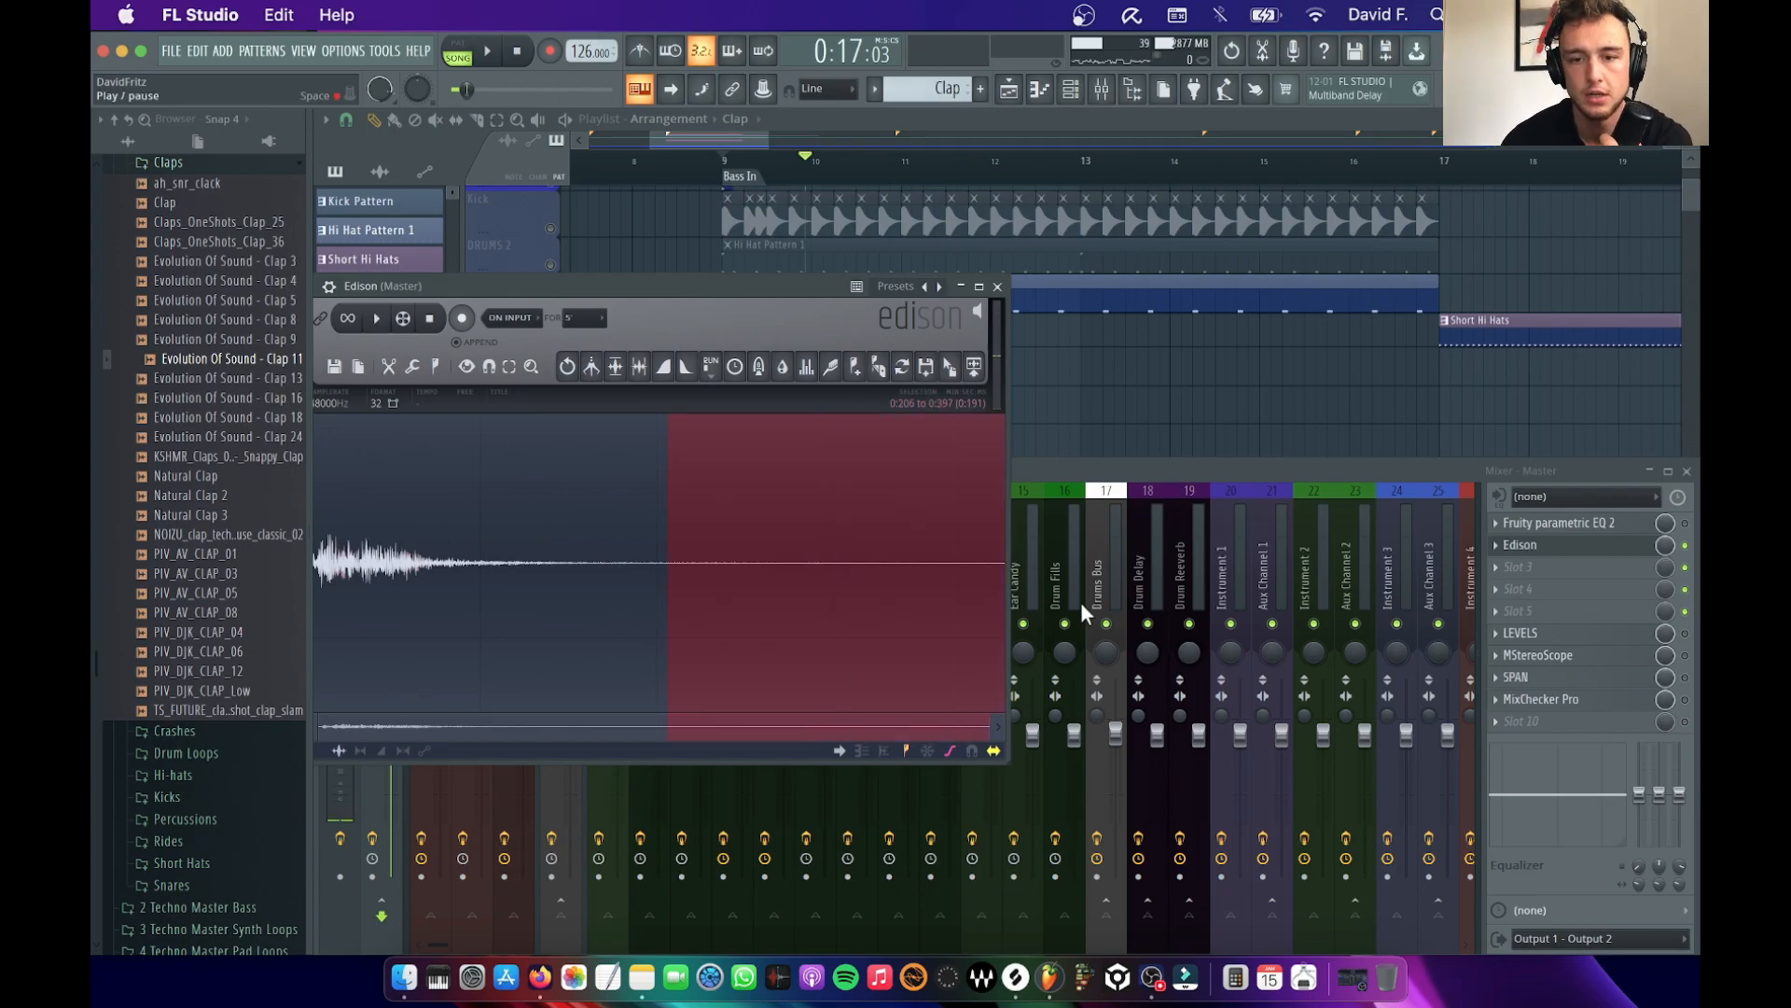
pyautogui.moveTo(333, 590); pyautogui.dragTo(119, 571)
pyautogui.moveTo(949, 368); pyautogui.dragTo(726, 347)
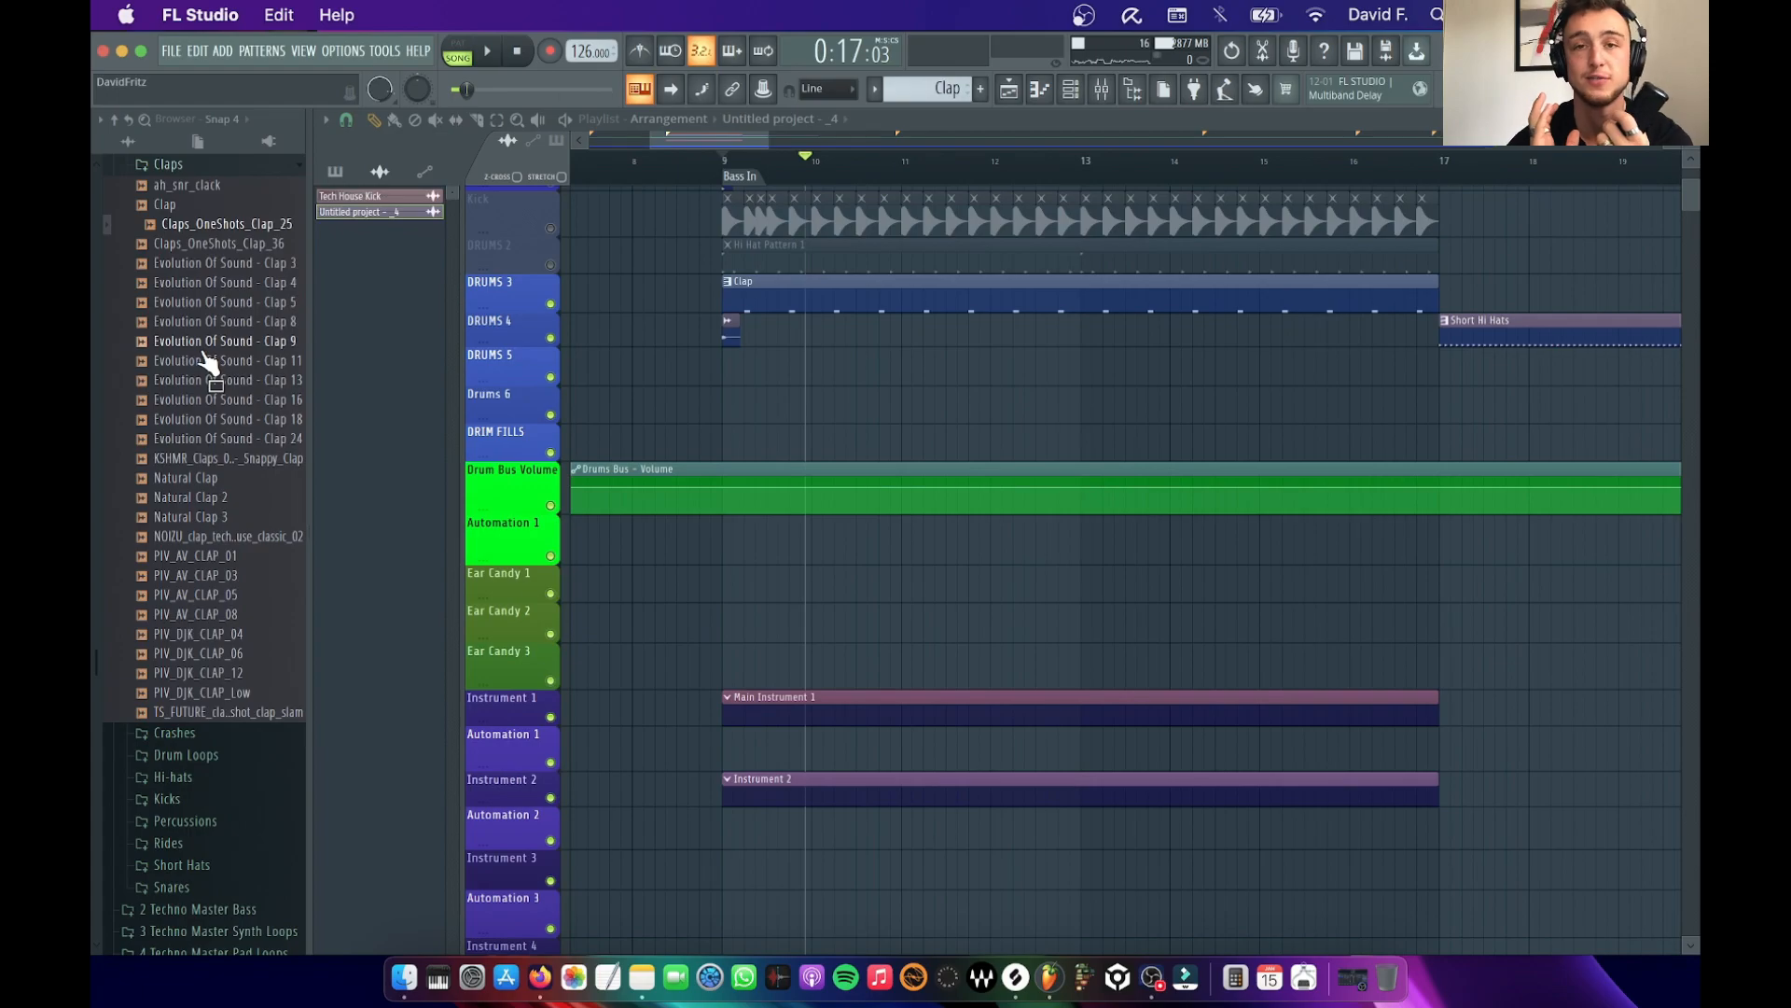
pyautogui.scroll(5, 192, 390)
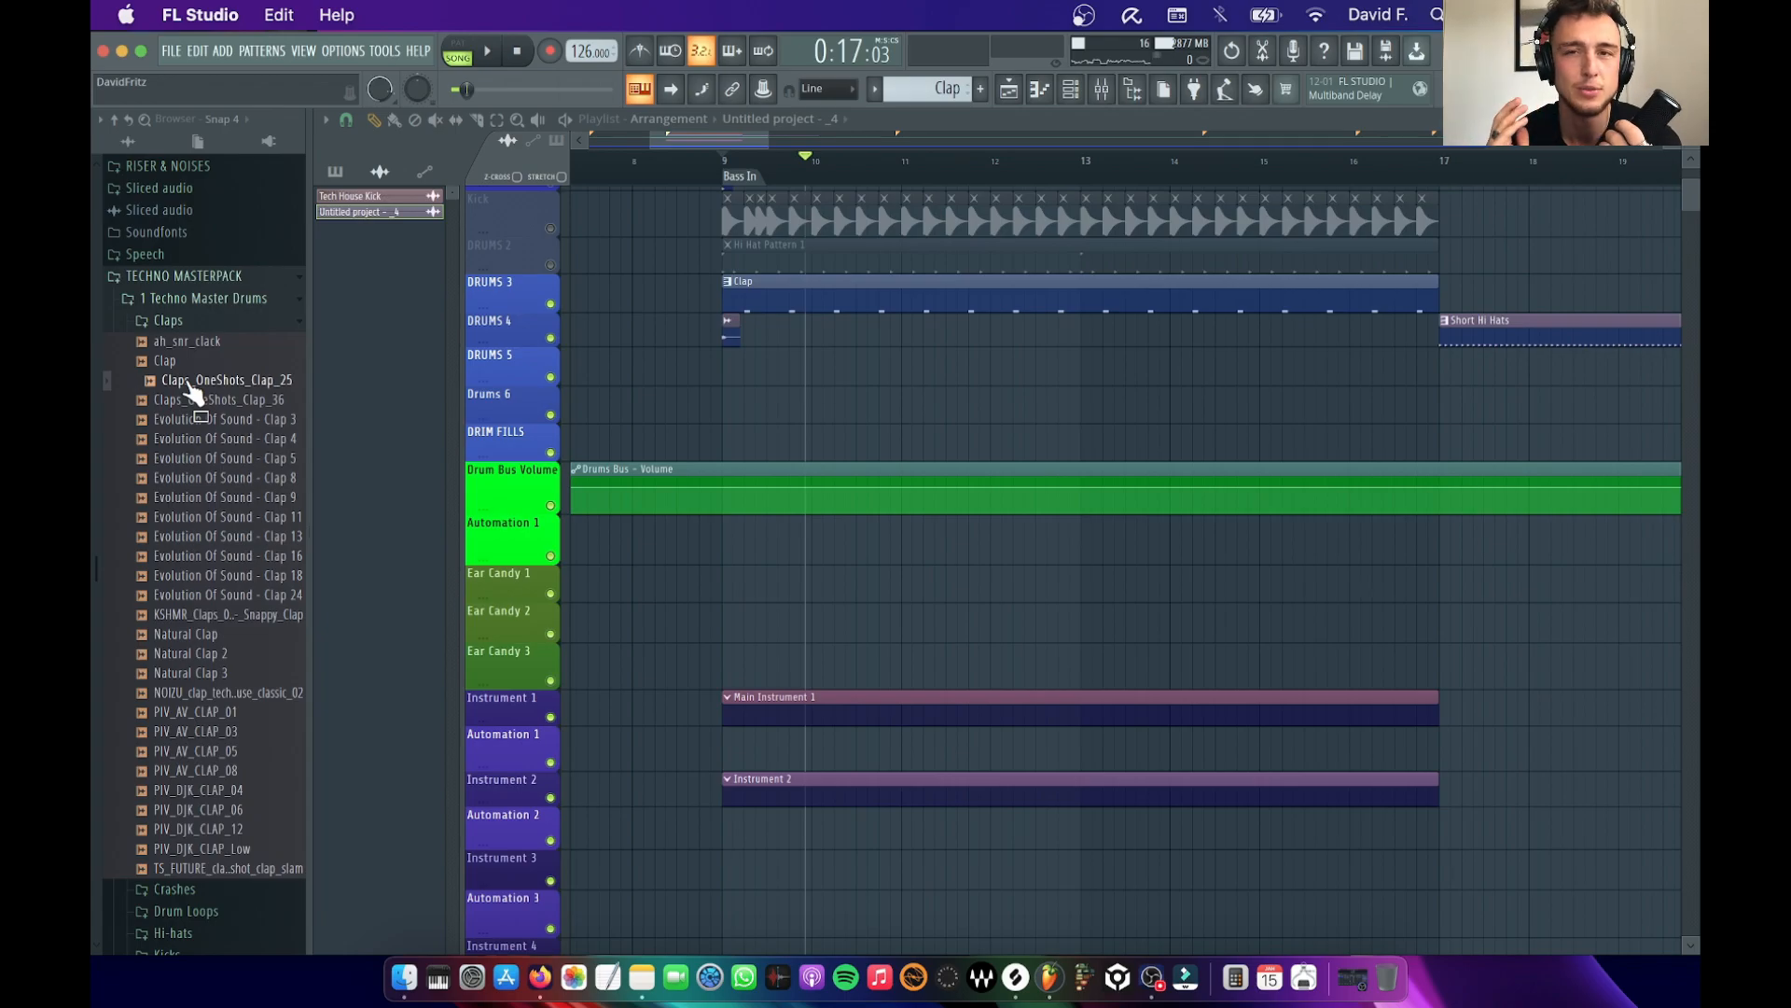
pyautogui.scroll(-3, 830, 231)
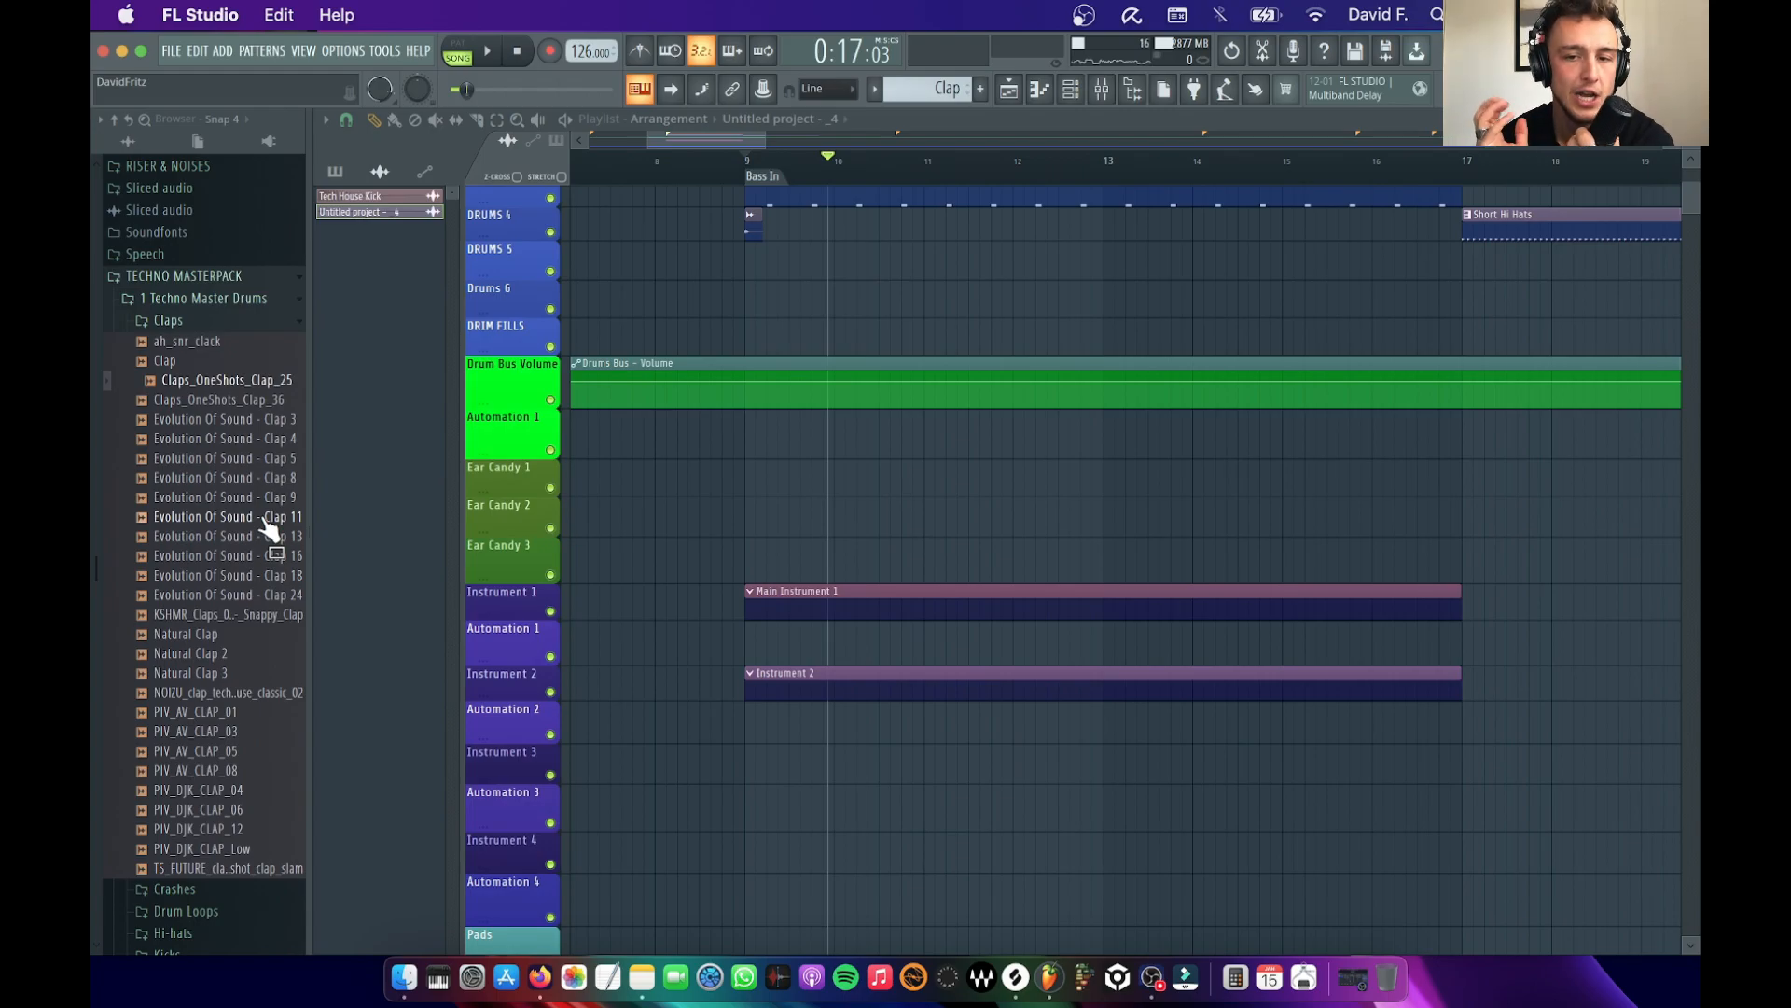
# Show all channels in the channel rack, open the Serum instrument on mixer track 20 and audition its LD - Booyah patch with a few notes
pyautogui.click(1082, 88)
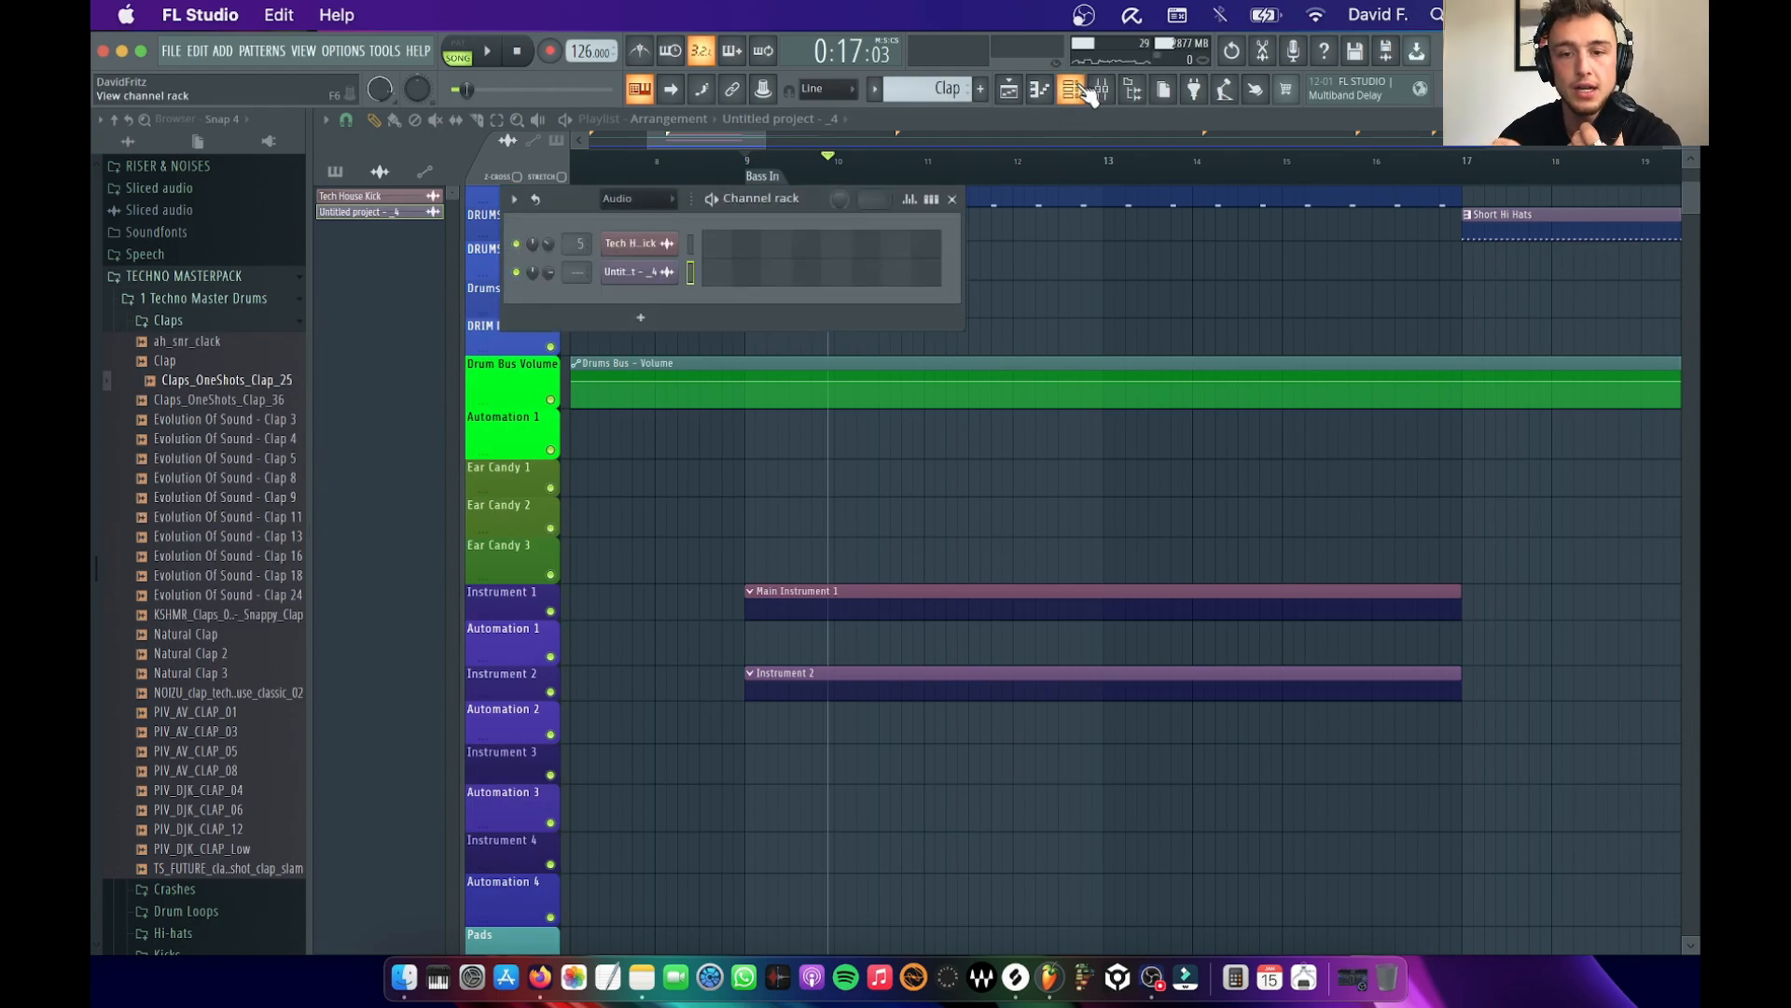
pyautogui.click(662, 200)
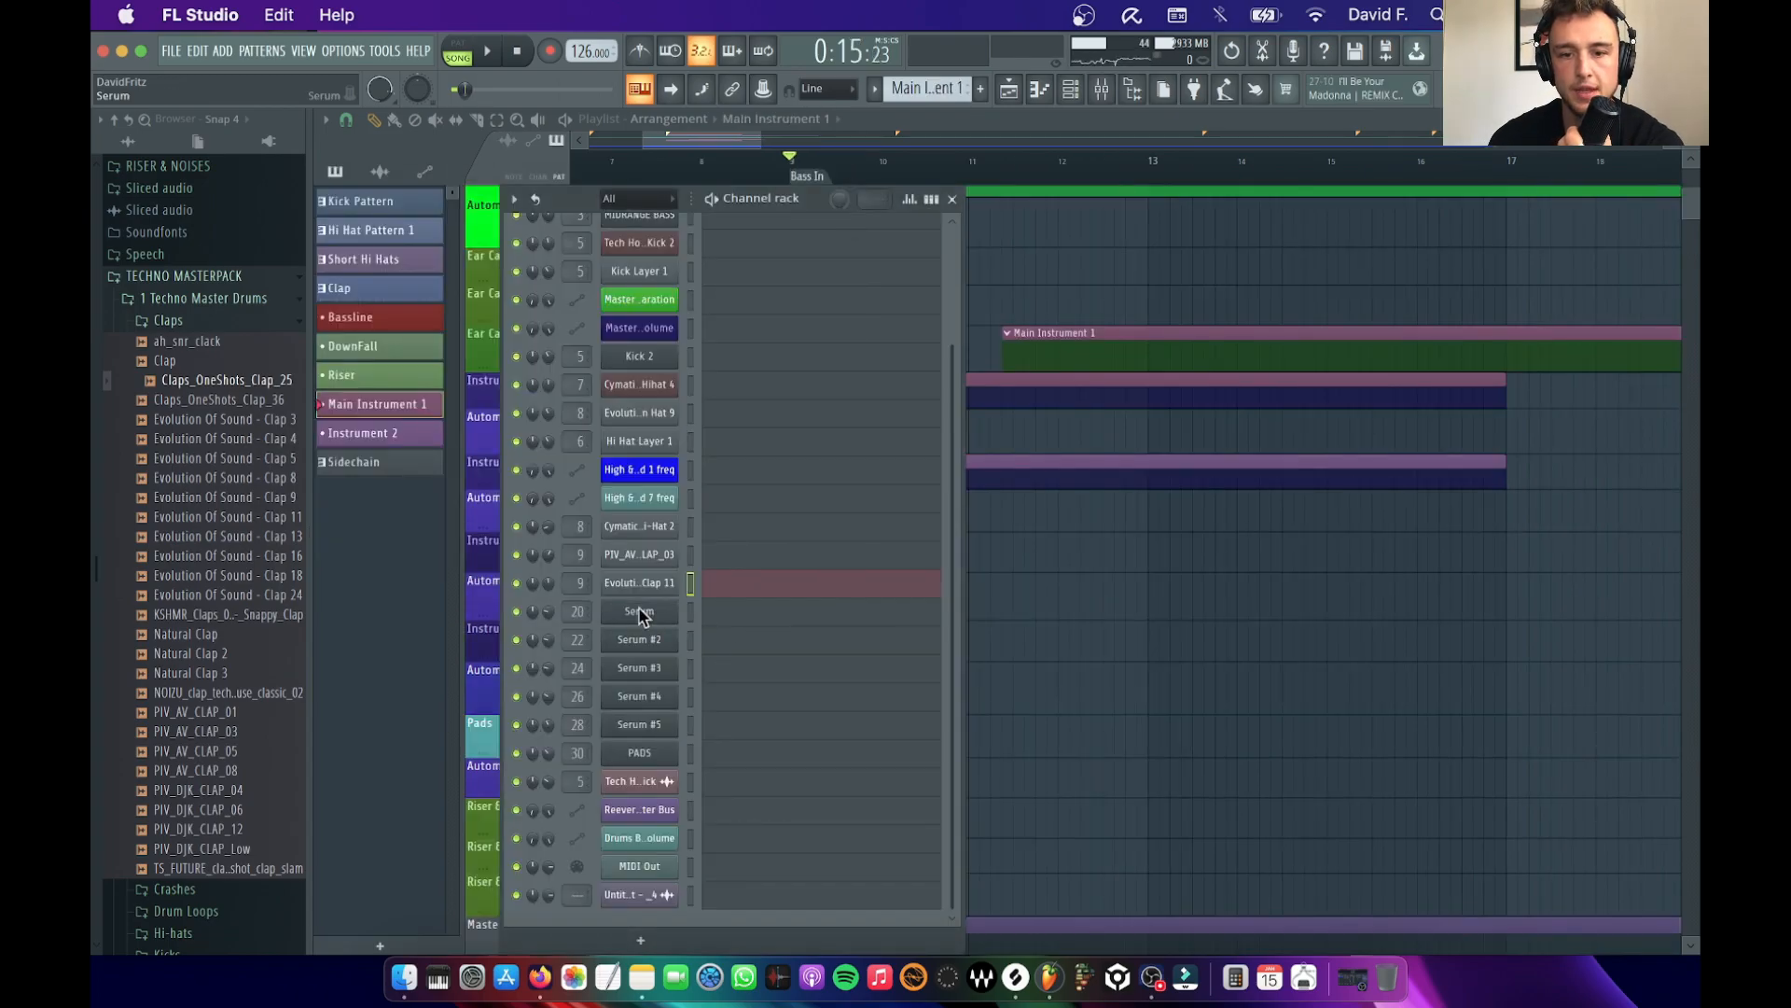
pyautogui.click(640, 612)
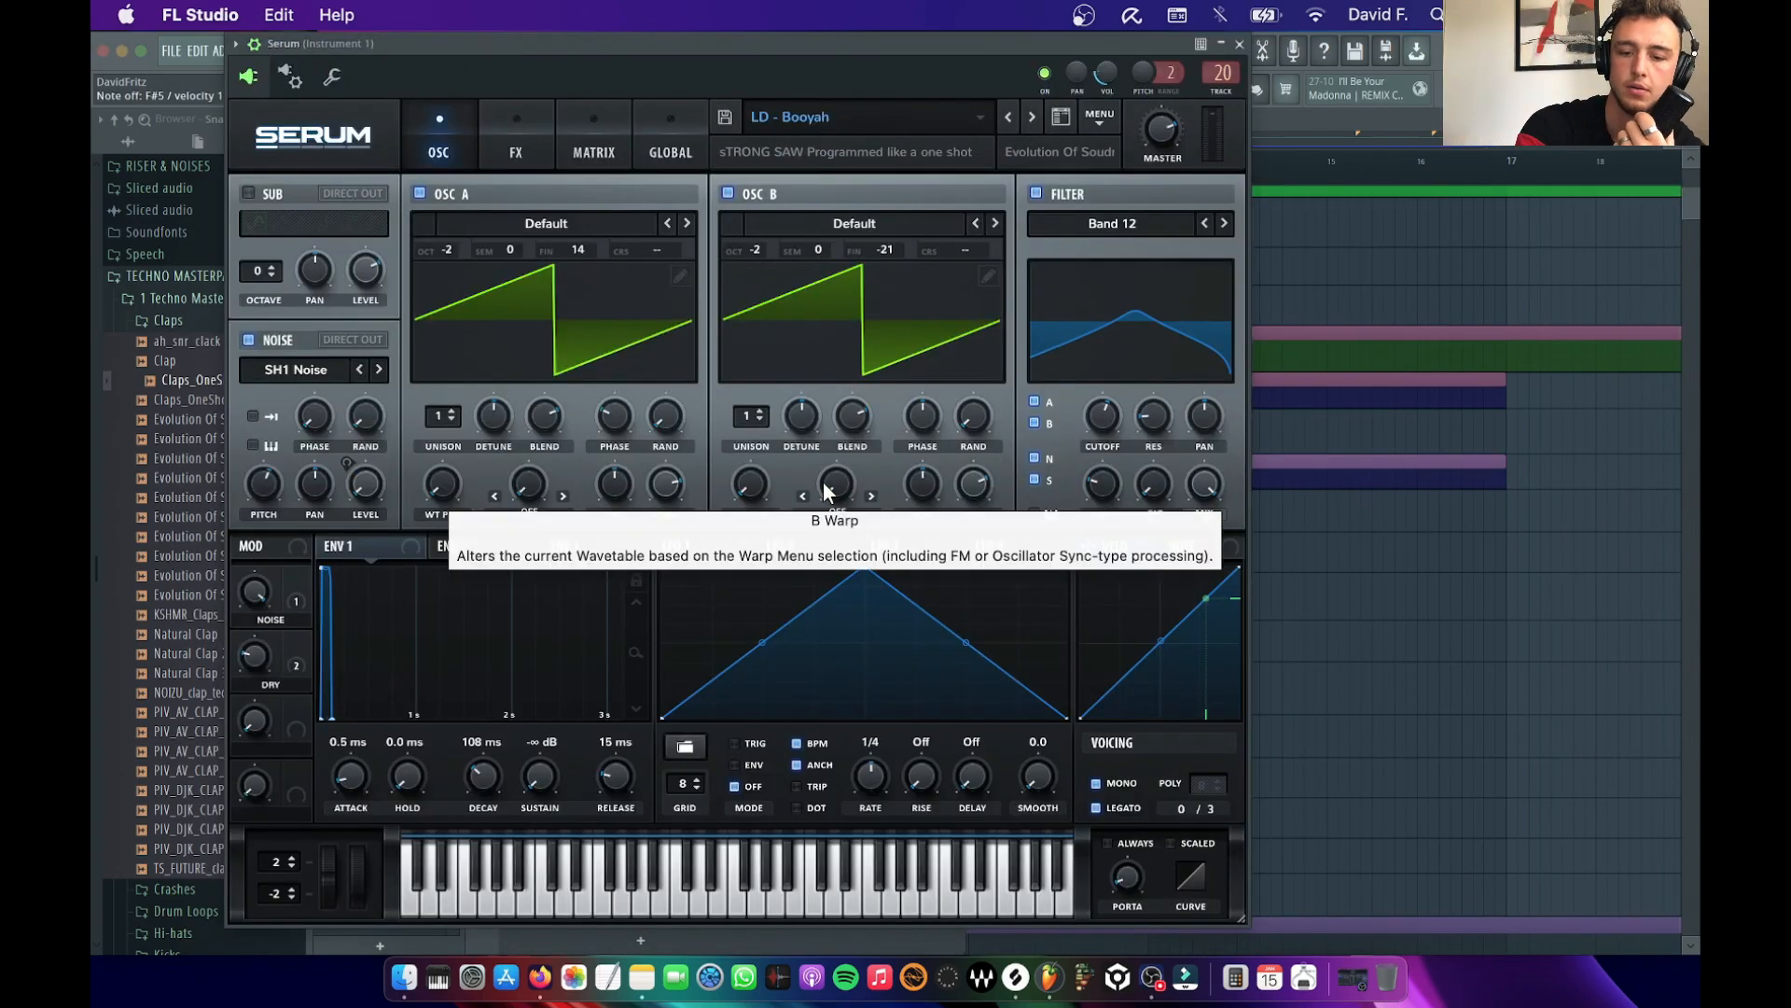
pyautogui.press('v')
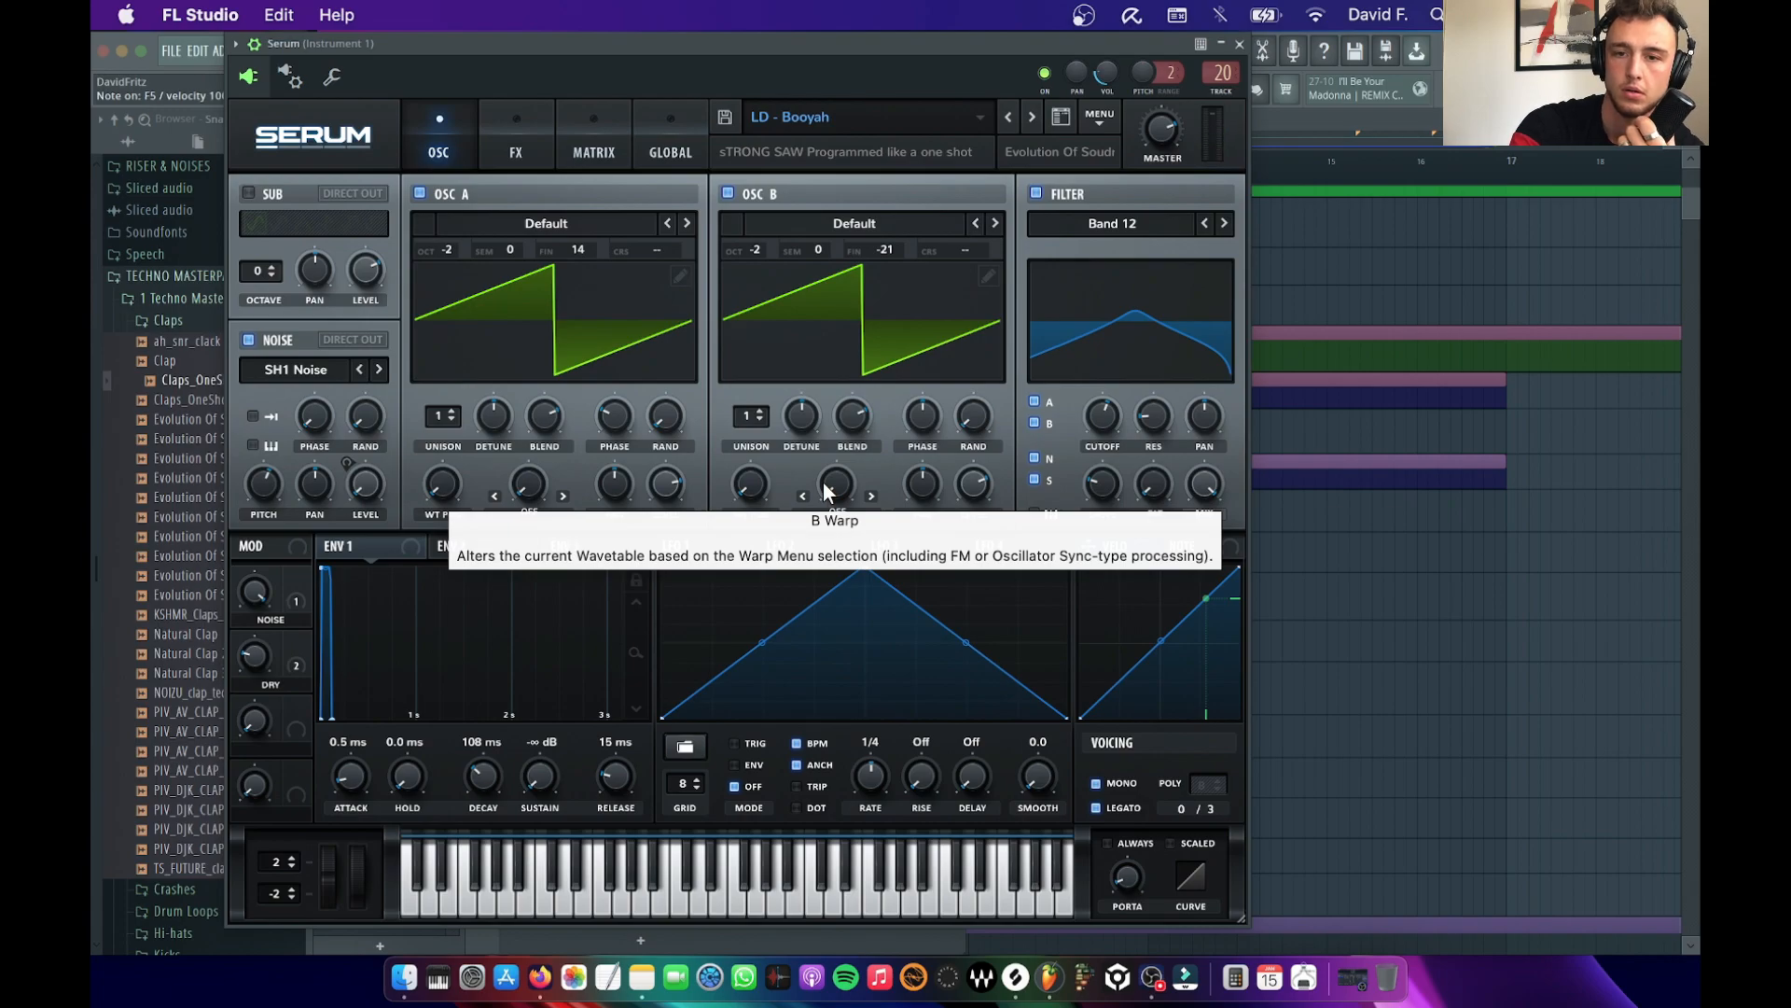
pyautogui.press('v')
pyautogui.press('v')
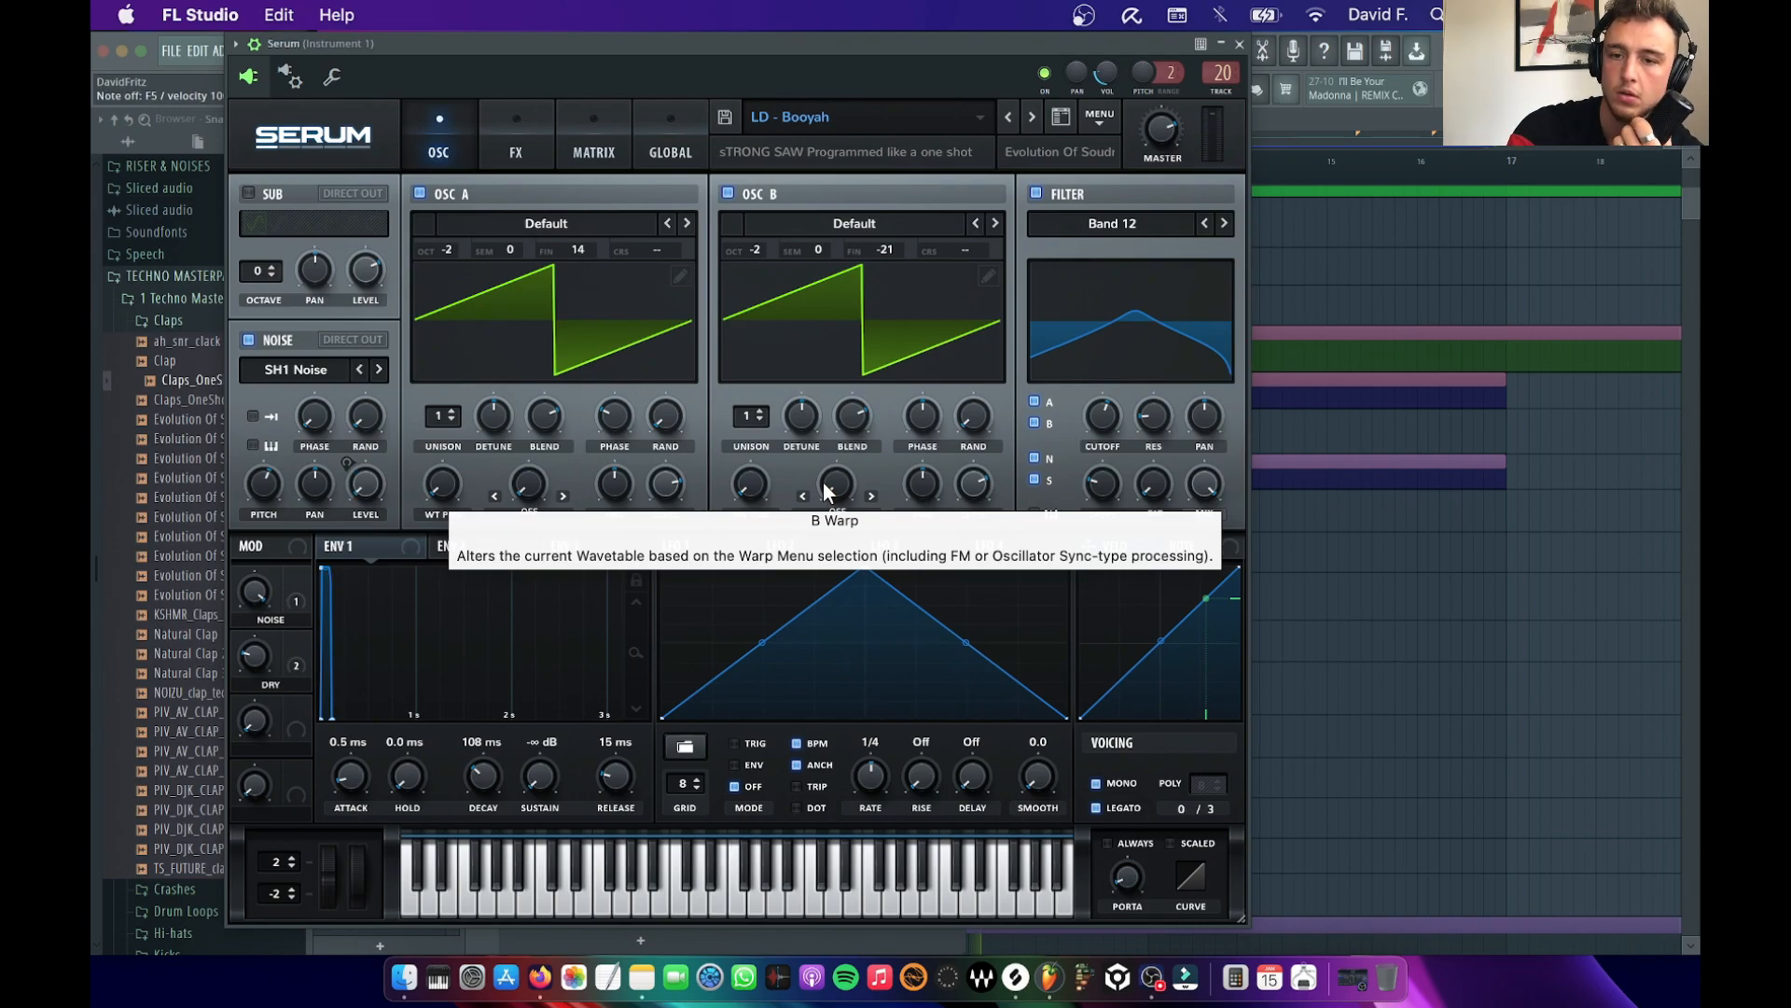
pyautogui.press('v')
pyautogui.press('d')
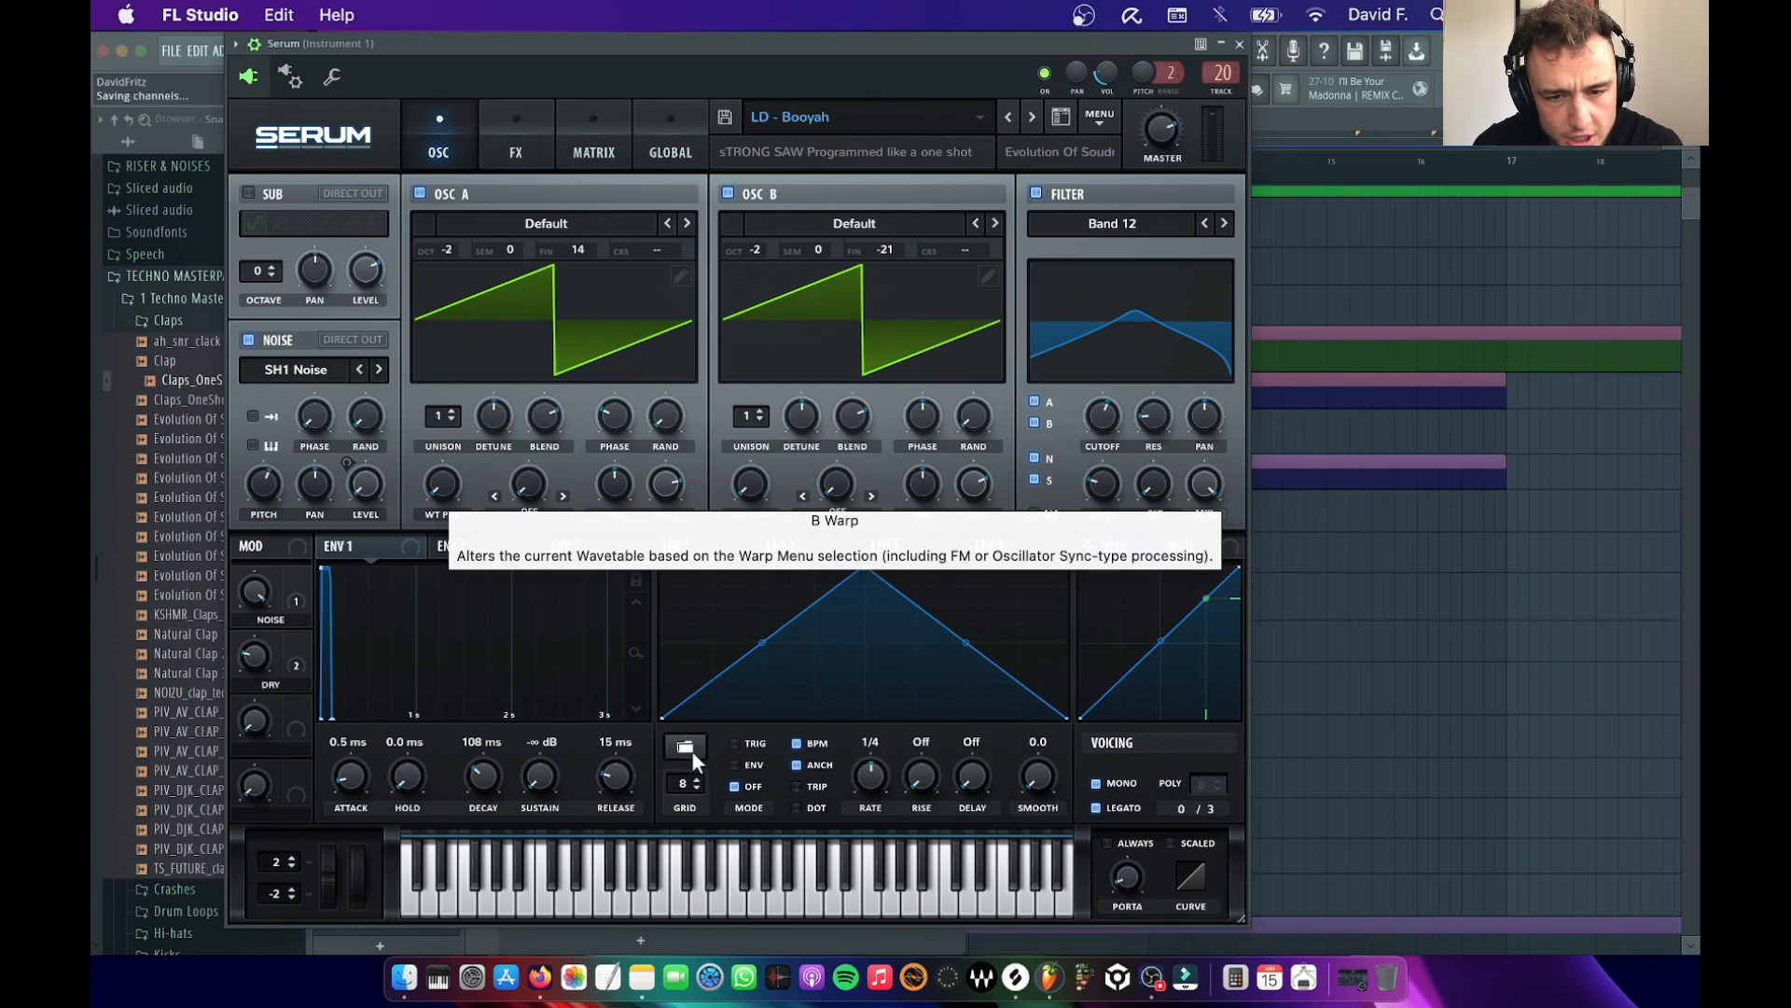
# Lengthen Serum's envelope 1 decay to 1.85 s, audition the sound and close the instrument
pyautogui.moveTo(494, 756); pyautogui.dragTo(494, 648)
pyautogui.press('v')
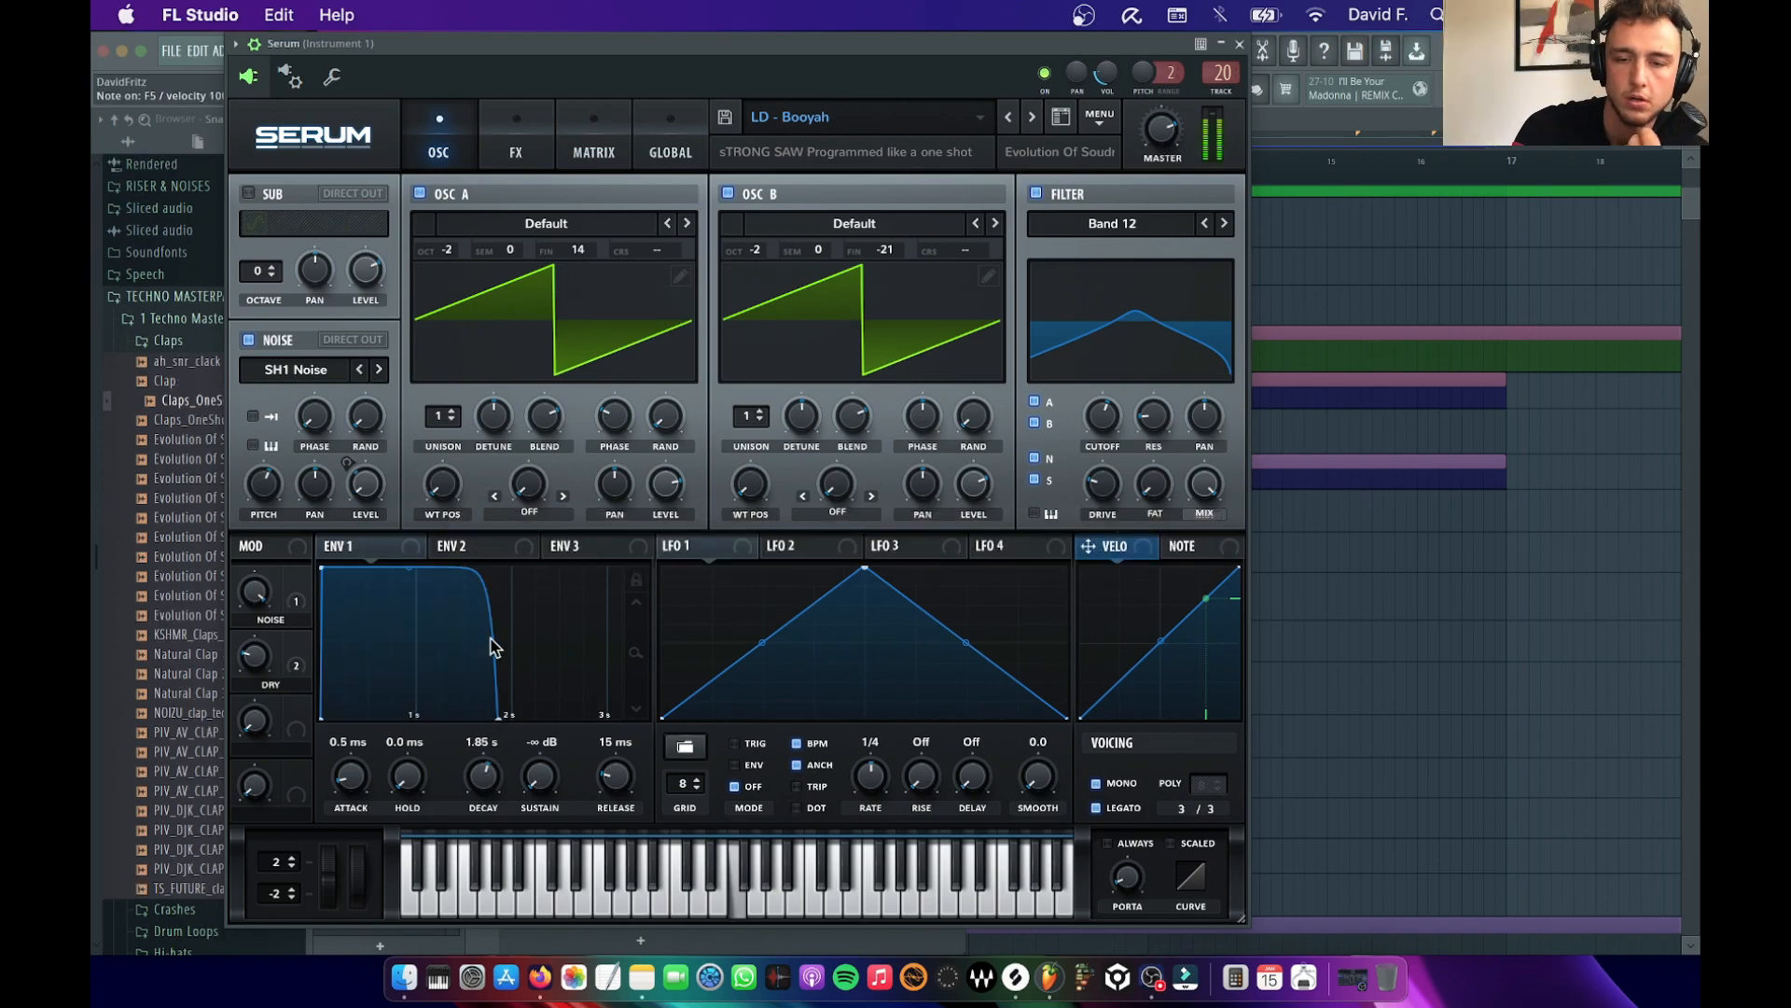
pyautogui.press('v')
pyautogui.press('v')
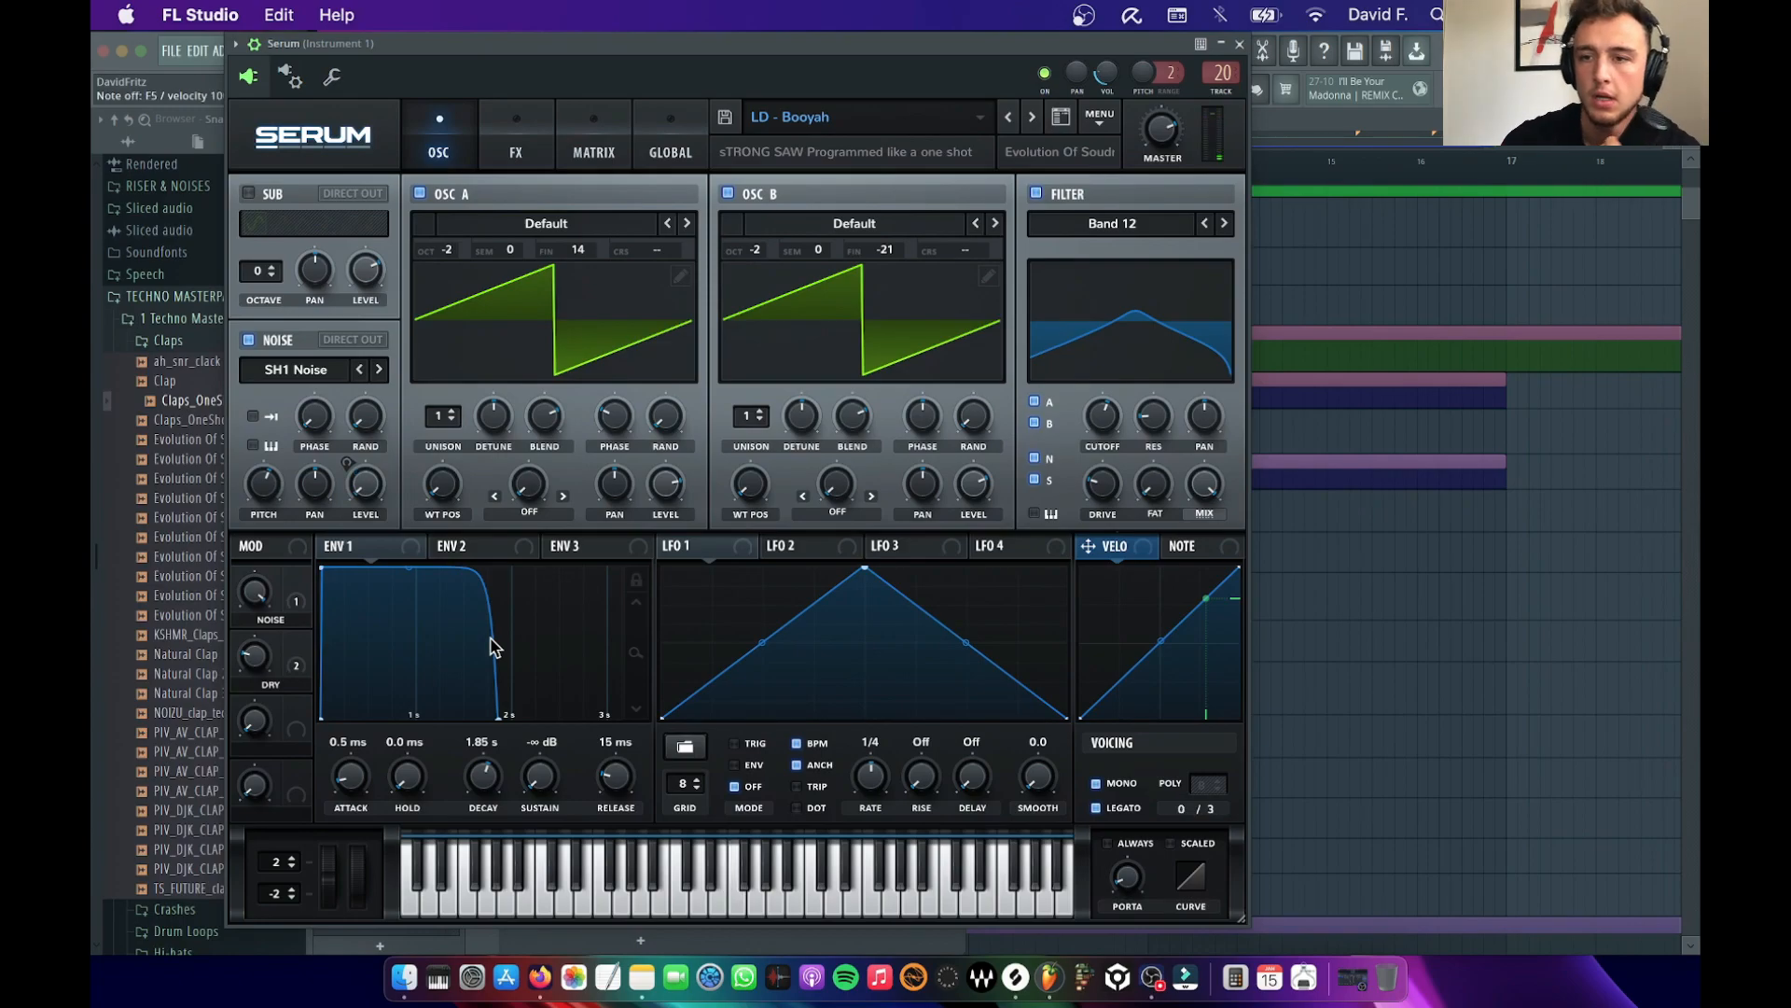
pyautogui.click(1239, 44)
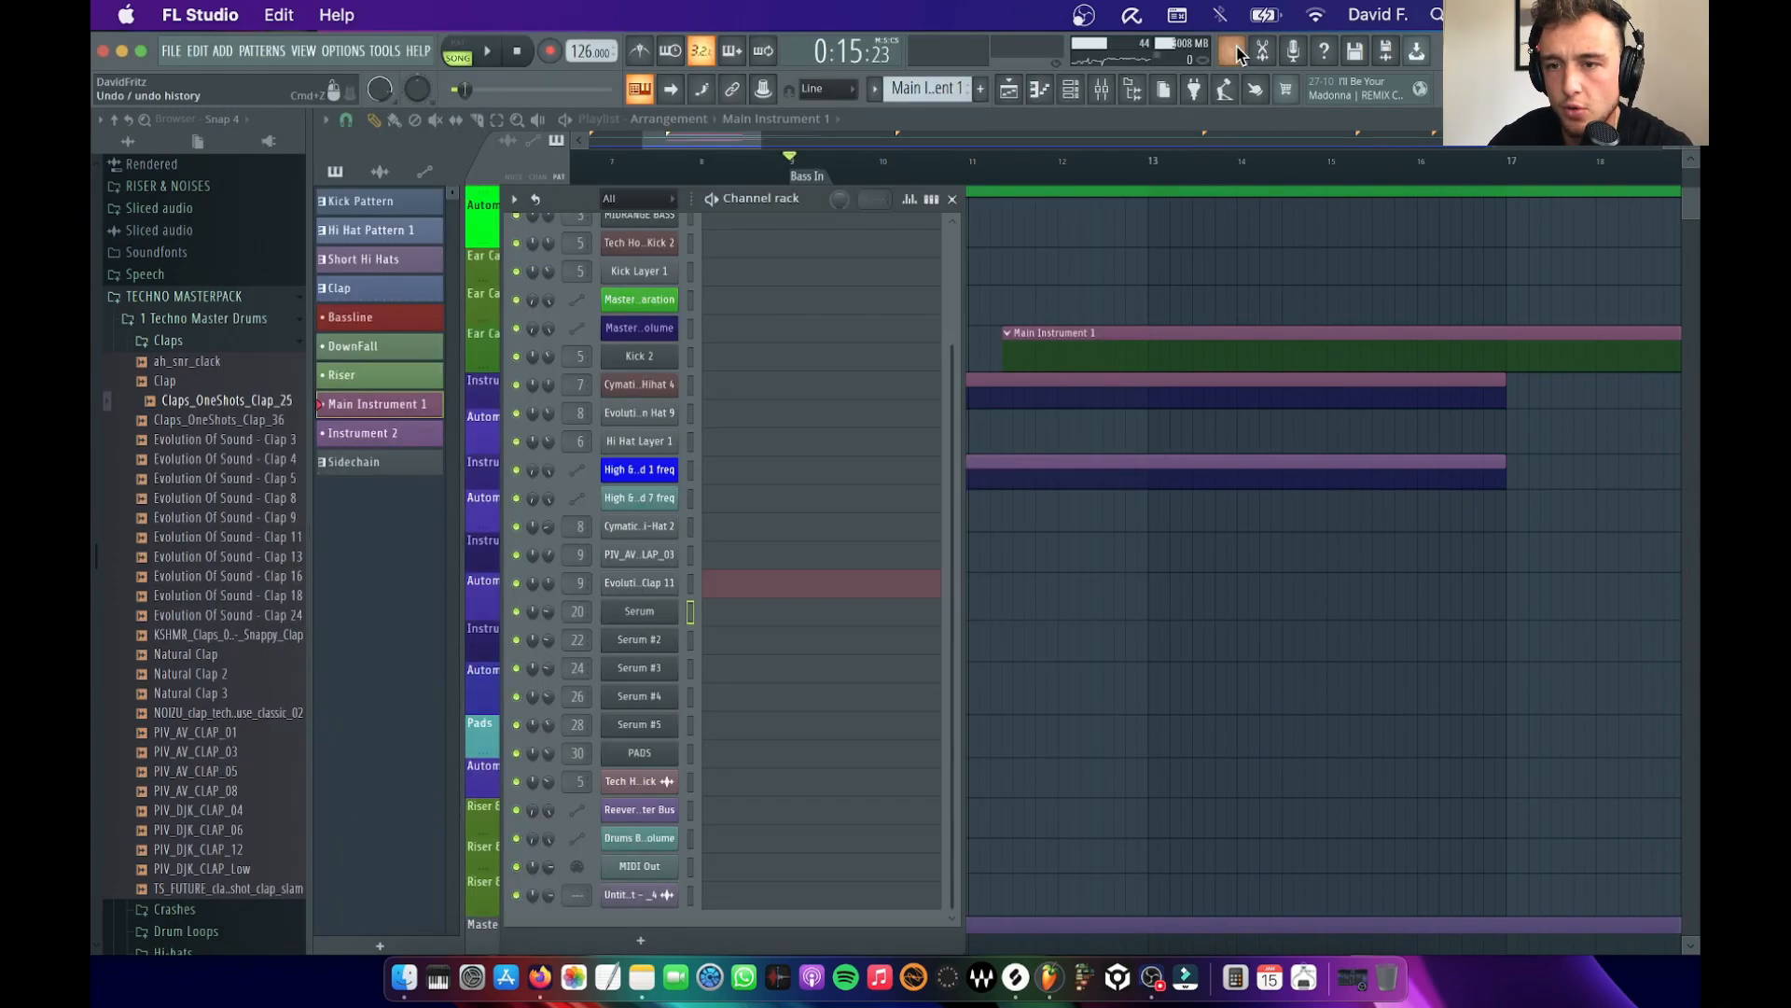
# Clear the workspace down to the playlist and record a live Serum melody into the Main Instrument 1 pattern from bar 9
pyautogui.click(1104, 91)
pyautogui.press('F12')
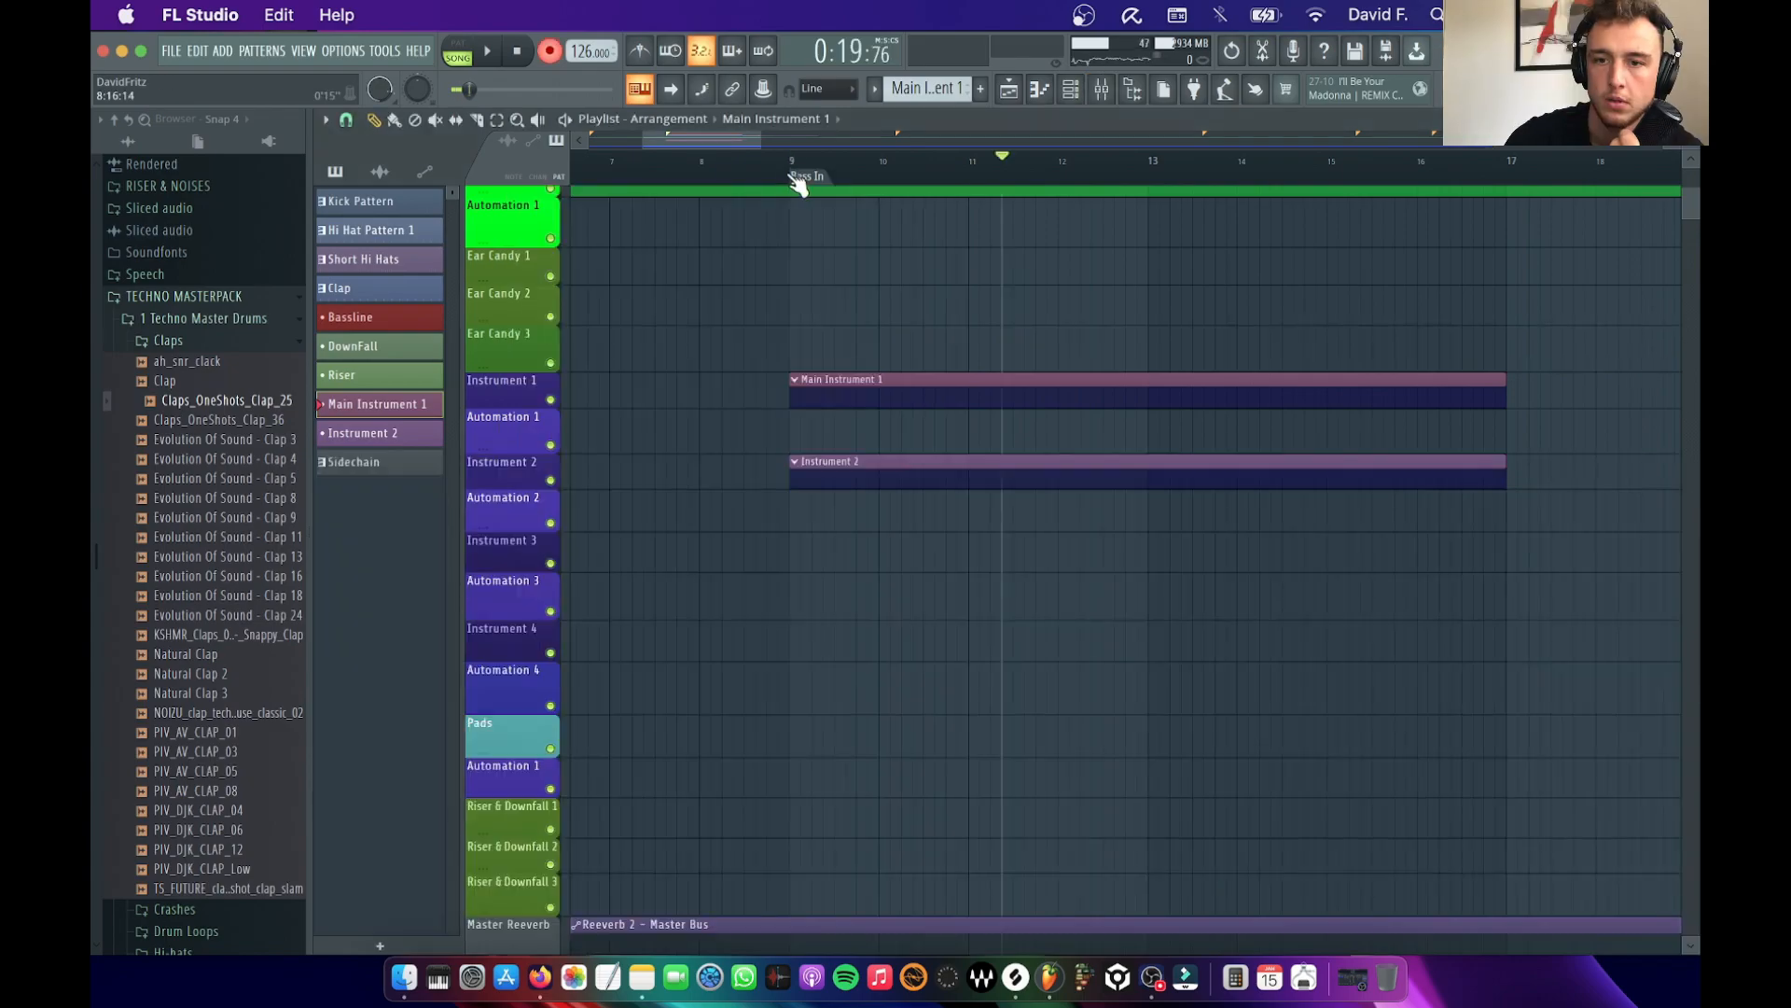
pyautogui.press('space')
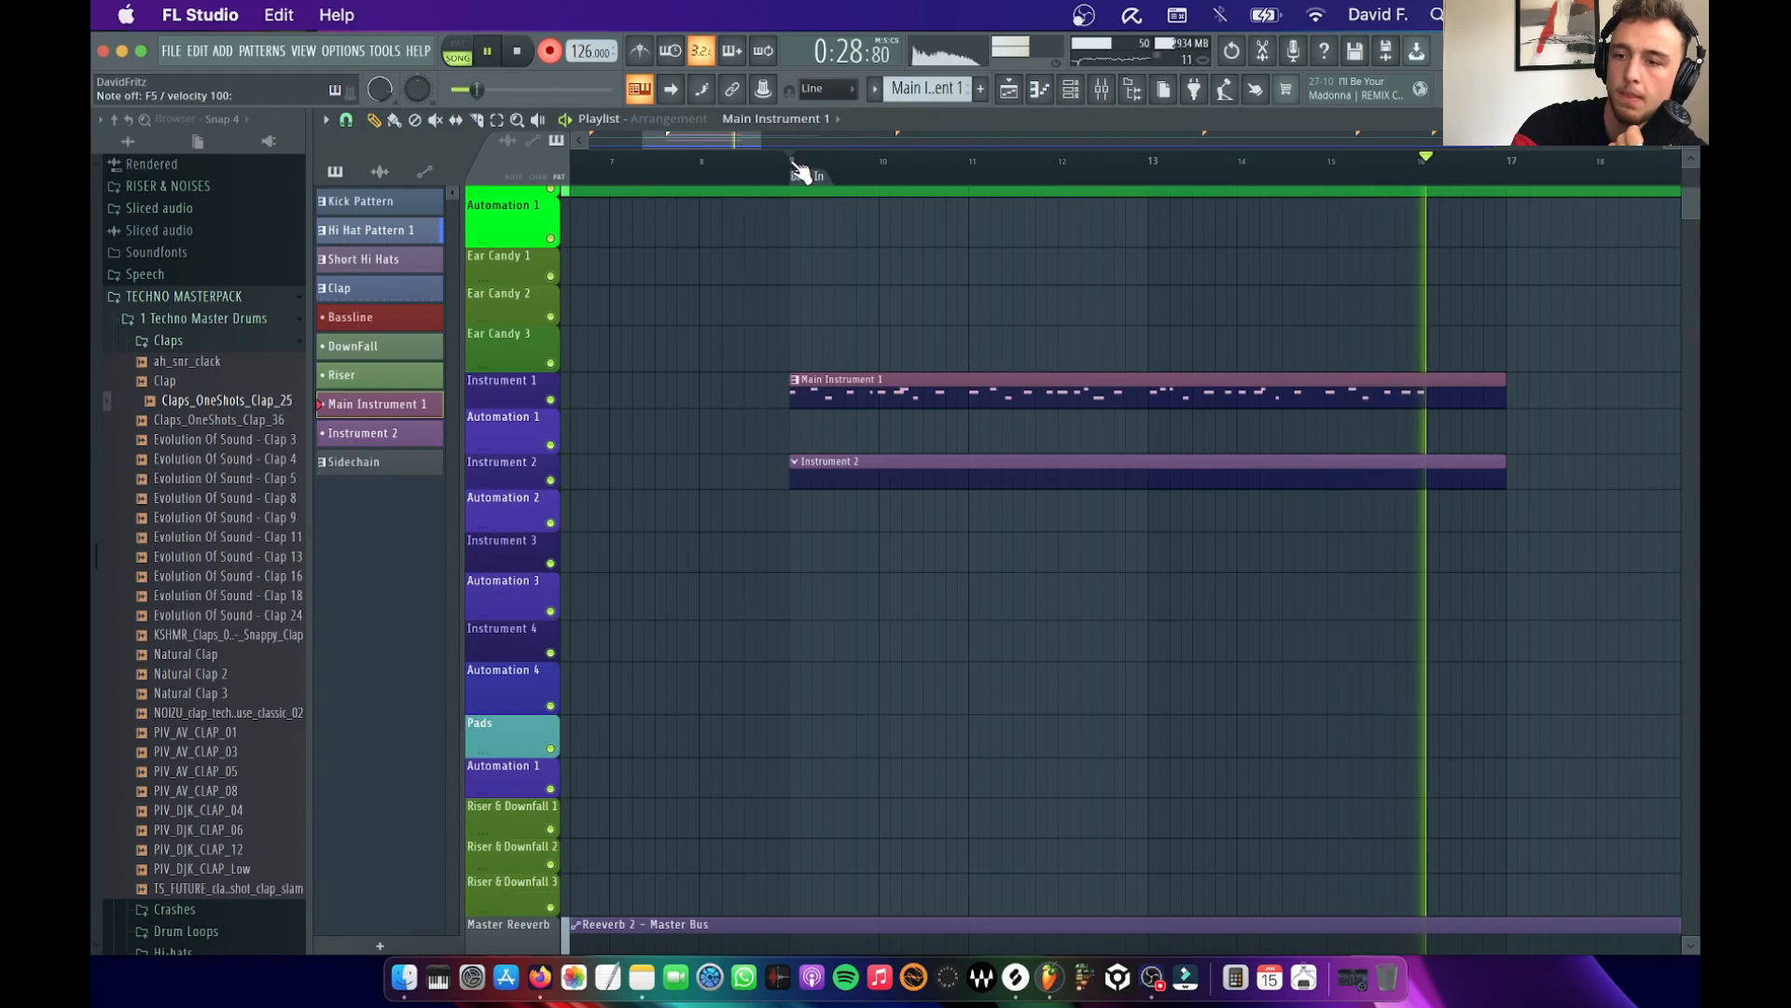
pyautogui.press('space')
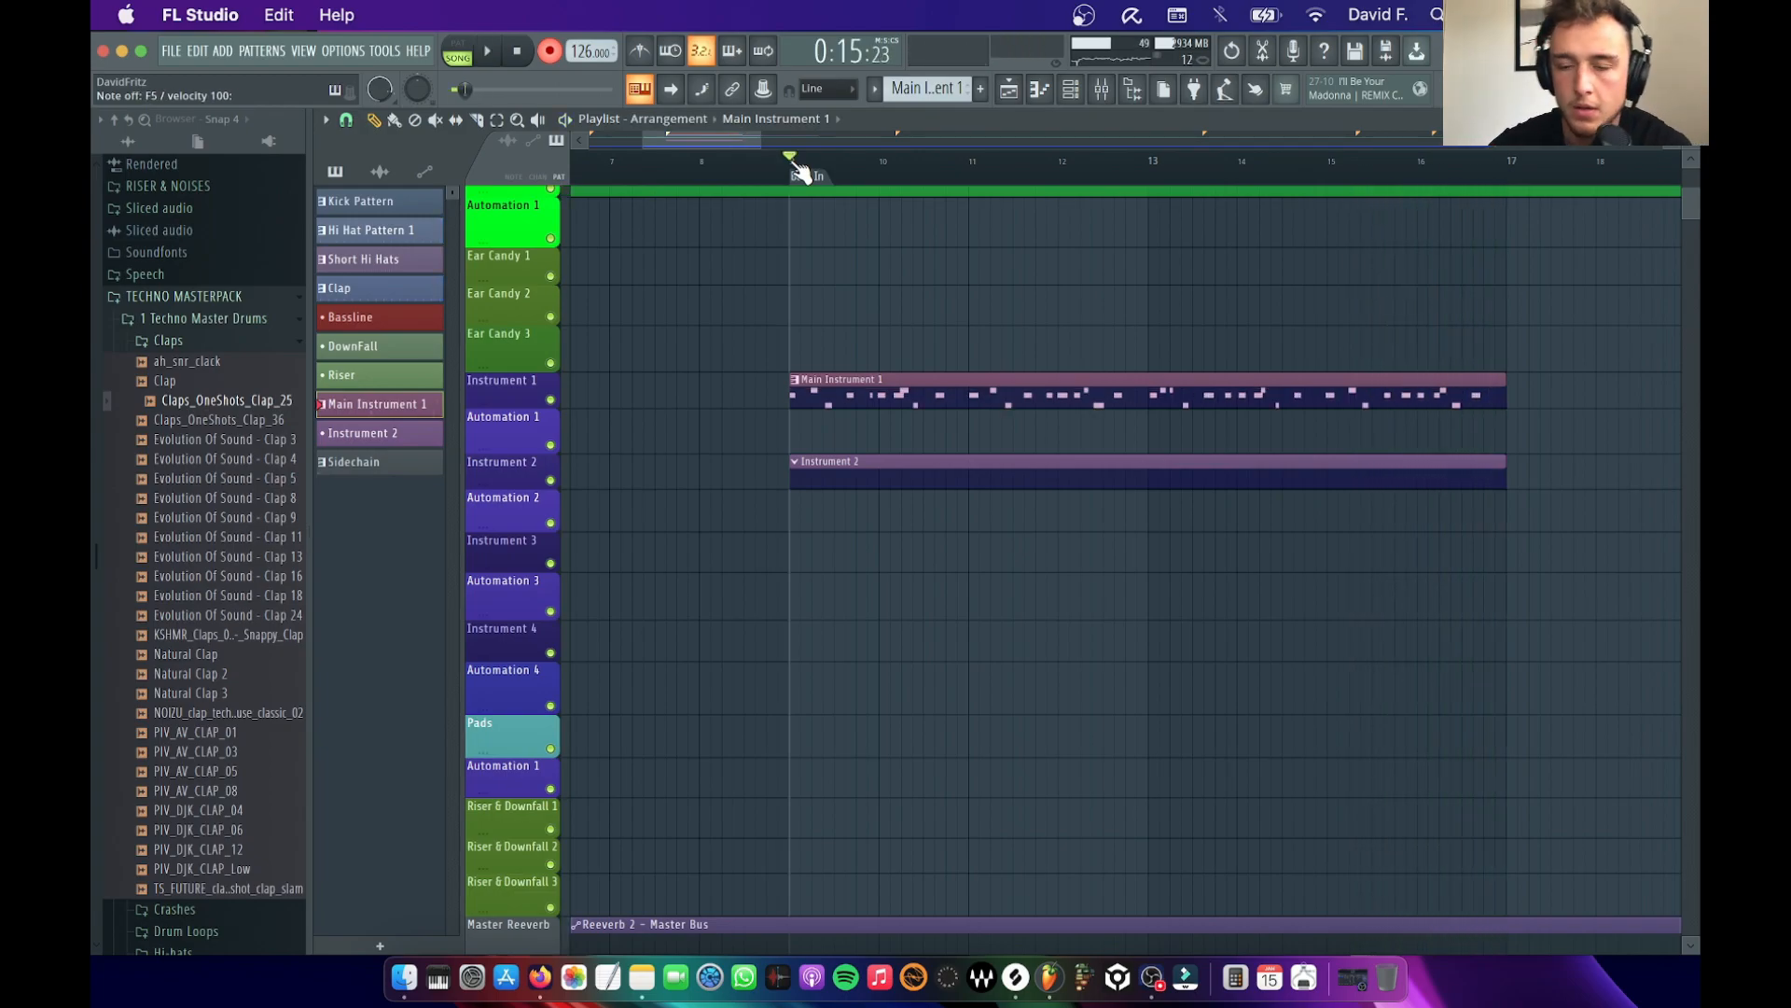
# Shorten the long F5 and D#5 notes in bars 1 to 4 of the recorded Serum melody to match the short ones, playing it back
pyautogui.doubleClick(925, 395)
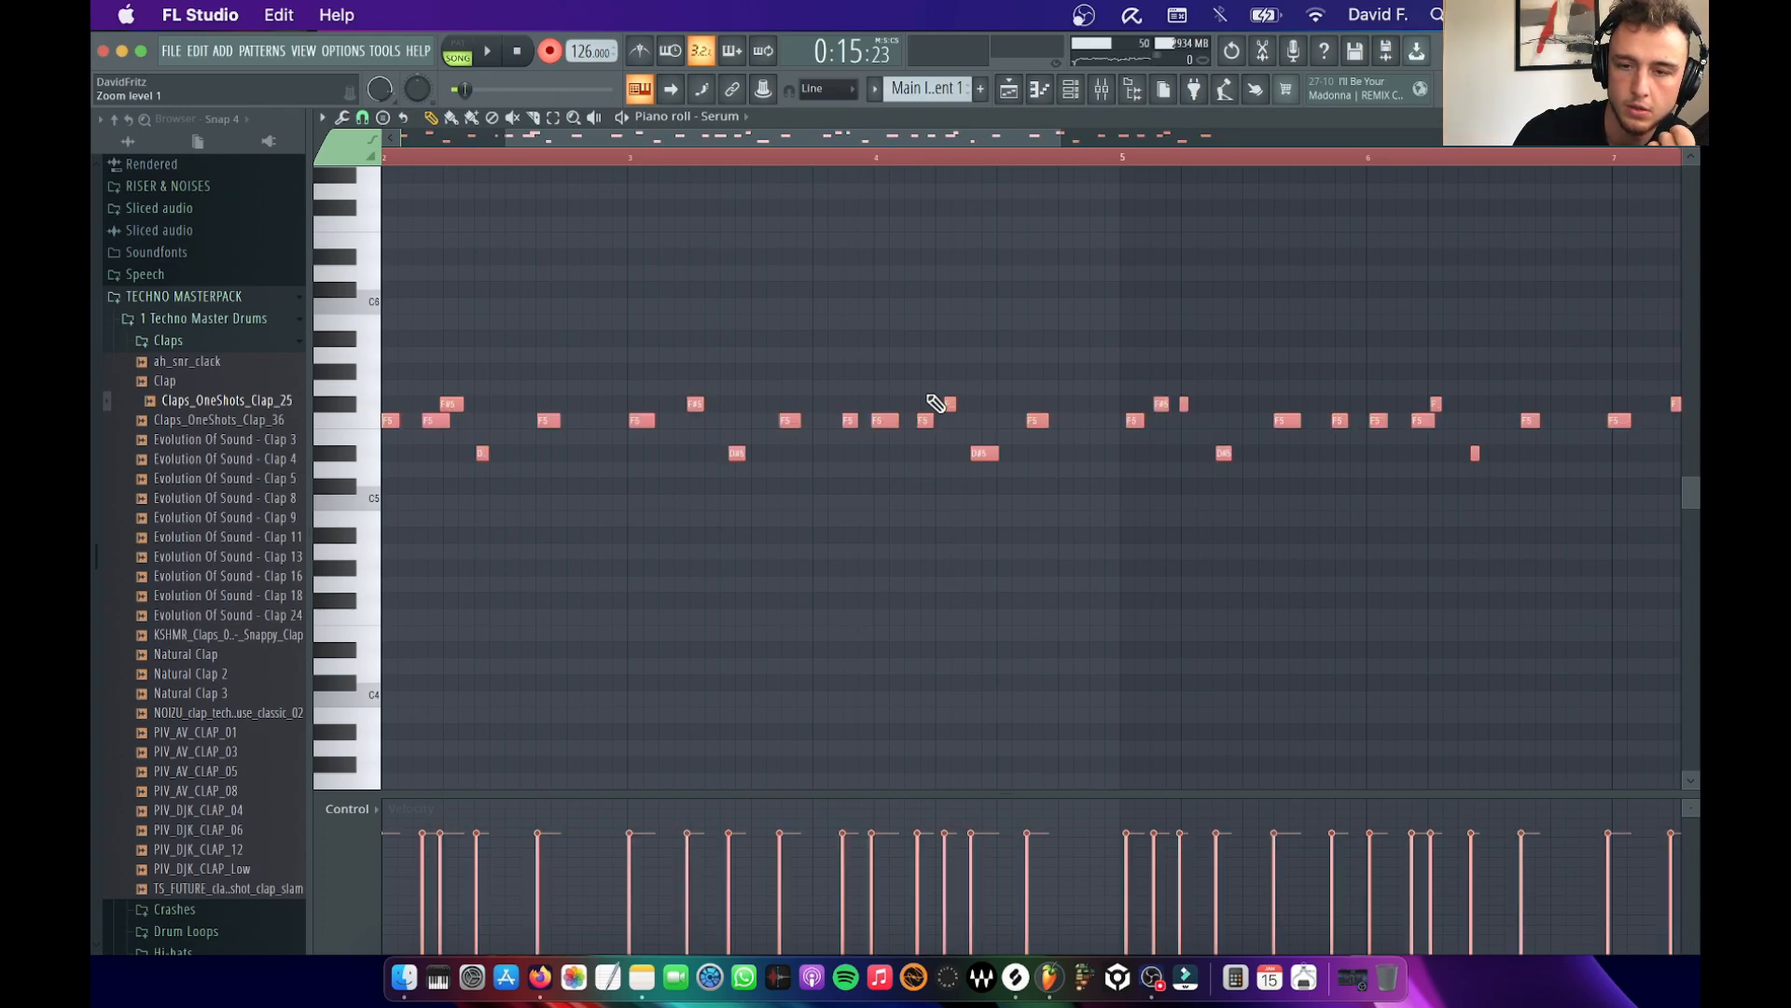
pyautogui.press('space')
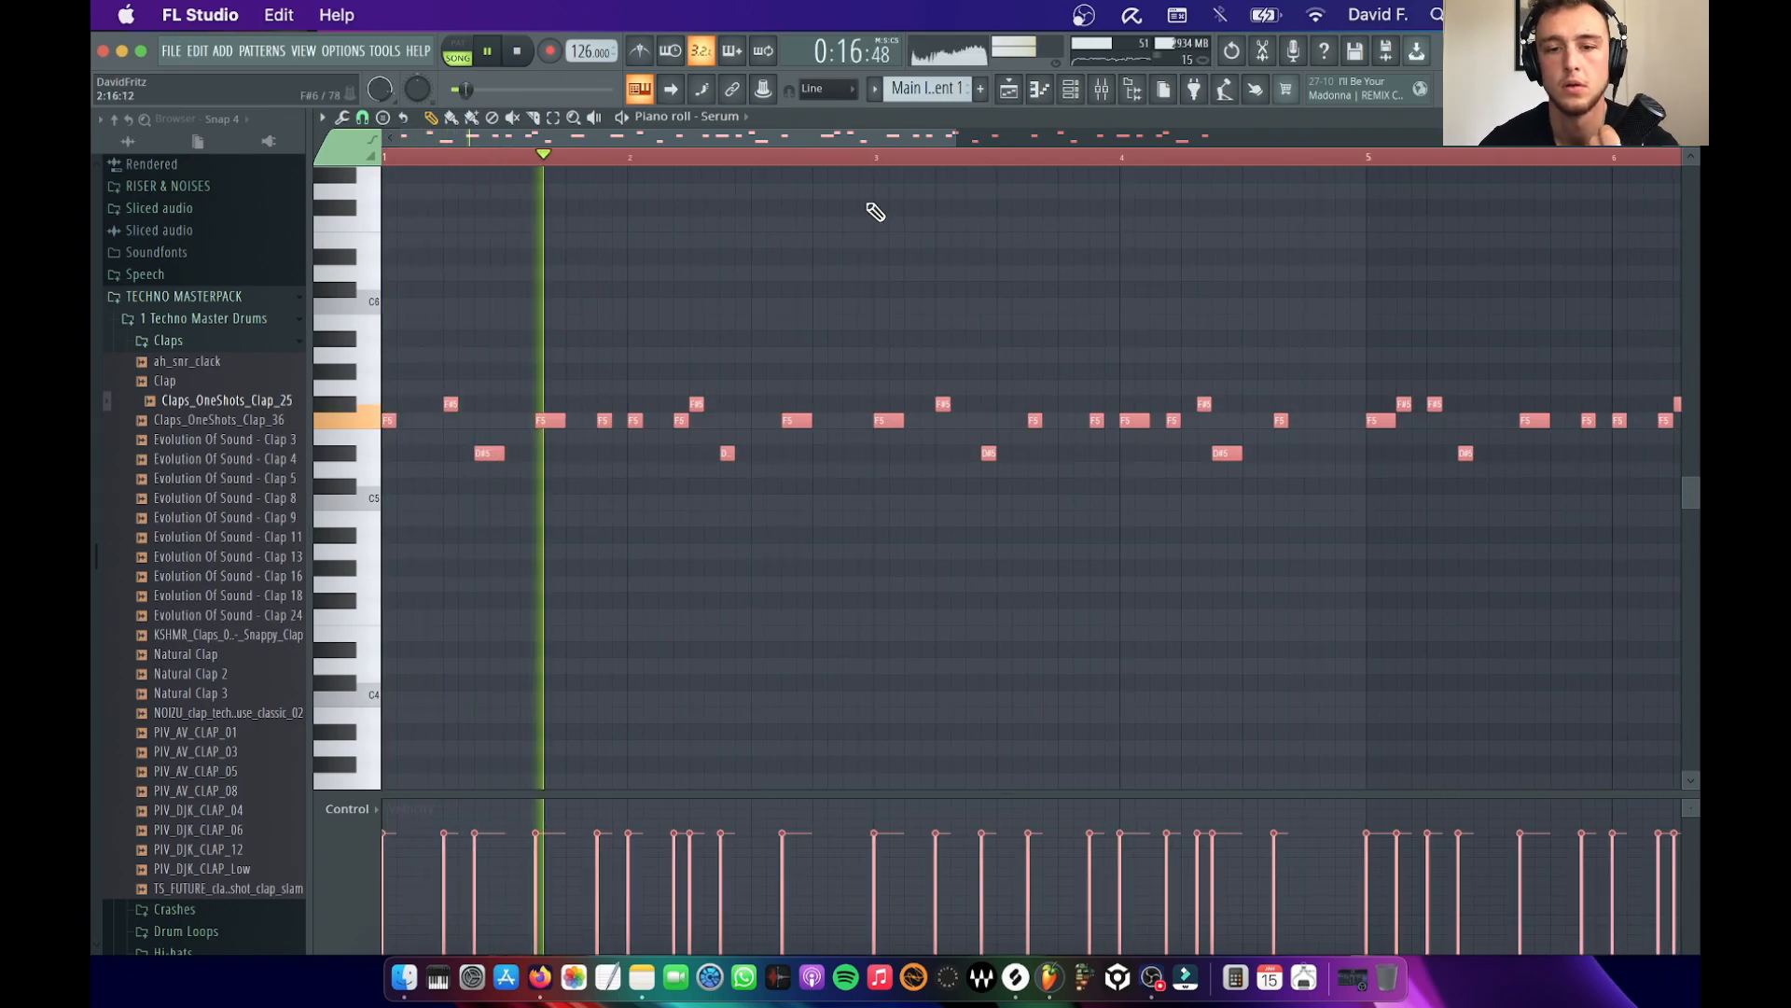
pyautogui.click(556, 321)
pyautogui.rightClick(556, 323)
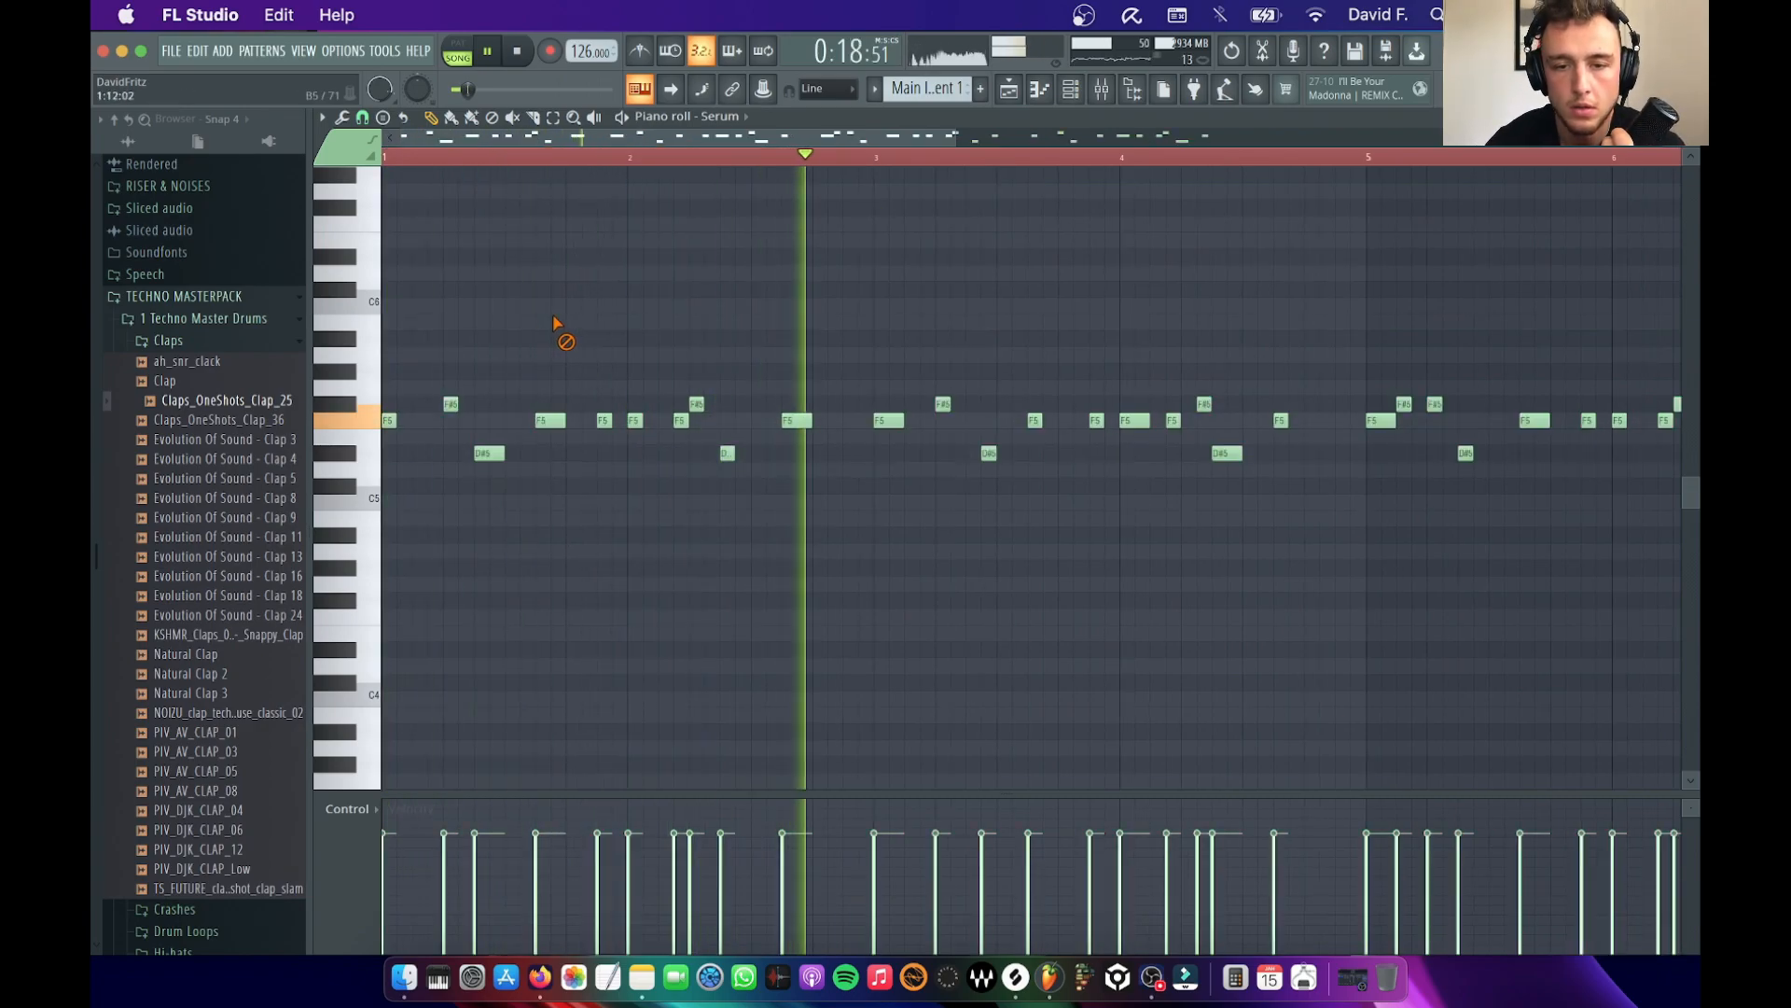
pyautogui.moveTo(504, 454); pyautogui.dragTo(491, 453)
pyautogui.press('space')
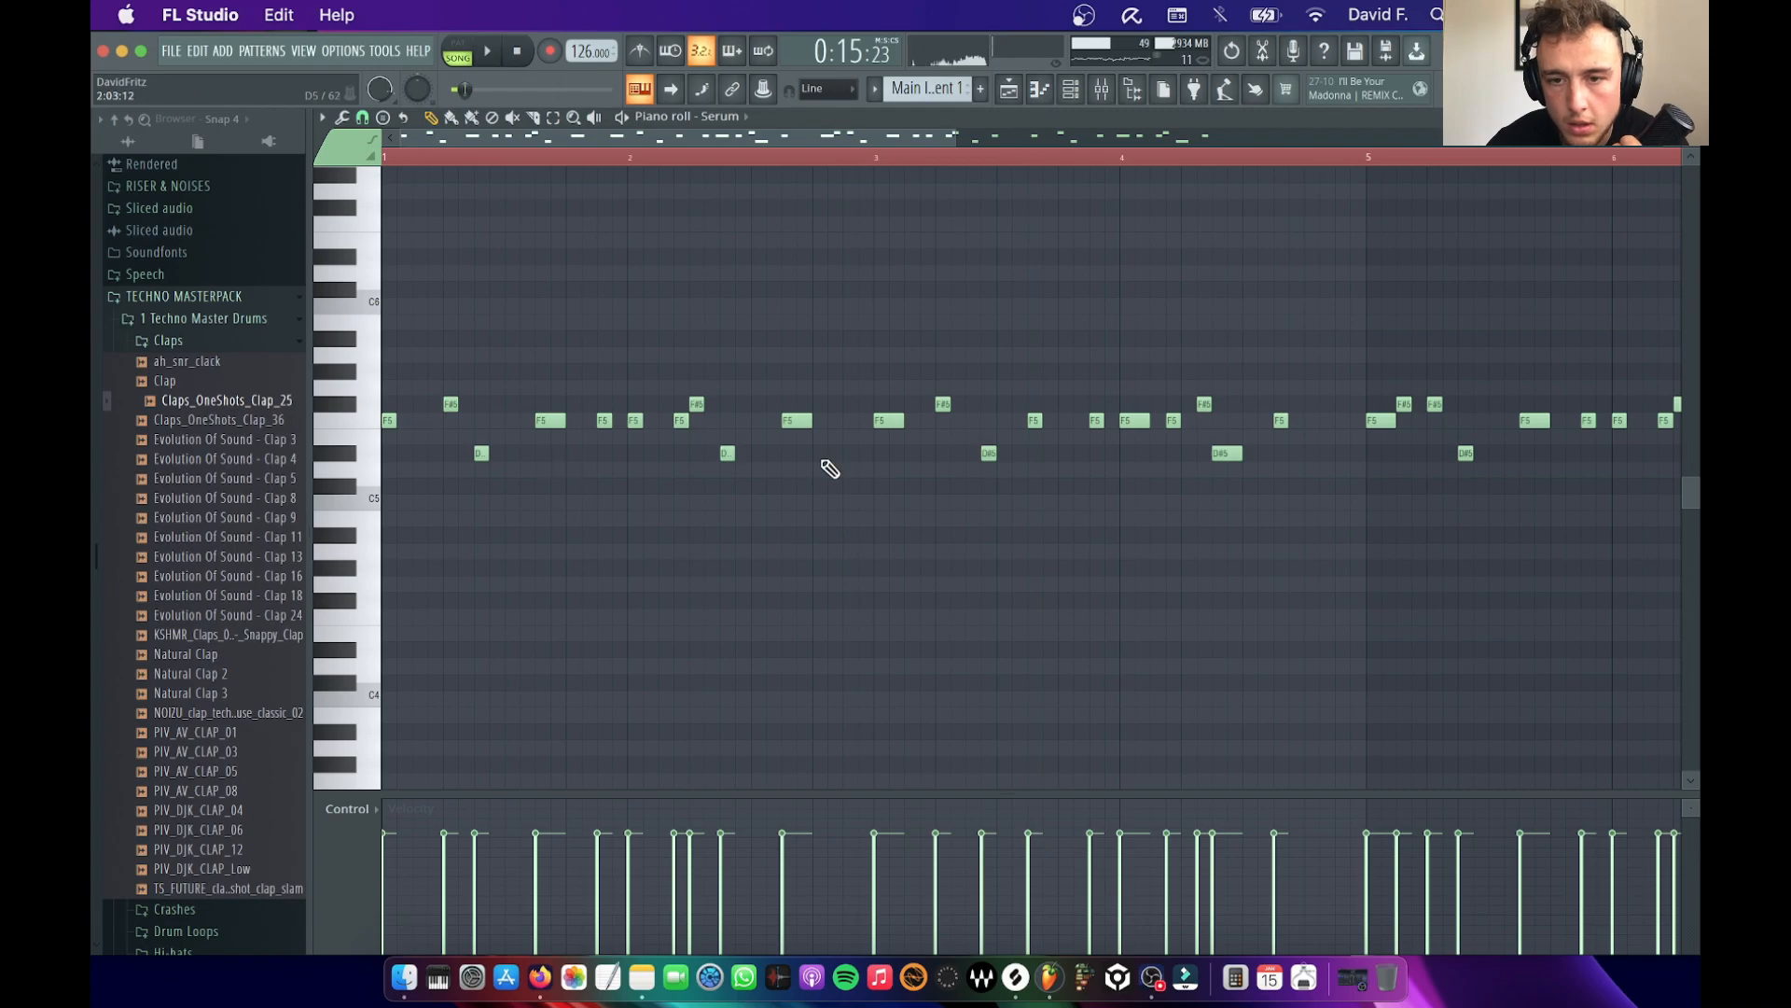
pyautogui.click(899, 416)
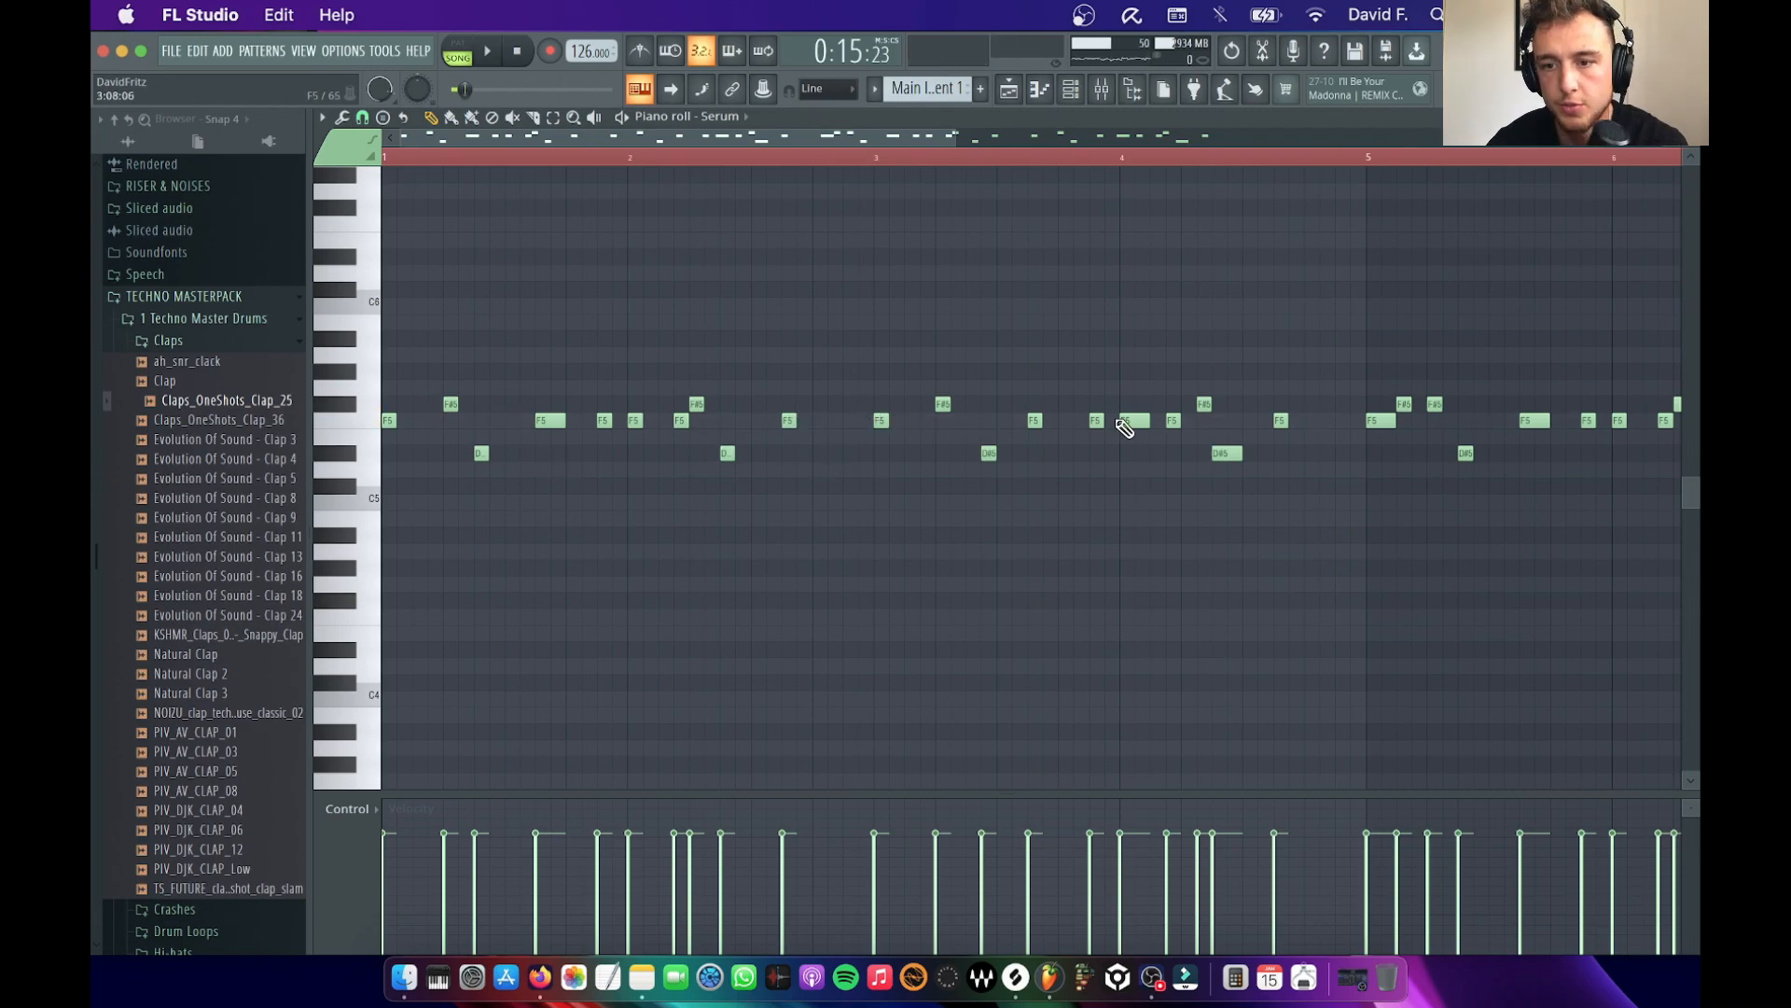
pyautogui.press('space')
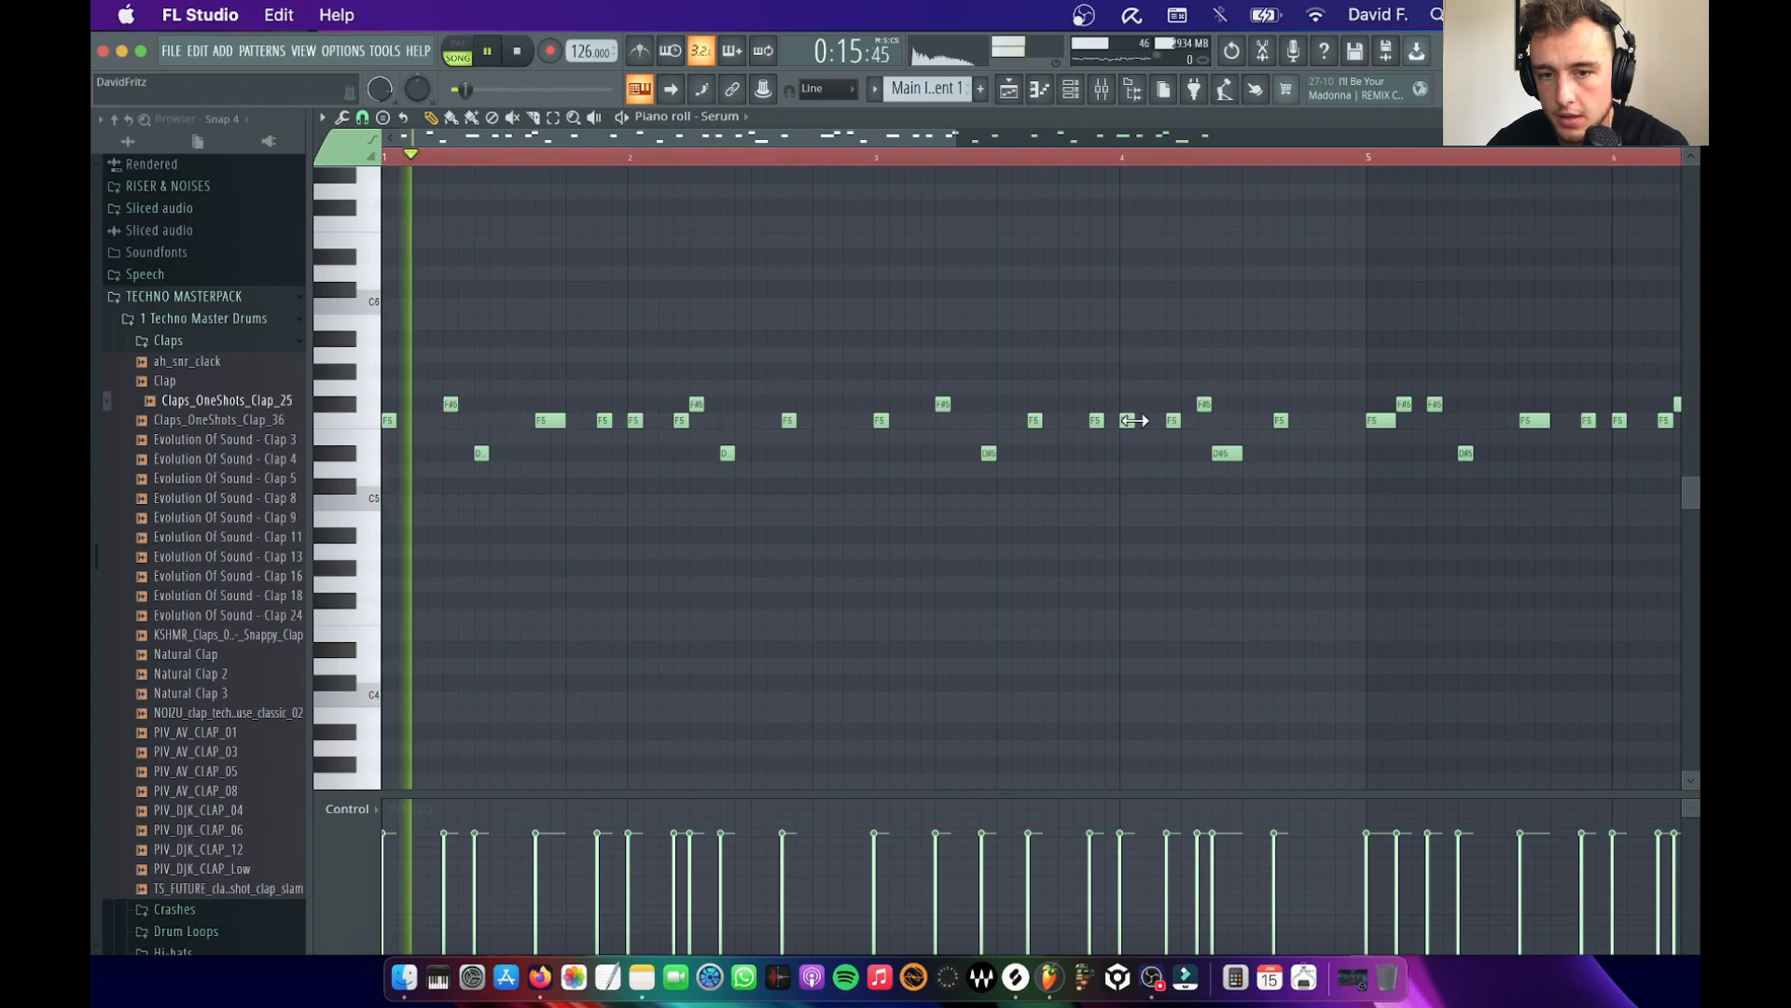
pyautogui.moveTo(562, 420); pyautogui.dragTo(530, 421)
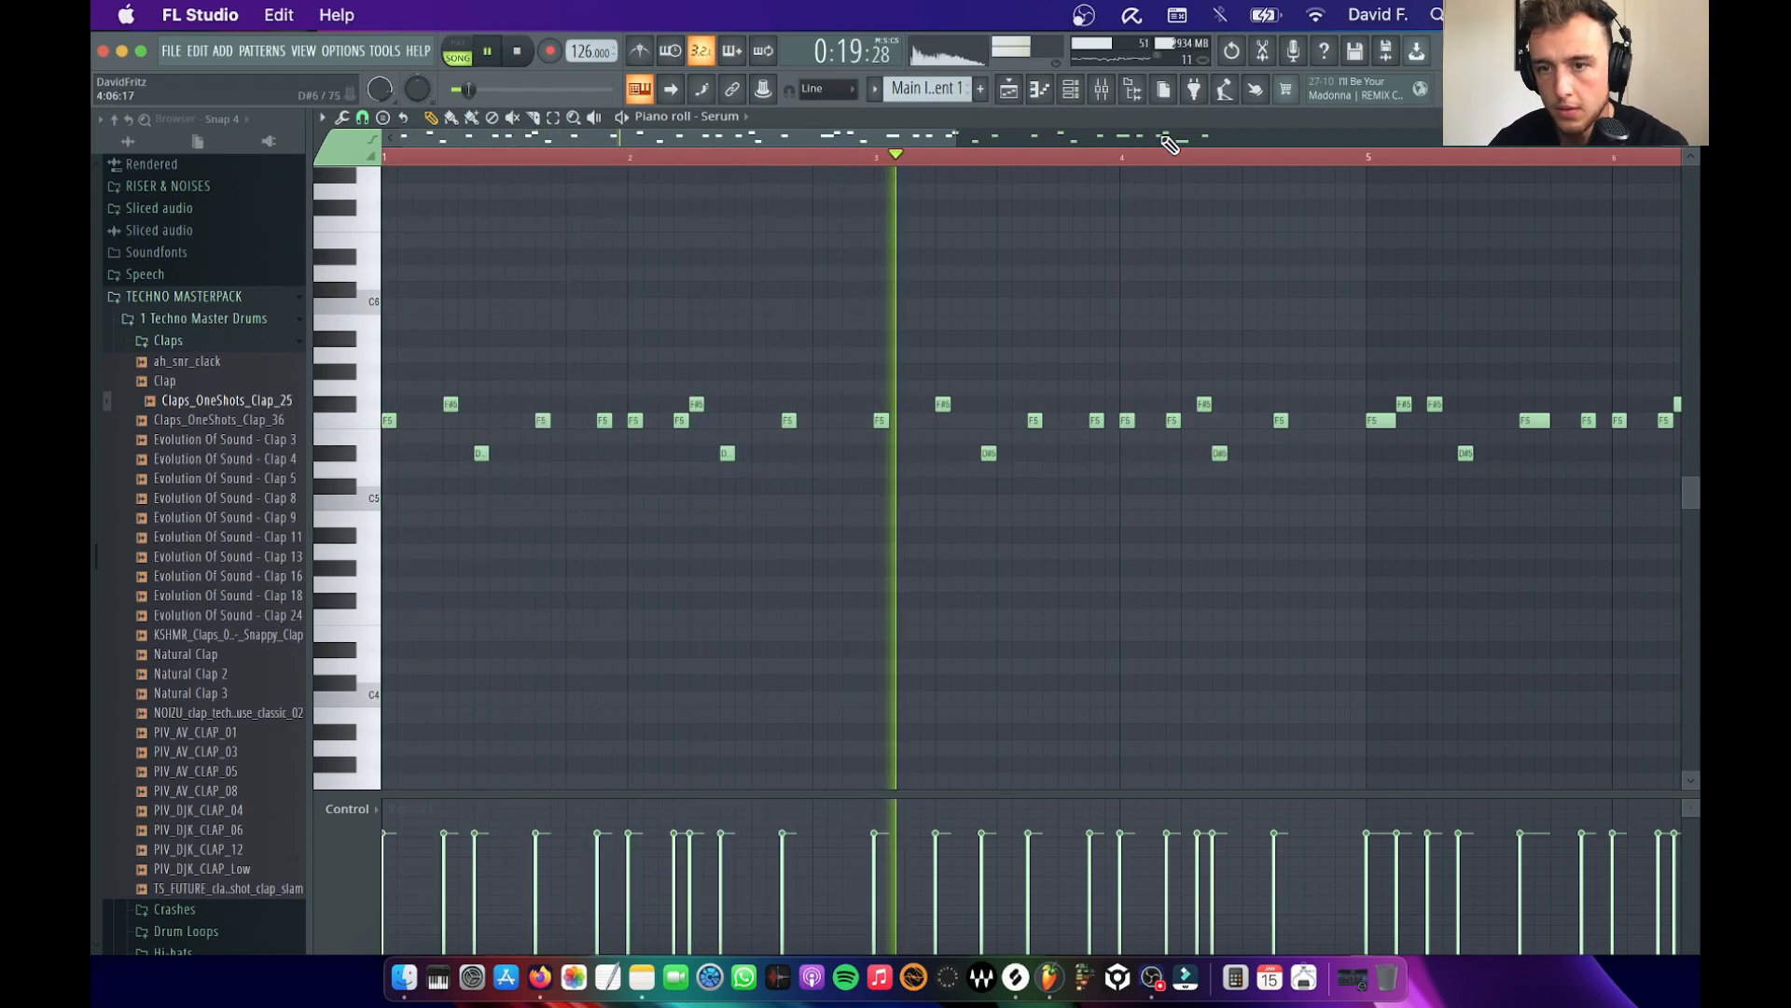
# Show the Serum channel's mixer track, Instrument 1, and solo it for playback
pyautogui.click(1070, 89)
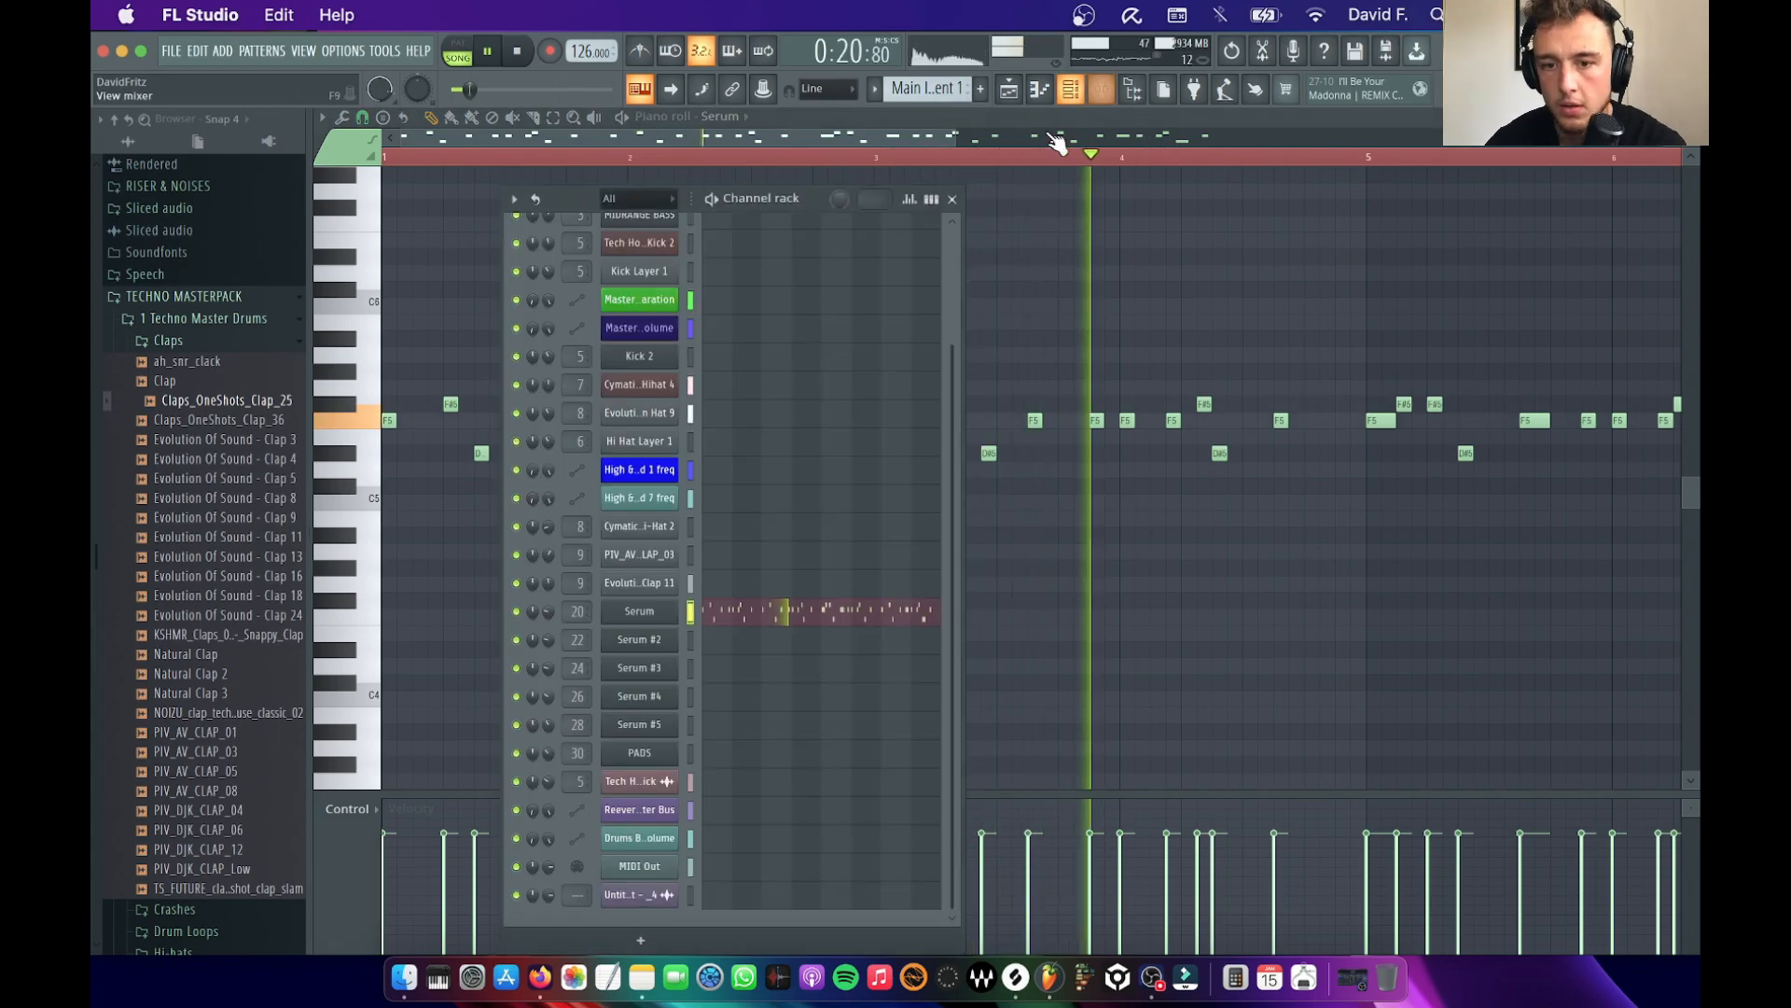
pyautogui.click(646, 612)
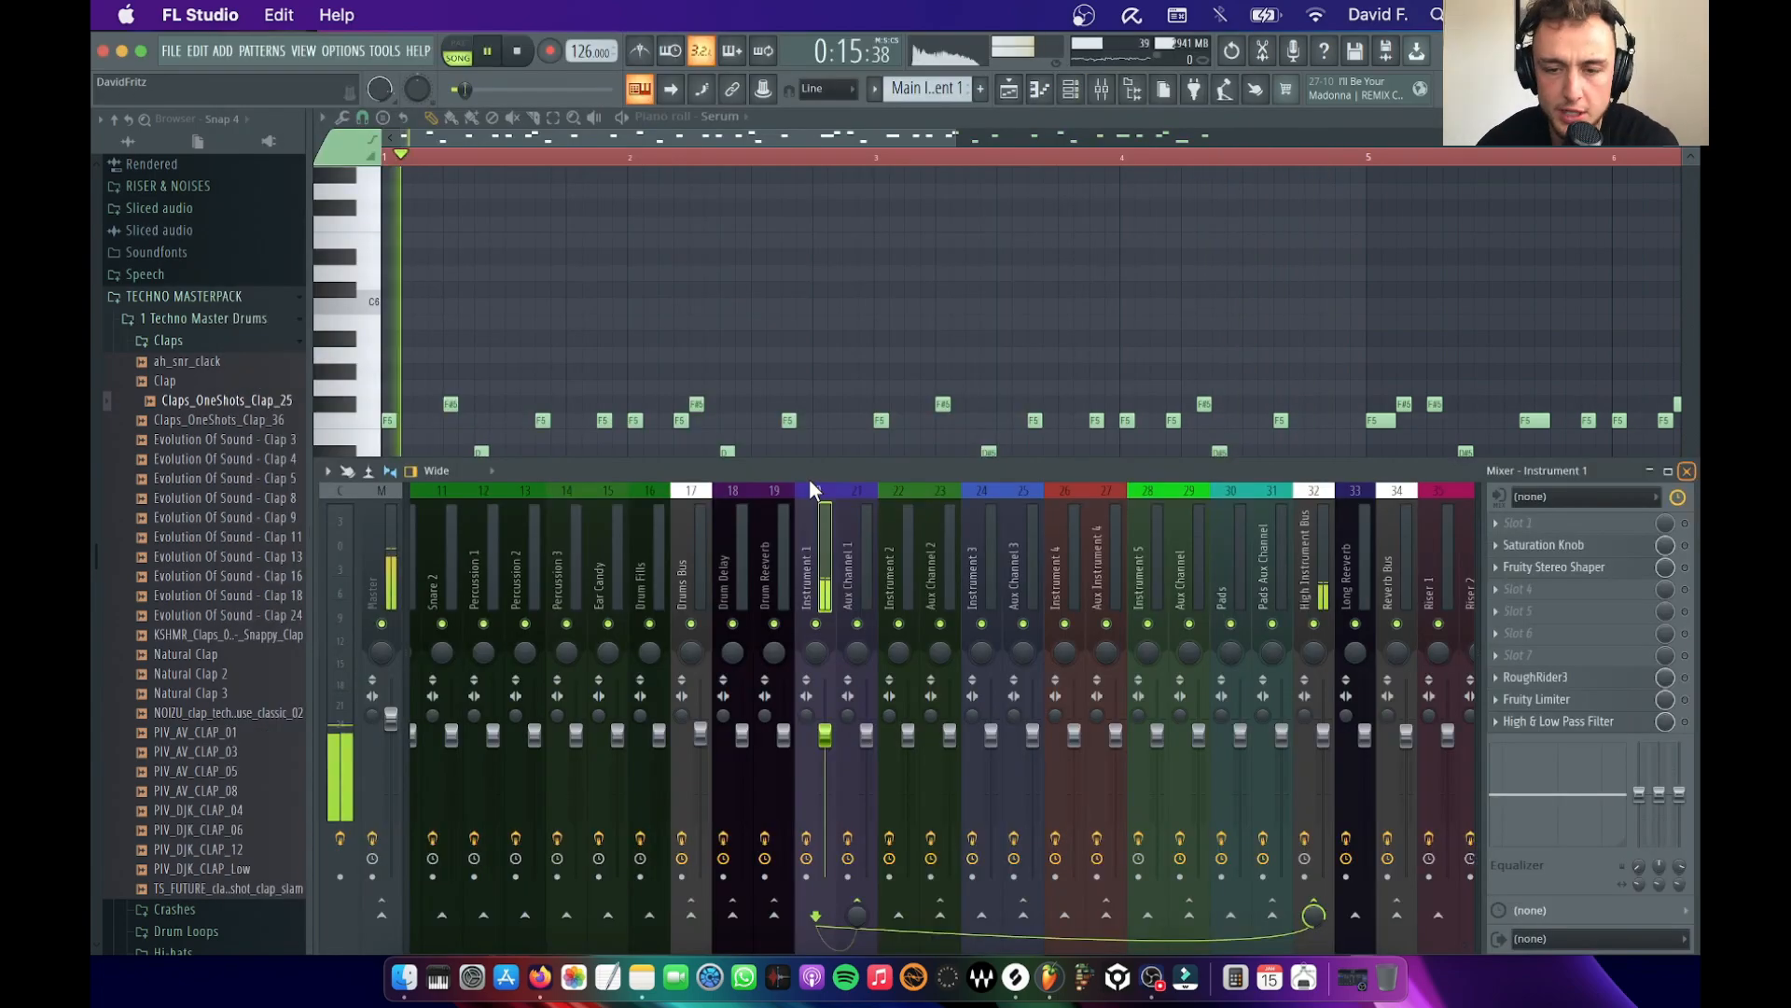
pyautogui.press('space')
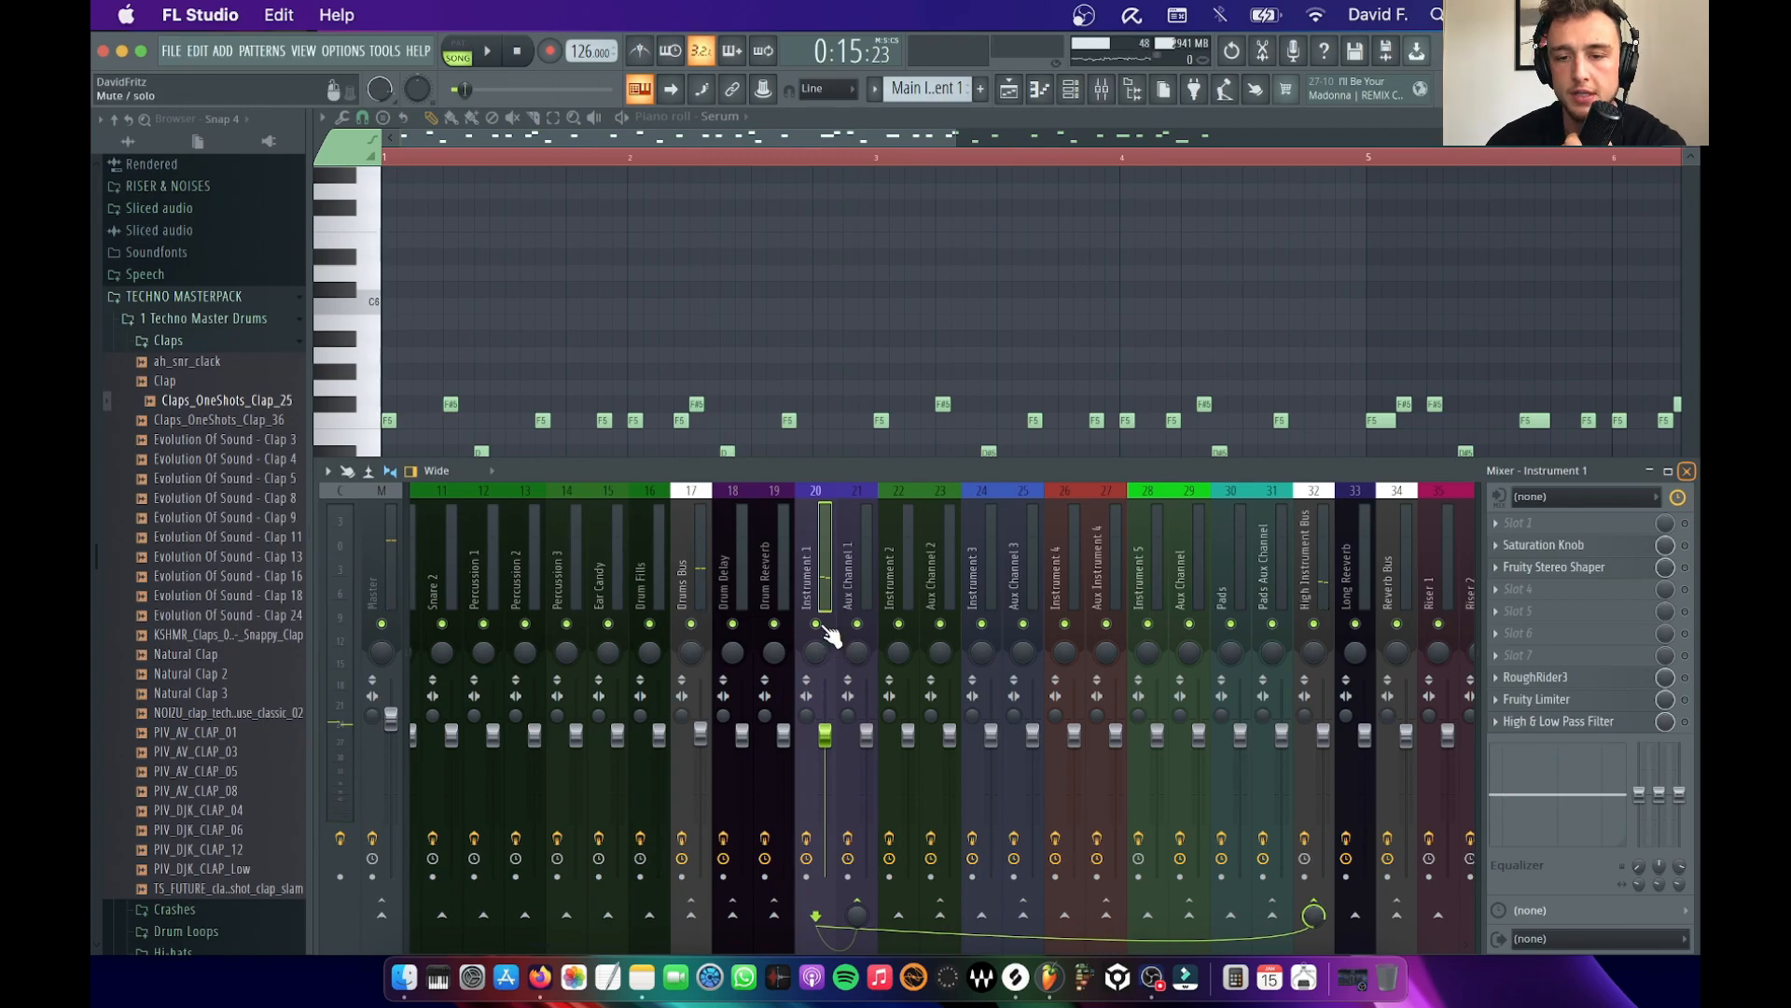
pyautogui.rightClick(819, 625)
pyautogui.press('space')
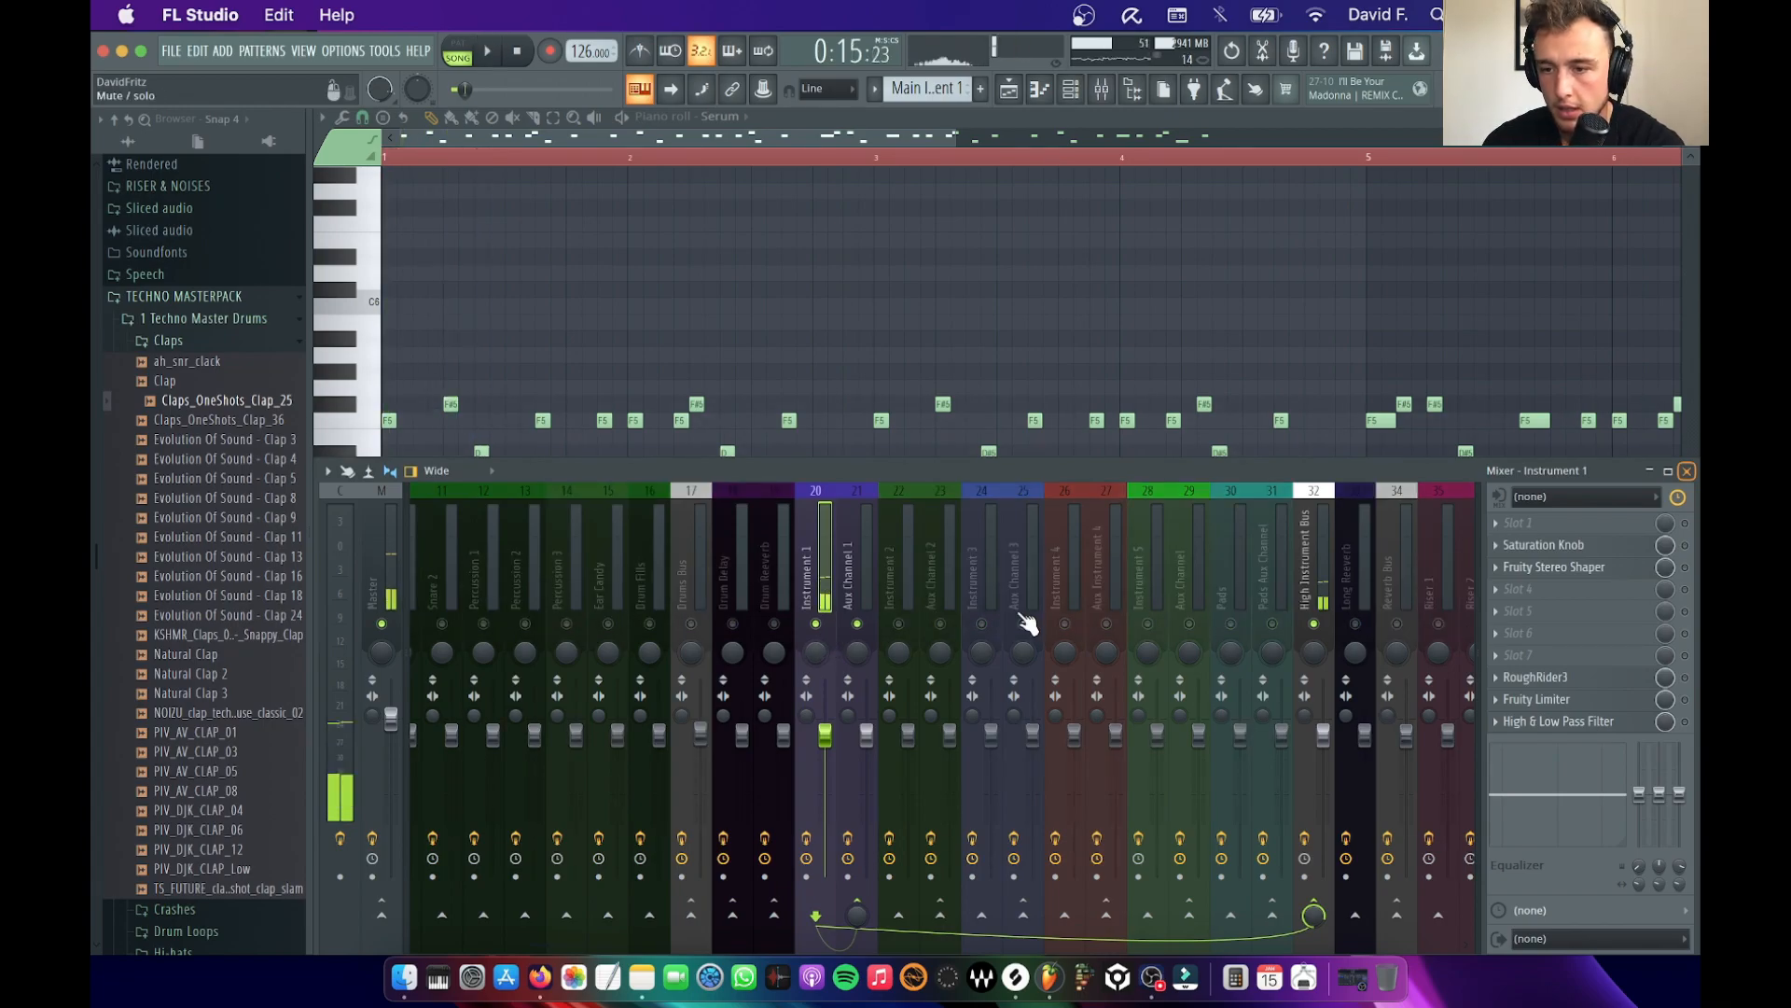
# Load SPAN into effect slot 7 of the Instrument 1 track and examine the melody's frequency spectrum during playback
pyautogui.click(1586, 652)
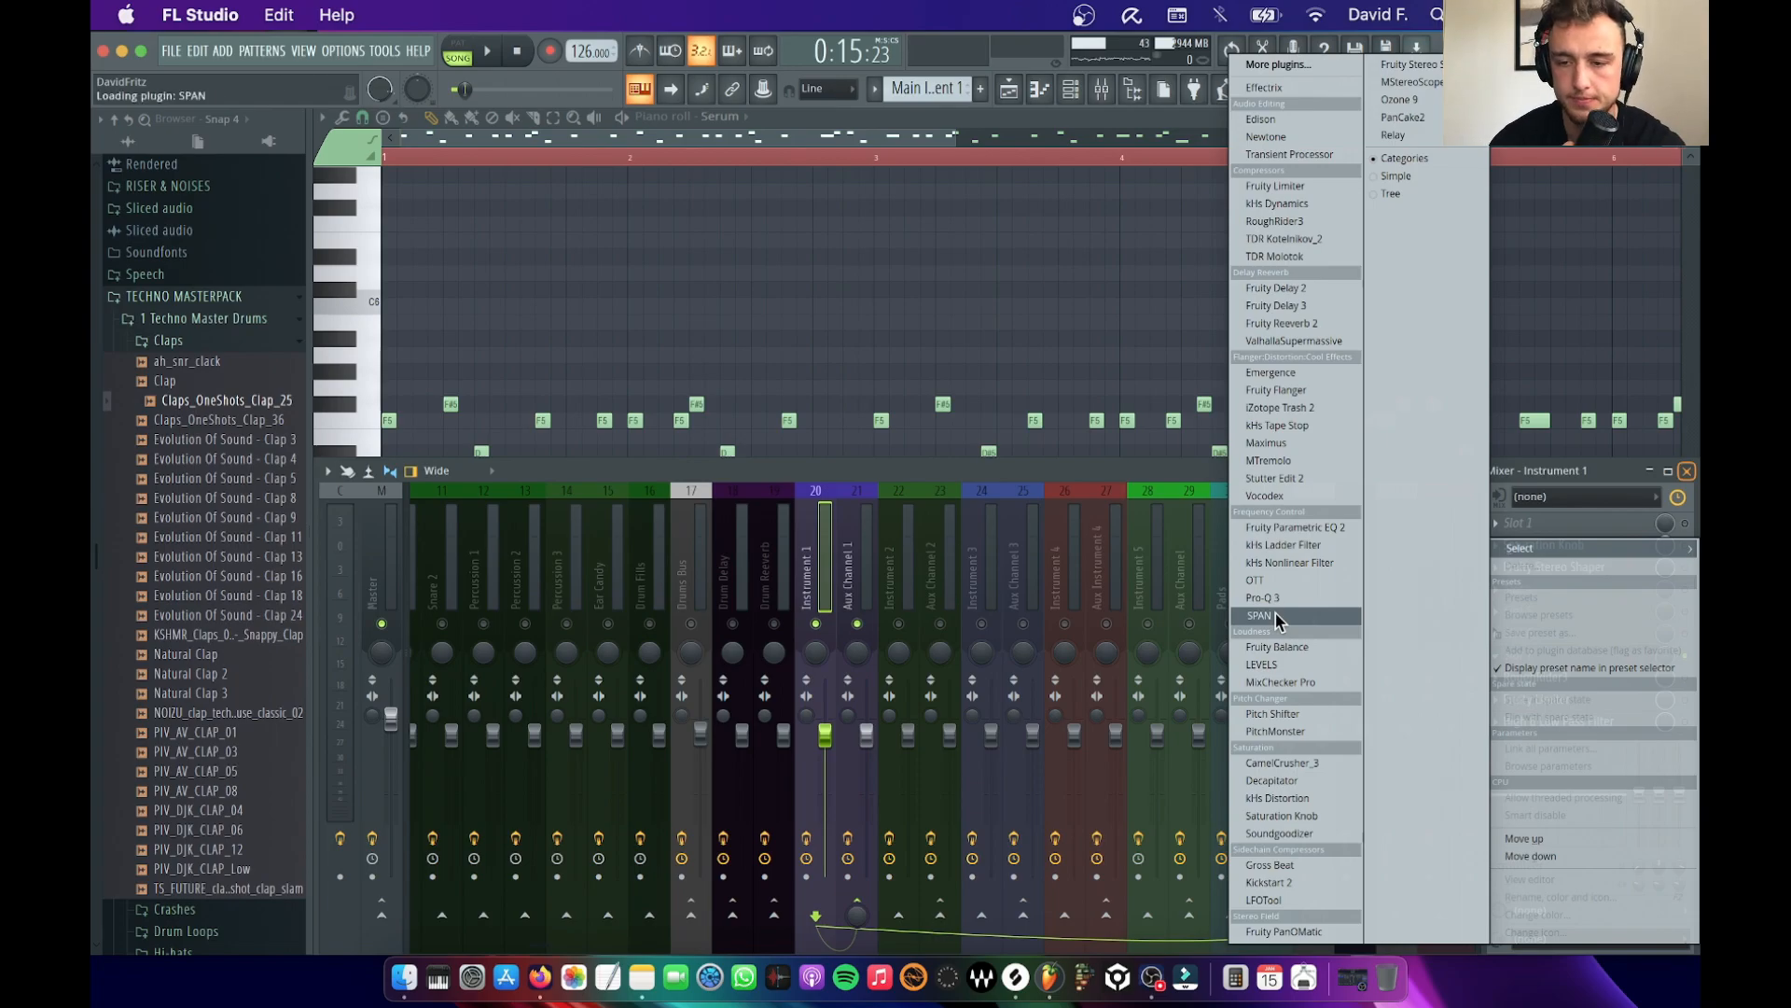
pyautogui.press('space')
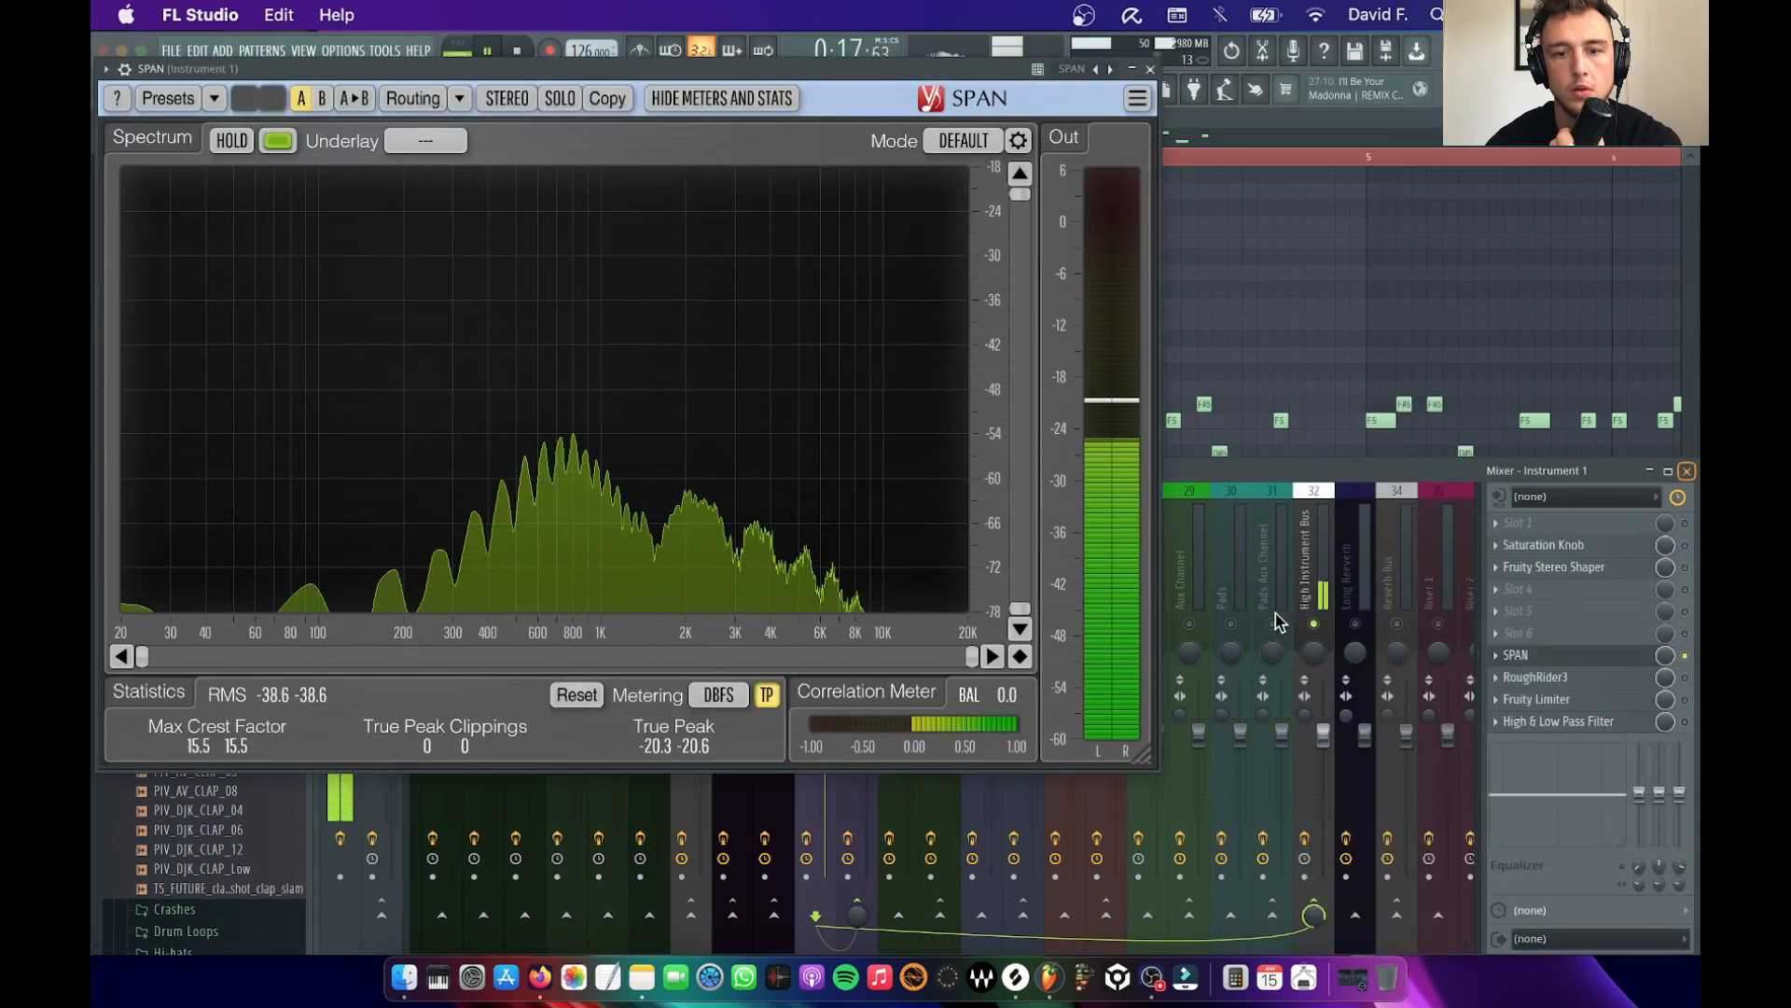
pyautogui.press('space')
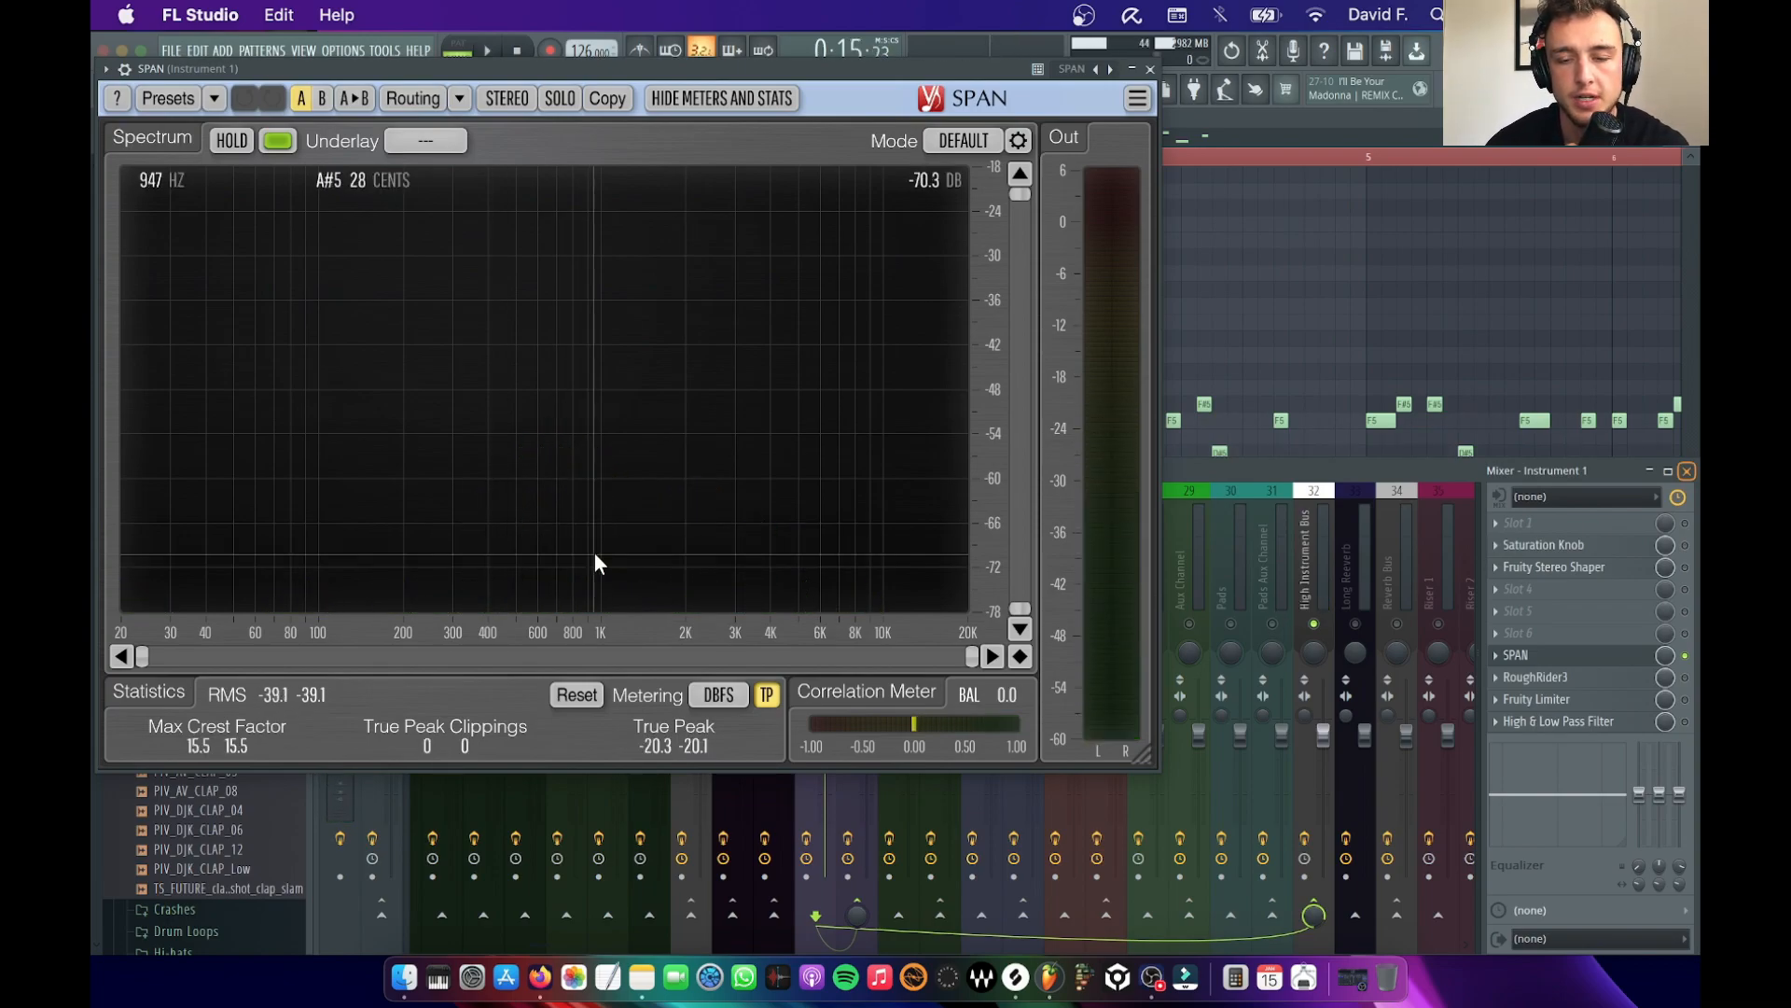
pyautogui.press('space')
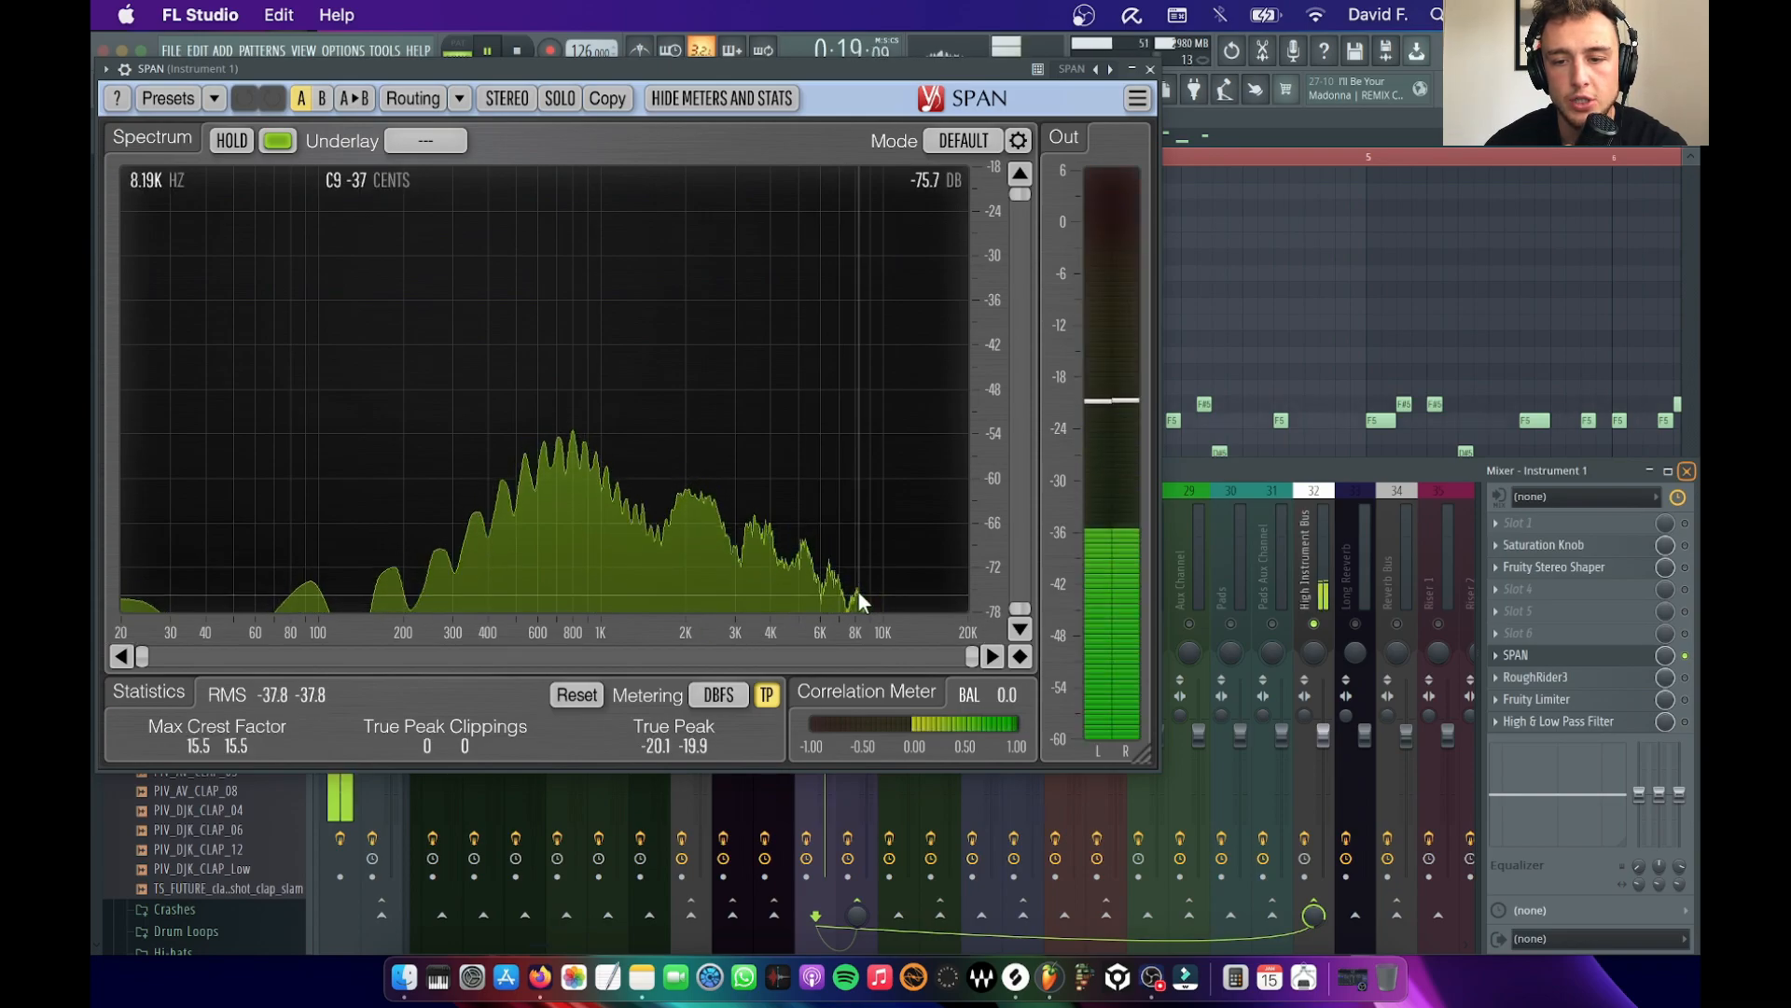
pyautogui.press('space')
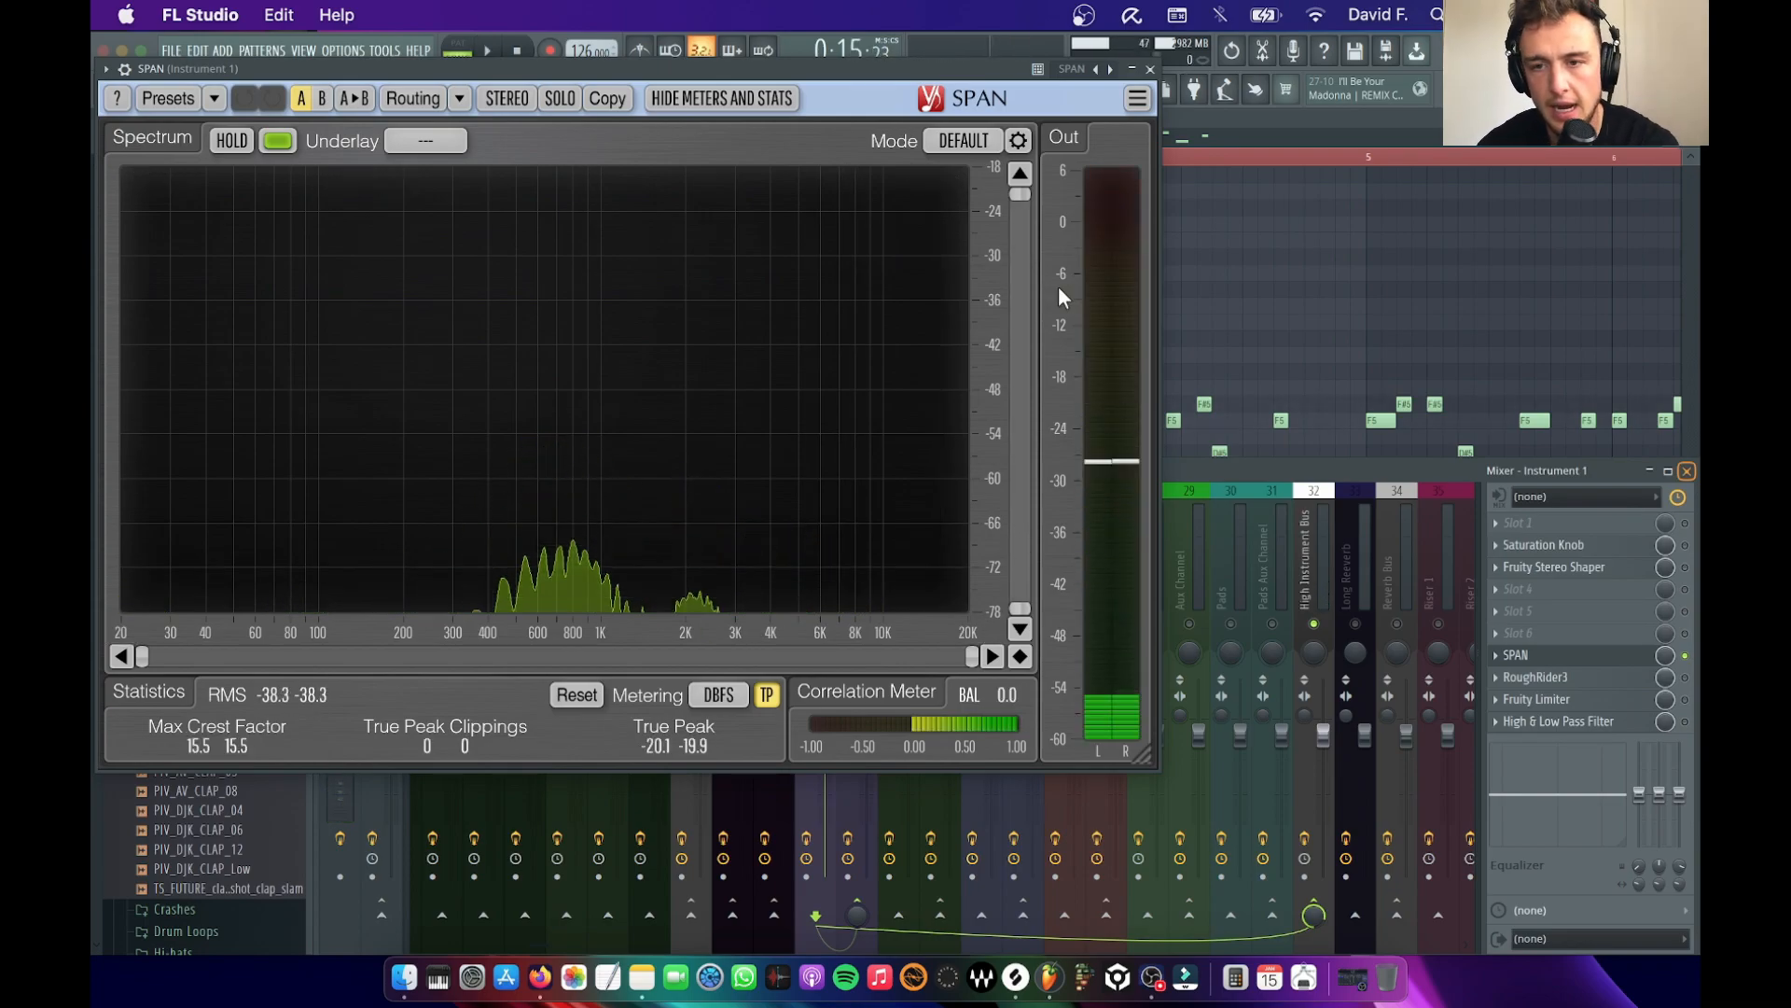
pyautogui.click(1151, 69)
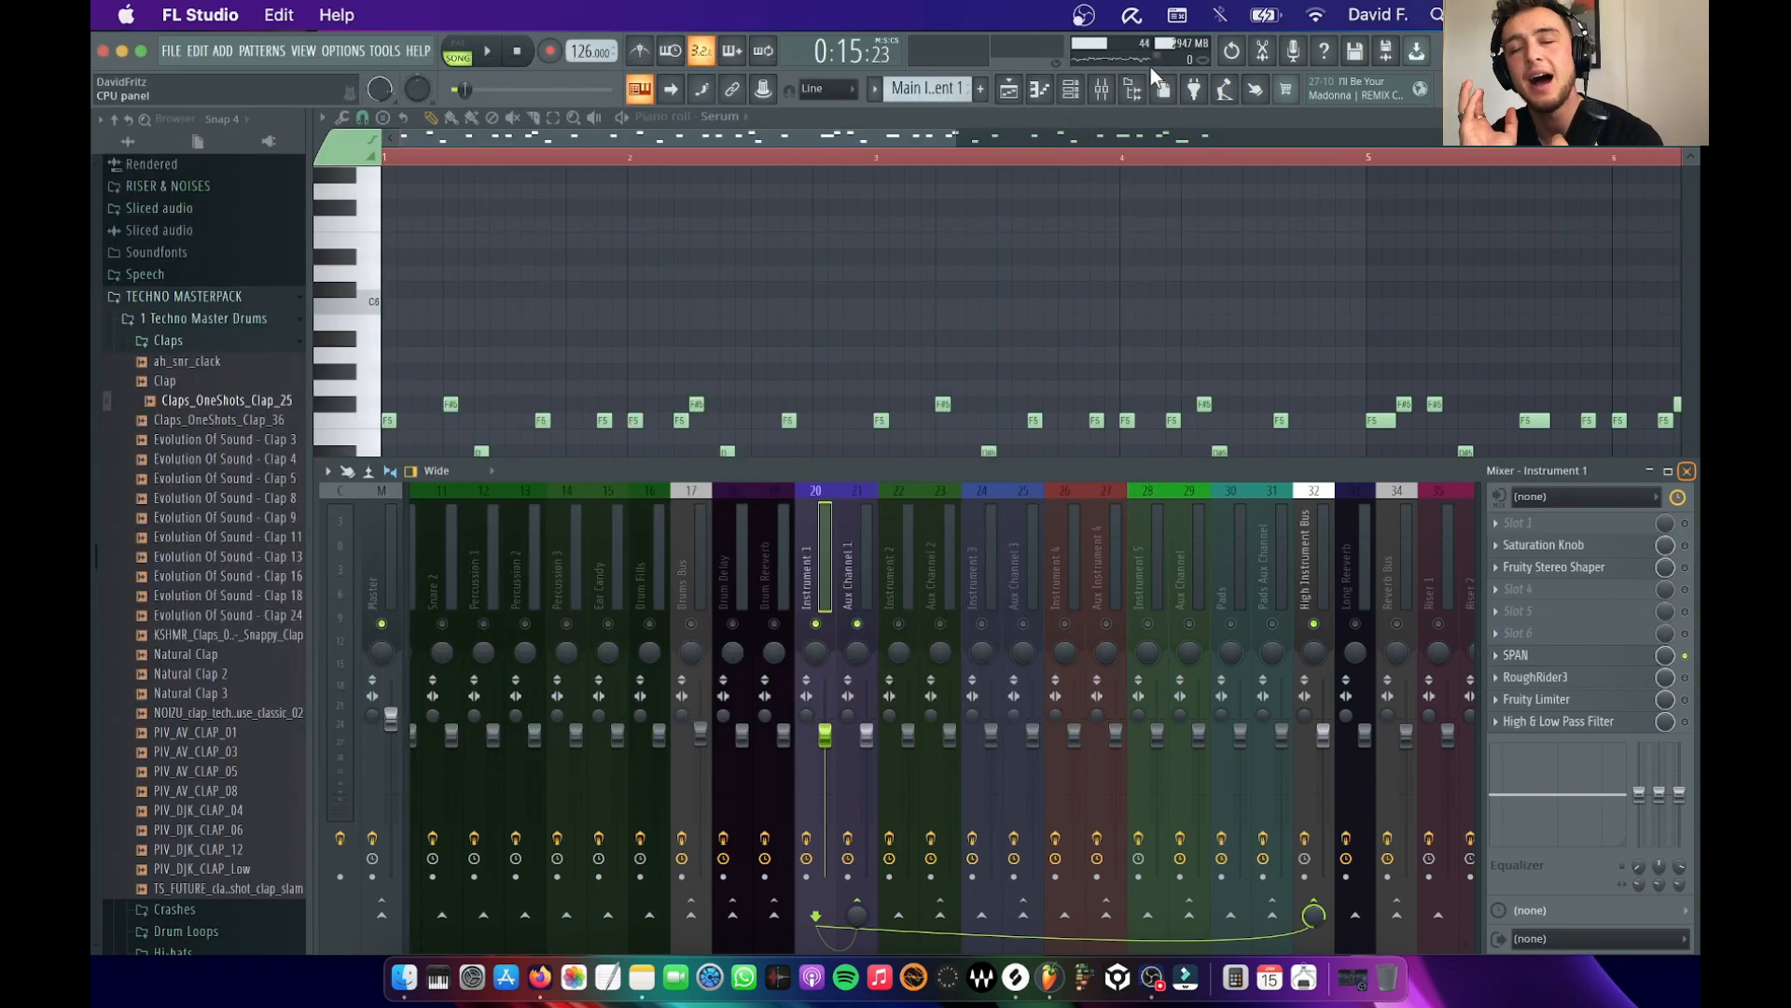
# Close the mixer and select all notes of the Serum melody for copying
pyautogui.click(1686, 472)
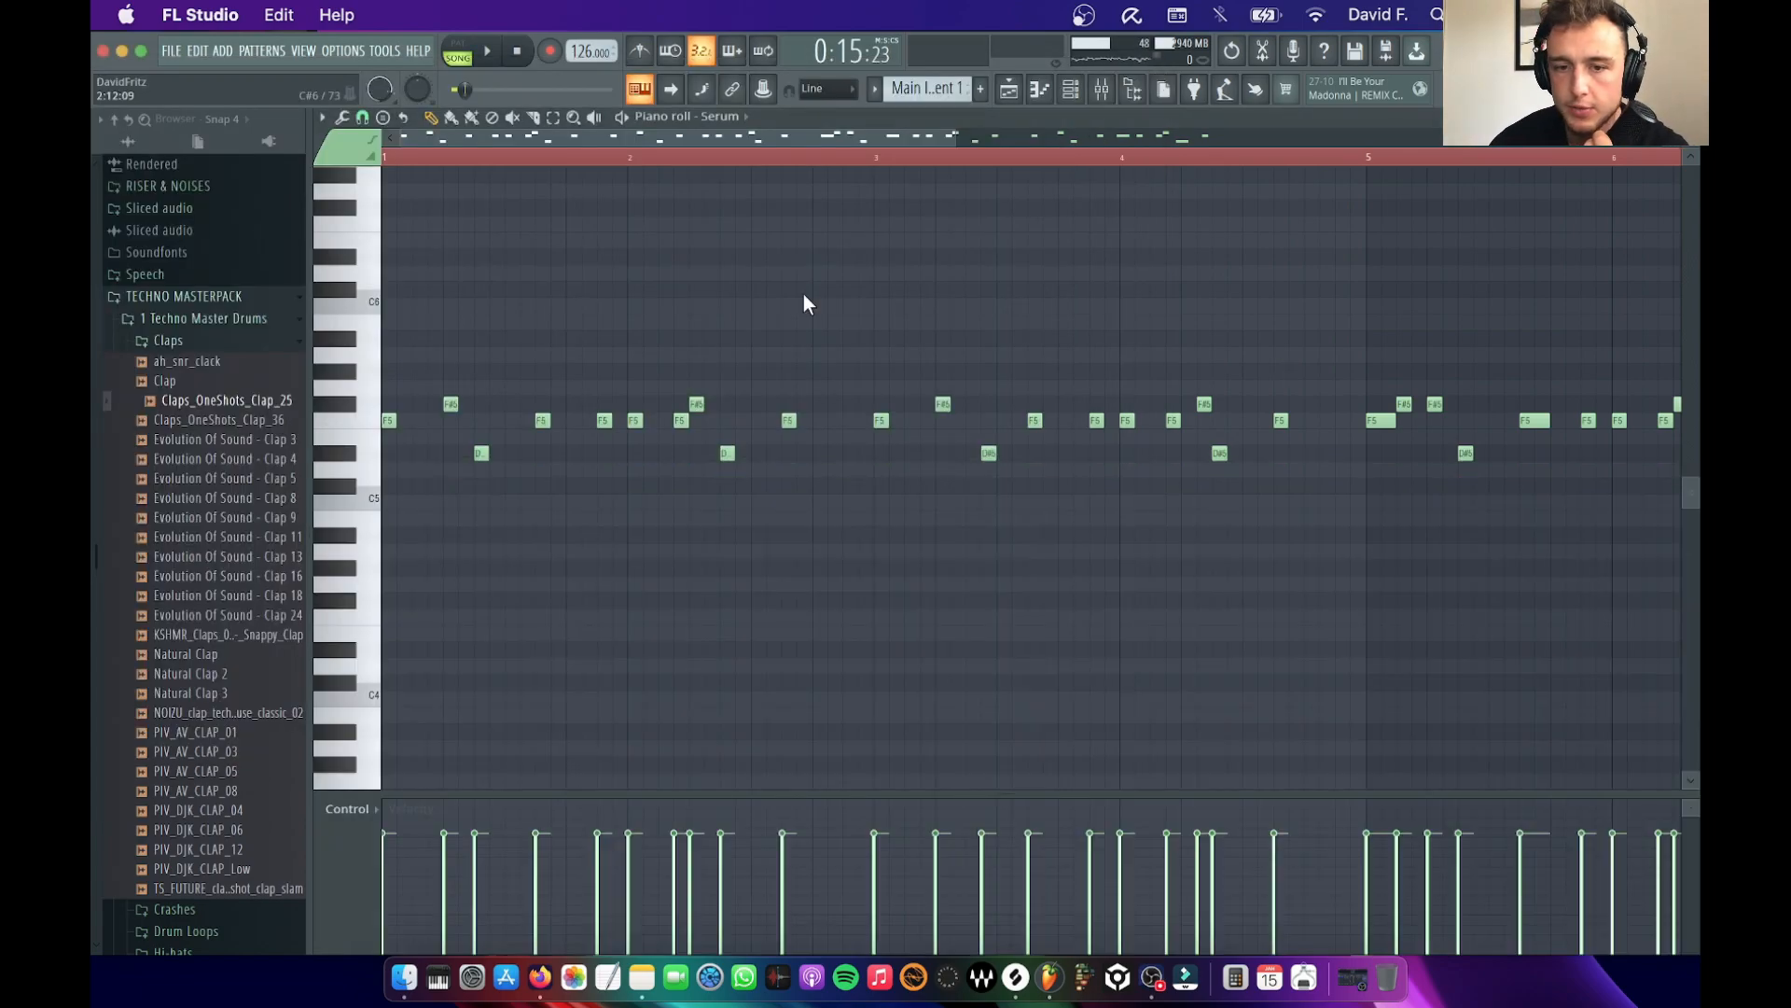
pyautogui.press('super+a')
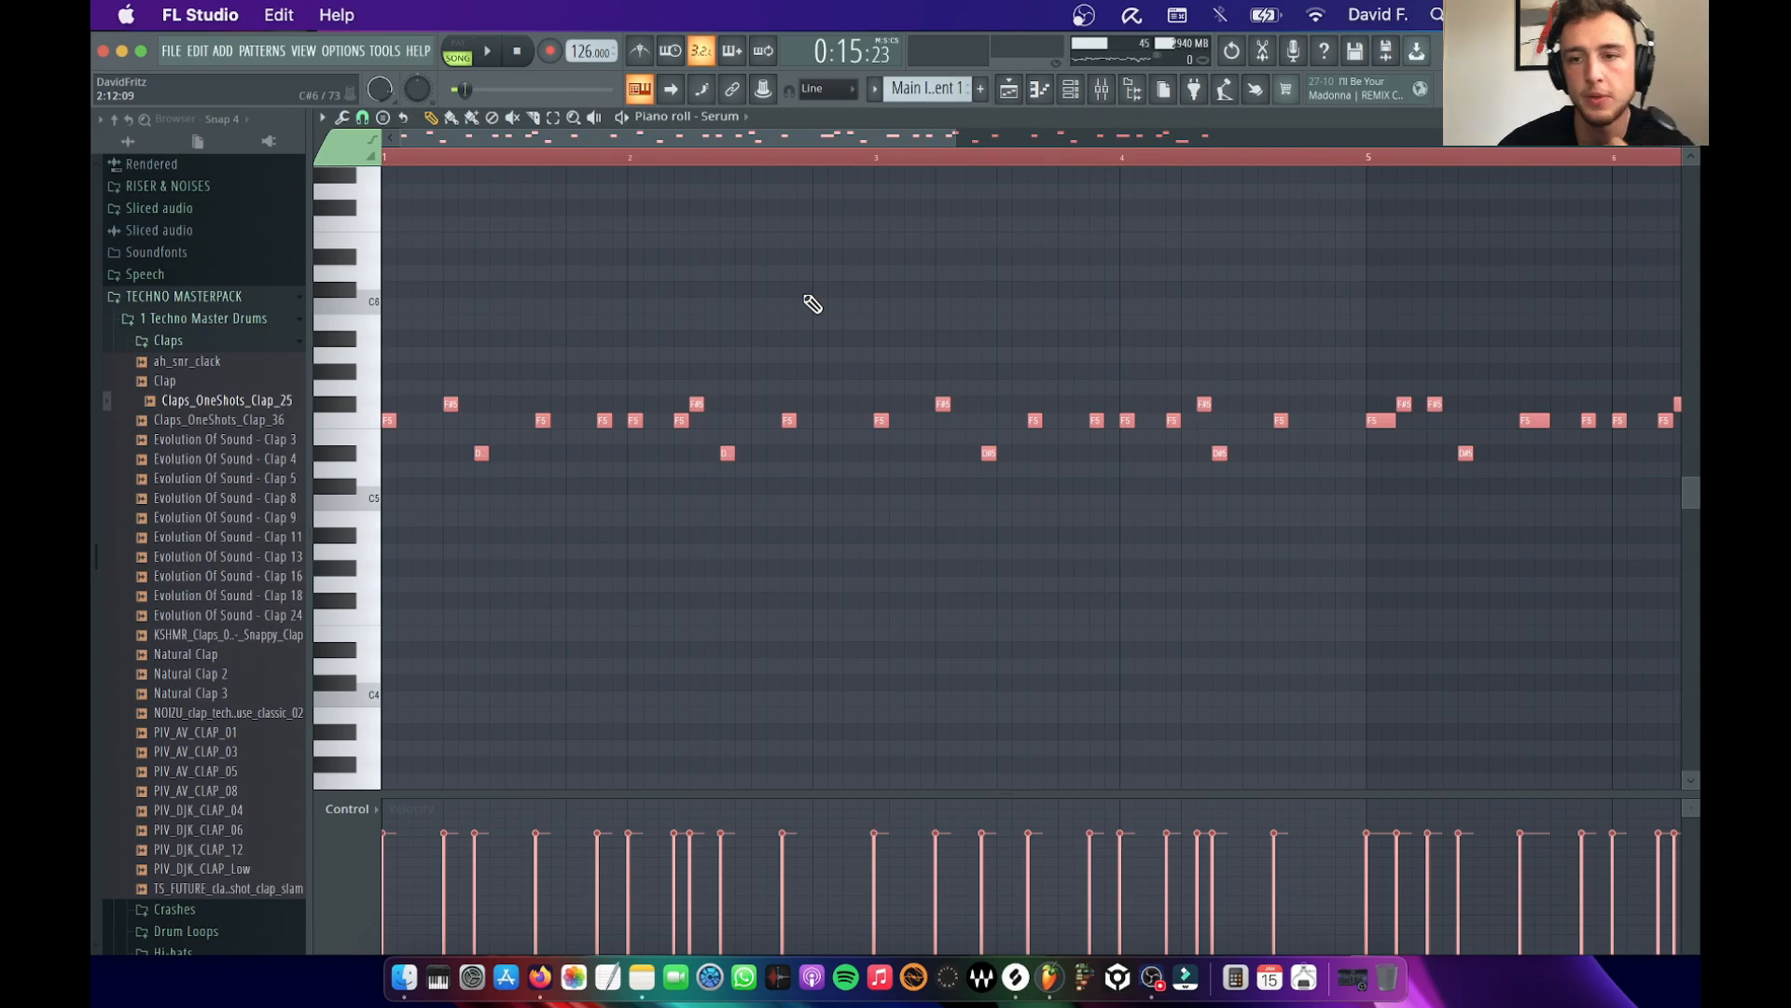
# Open Serum #2 with the PK_MF_STHP1_PLUCKS_03 preset, unsolo the Instrument 1 mixer track and audition the pluck with the track
pyautogui.click(1073, 90)
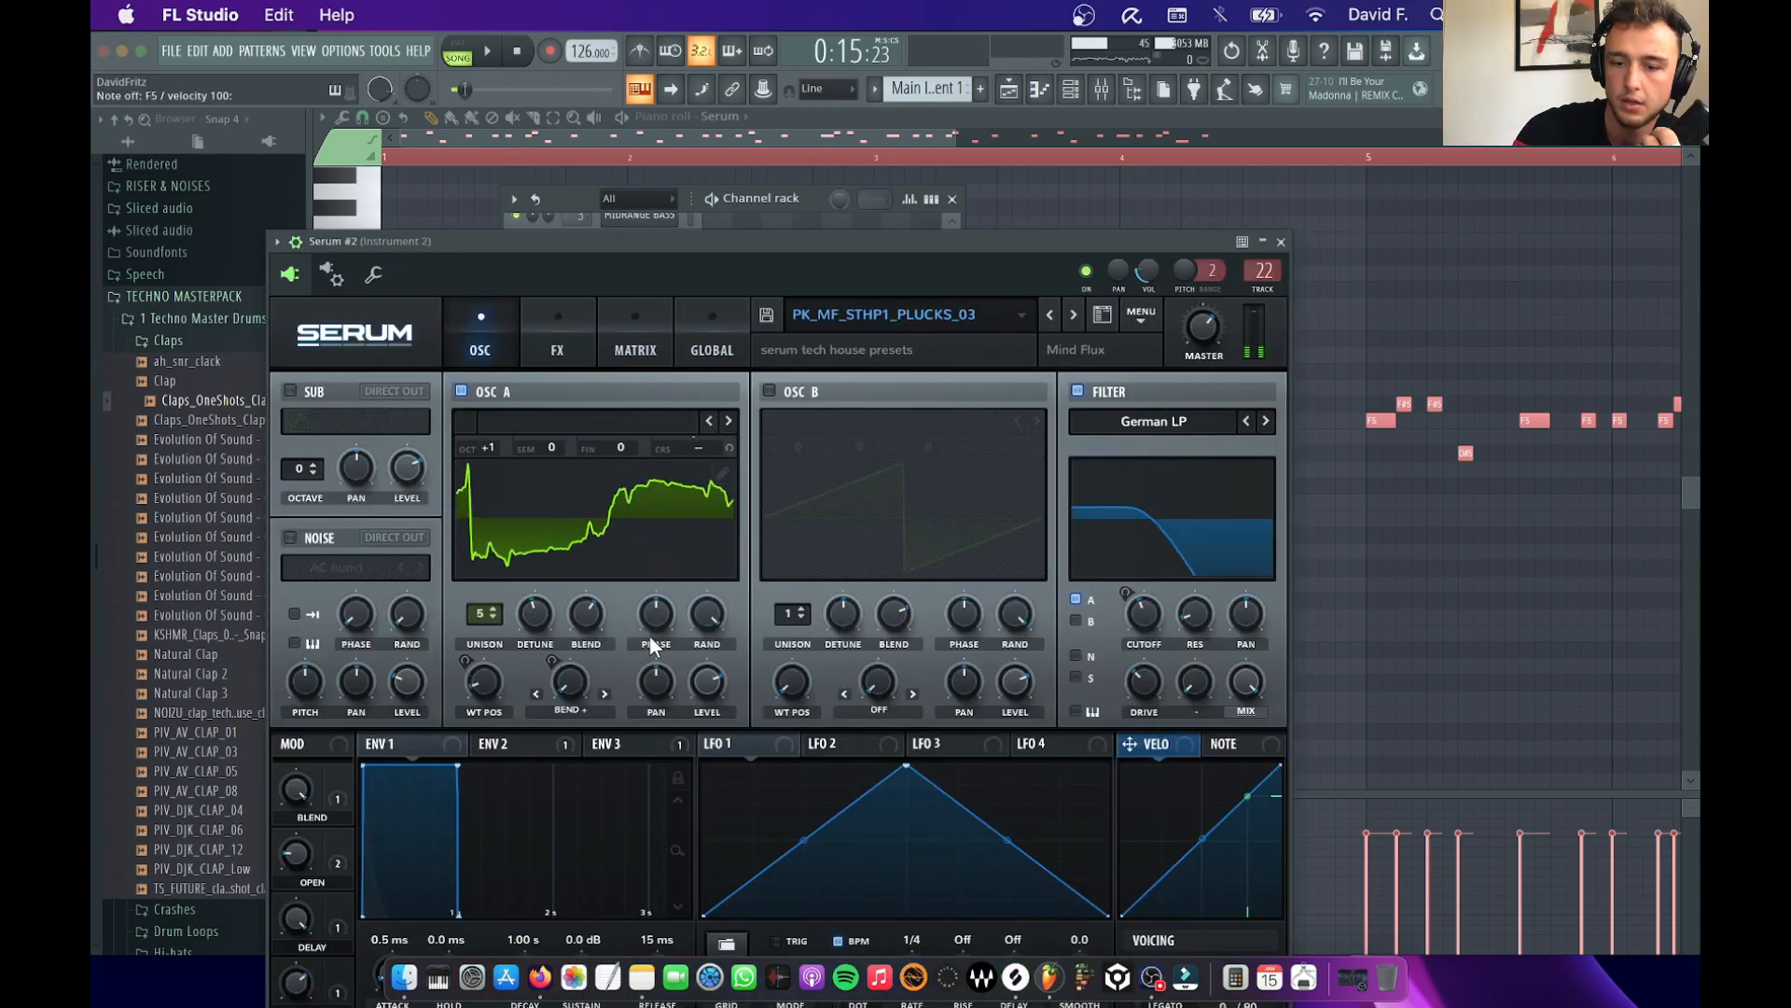
pyautogui.press('F9')
pyautogui.press('space')
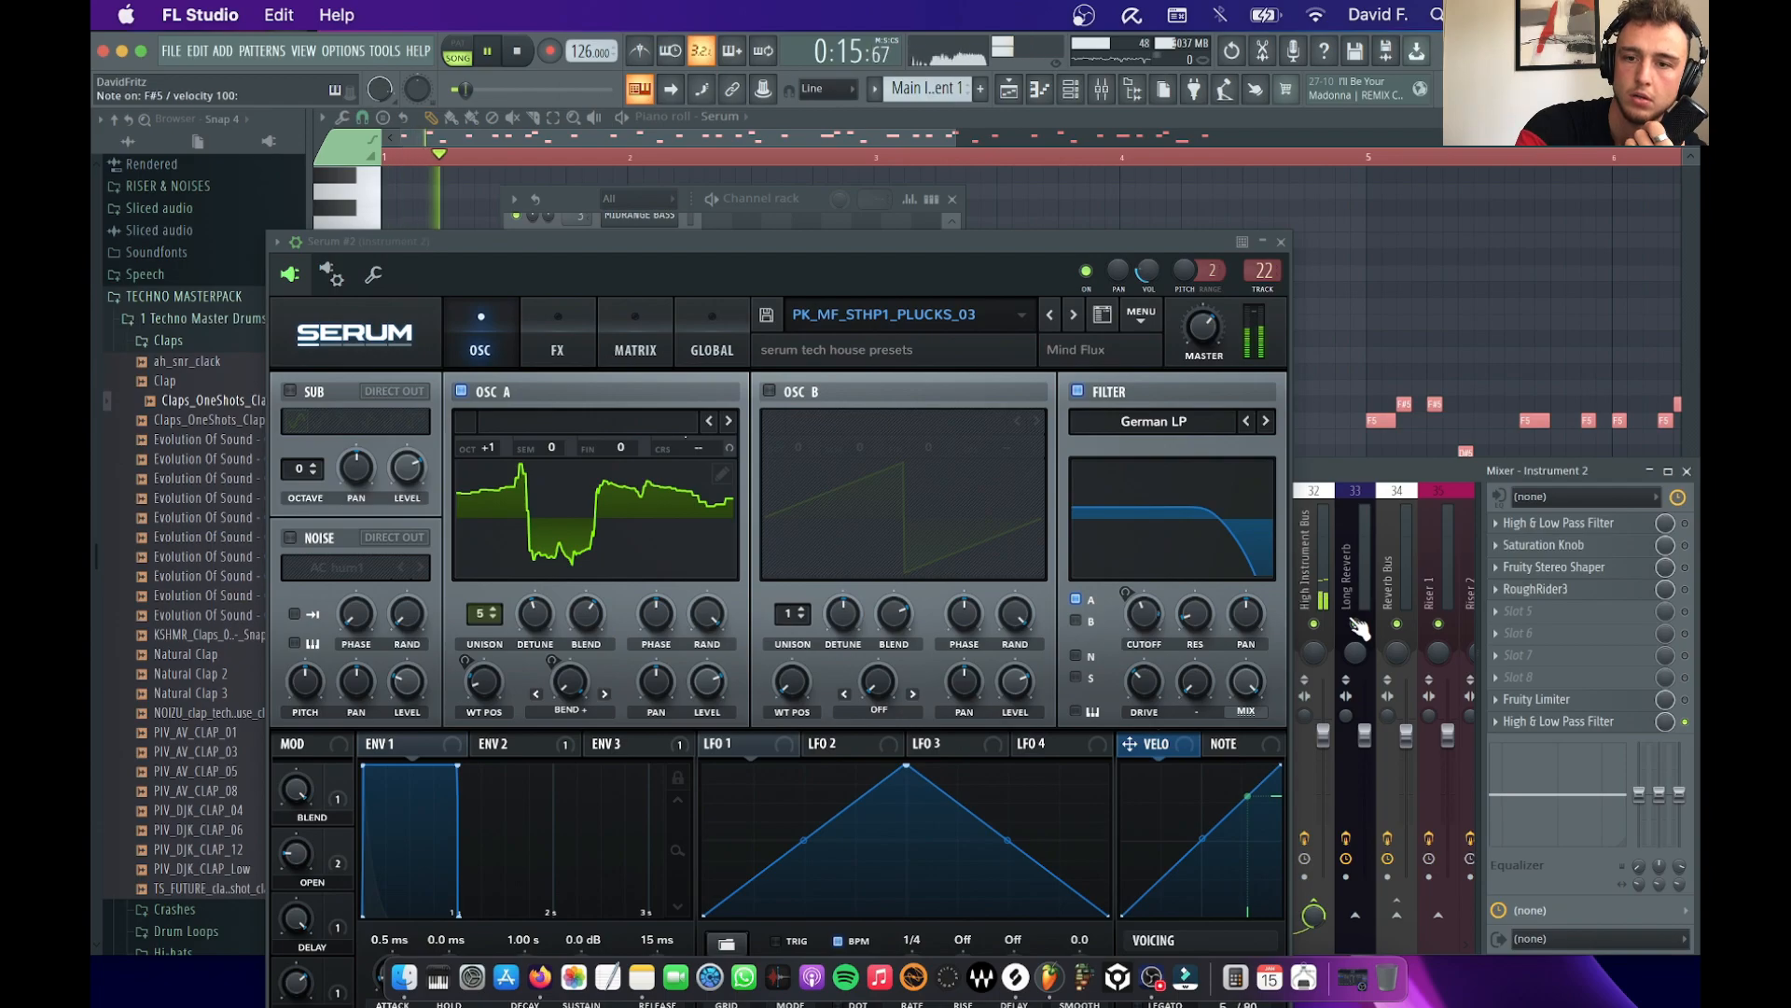
pyautogui.press('space')
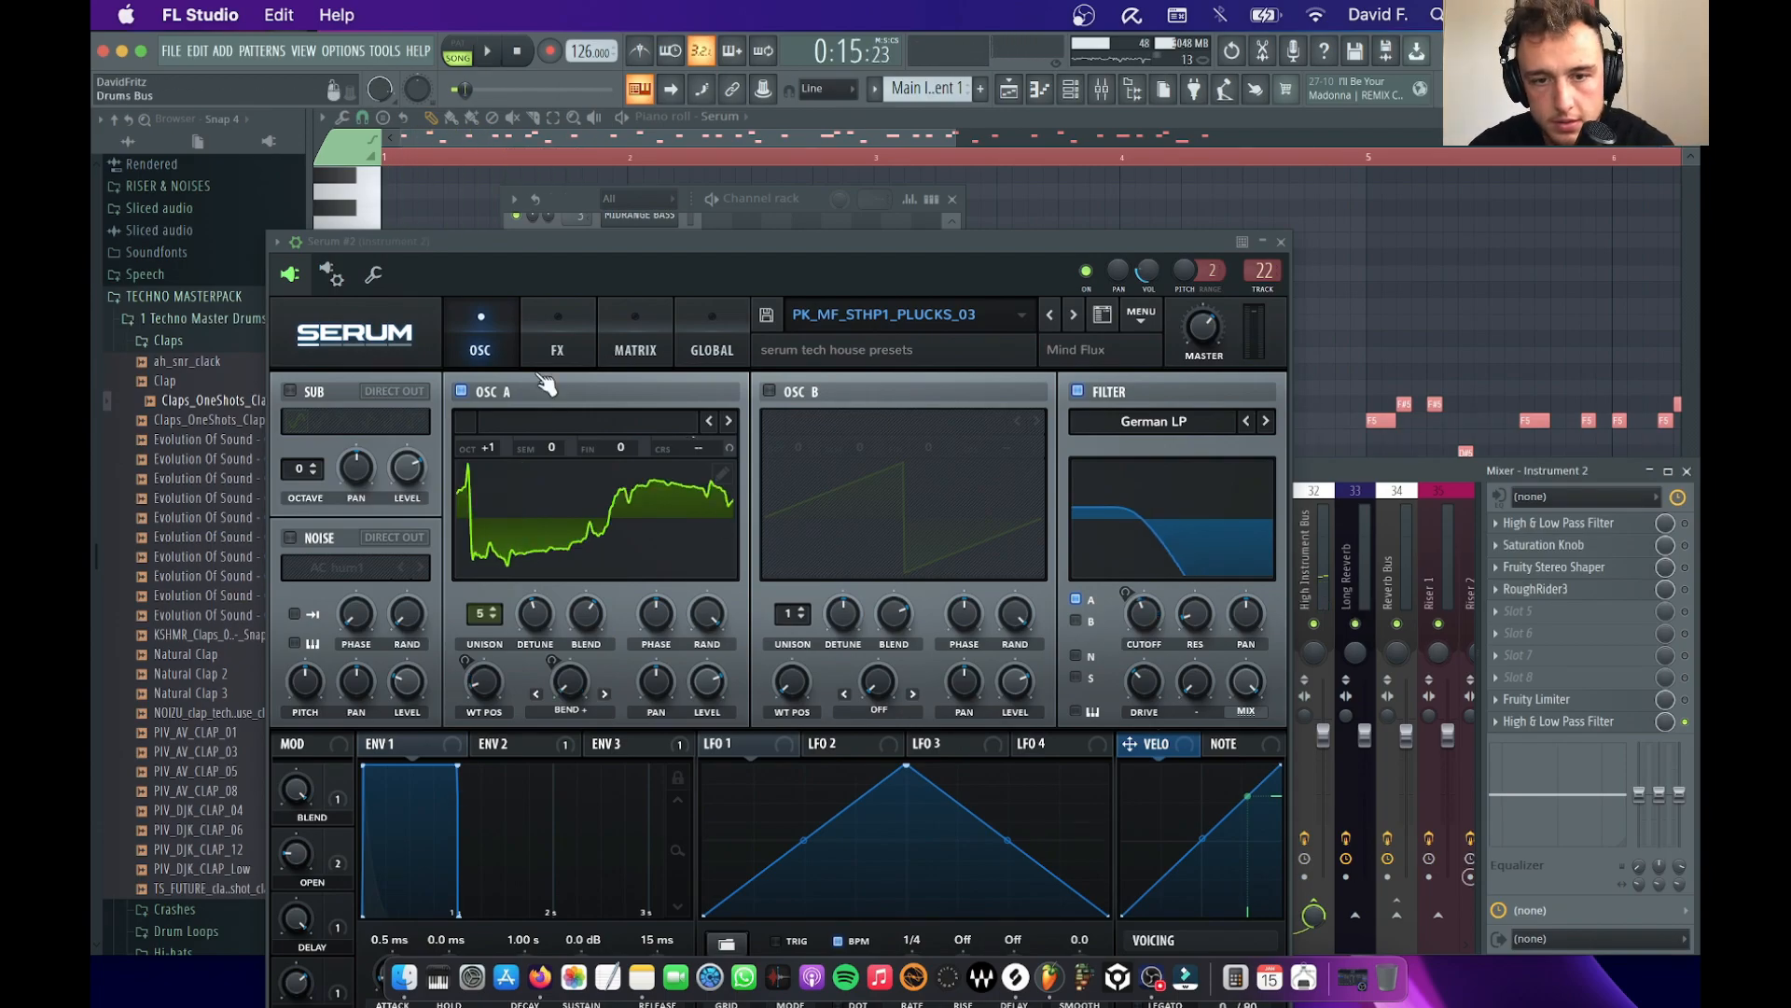
# Turn off the Delay effect in Serum #2, then close the synth and the mixer
pyautogui.click(550, 317)
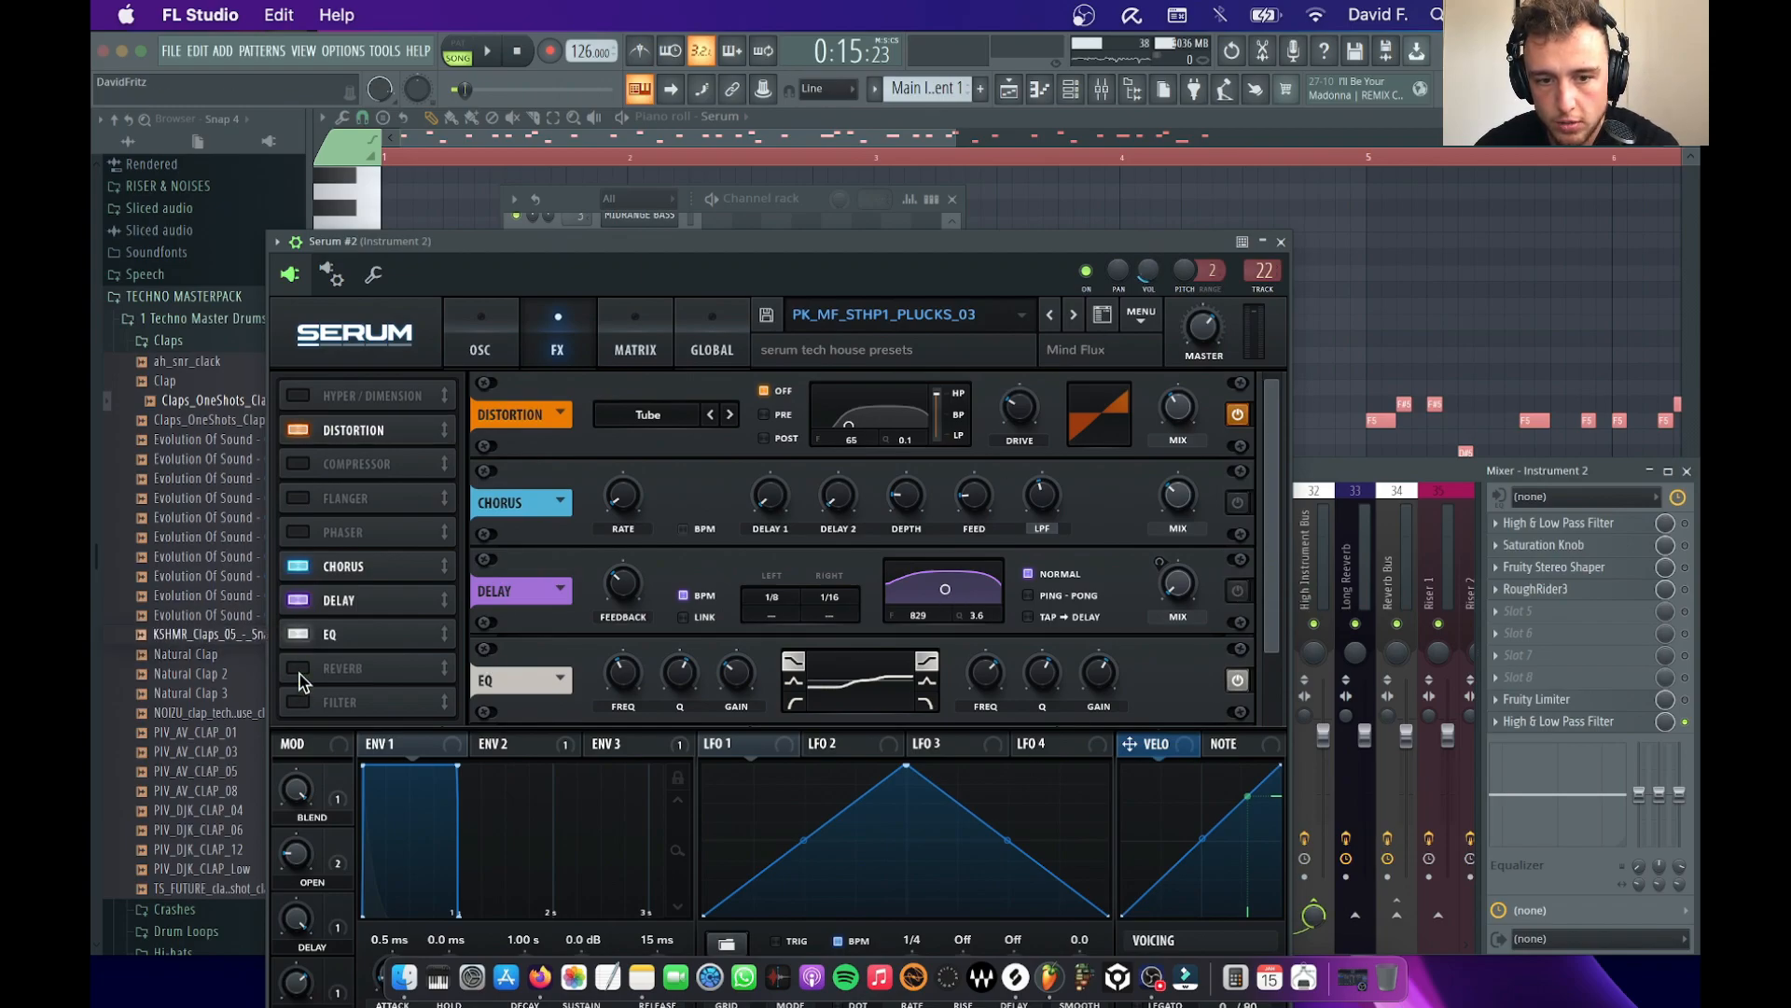
pyautogui.click(298, 600)
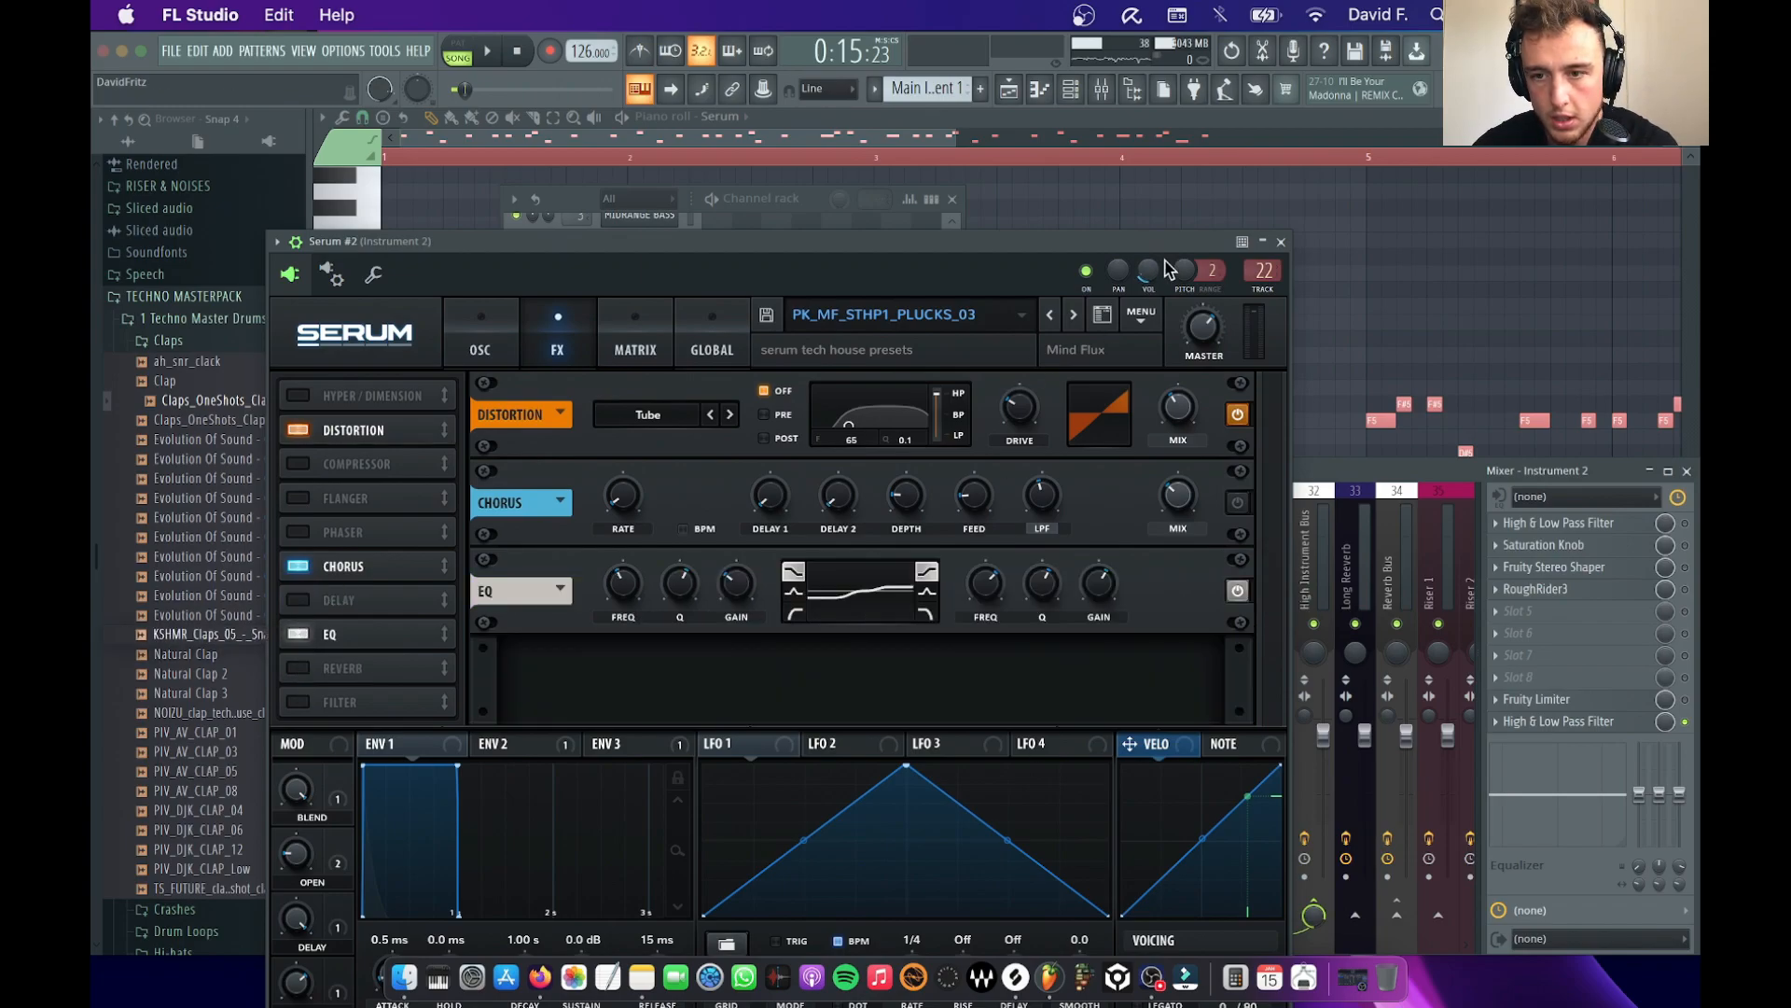
pyautogui.click(1280, 242)
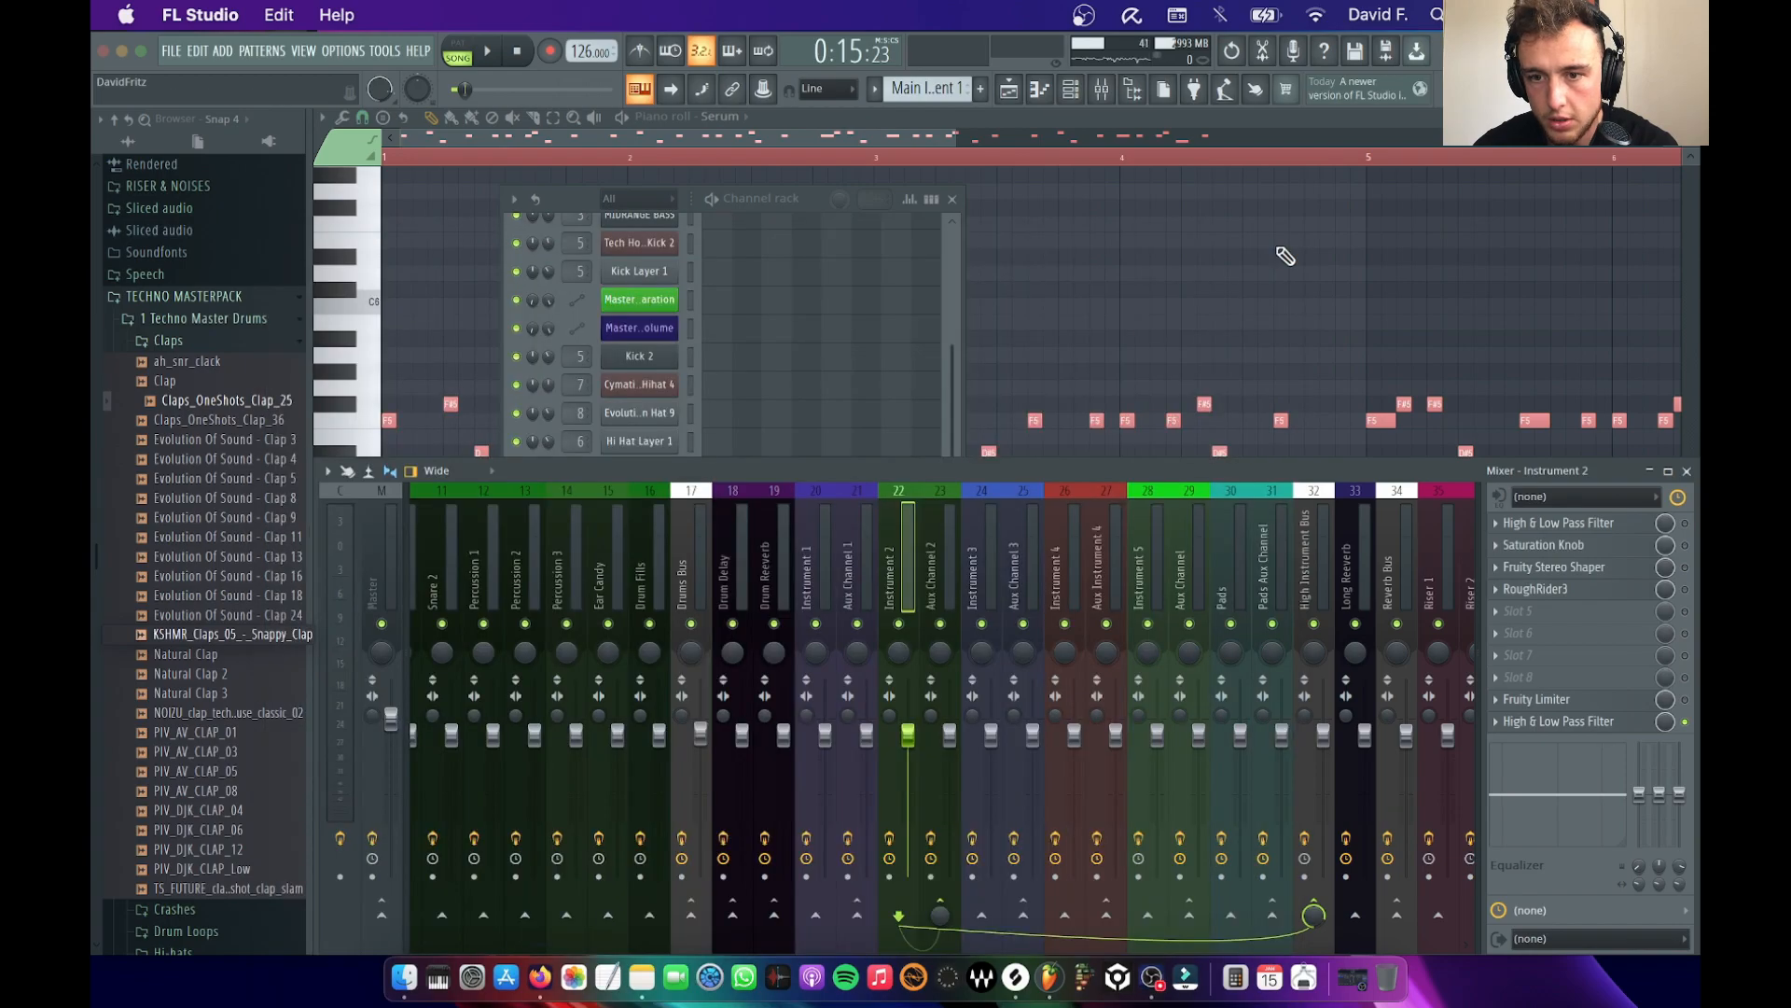
pyautogui.click(1687, 472)
# Paste the copied melody into Serum #2's piano roll at the same pitch and play both layers together
pyautogui.rightClick(632, 642)
pyautogui.click(714, 631)
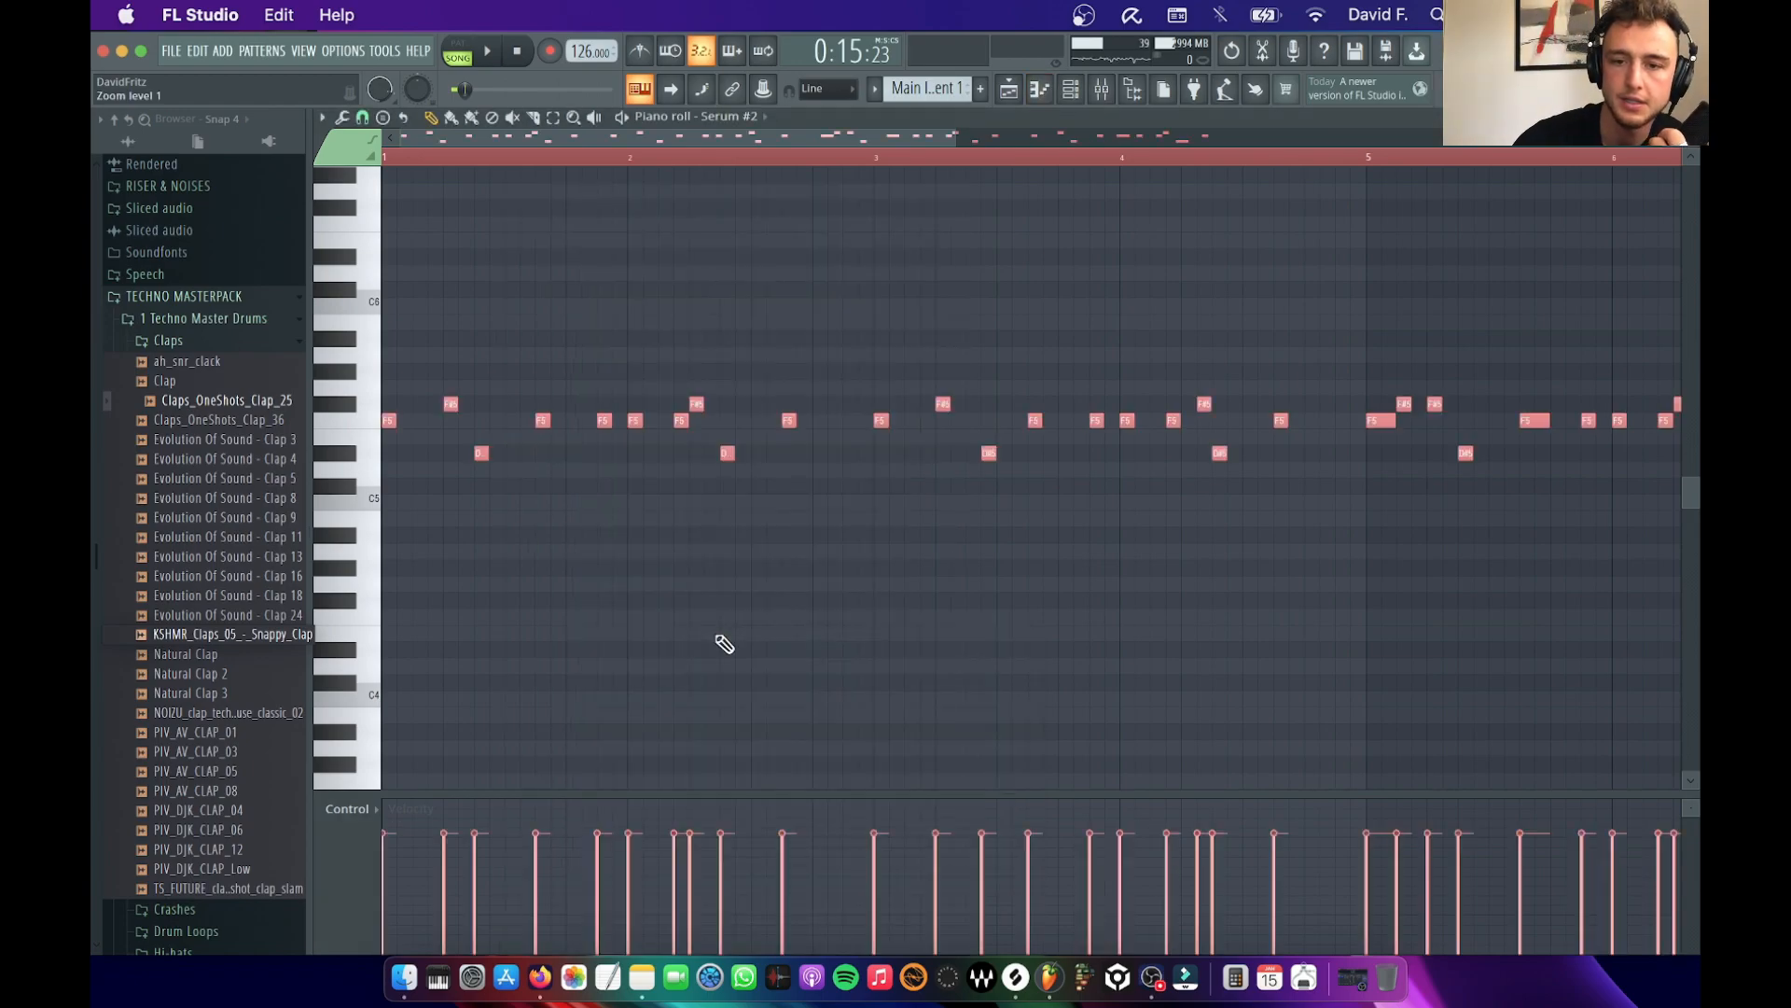
pyautogui.scroll(3, 724, 644)
pyautogui.press('space')
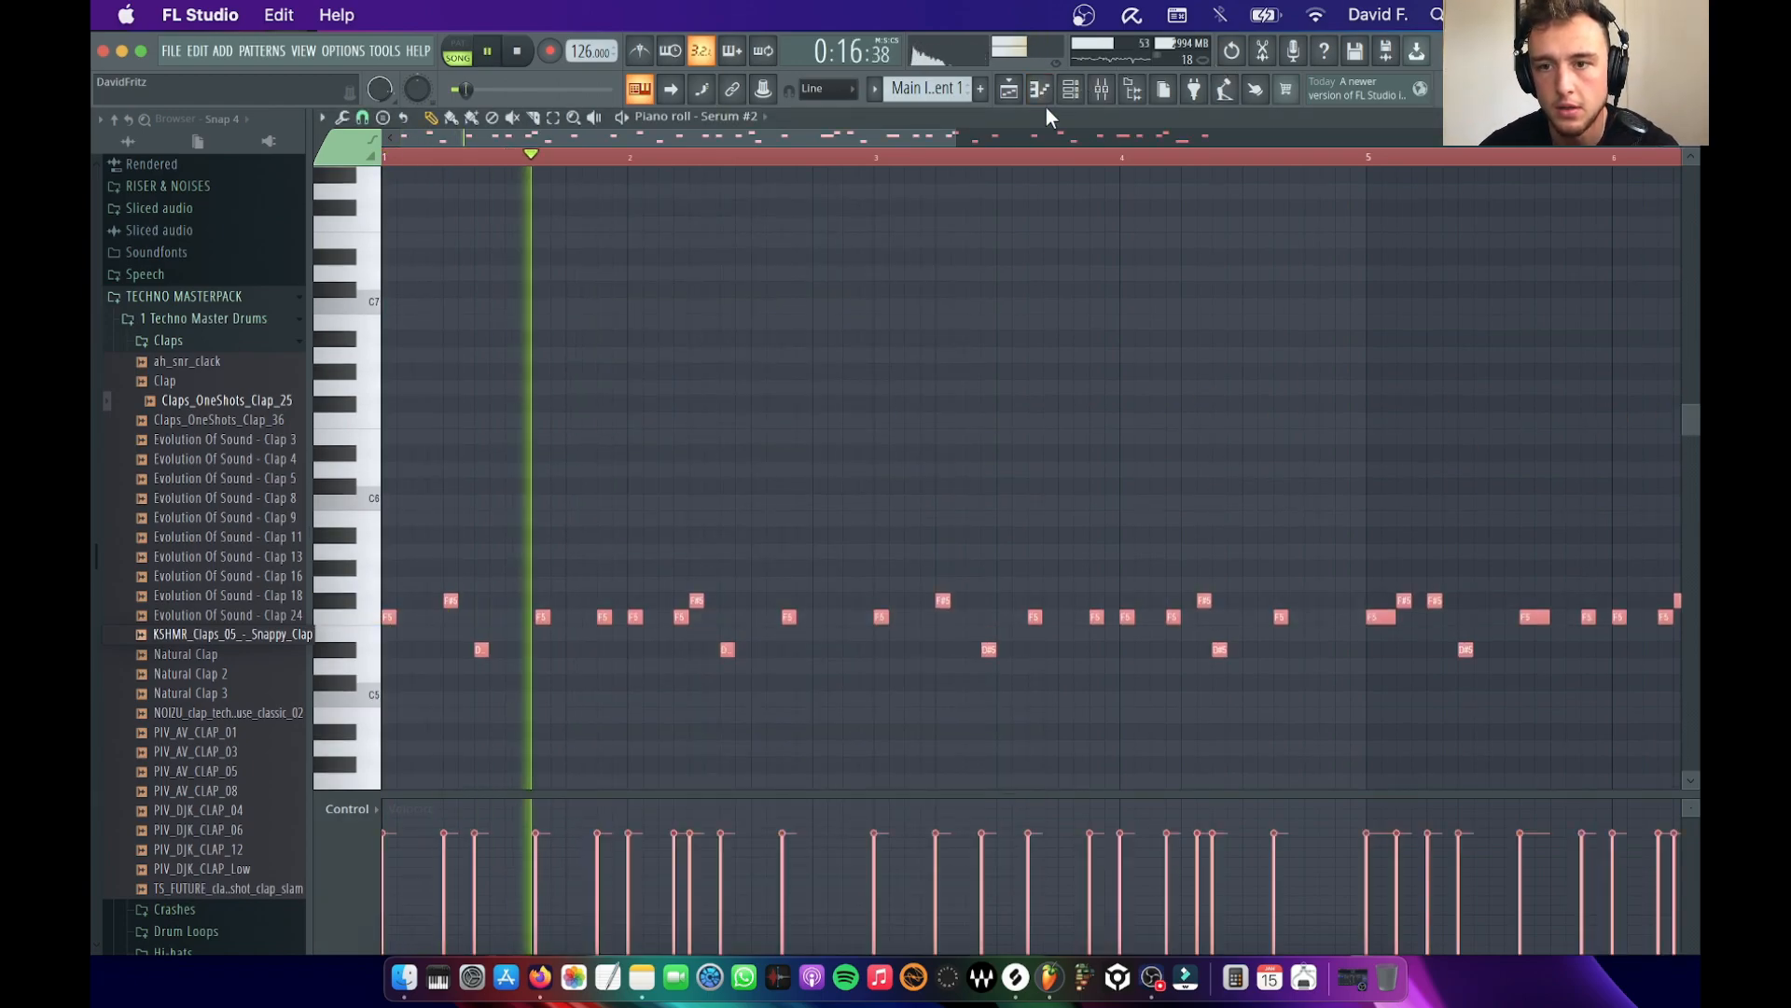
# Balance the volume between the Serum and Serum #2 channels during playback
pyautogui.click(1069, 89)
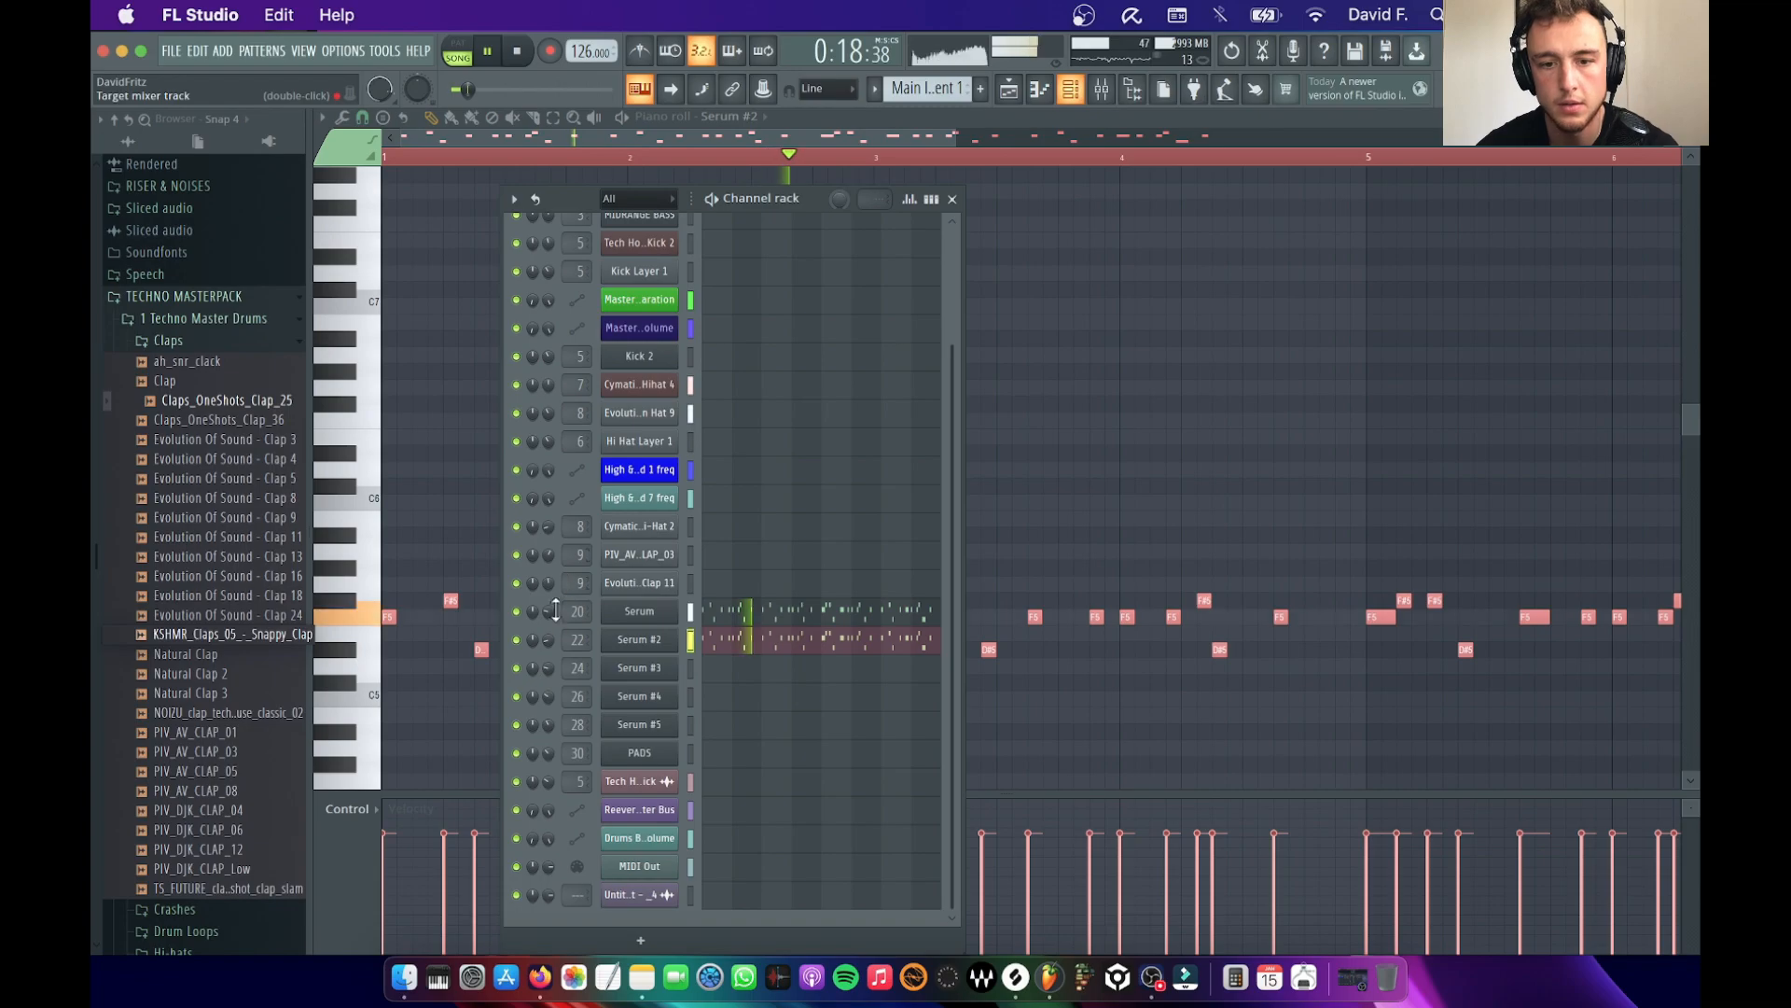
pyautogui.moveTo(544, 632); pyautogui.dragTo(544, 623)
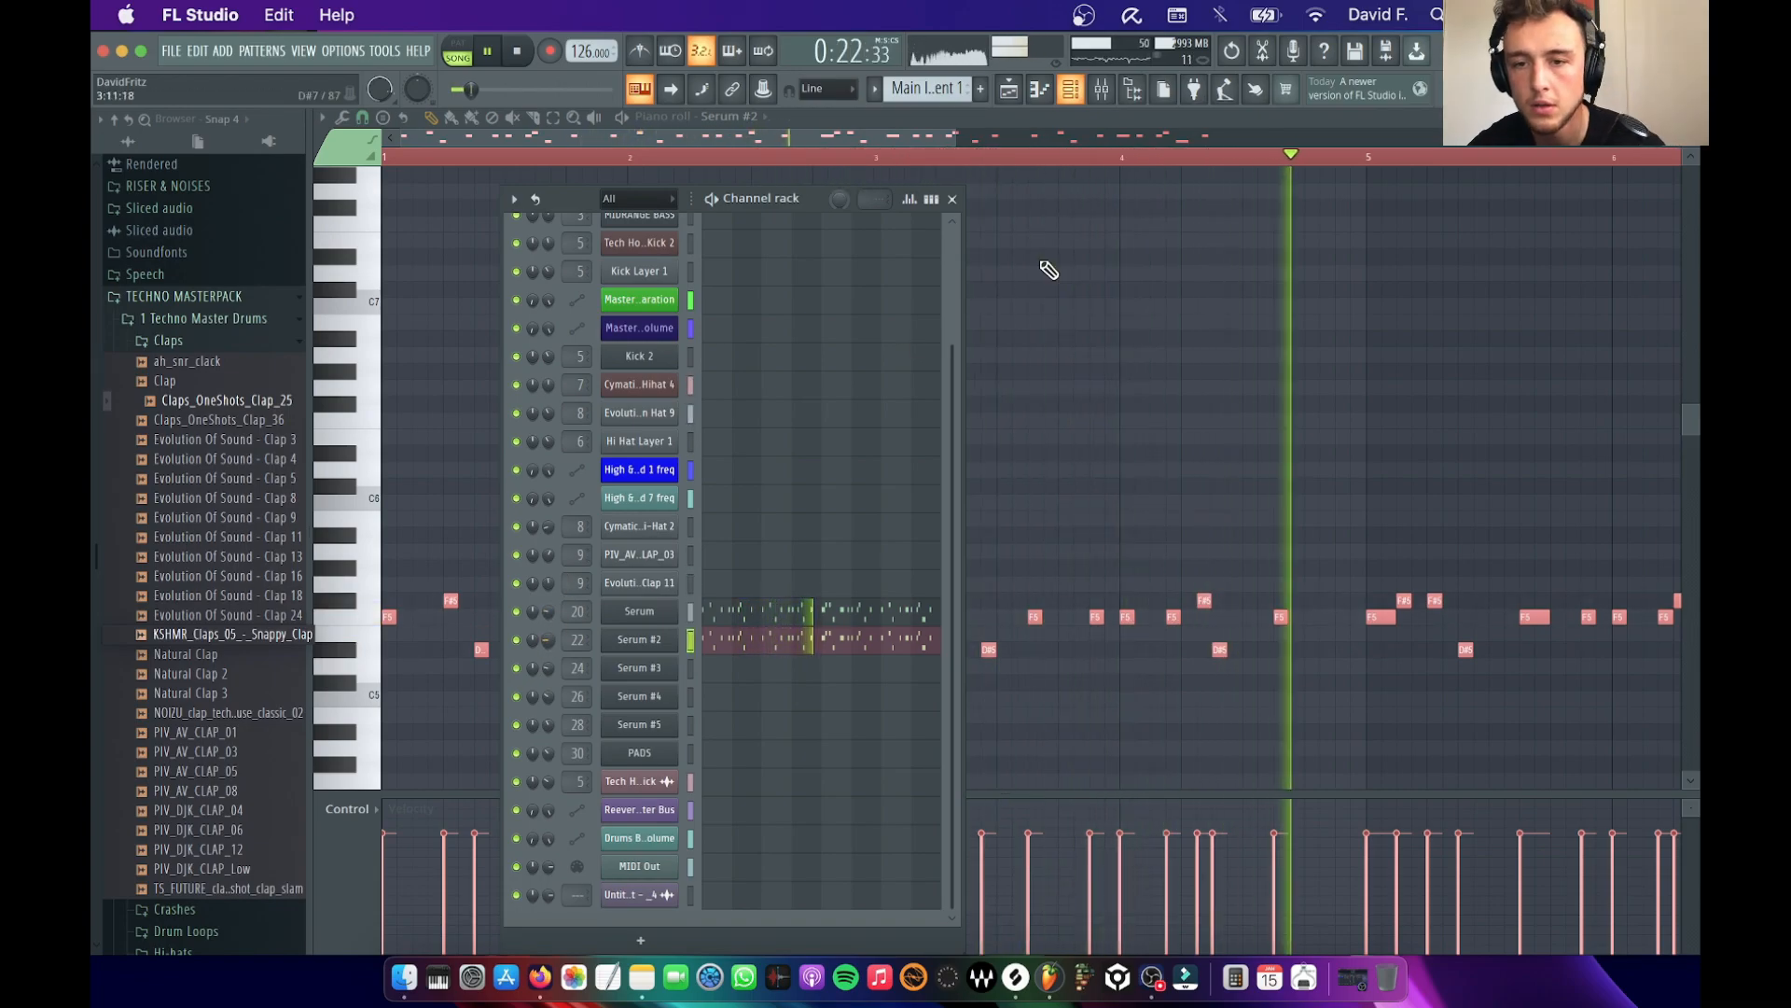
pyautogui.click(952, 199)
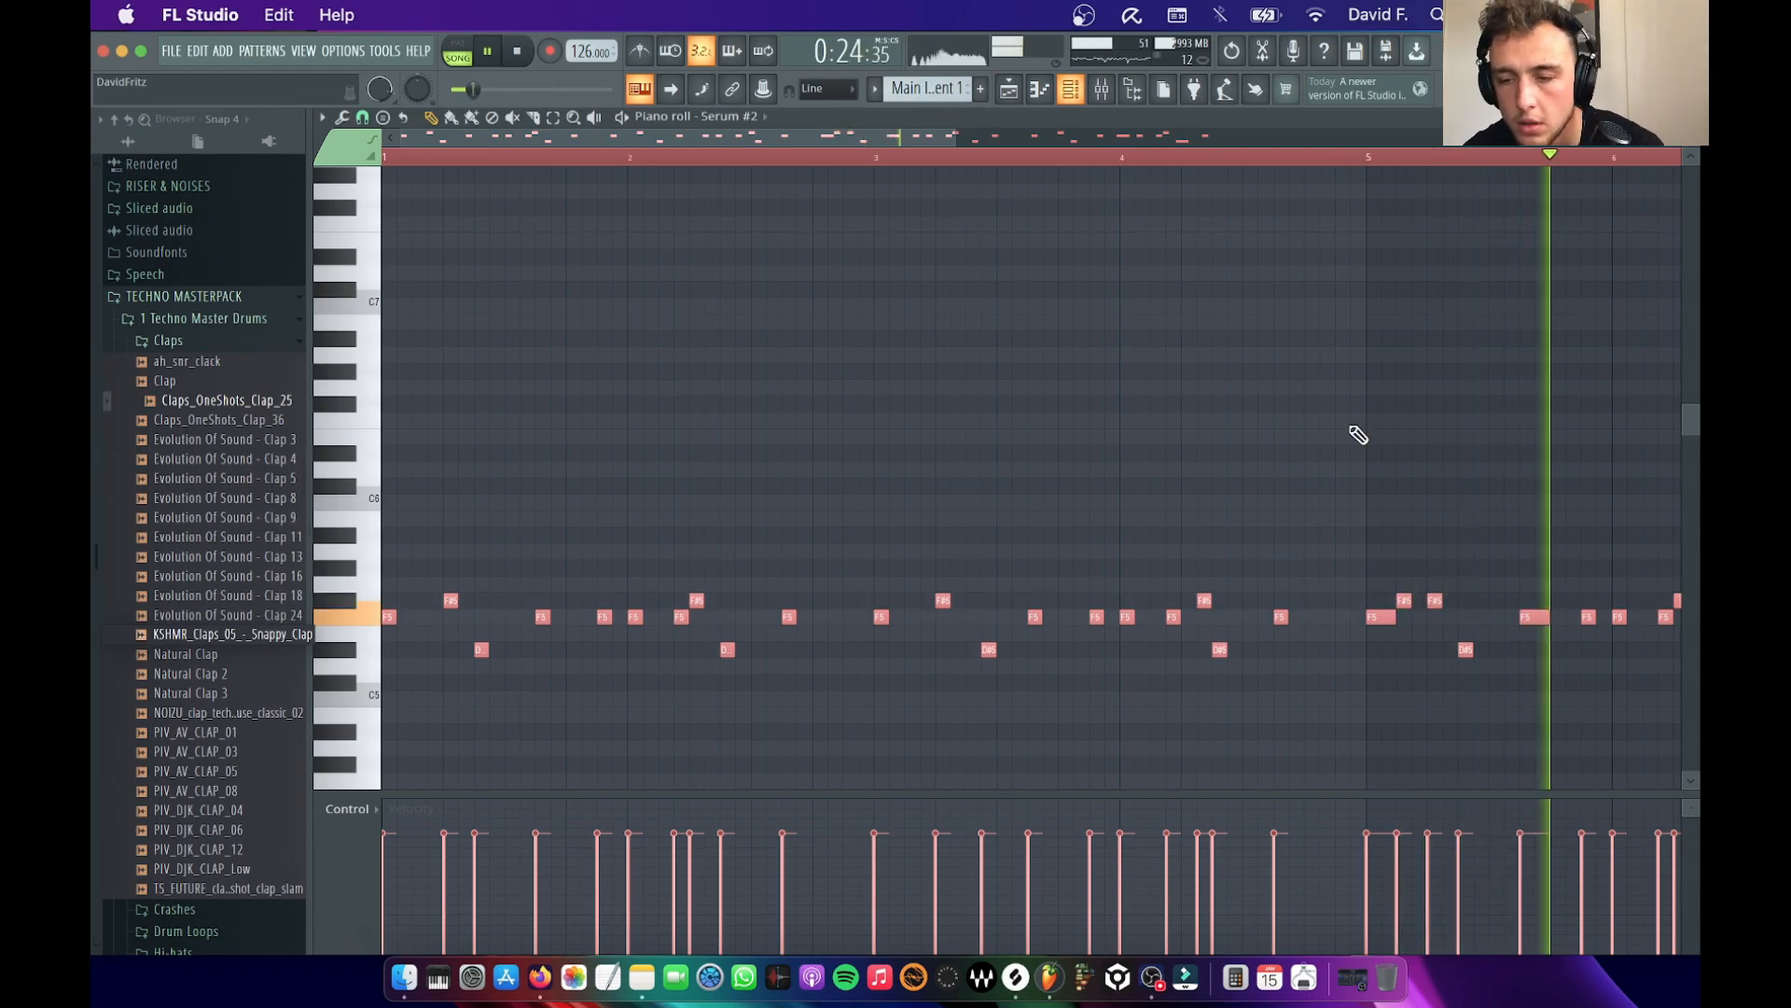
# Shorten the Main Instrument 1 clip in the playlist to four bars and place a second copy at bar 13, ending at bar 17
pyautogui.scroll(-2, 1355, 432)
pyautogui.press('F5')
pyautogui.press('space')
pyautogui.moveTo(1504, 389); pyautogui.dragTo(1170, 389)
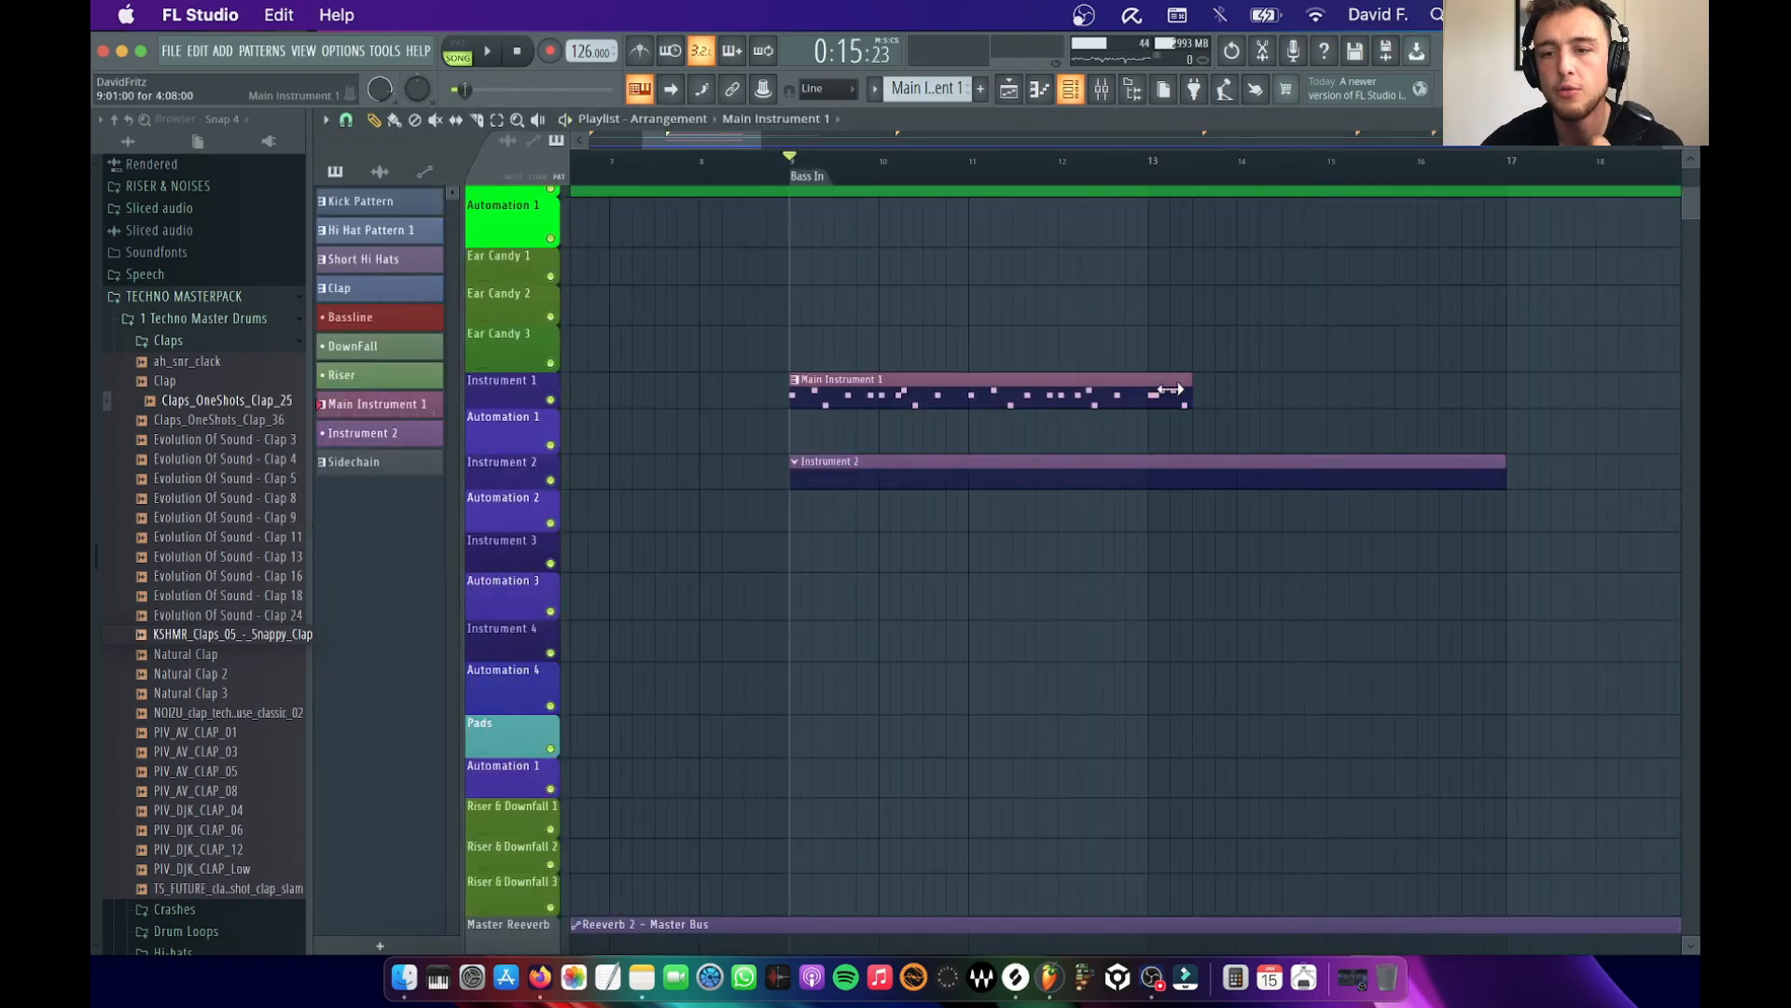
pyautogui.click(1170, 401)
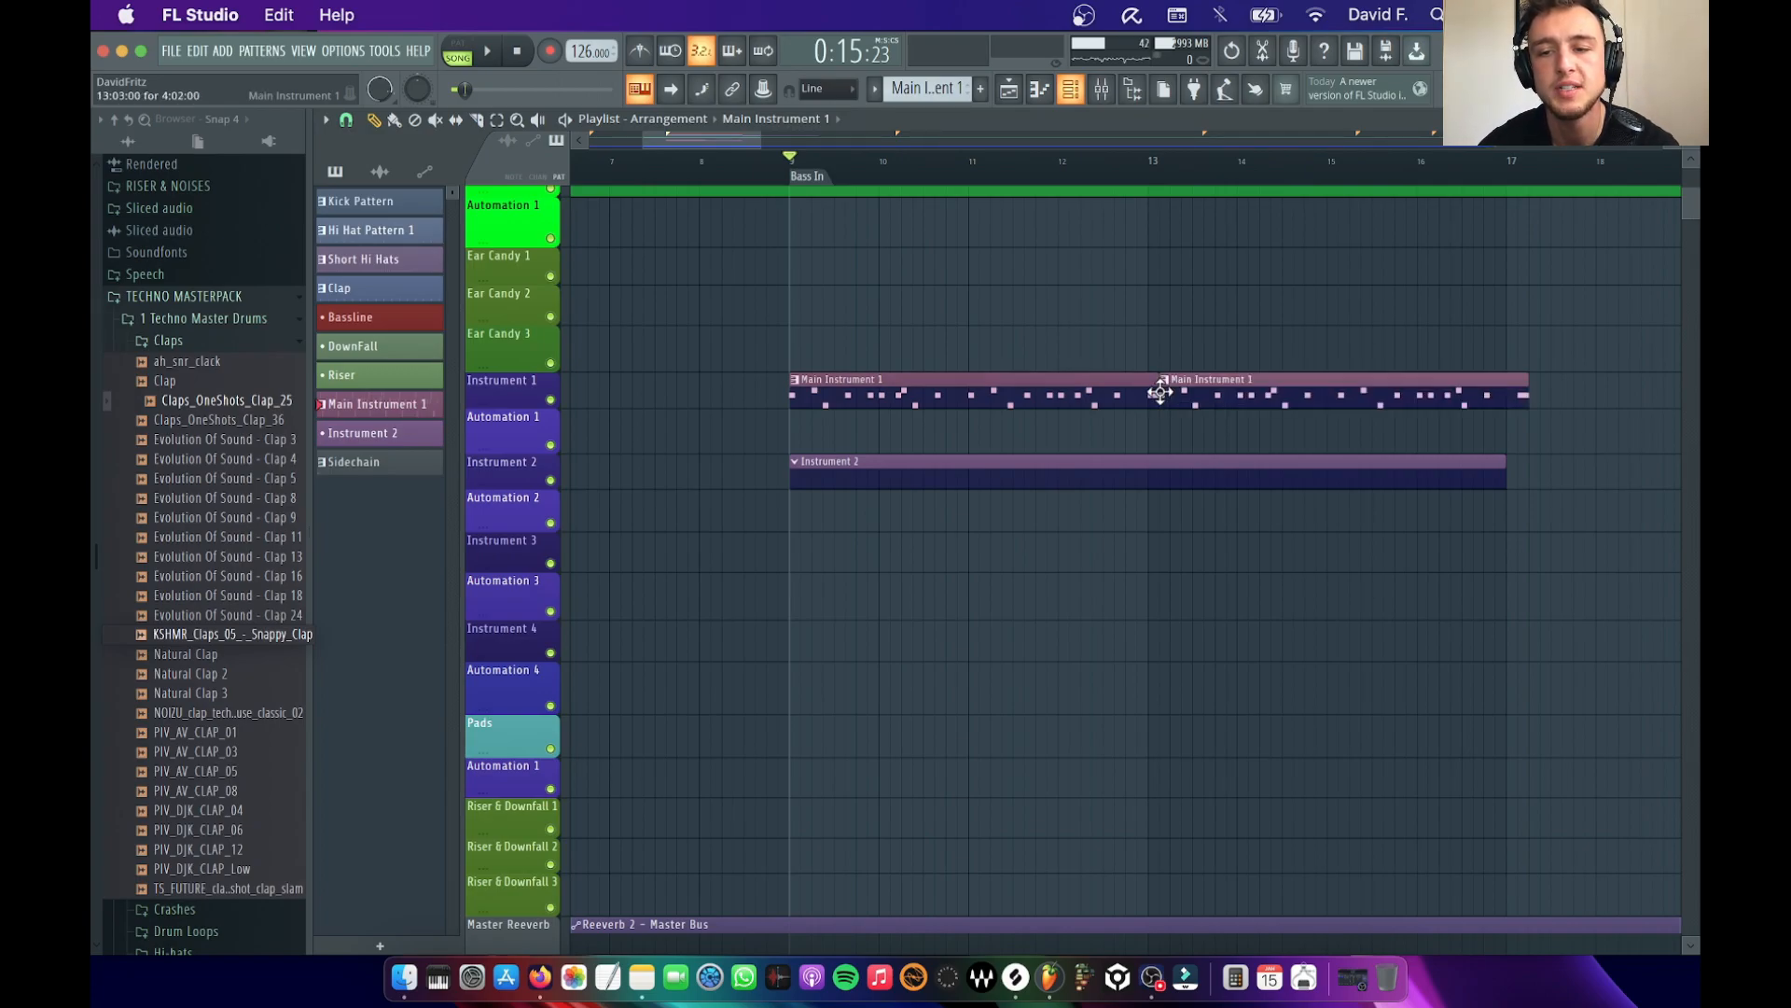
pyautogui.rightClick(1164, 395)
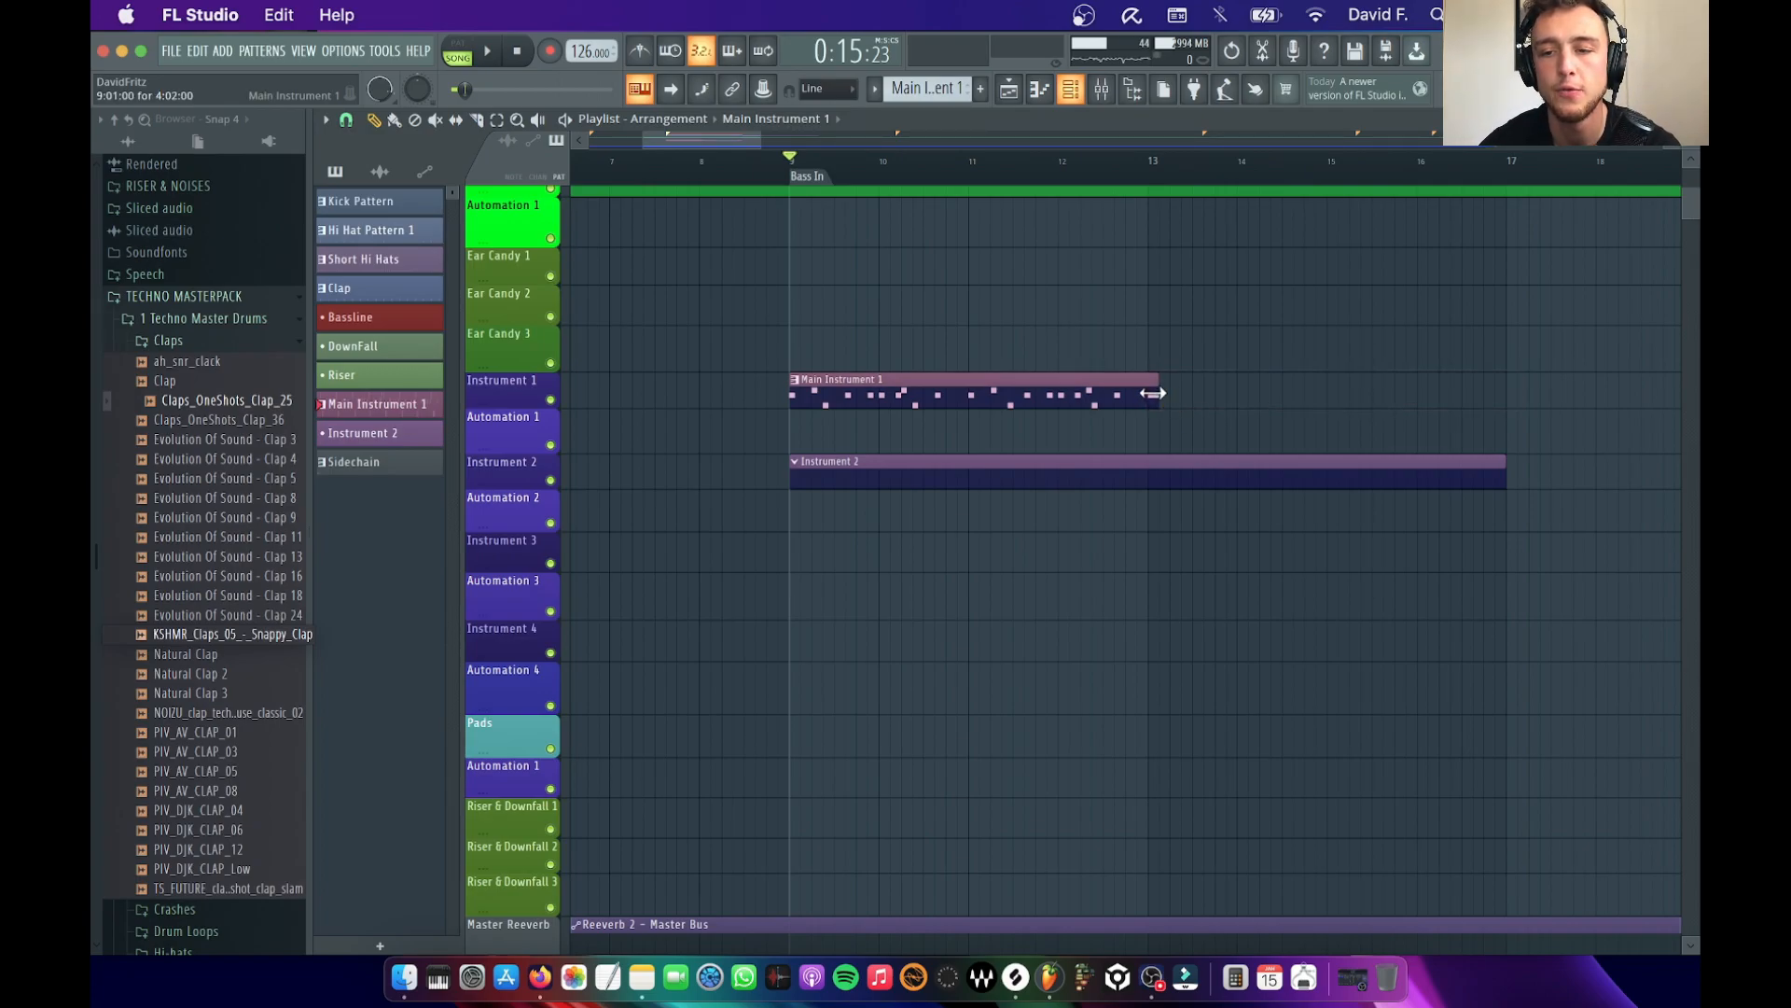
pyautogui.click(1191, 399)
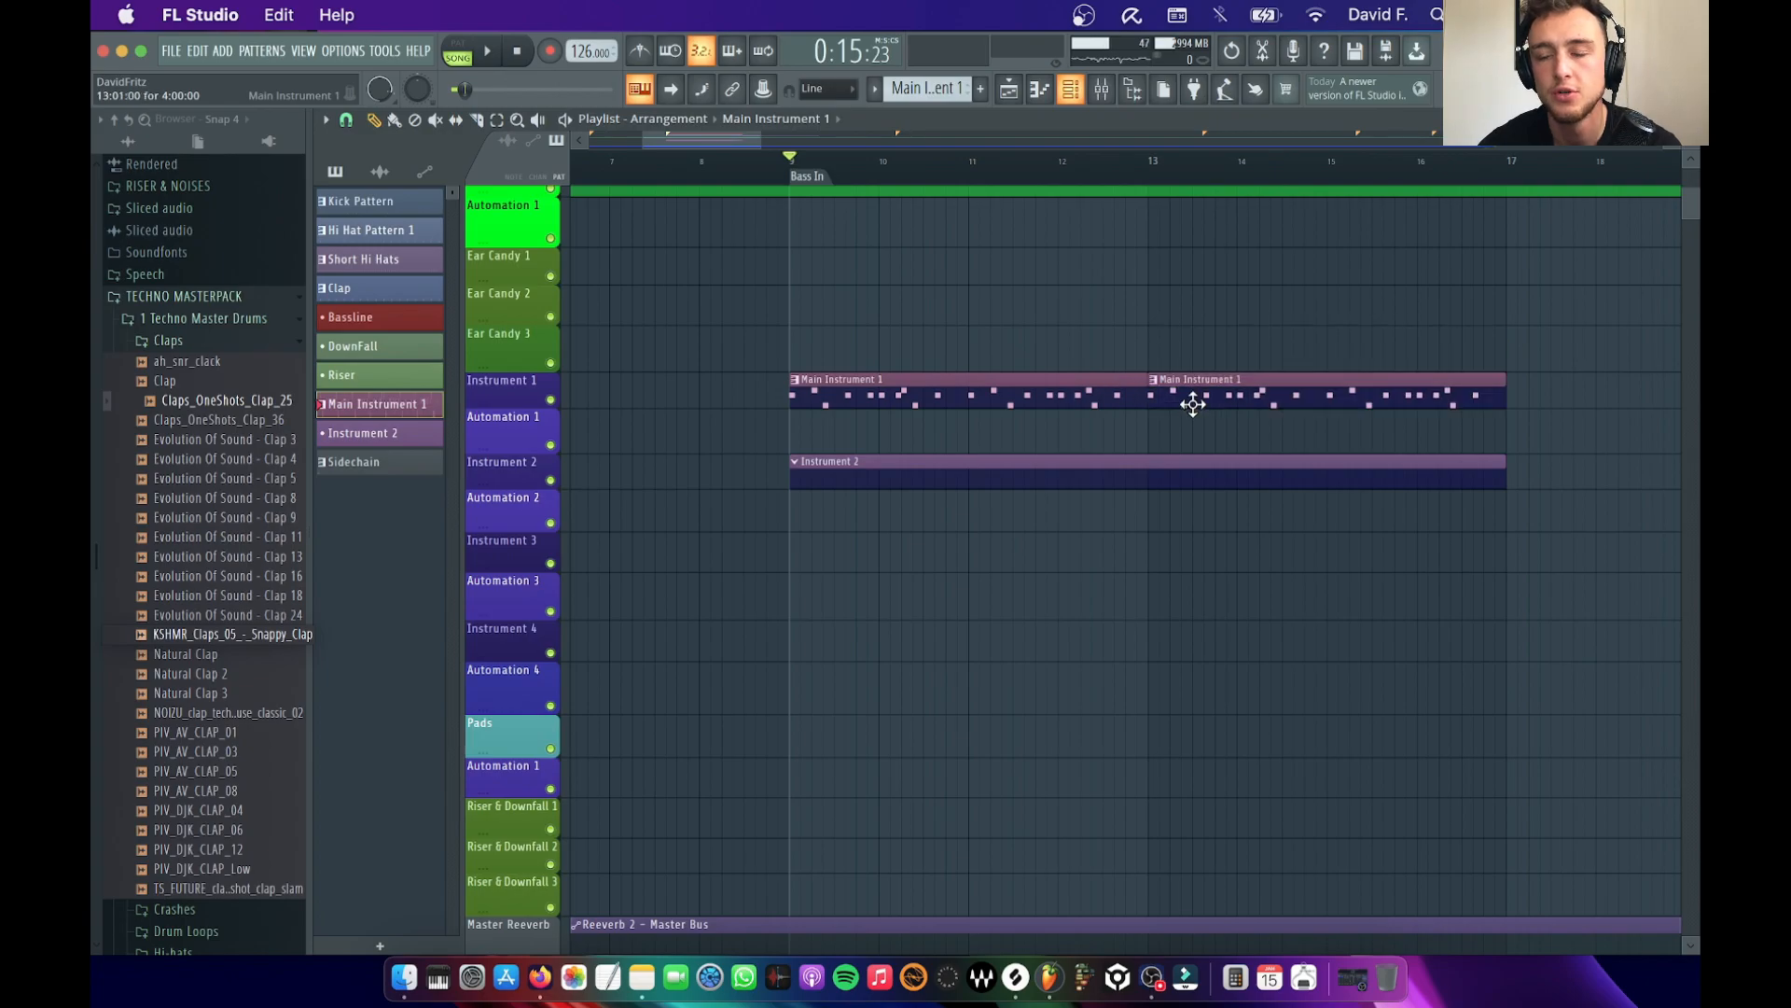
# Rehearse the MIDRANGE BASS channel over the track, then record a live bassline into the Bassline pattern from bar 9
pyautogui.scroll(10, 1192, 400)
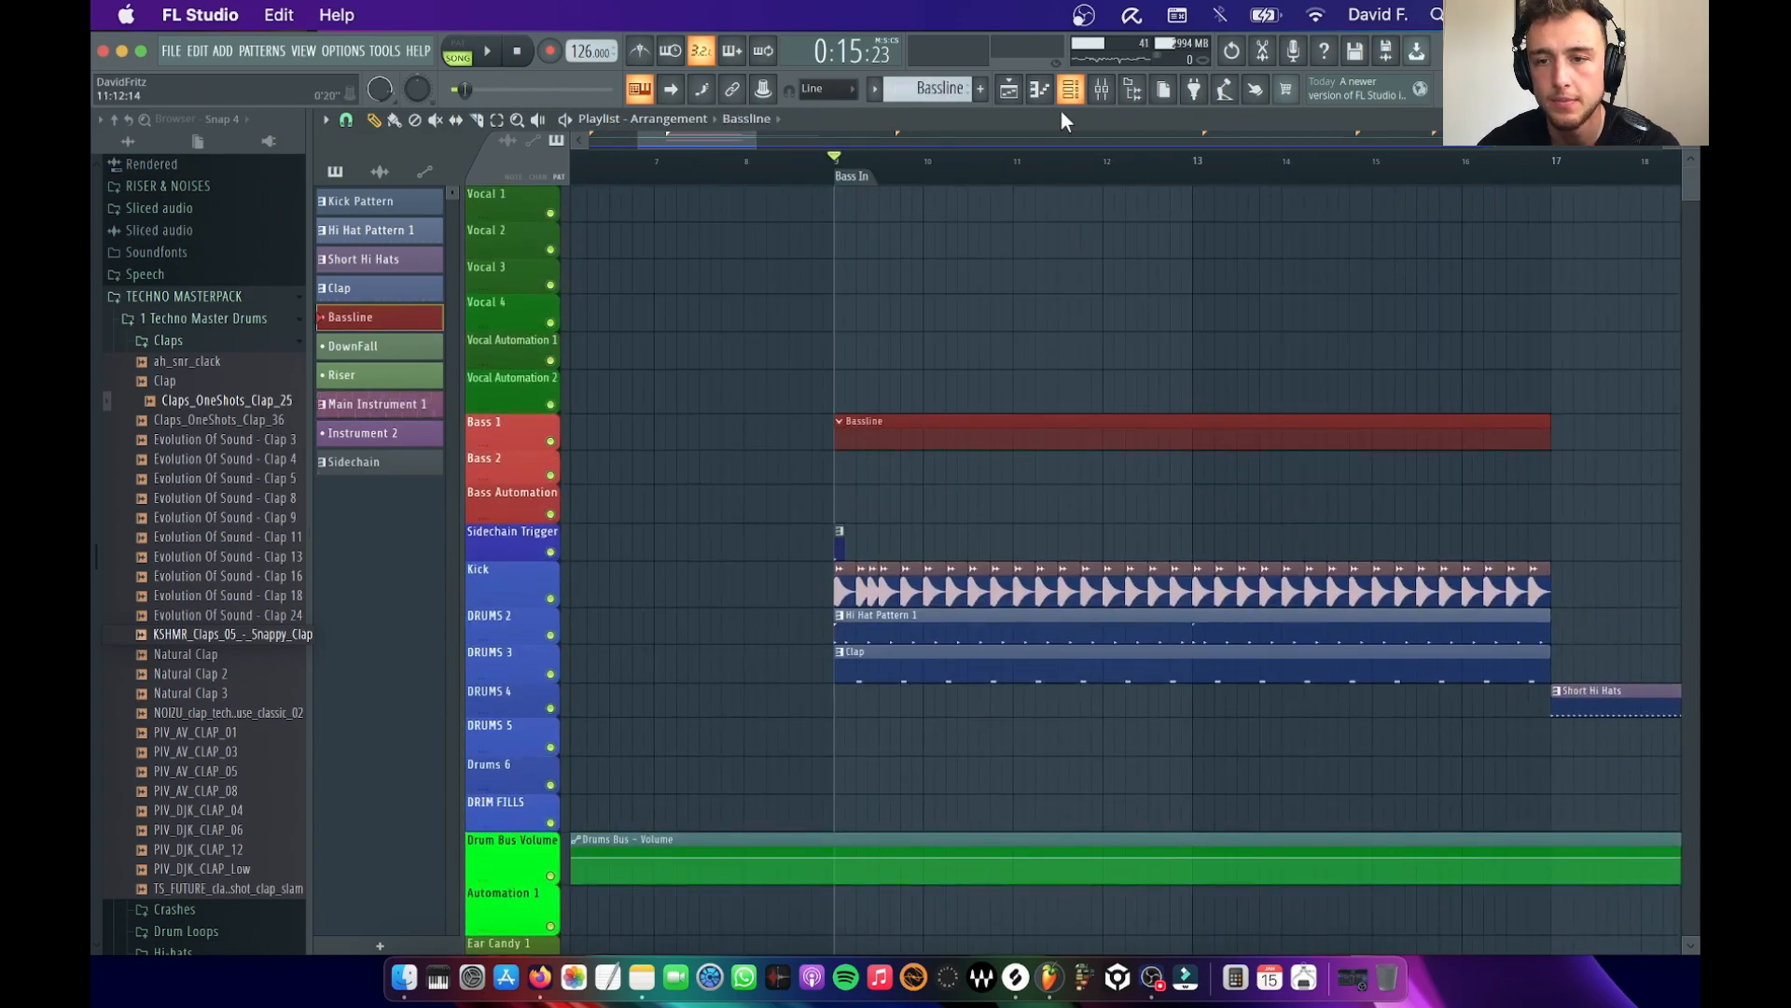
pyautogui.click(1071, 90)
pyautogui.scroll(4, 691, 257)
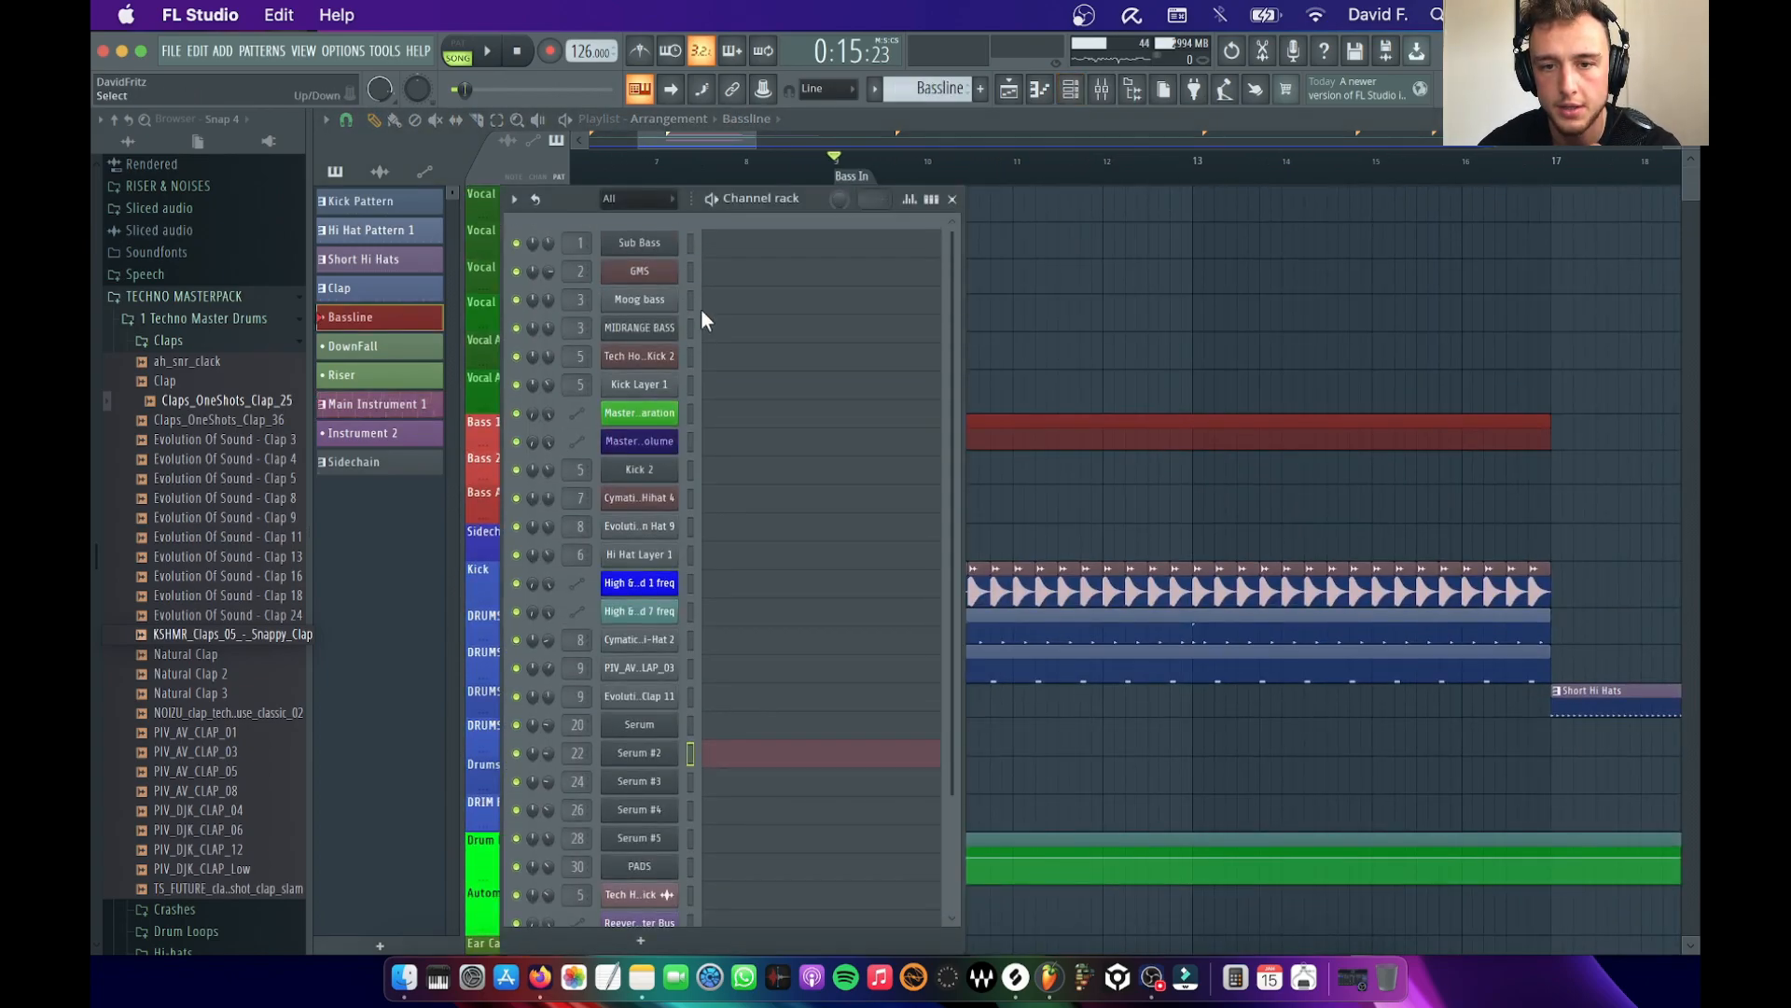
pyautogui.press('space')
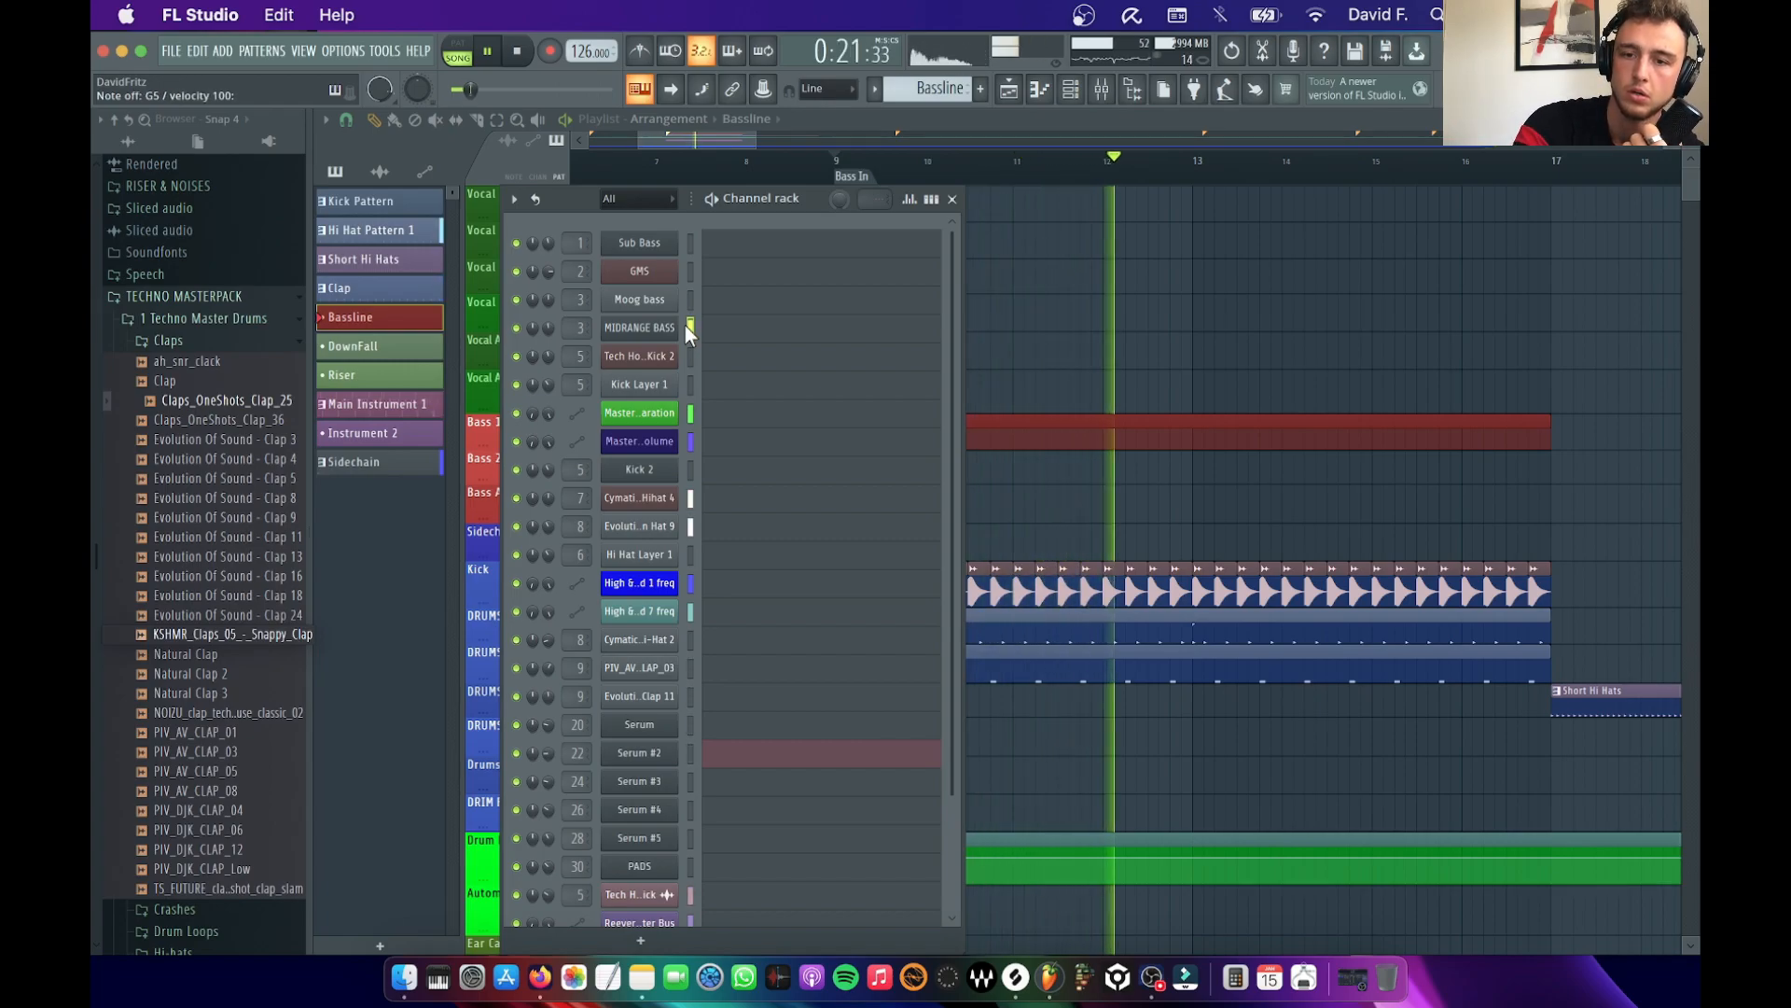
pyautogui.press('space')
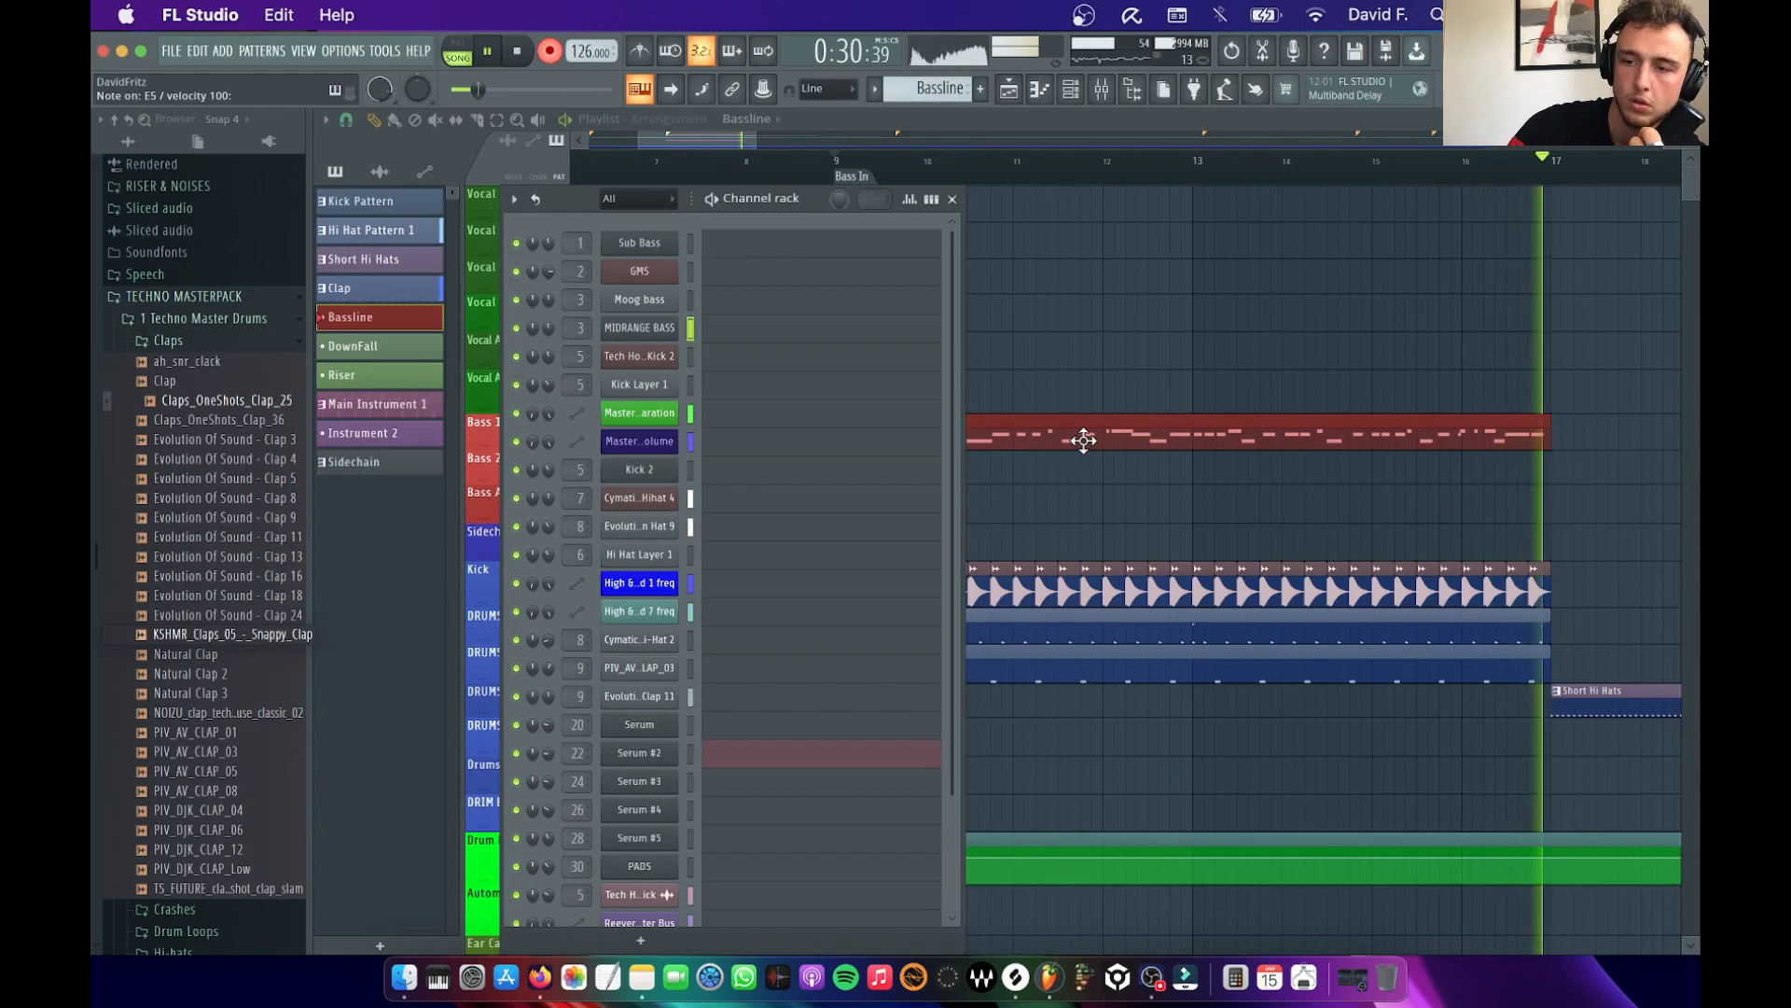
pyautogui.press('space')
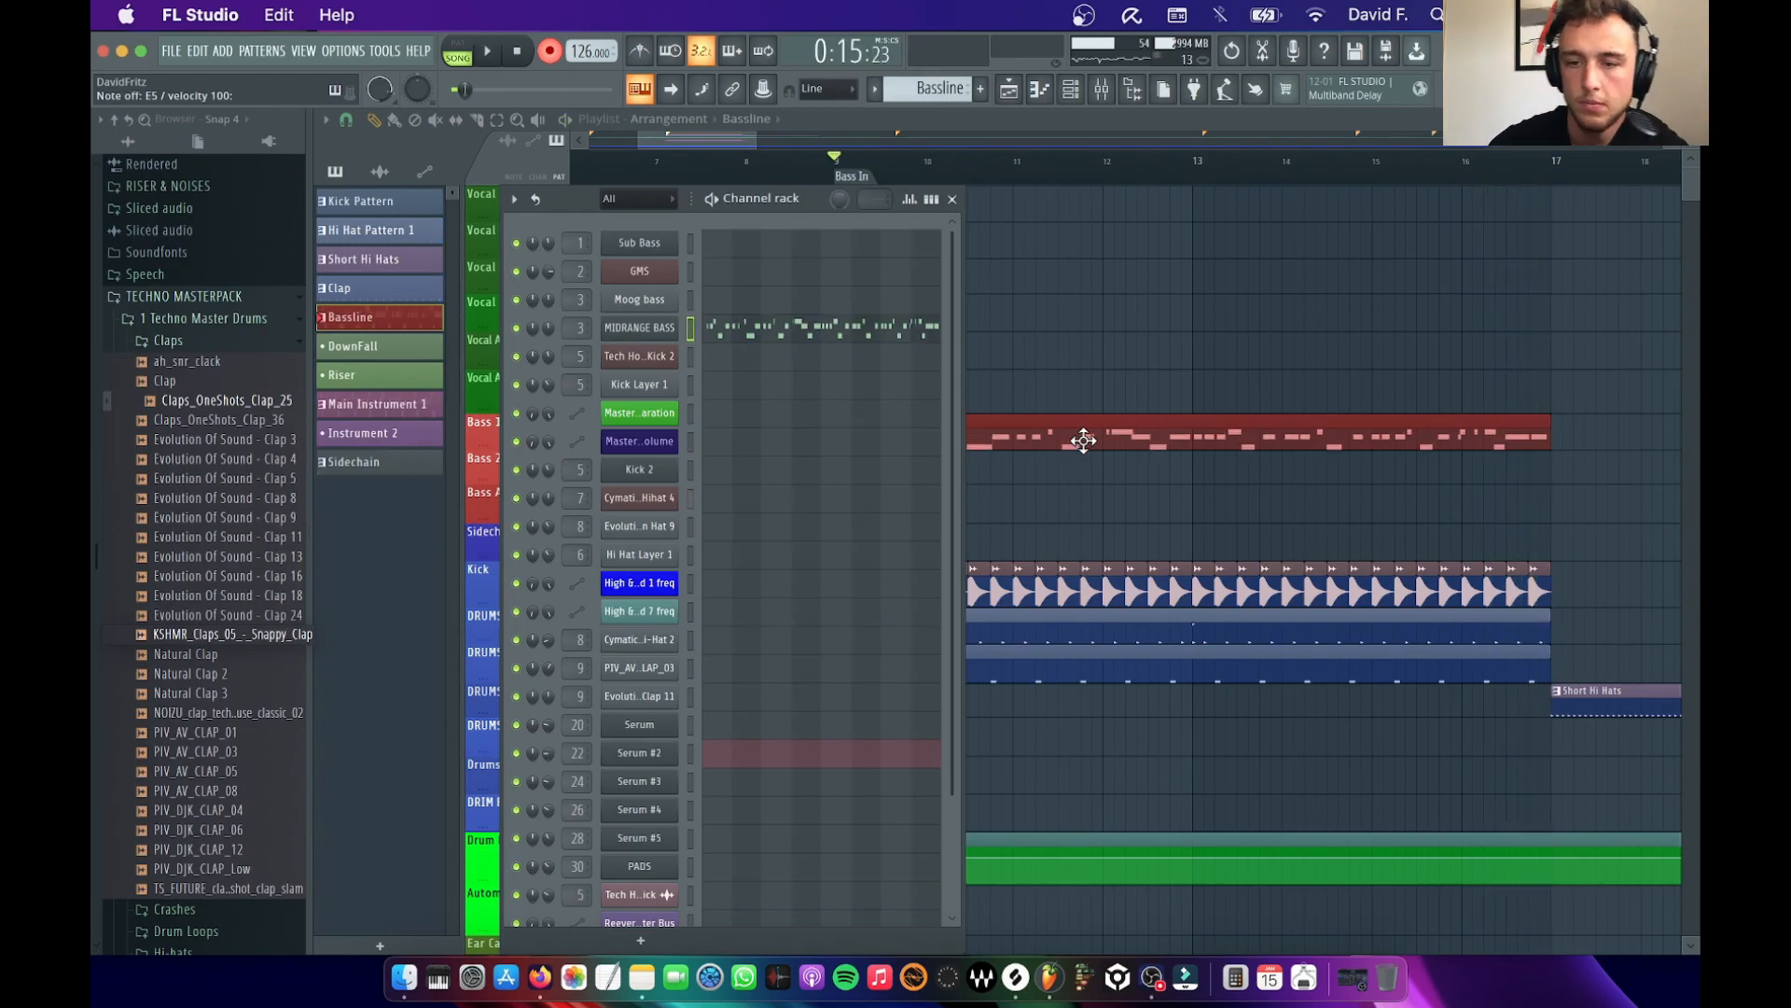
pyautogui.click(953, 200)
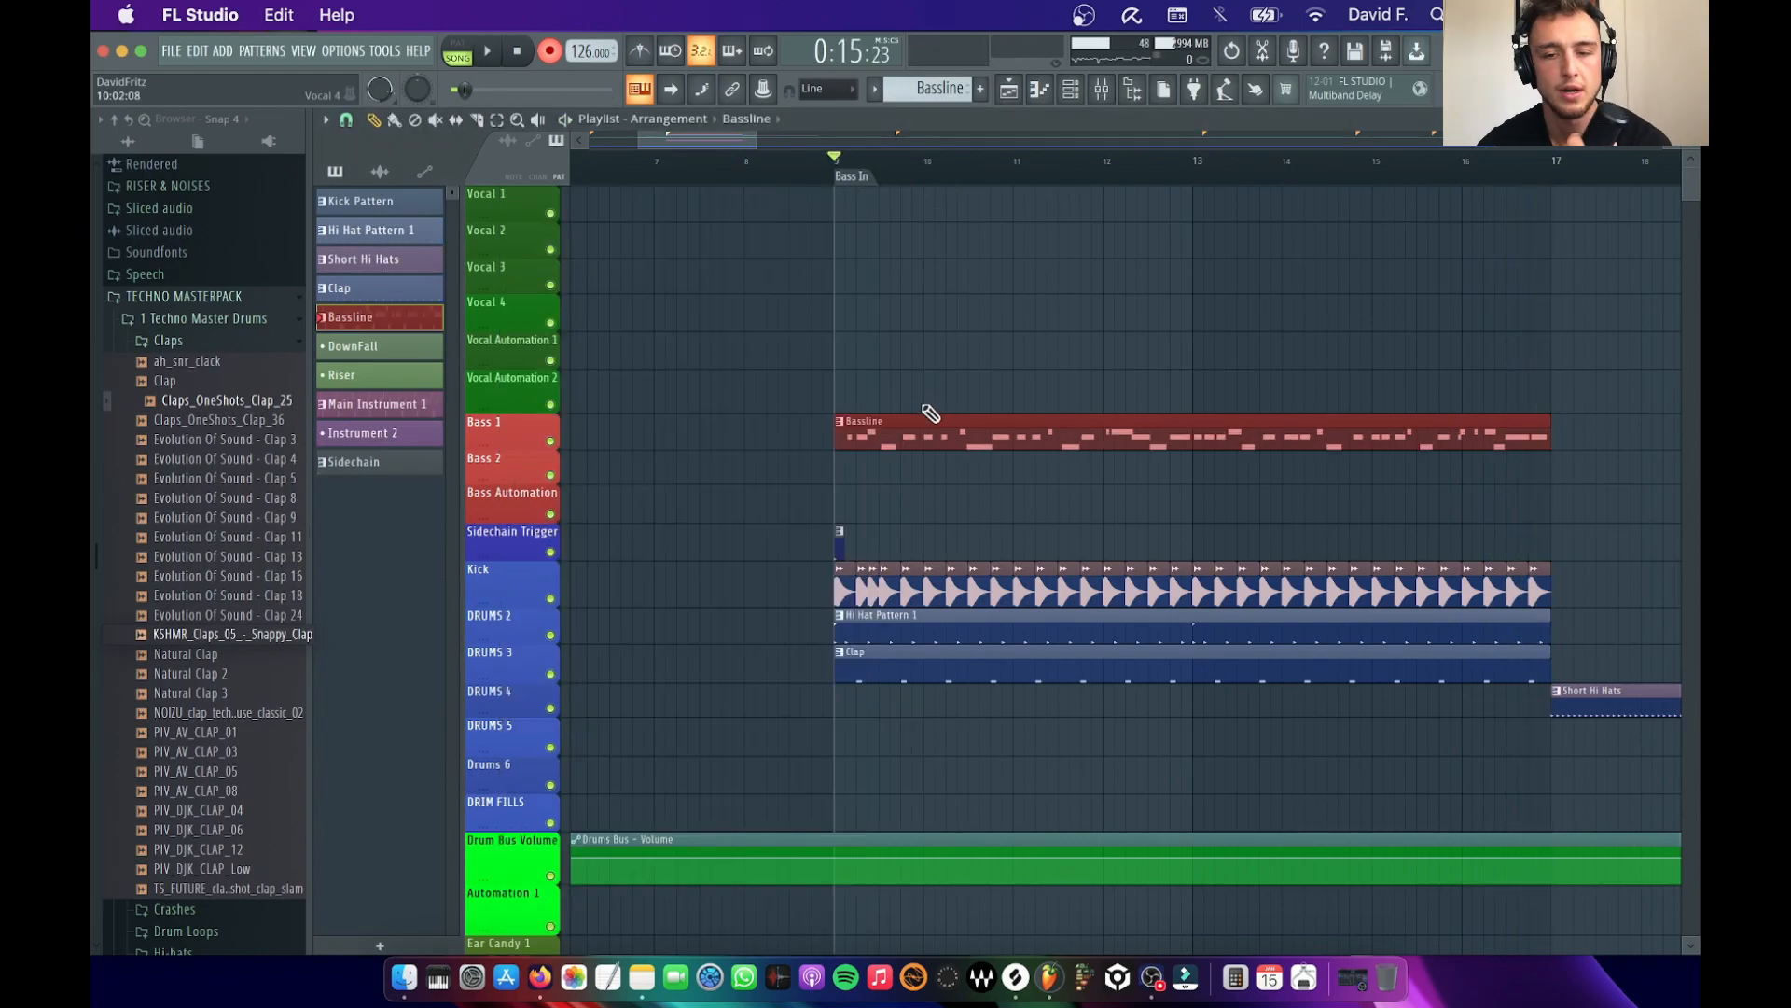
# Play the arrangement with the layer channels Hat 9, Clap 11 and Serum #2 muted and then enabled, comparing the sound
pyautogui.doubleClick(885, 426)
pyautogui.click(1084, 89)
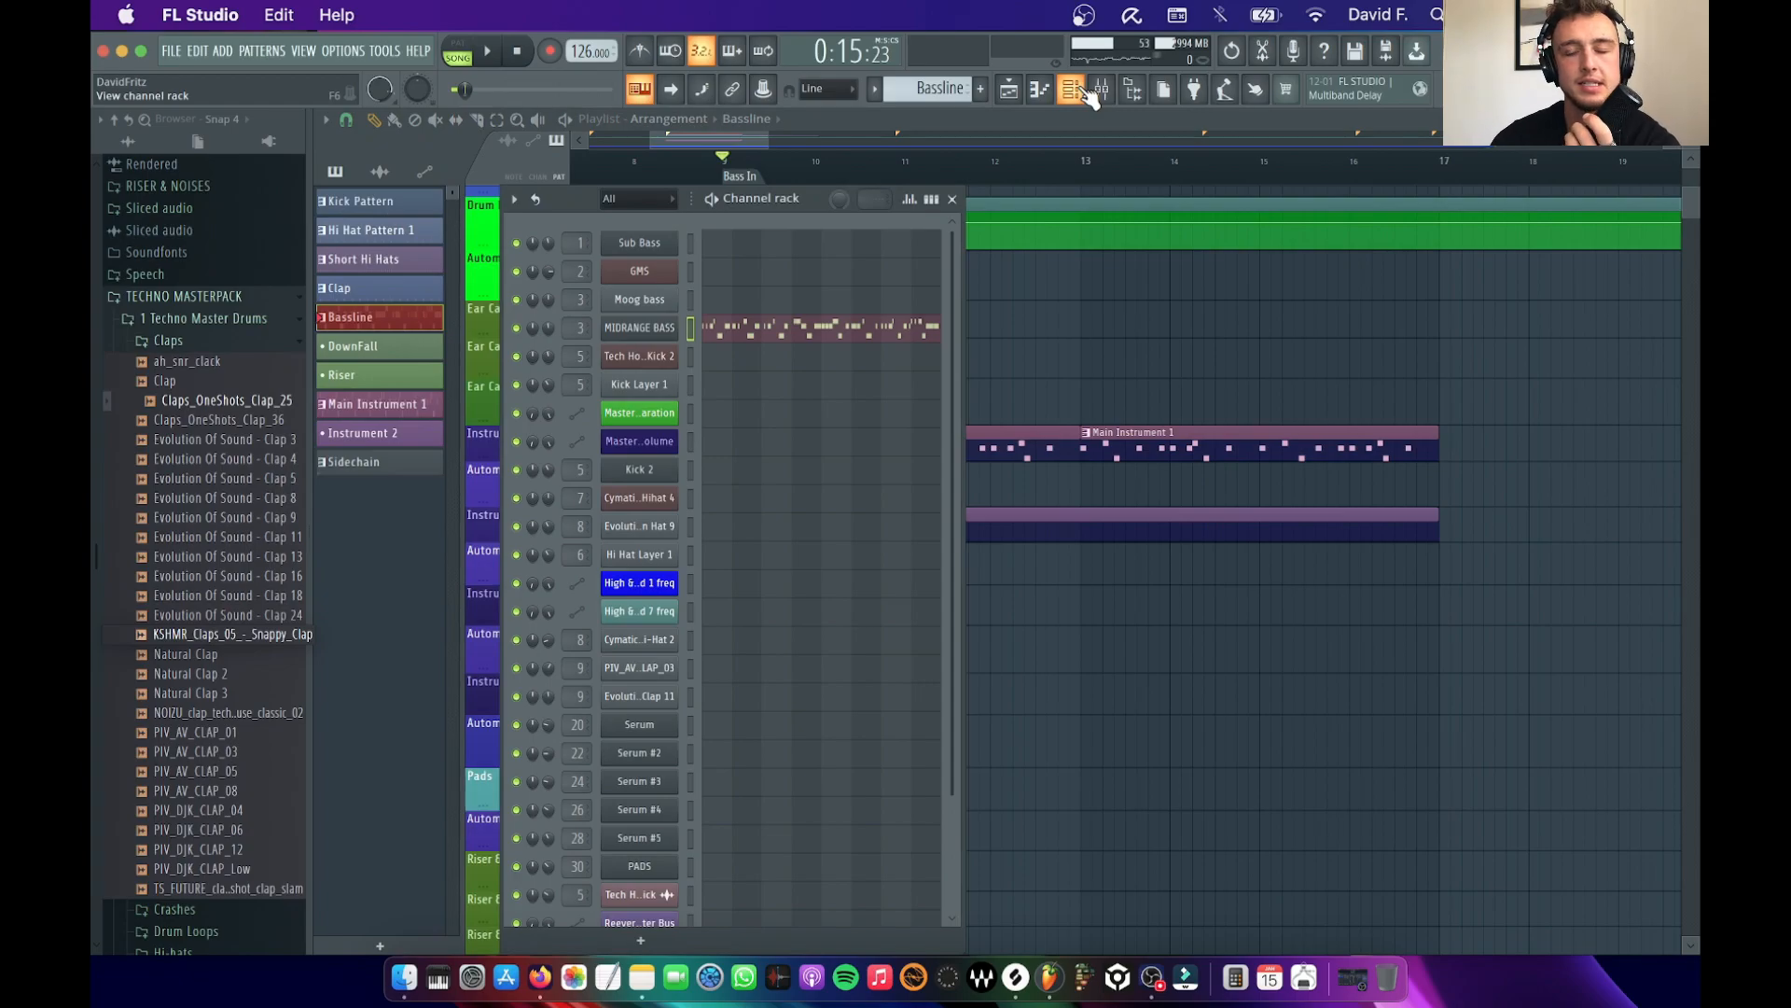
pyautogui.scroll(-4, 924, 399)
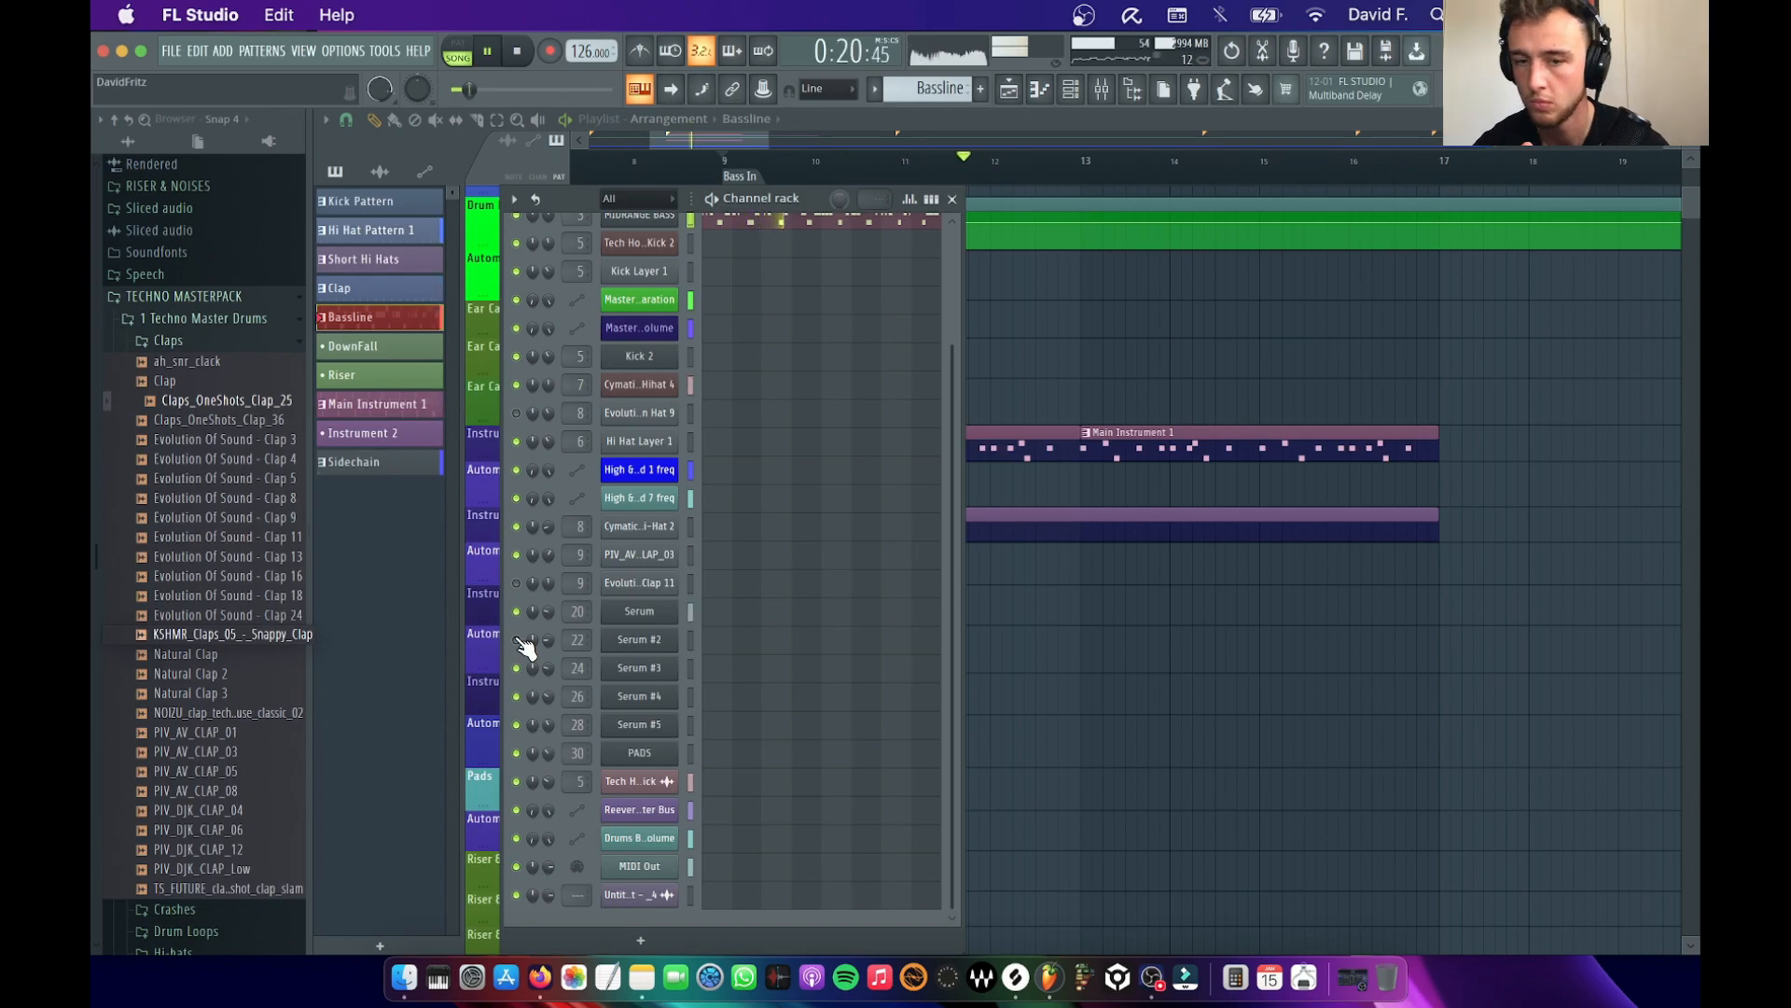
pyautogui.press('space')
pyautogui.scroll(3, 870, 416)
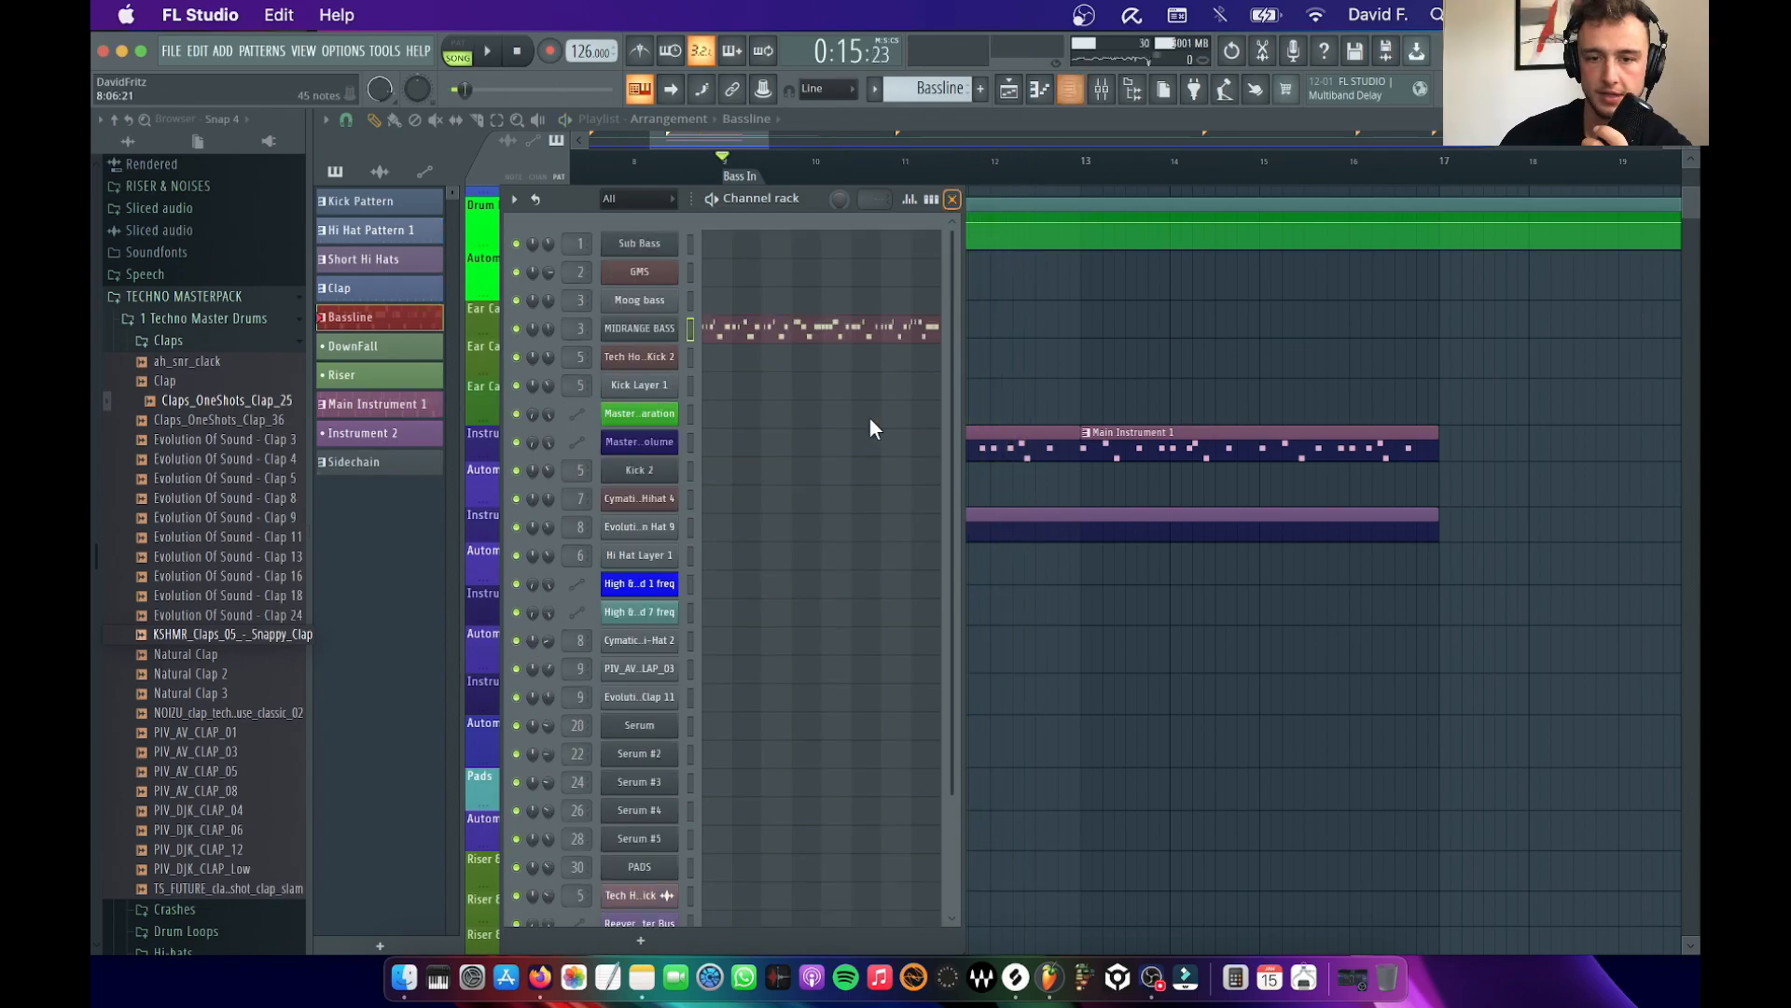
pyautogui.scroll(-2, 849, 512)
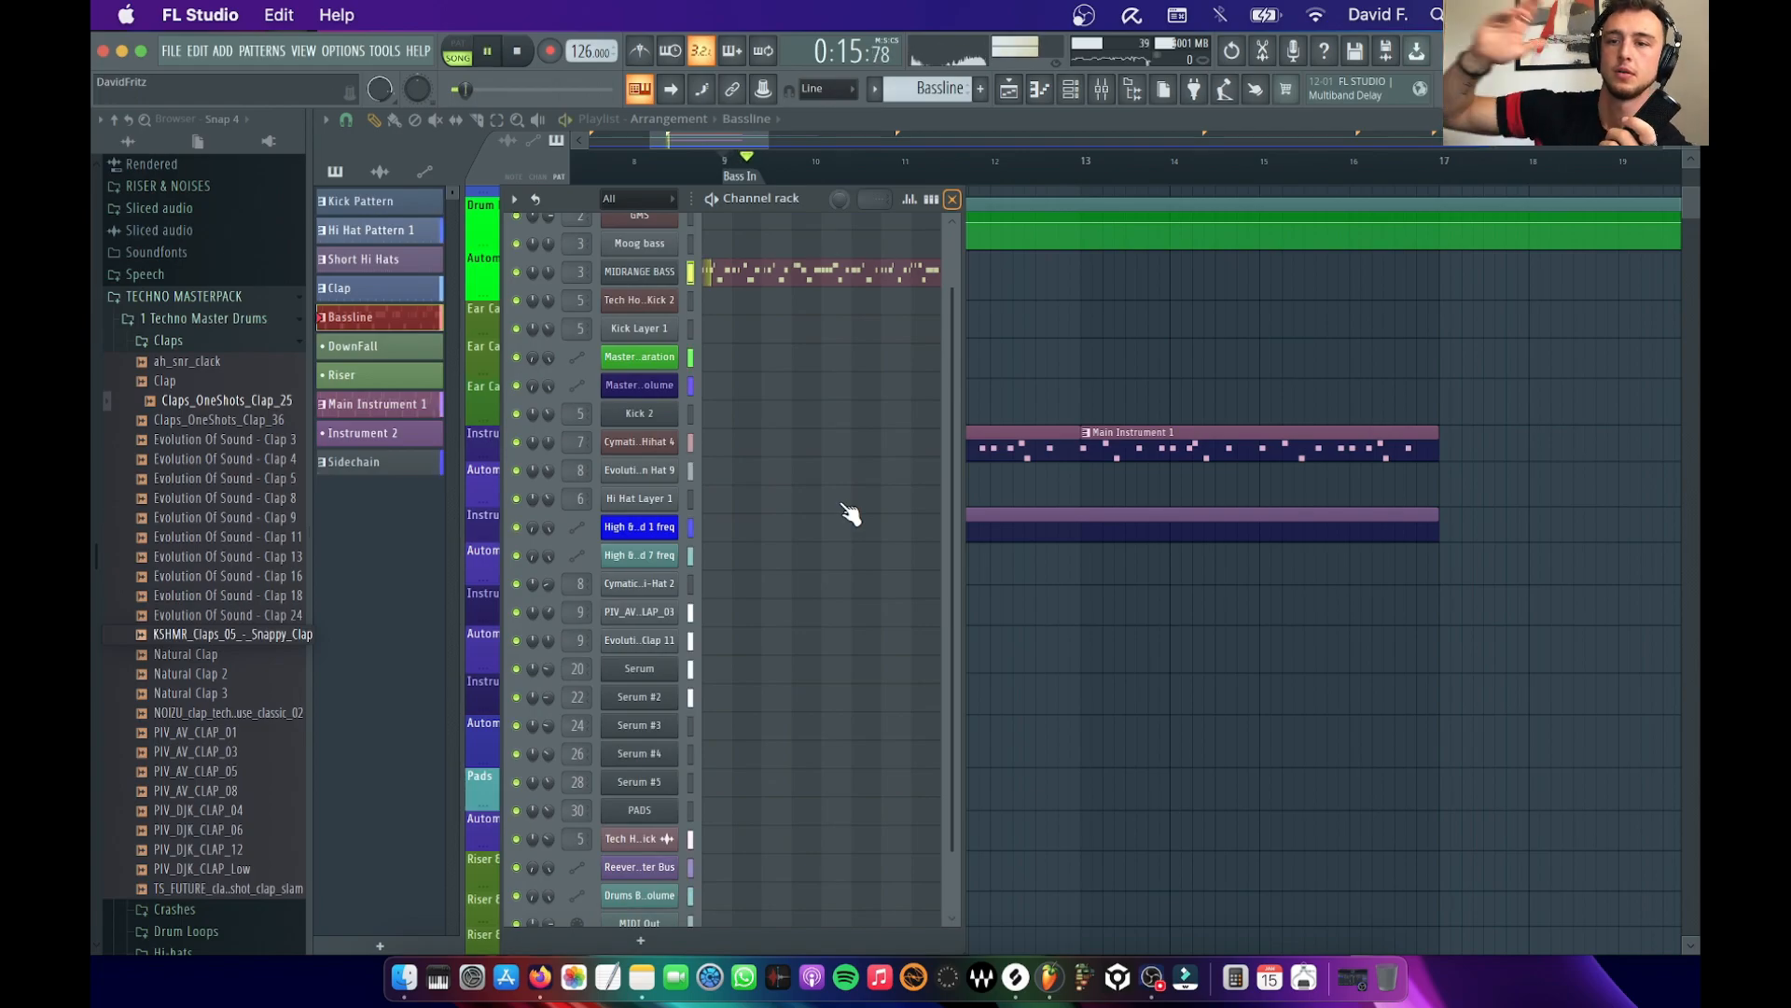